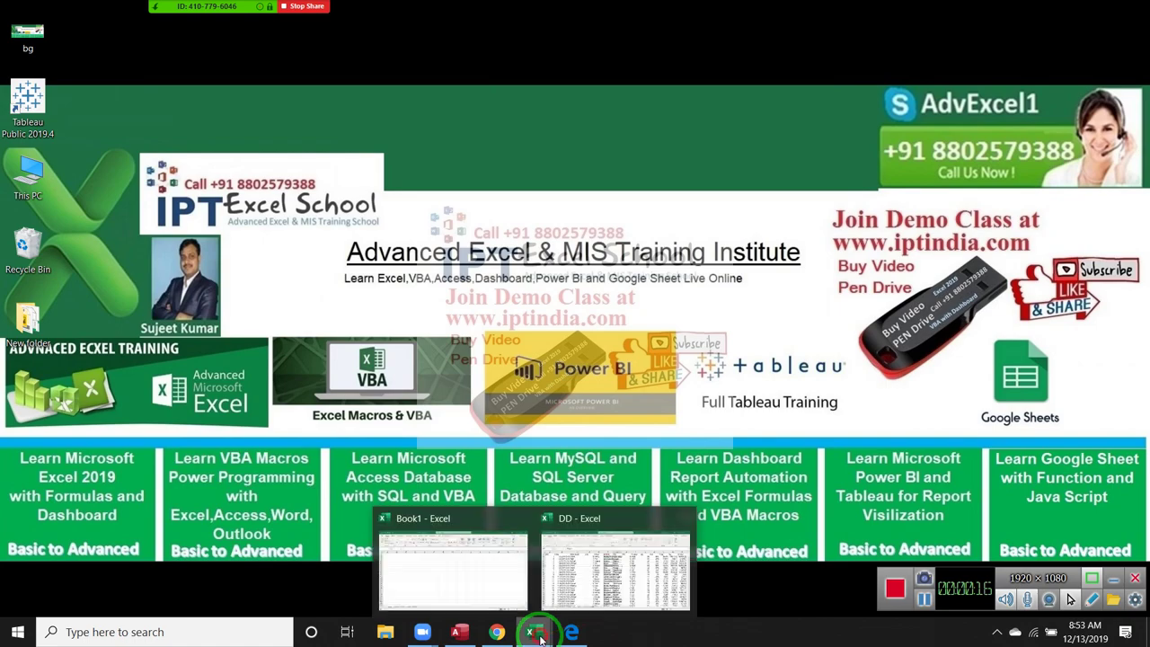
Bring the DD workbook's Data sheet up full screen and select the Name column
{"action": "left_click", "coordinate": [550, 595]}
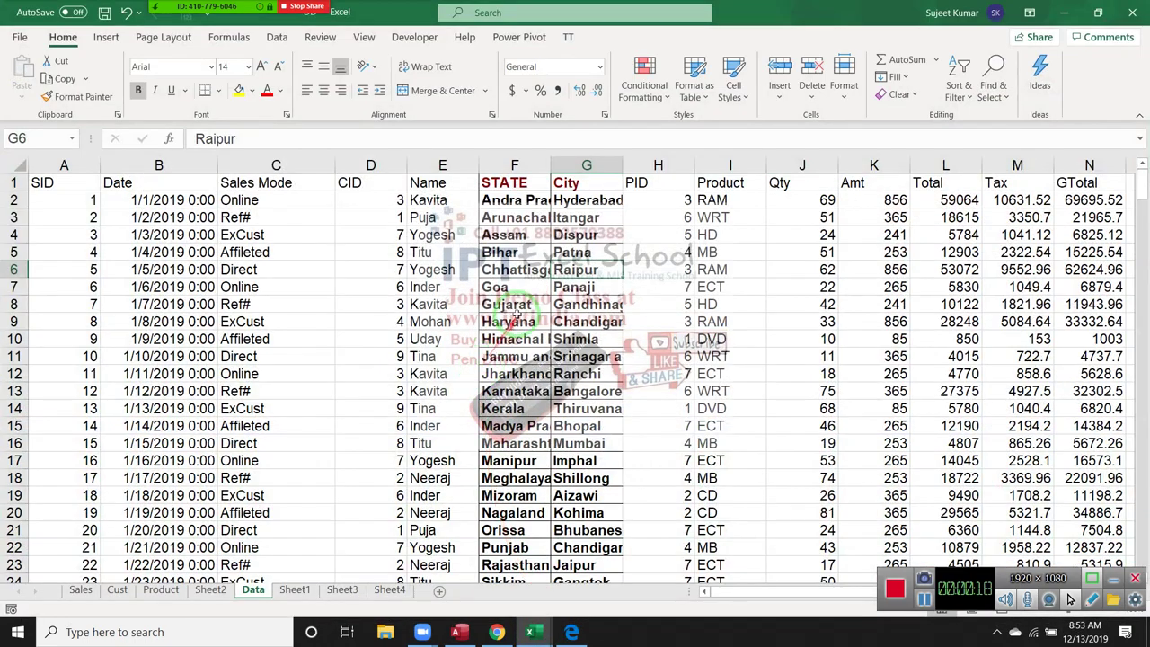
{"action": "left_click", "coordinate": [515, 320]}
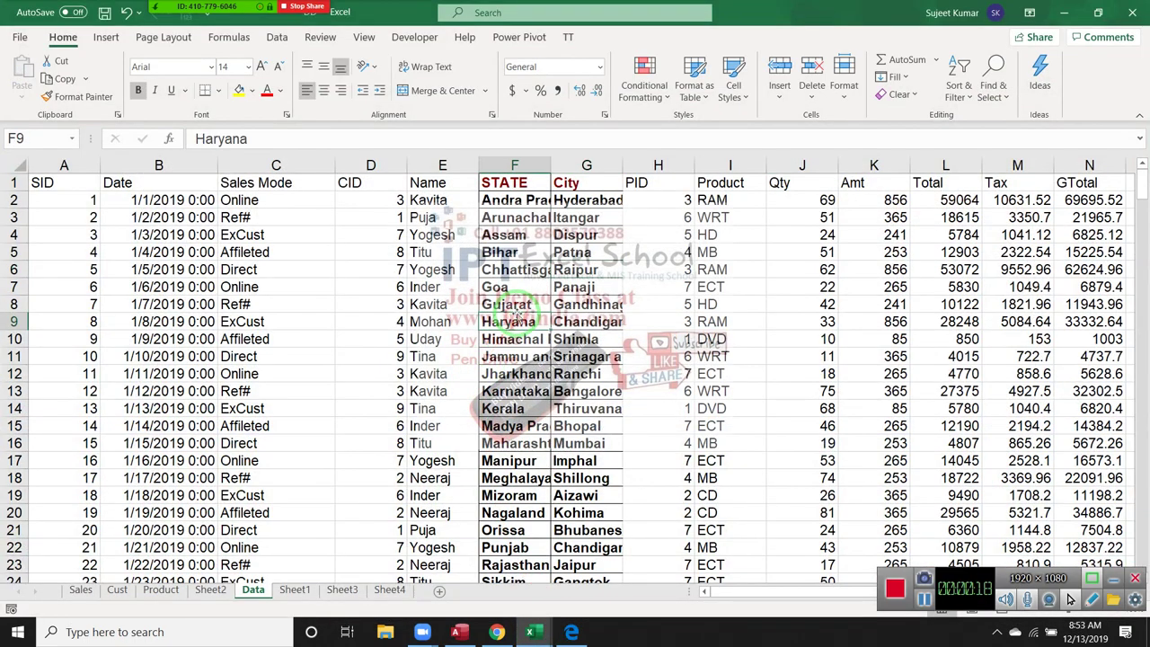
{"action": "left_click", "coordinate": [646, 85]}
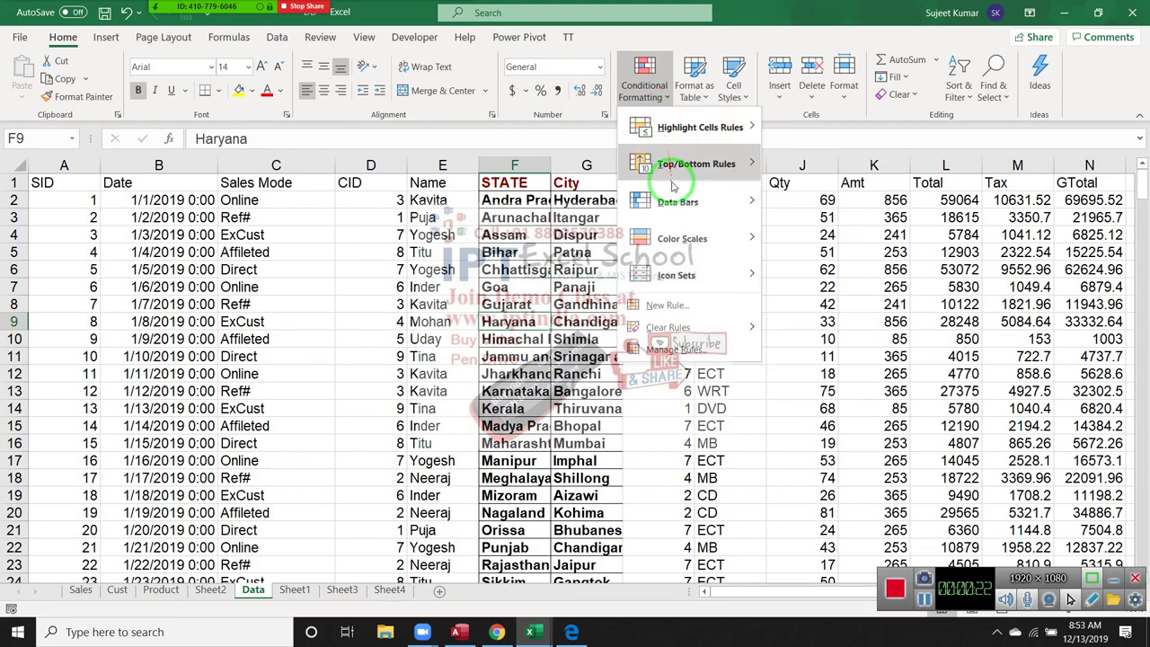
{"action": "mouse_move", "coordinate": [683, 275]}
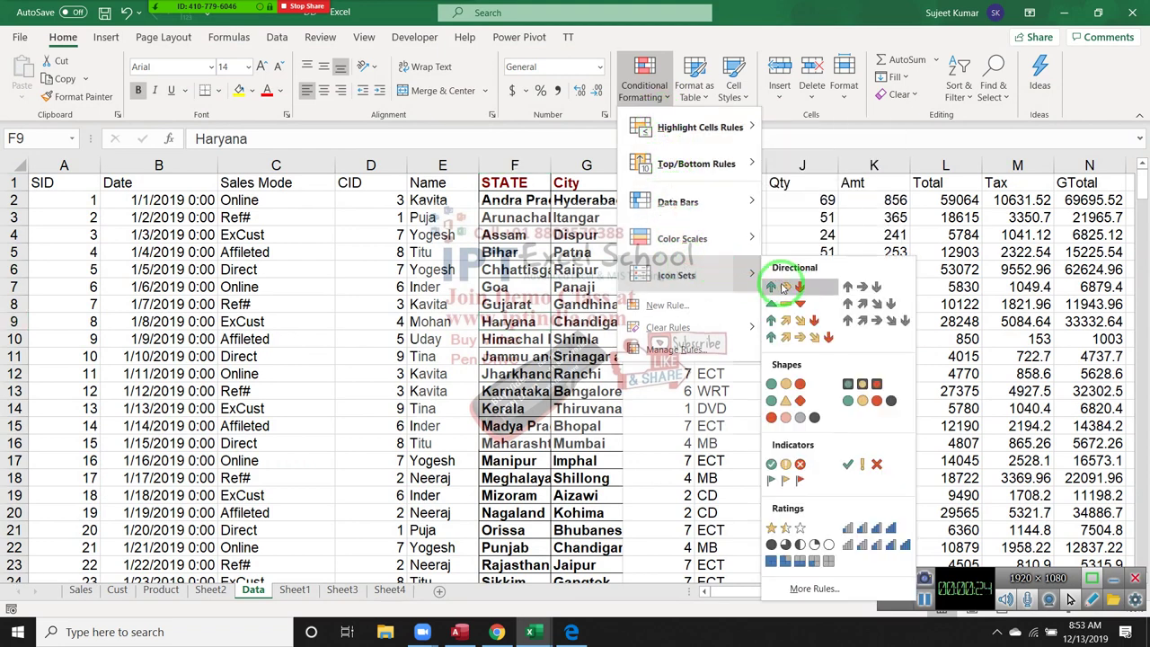
{"action": "left_click", "coordinate": [476, 251]}
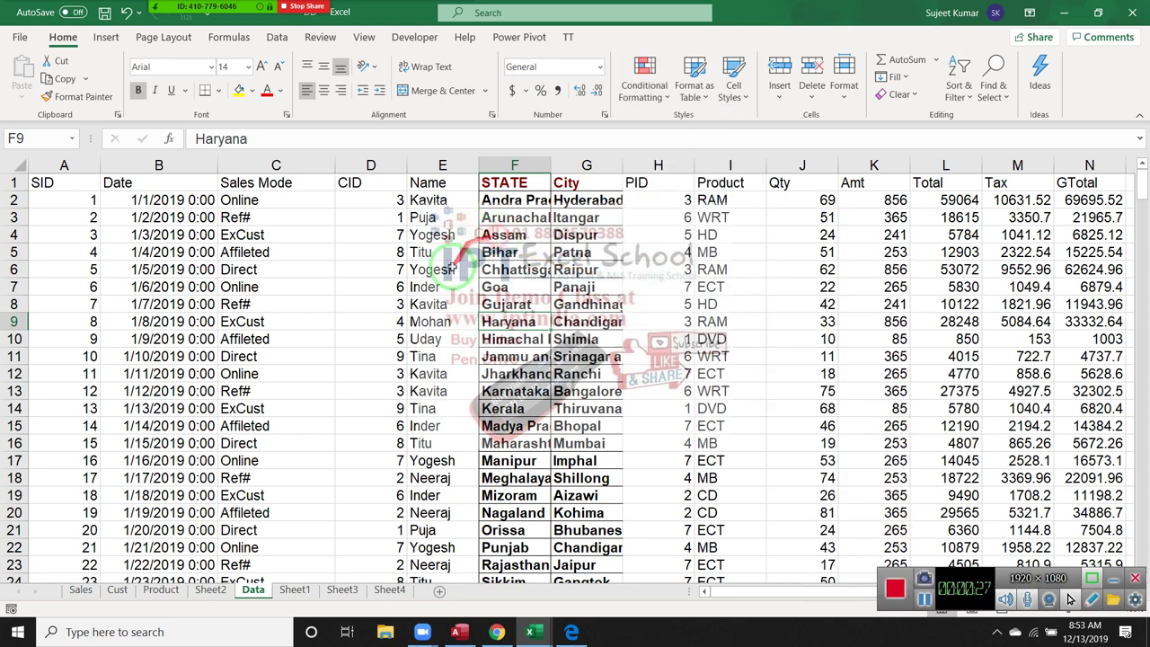
{"action": "left_click", "coordinate": [438, 165]}
Copy the Name and Qty columns and paste them into a new Sheet5
{"action": "left_click", "coordinate": [797, 165], "text": "ctrl"}
{"action": "key", "text": "ctrl+c"}
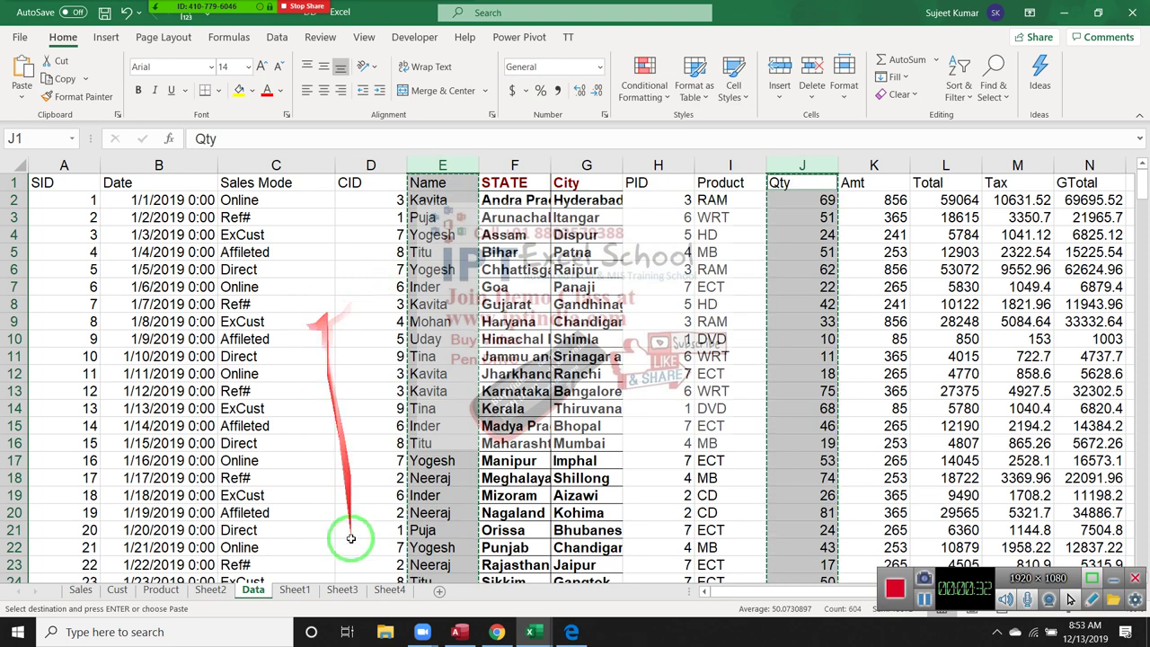
{"action": "left_click", "coordinate": [395, 590]}
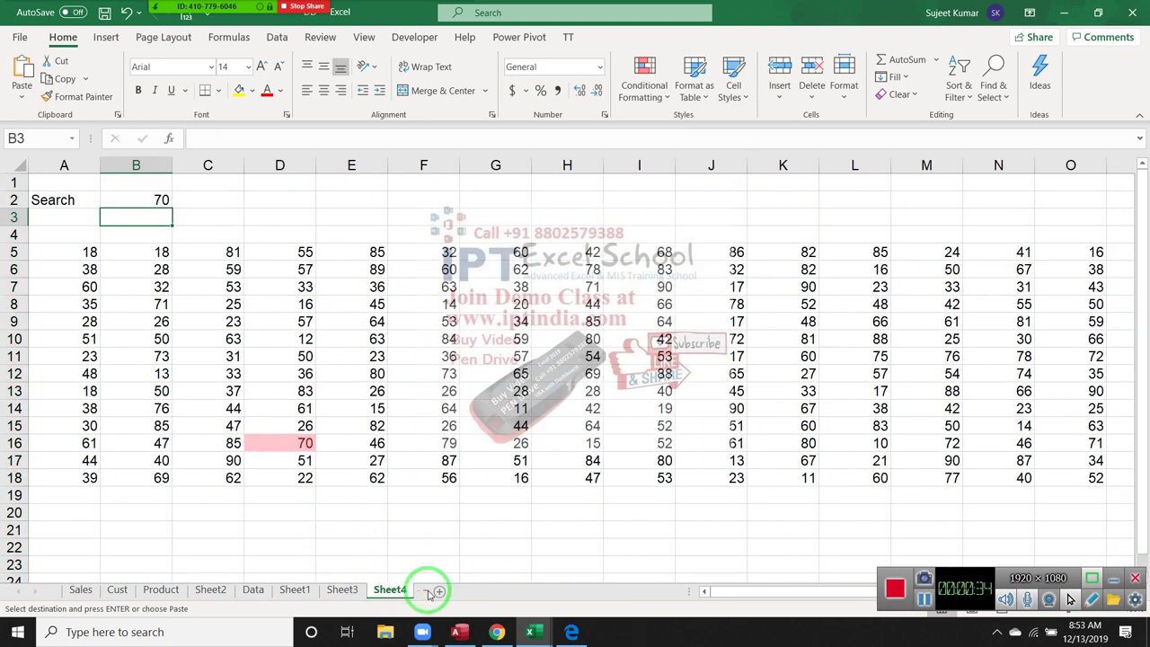
{"action": "left_click", "coordinate": [440, 591]}
{"action": "key", "text": "ctrl+v"}
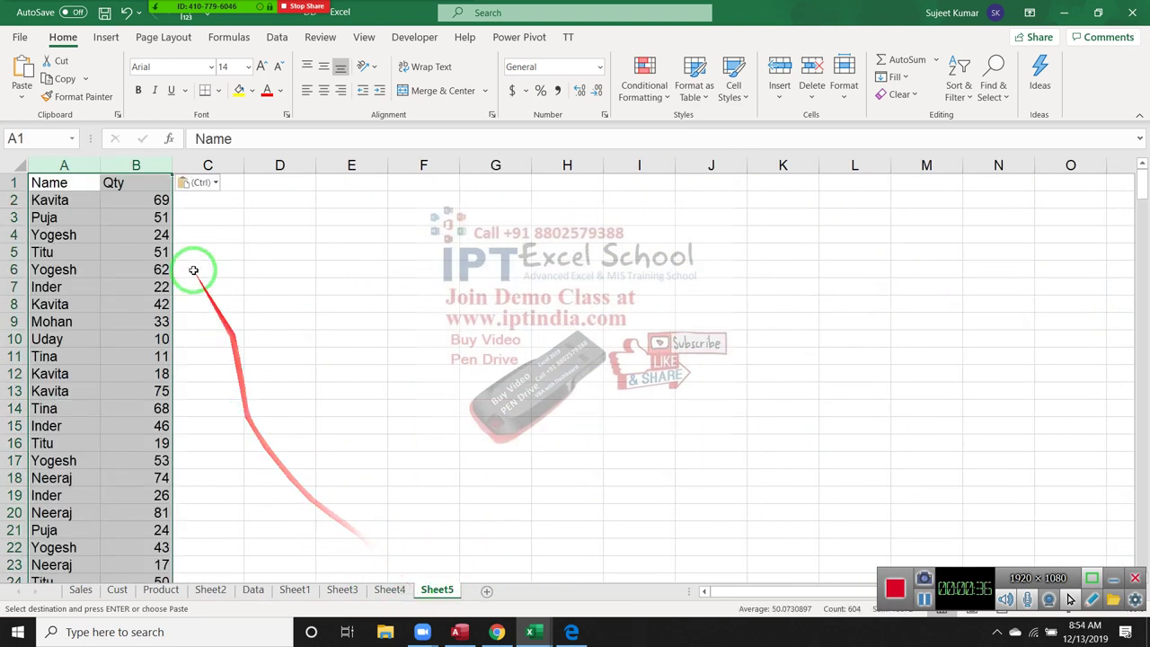
Rename the Qty header in B1 to Score
{"action": "left_click", "coordinate": [121, 182]}
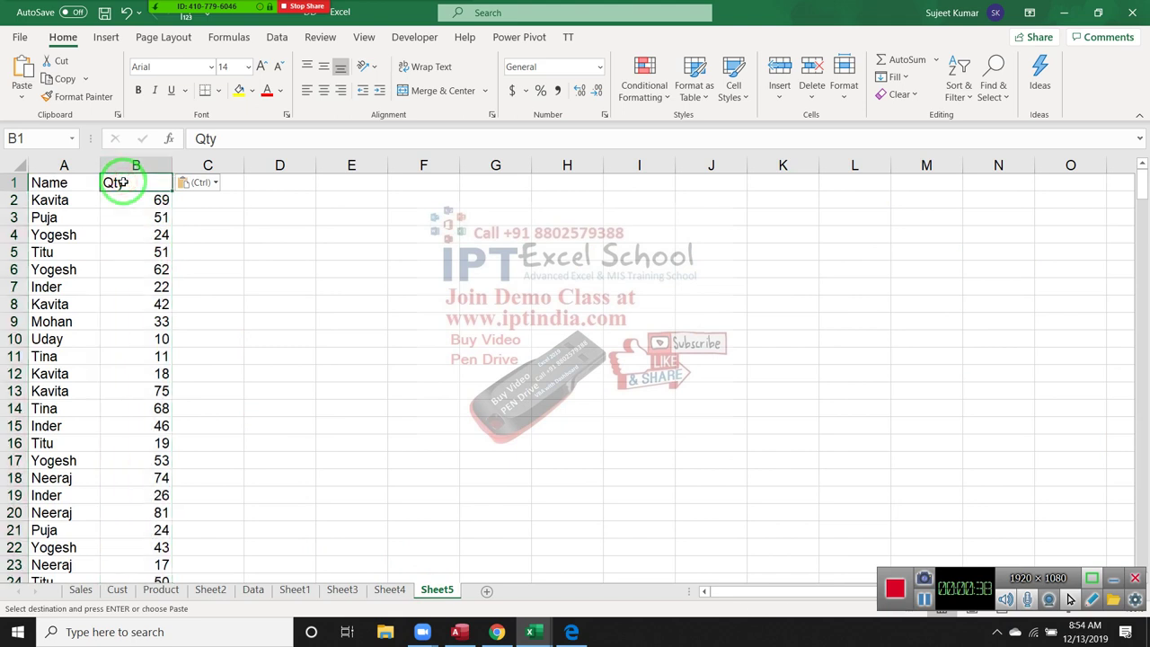
{"action": "type", "text": "Score"}
{"action": "key", "text": "Return"}
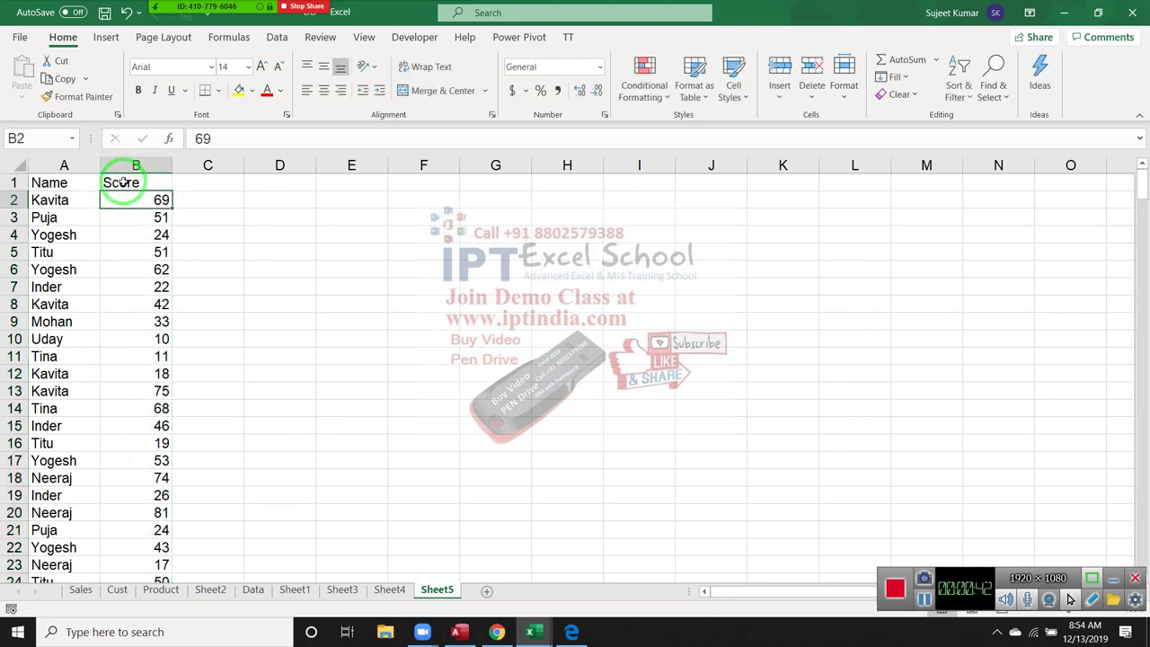
{"action": "key", "text": "Right"}
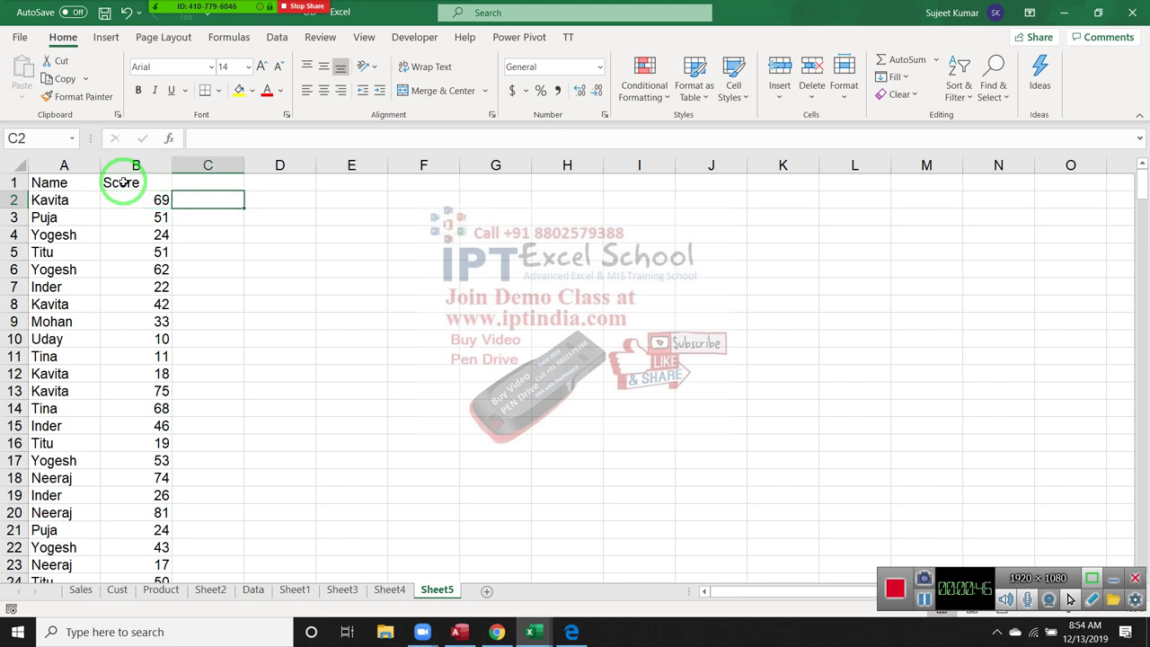
{"action": "key", "text": "Right"}
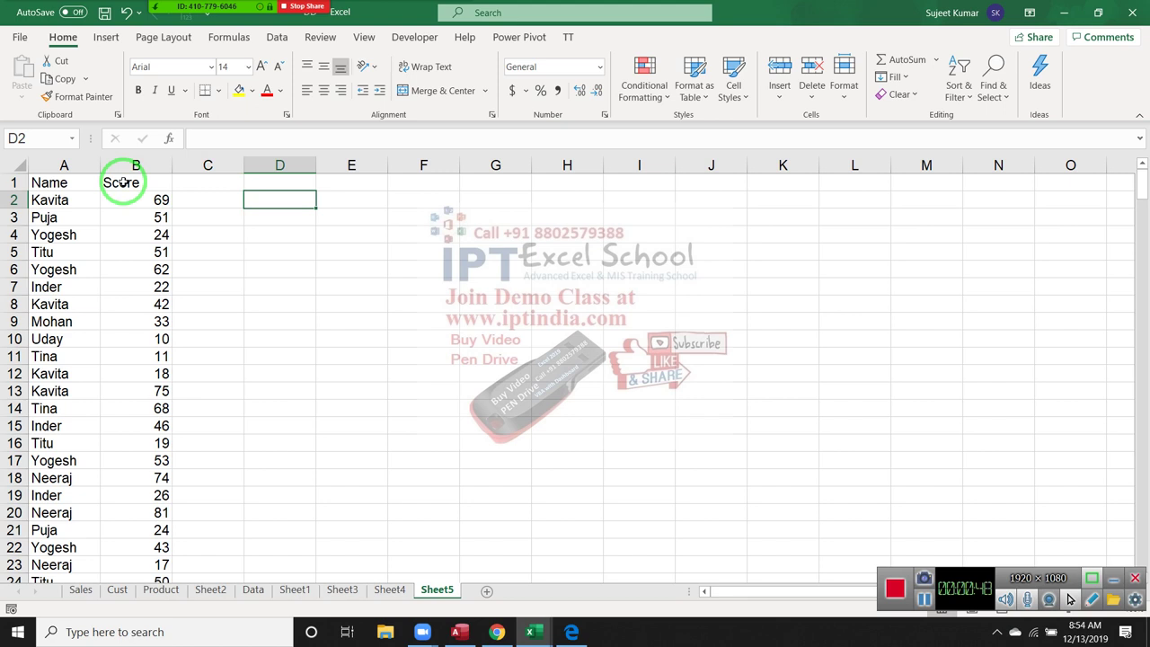
{"action": "key", "text": "Right"}
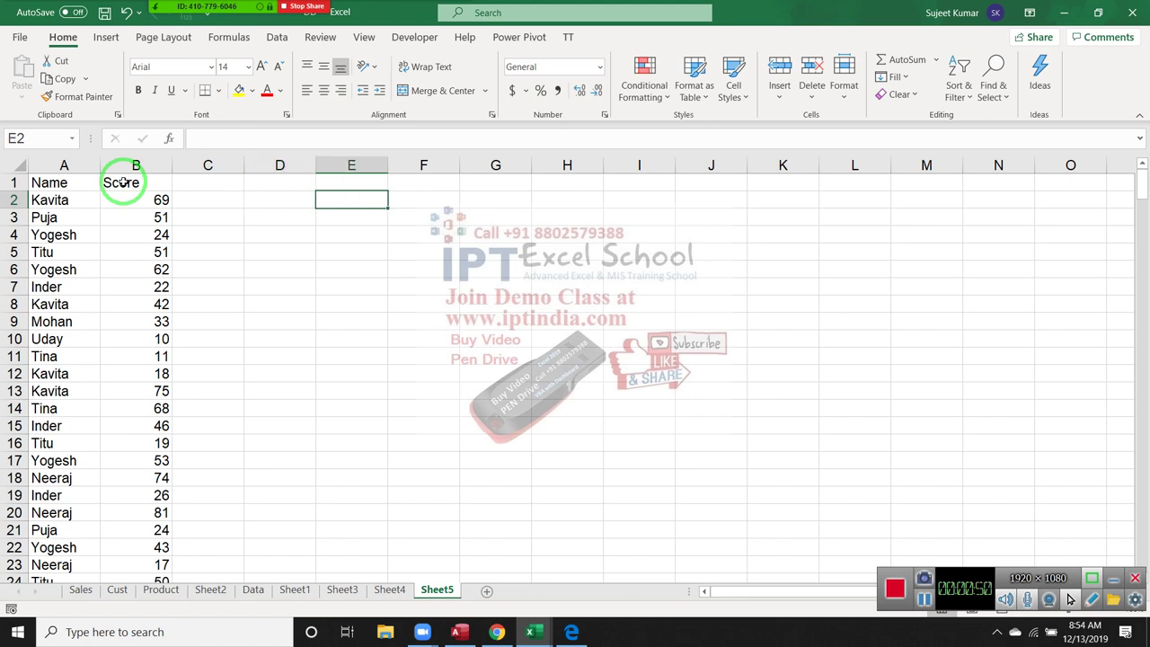
Enter the key's first row: Pass in D2 and >60 in E2
{"action": "type", "text": ">60"}
{"action": "key", "text": "Return"}
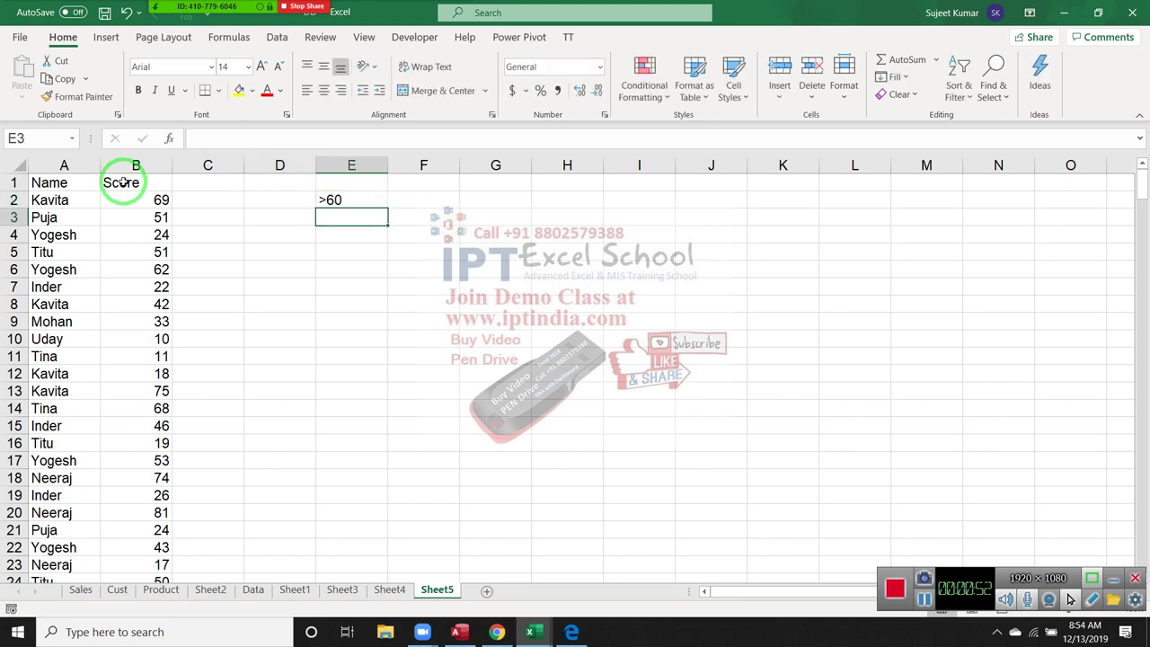
{"action": "key", "text": "Left"}
{"action": "key", "text": "Up"}
{"action": "type", "text": "Pas"}
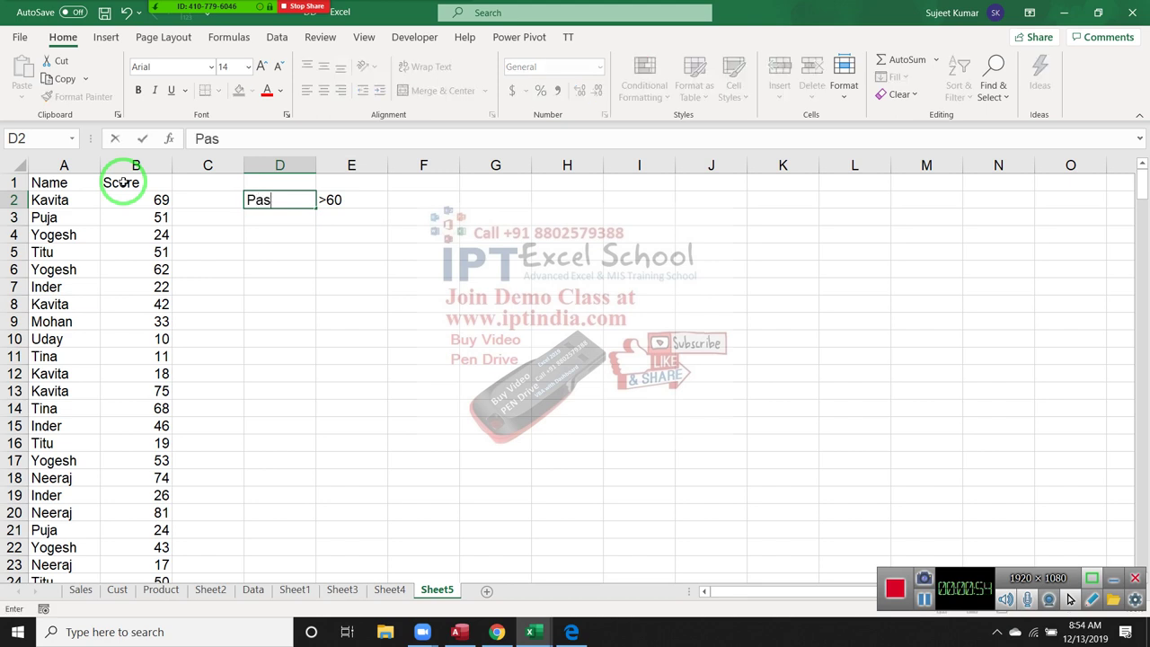
{"action": "type", "text": "s"}
{"action": "key", "text": "Return"}
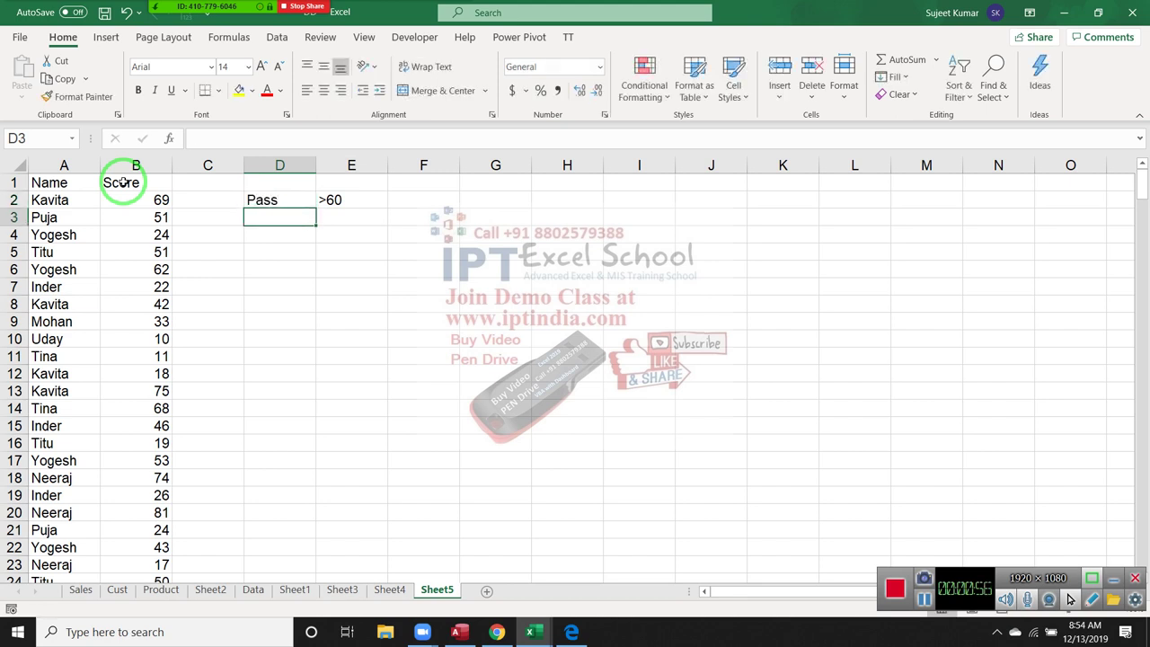
Enter Re-Test in D3 and 40-60 in E3
{"action": "type", "text": "R"}
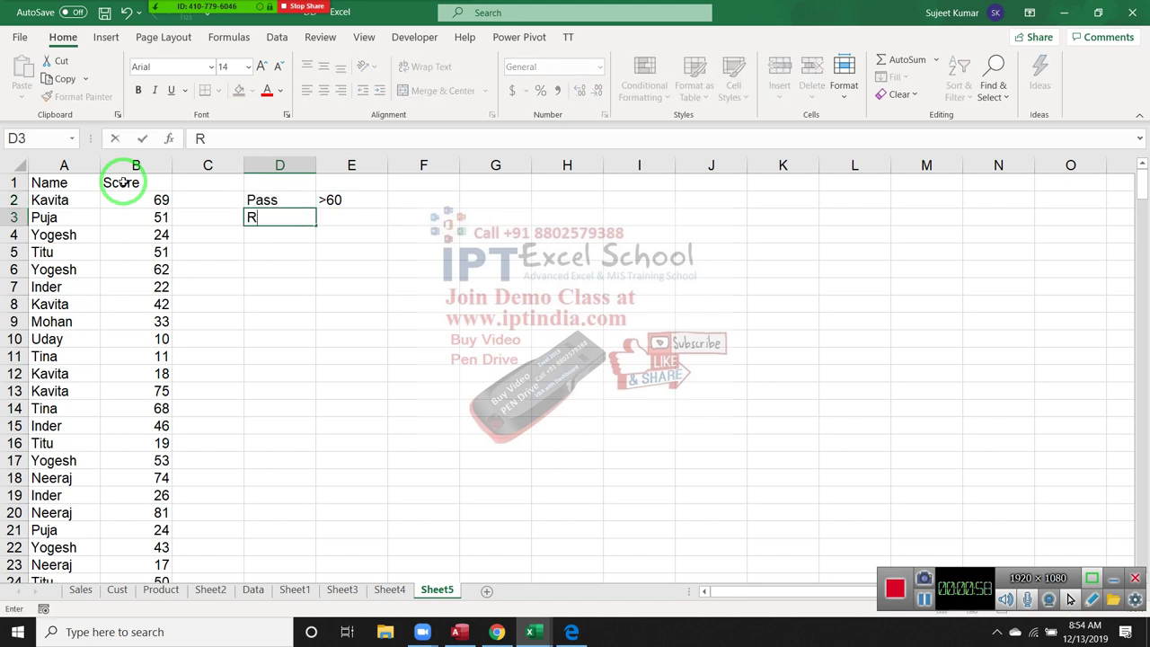
{"action": "type", "text": "e-T"}
{"action": "type", "text": "est"}
{"action": "key", "text": "Tab"}
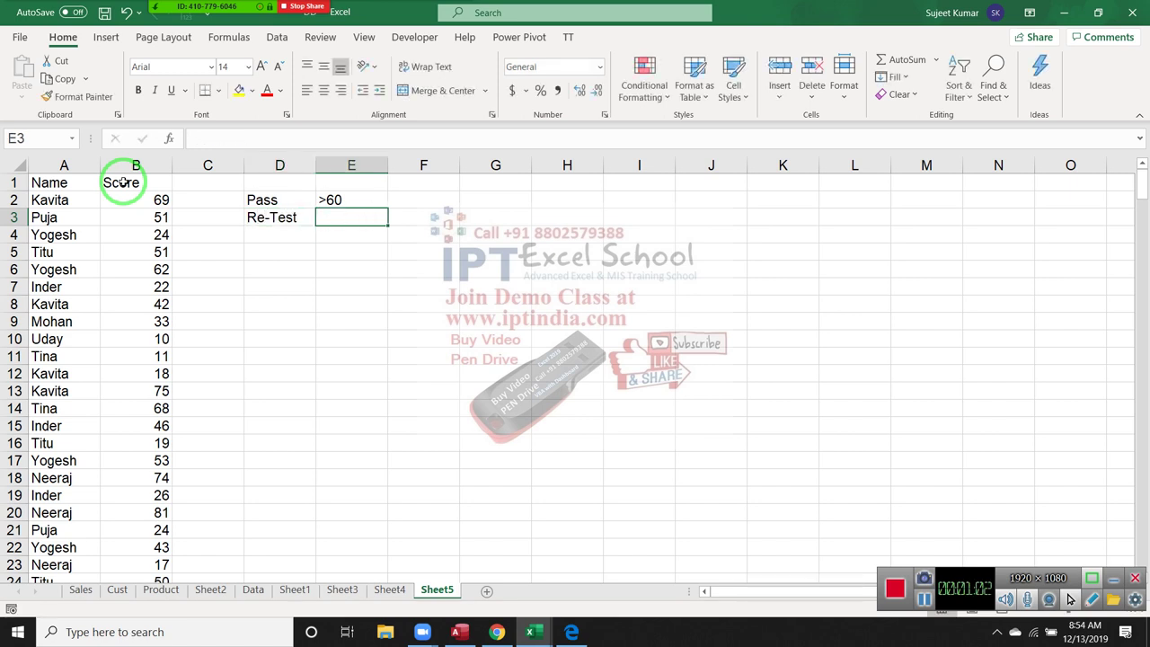
{"action": "type", "text": "40-60"}
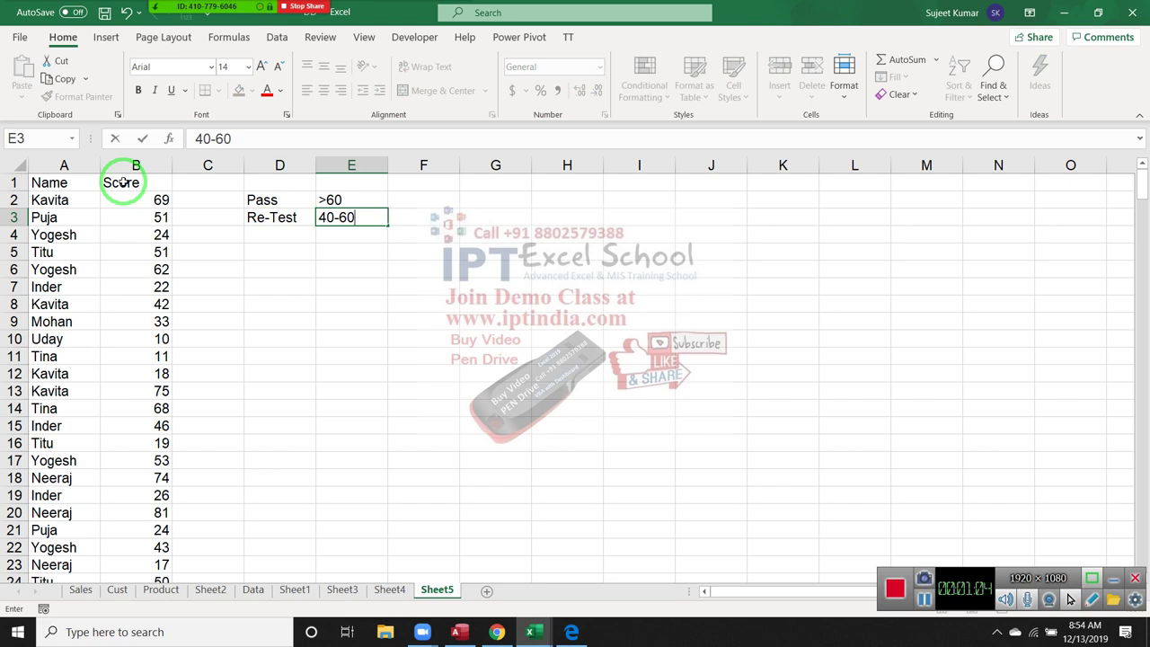
{"action": "key", "text": "Return"}
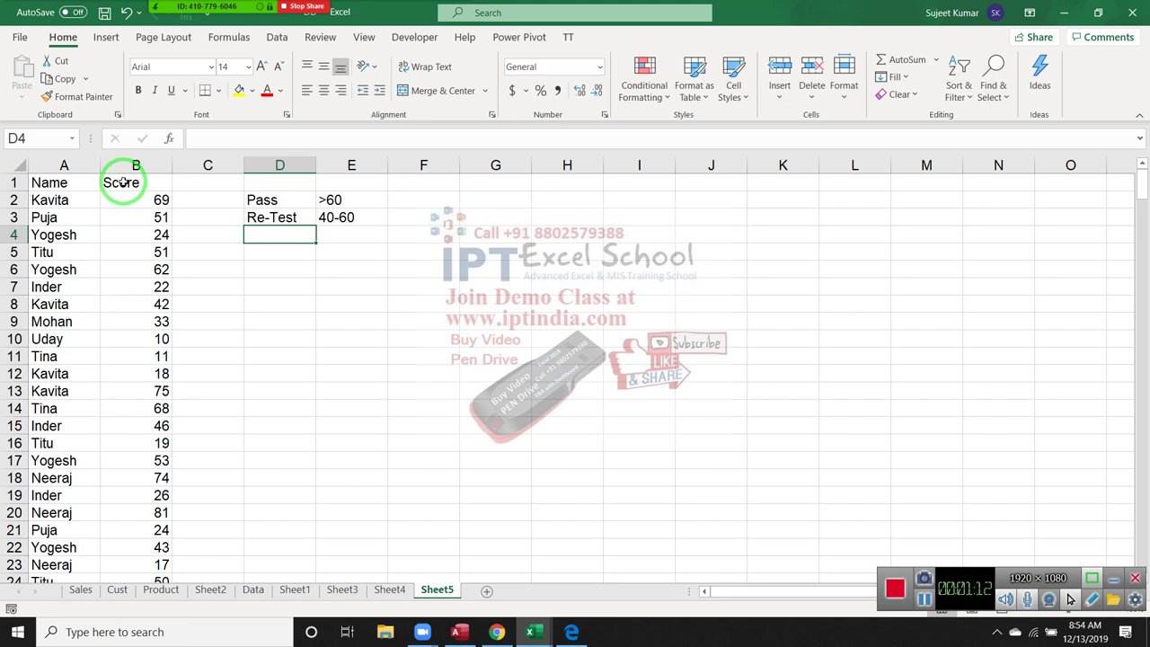
Enter <40 and Fail in row 4, then return to the Score column
{"action": "type", "text": "<40"}
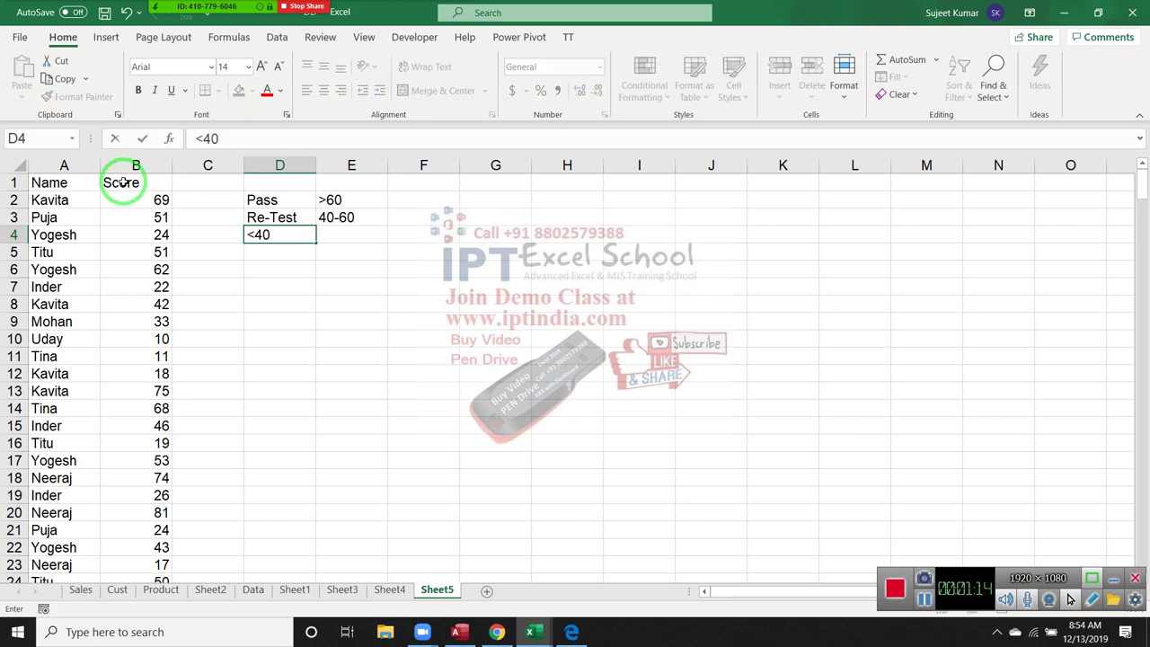
{"action": "key", "text": "Tab"}
{"action": "type", "text": "Fail"}
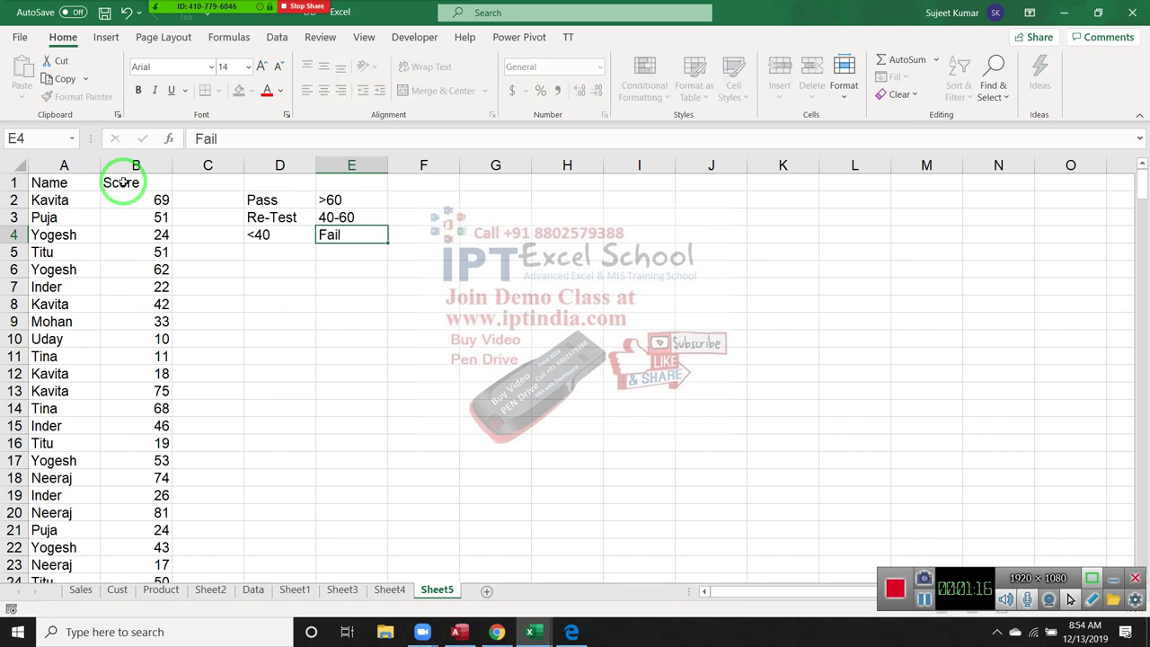
{"action": "key", "text": "Return"}
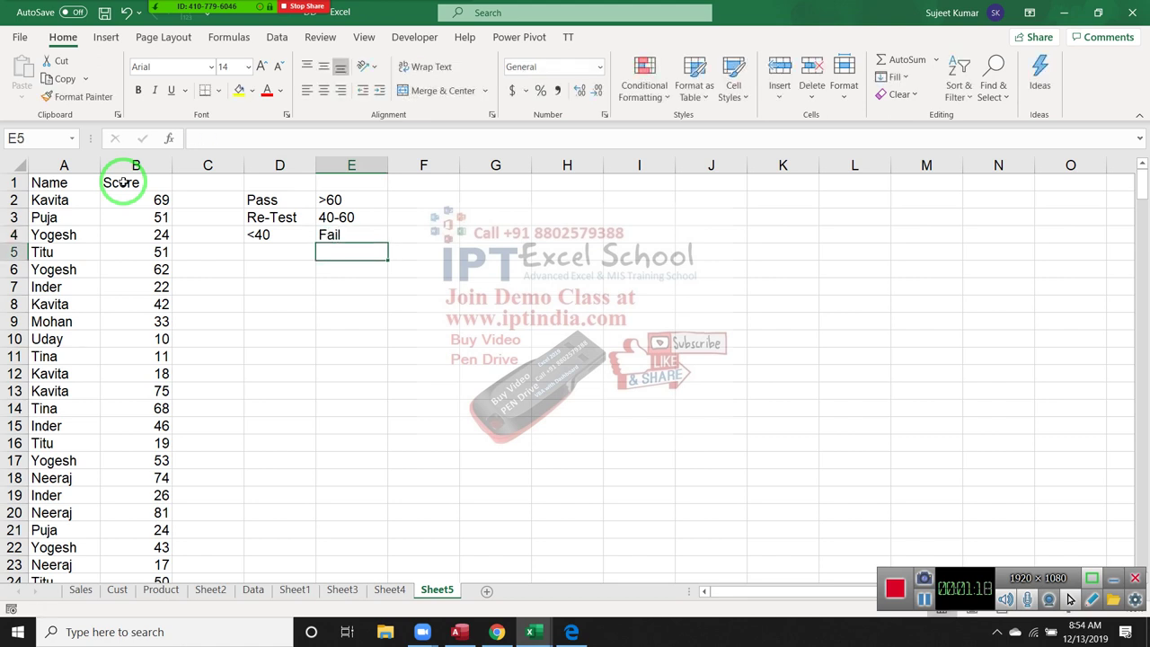
{"action": "key", "text": "Left"}
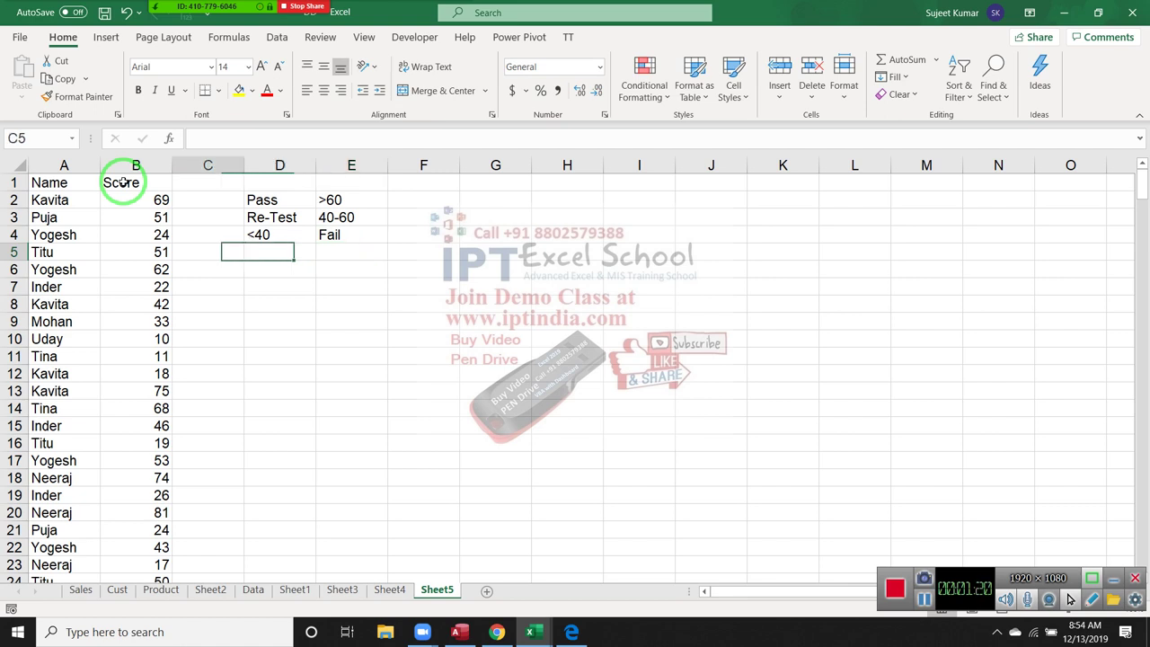
{"action": "key", "text": "Left"}
{"action": "key", "text": "Left"}
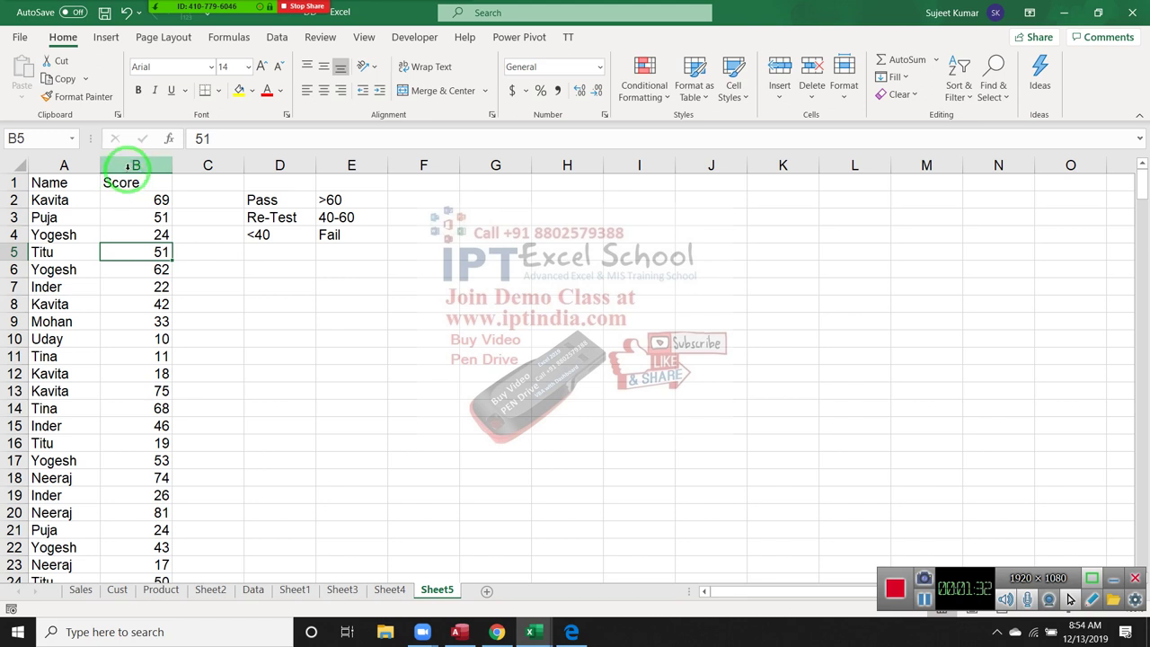
Apply the 3 Symbols (Uncircled) icon set to the Score column
{"action": "left_click", "coordinate": [135, 166]}
{"action": "left_click", "coordinate": [645, 97]}
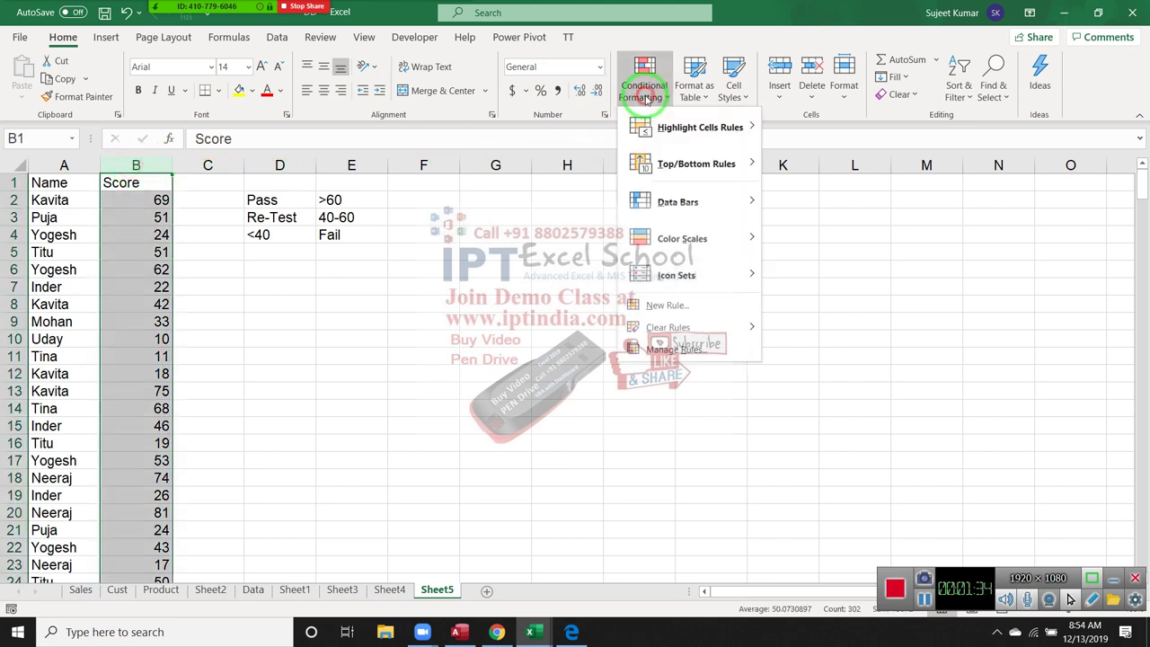
{"action": "mouse_move", "coordinate": [687, 274]}
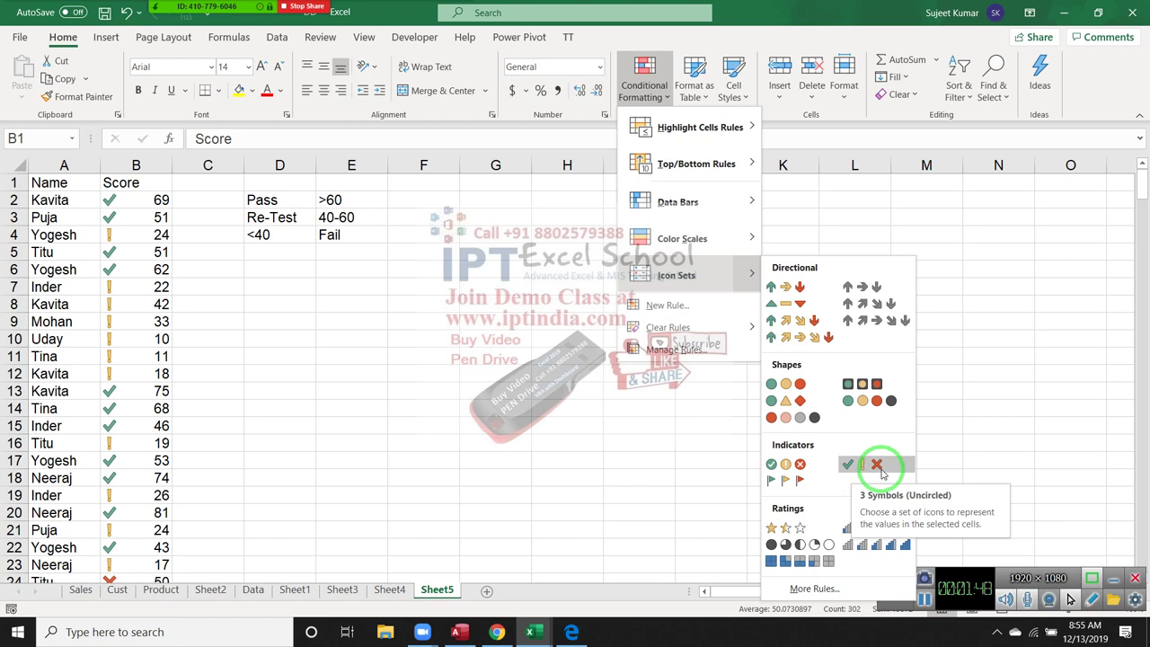
{"action": "left_click", "coordinate": [878, 470]}
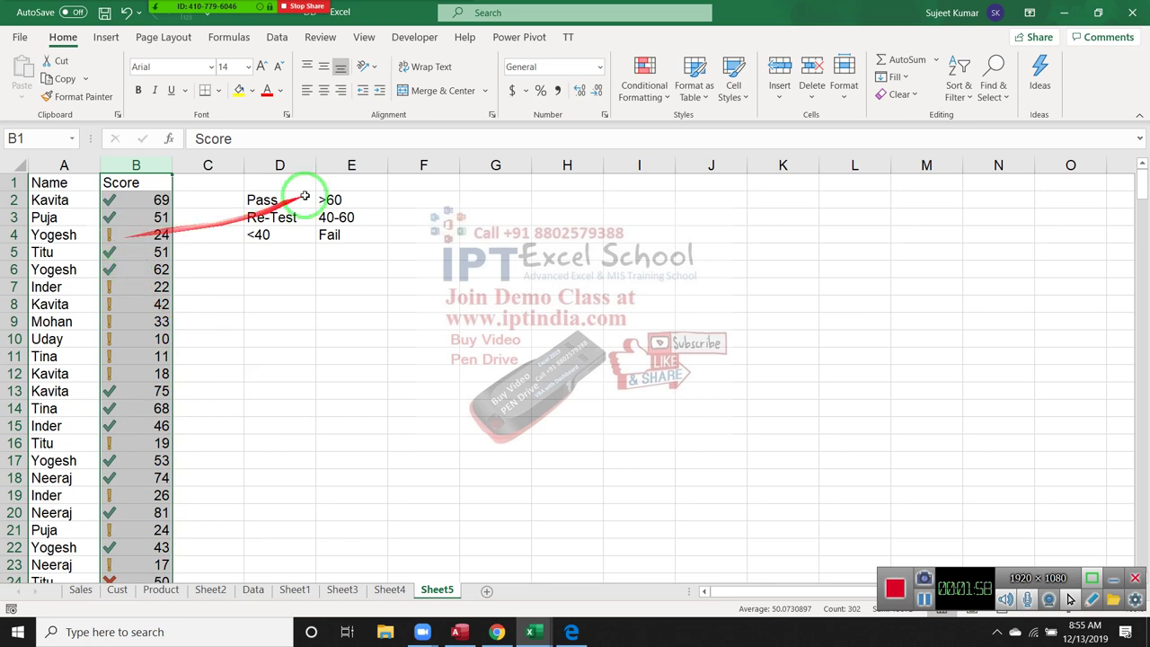
Swap D4 and E4 so the key's last row reads Fail <40
{"action": "left_click", "coordinate": [334, 234]}
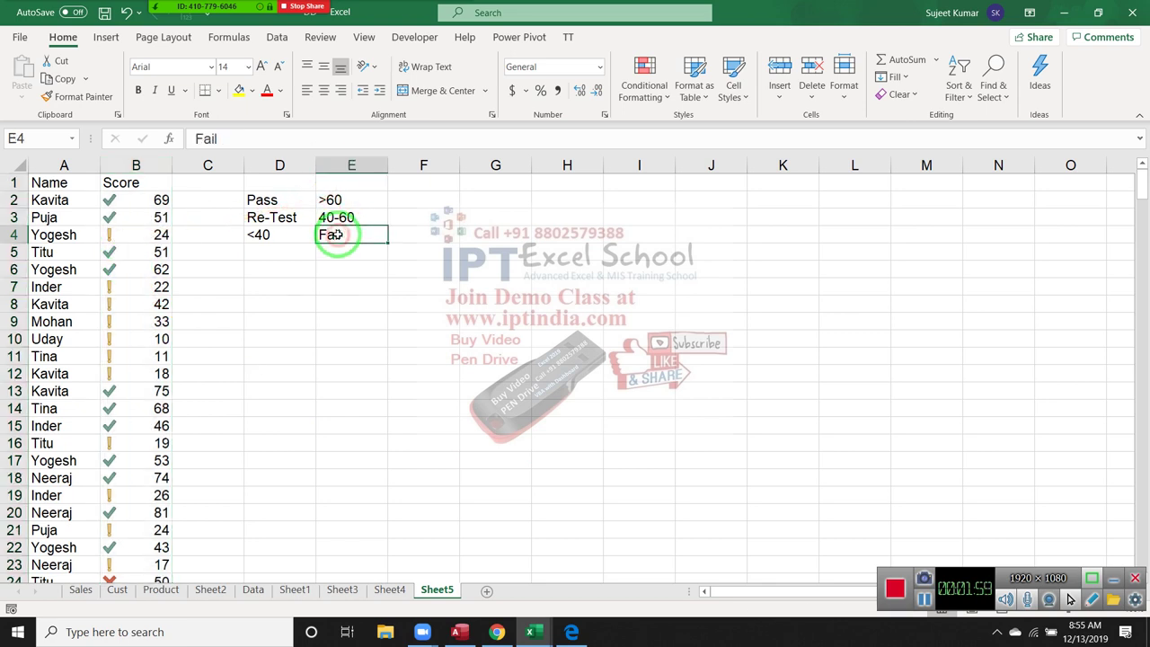
{"action": "left_click", "coordinate": [281, 235]}
{"action": "mouse_move", "coordinate": [279, 244]}
{"action": "left_mouse_down"}
{"action": "mouse_move", "coordinate": [345, 257]}
{"action": "mouse_move", "coordinate": [305, 236]}
{"action": "mouse_move", "coordinate": [338, 235]}
{"action": "left_mouse_up"}
{"action": "left_click", "coordinate": [334, 234]}
{"action": "left_click", "coordinate": [334, 253]}
{"action": "left_click", "coordinate": [269, 251]}
{"action": "left_click", "coordinate": [151, 169]}
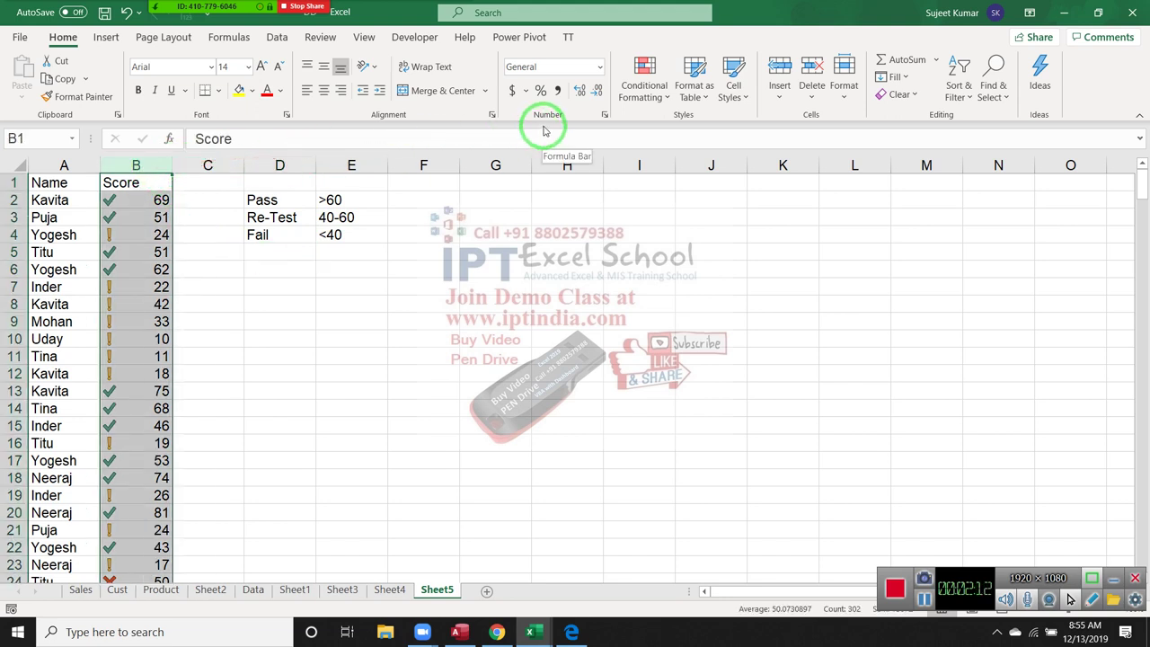
Open the Score Icon Set rule for editing in the Rules Manager and move the dialog aside
{"action": "left_click", "coordinate": [654, 92]}
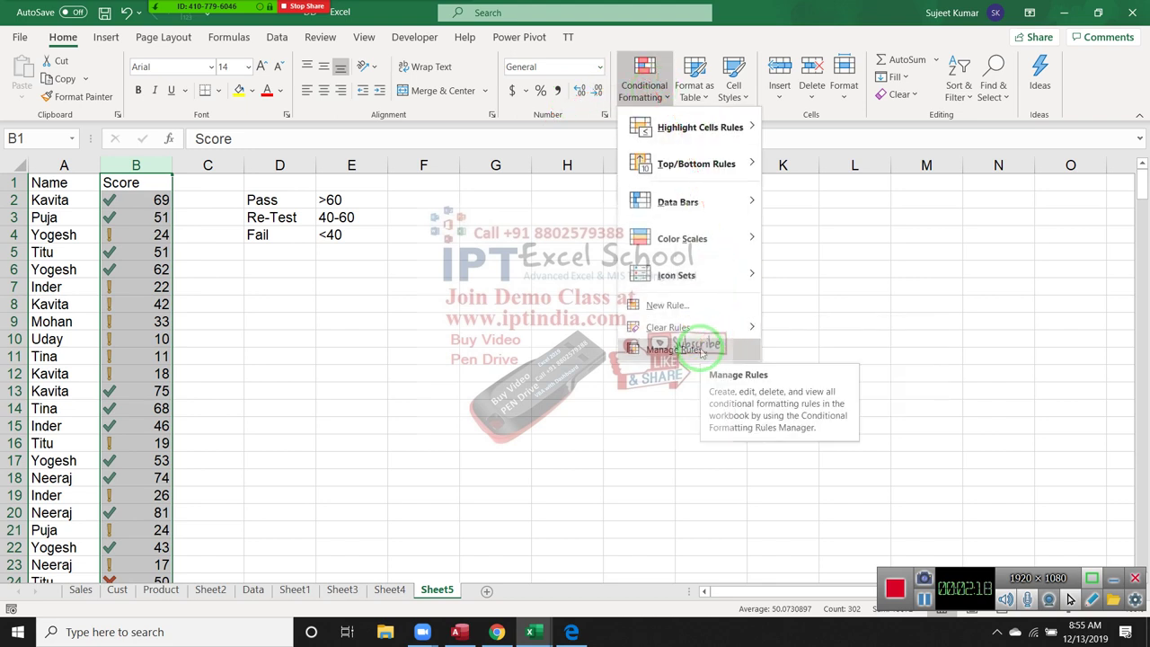
{"action": "left_click", "coordinate": [701, 352]}
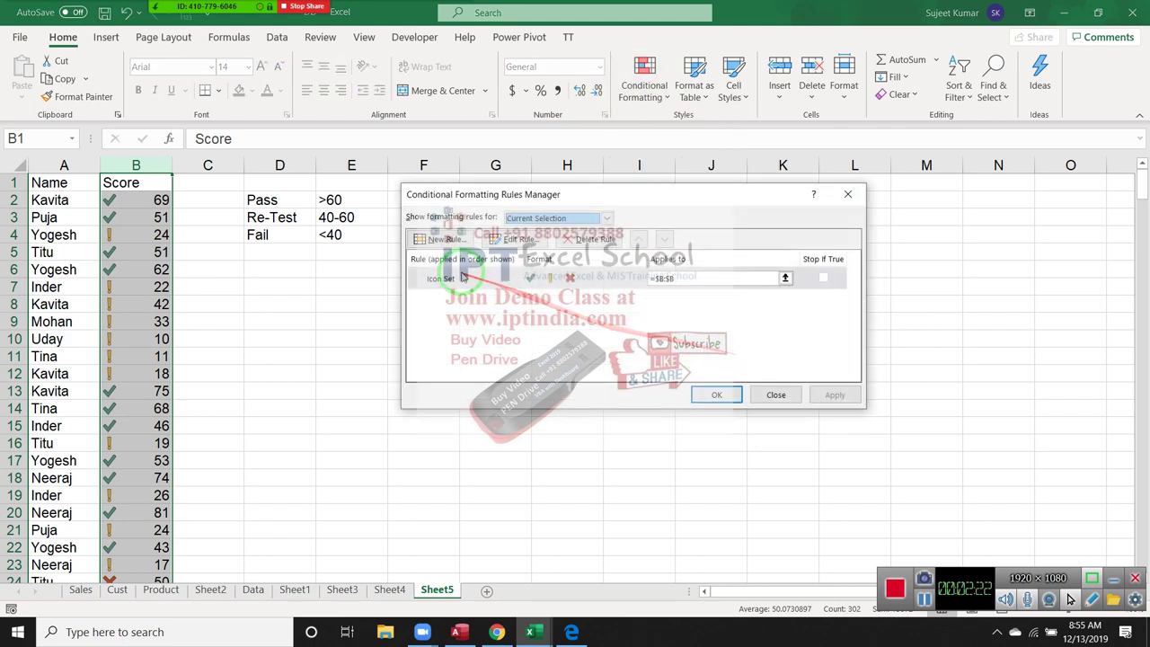
{"action": "double_click", "coordinate": [629, 278]}
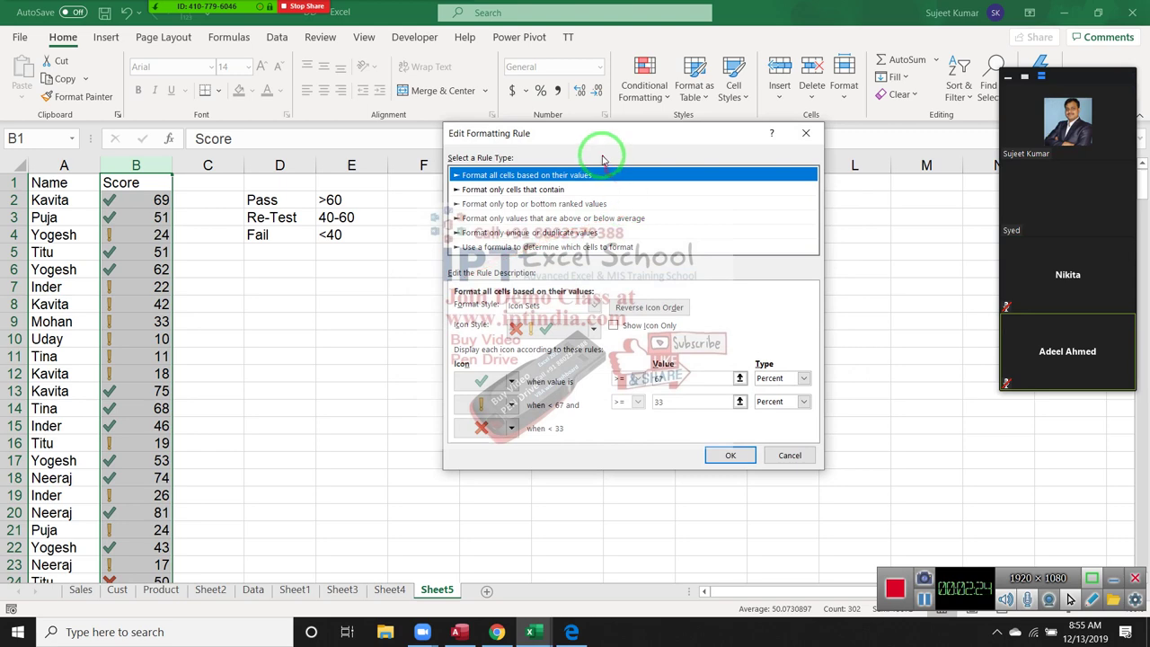
{"action": "left_click_drag", "start_coordinate": [588, 139], "coordinate": [467, 101]}
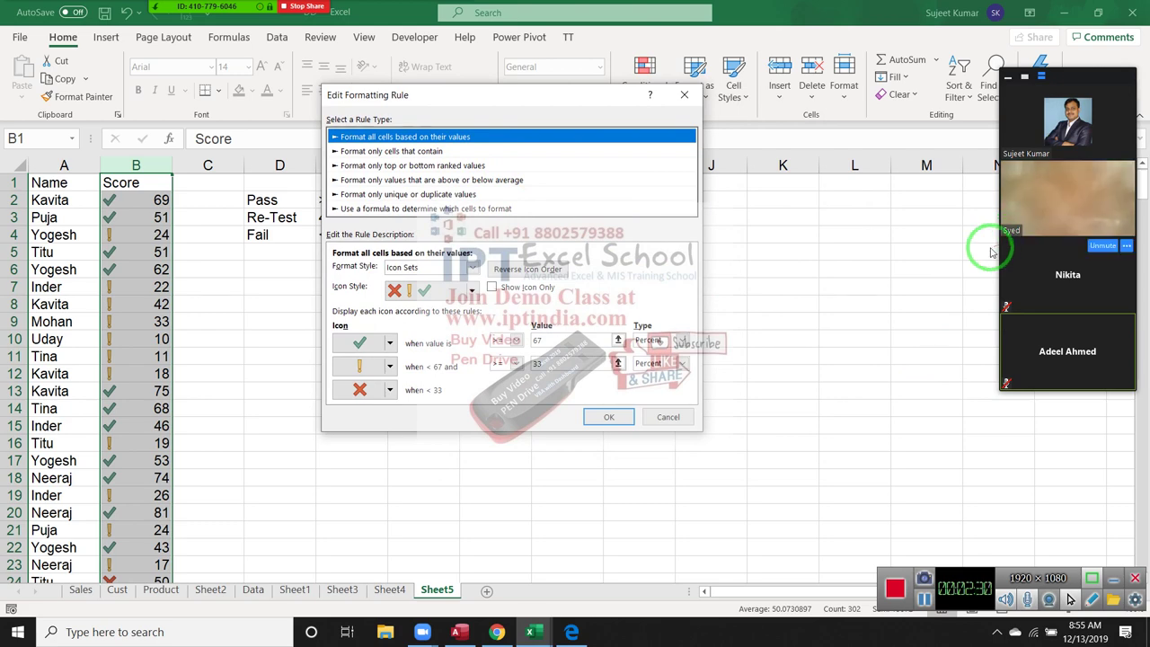
{"action": "left_click_drag", "start_coordinate": [939, 258], "coordinate": [1072, 241]}
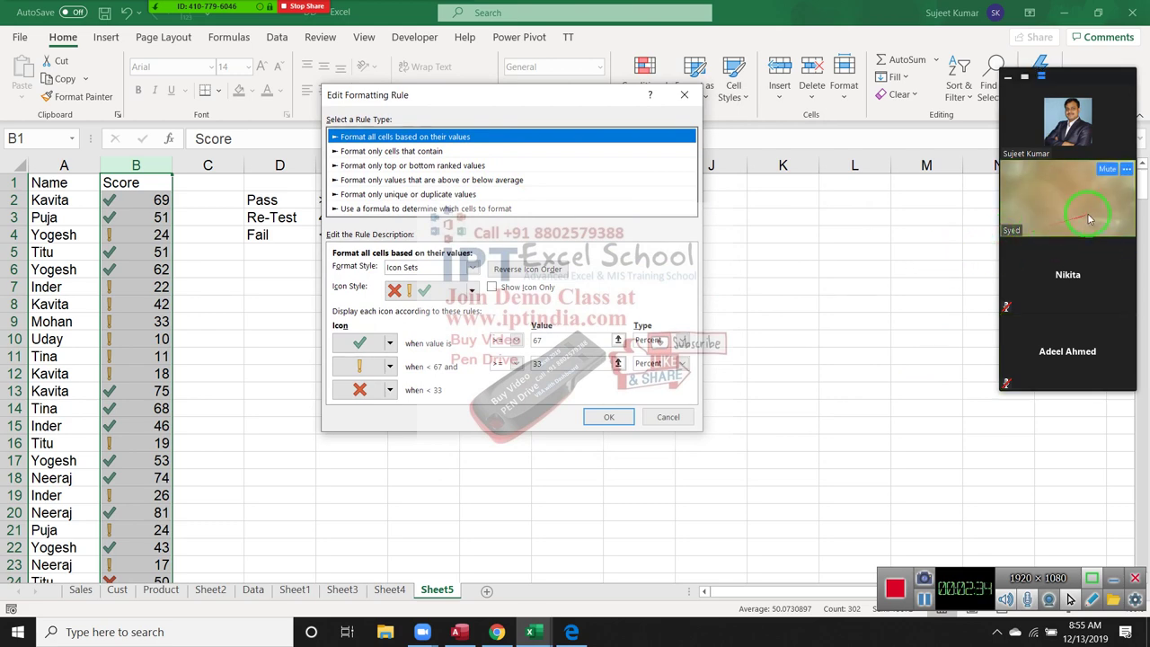
{"action": "left_click_drag", "start_coordinate": [1066, 184], "coordinate": [842, 440]}
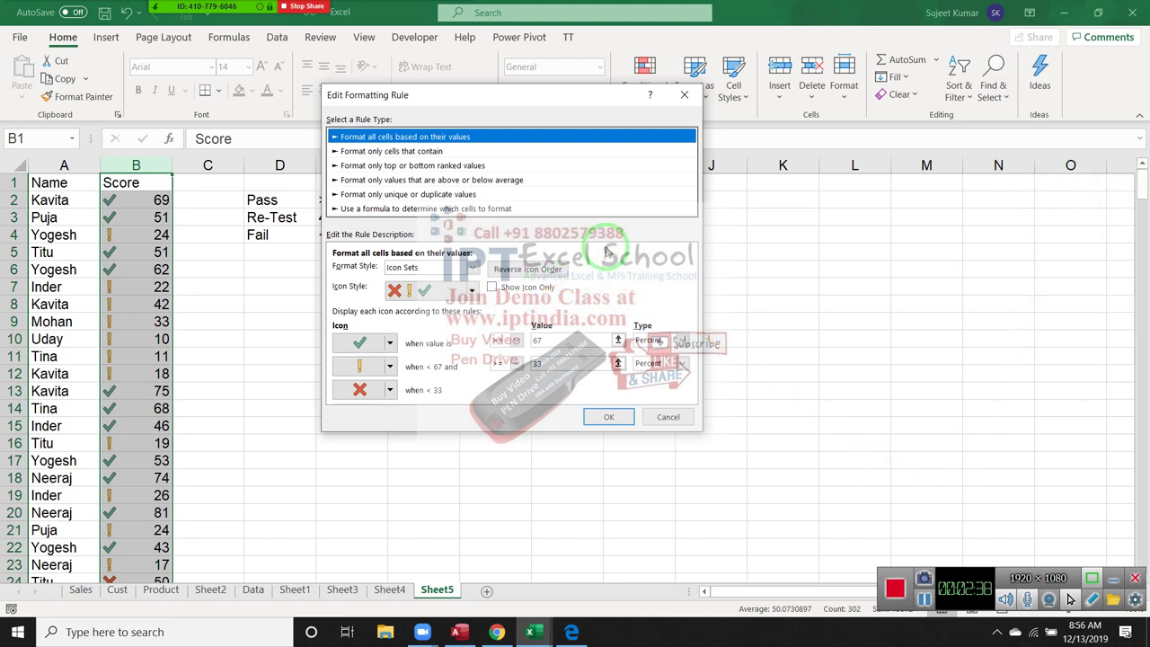
{"action": "mouse_move", "coordinate": [600, 251]}
{"action": "left_mouse_down"}
{"action": "mouse_move", "coordinate": [536, 93]}
{"action": "mouse_move", "coordinate": [624, 116]}
{"action": "left_mouse_up"}
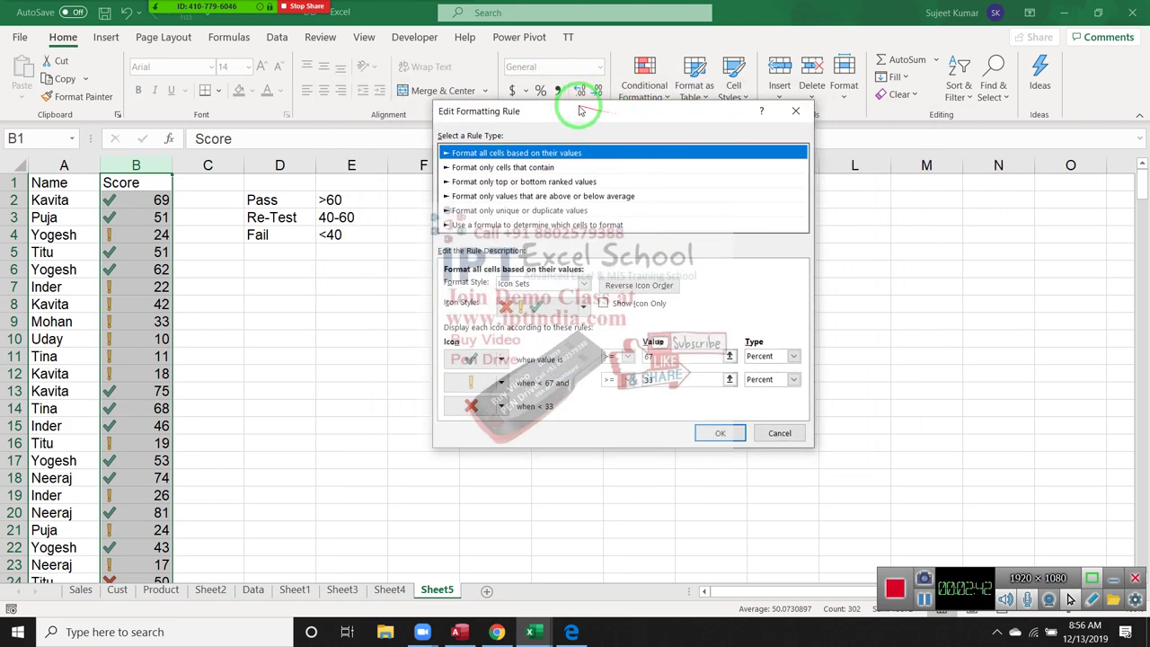
{"action": "left_click_drag", "start_coordinate": [595, 114], "coordinate": [558, 111]}
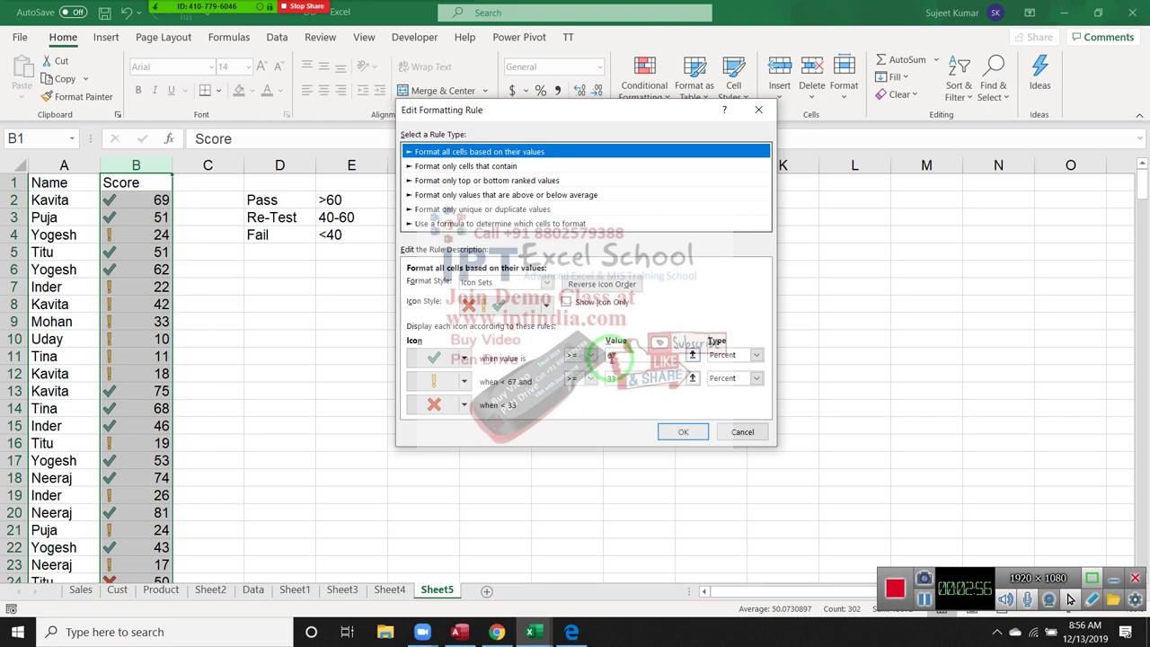
Change both icon threshold types from Percent to Number
{"action": "left_click", "coordinate": [721, 354]}
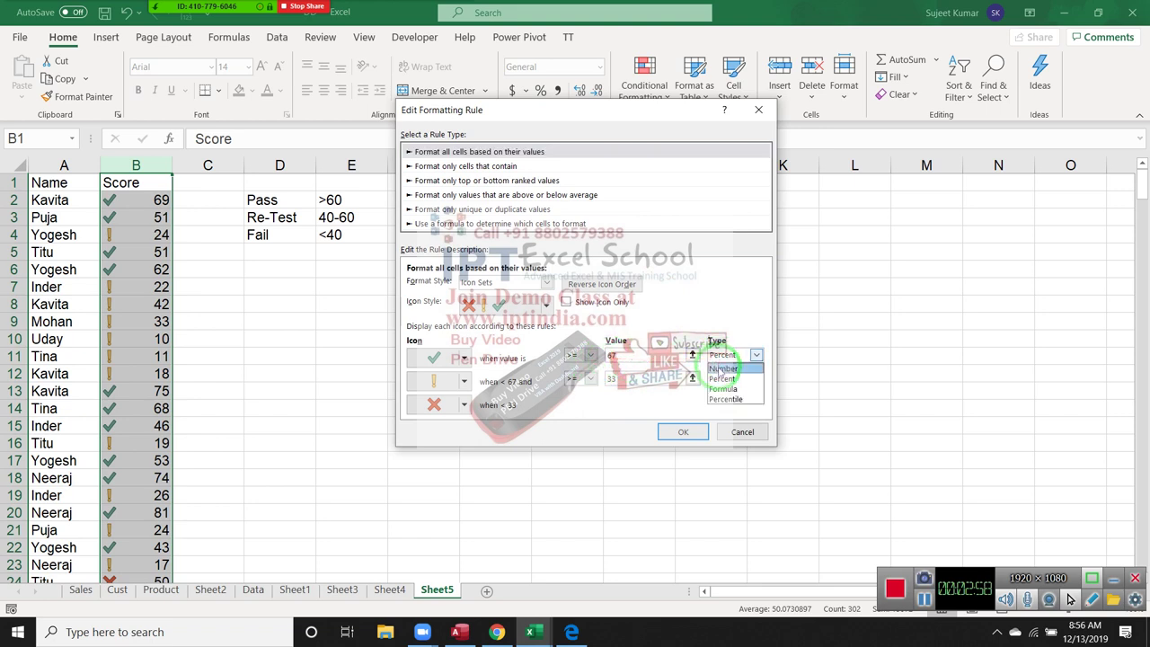
{"action": "left_click", "coordinate": [723, 368]}
{"action": "left_click", "coordinate": [727, 378]}
{"action": "left_click", "coordinate": [724, 393]}
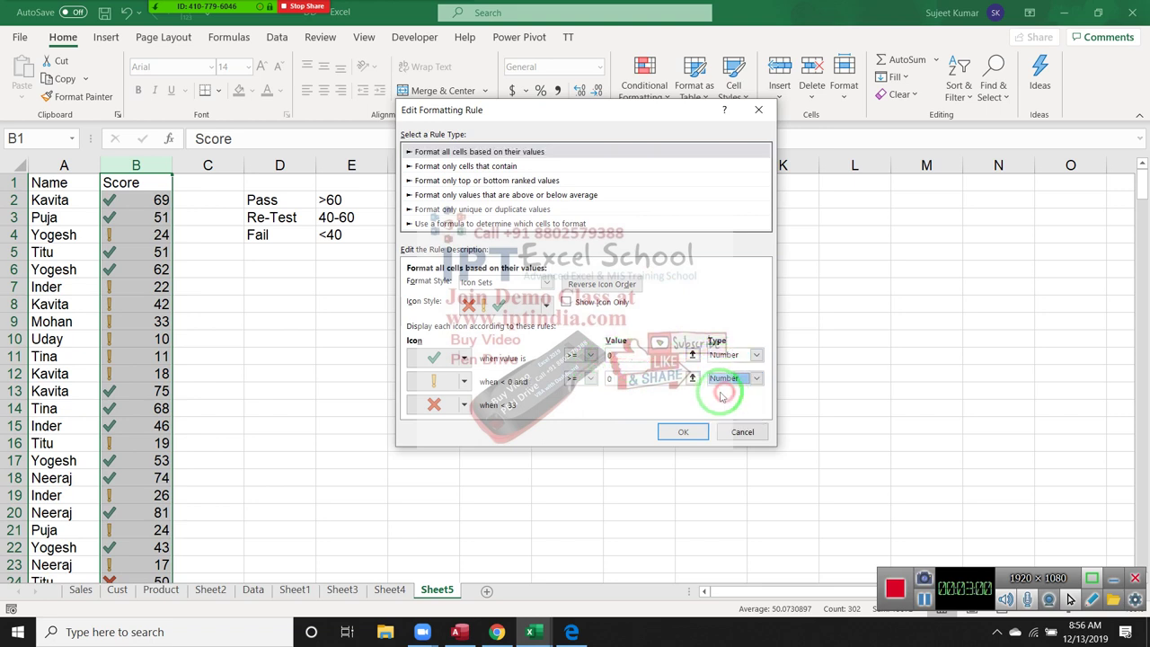
Set the threshold values to 60 and 40 and confirm the rule
{"action": "left_click", "coordinate": [619, 357]}
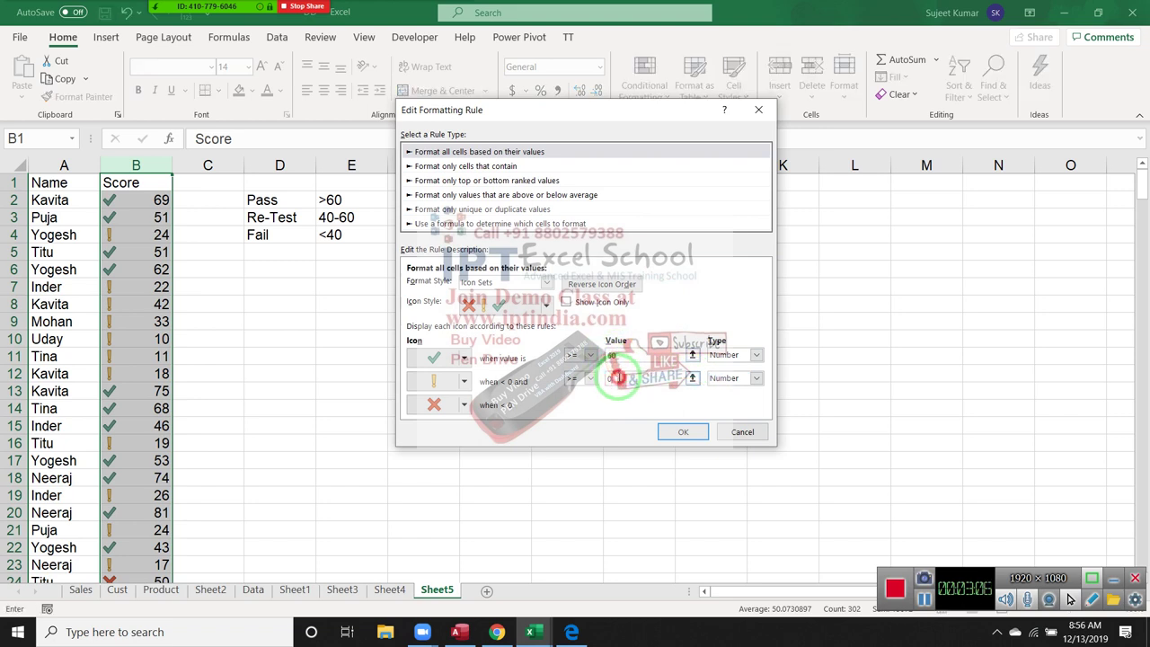
{"action": "double_click", "coordinate": [611, 378]}
{"action": "type", "text": "4"}
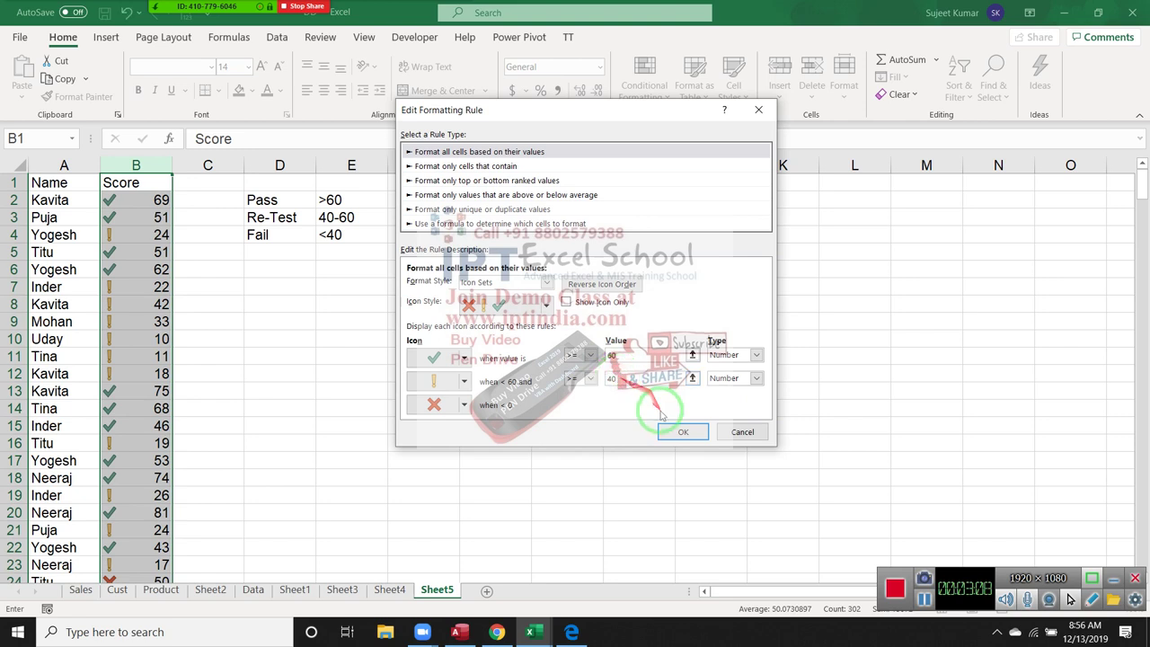
{"action": "left_click_drag", "start_coordinate": [728, 365], "coordinate": [257, 235]}
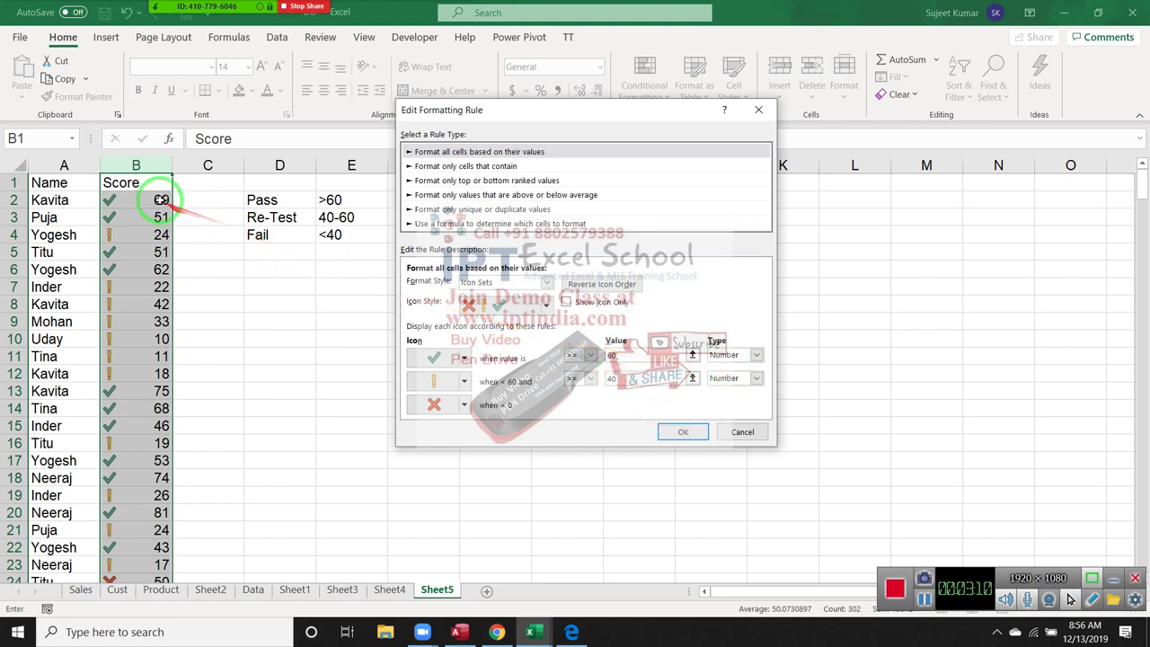
{"action": "left_click_drag", "start_coordinate": [135, 204], "coordinate": [726, 364]}
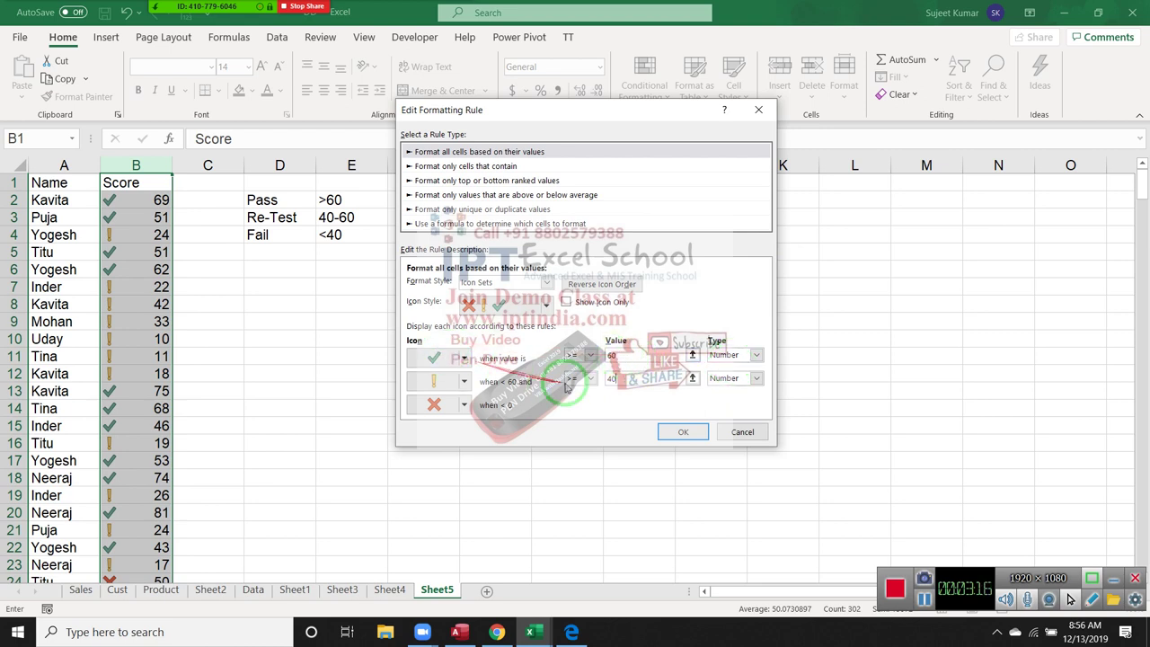
{"action": "left_click", "coordinate": [618, 377]}
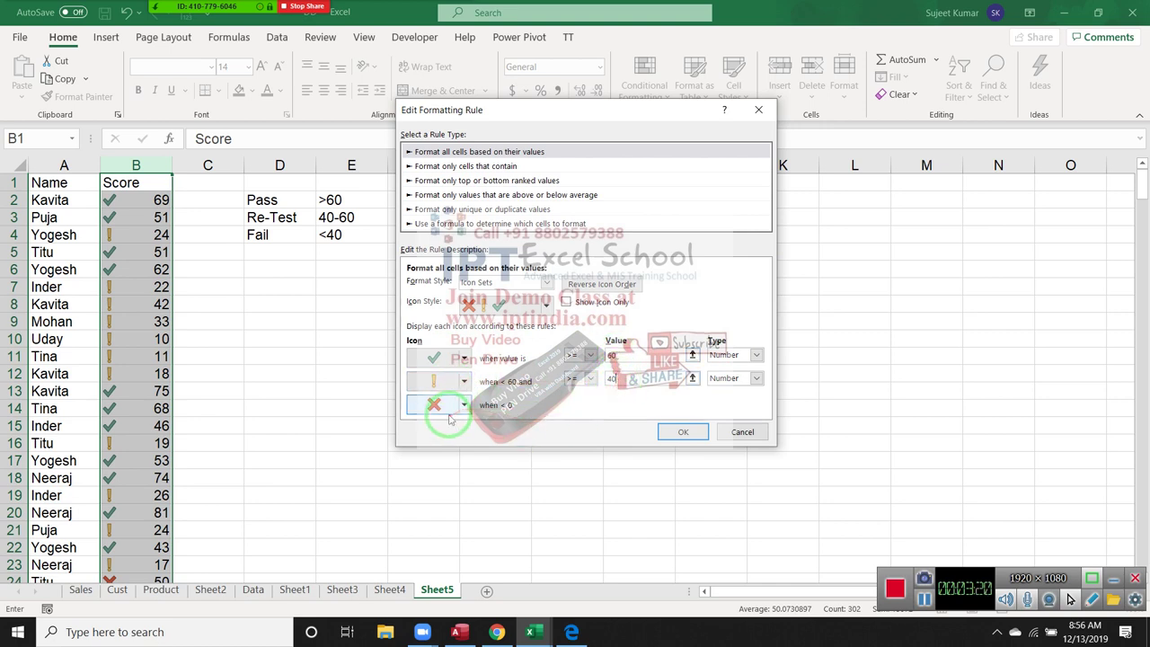
{"action": "left_click", "coordinate": [450, 411]}
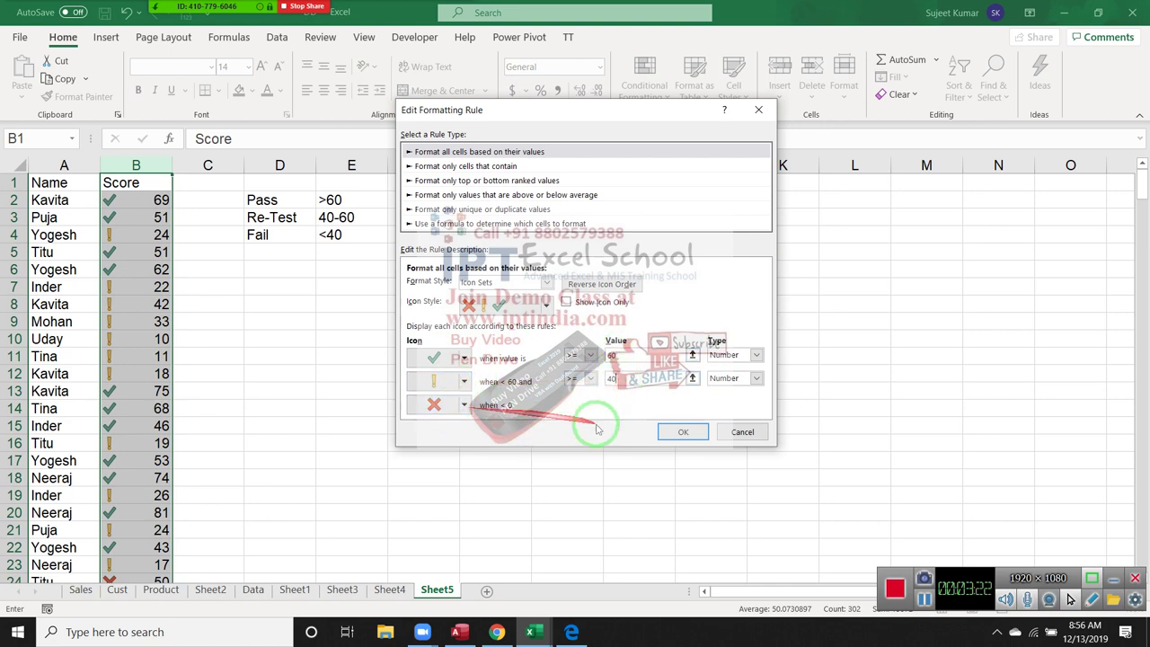
{"action": "left_click", "coordinate": [680, 431]}
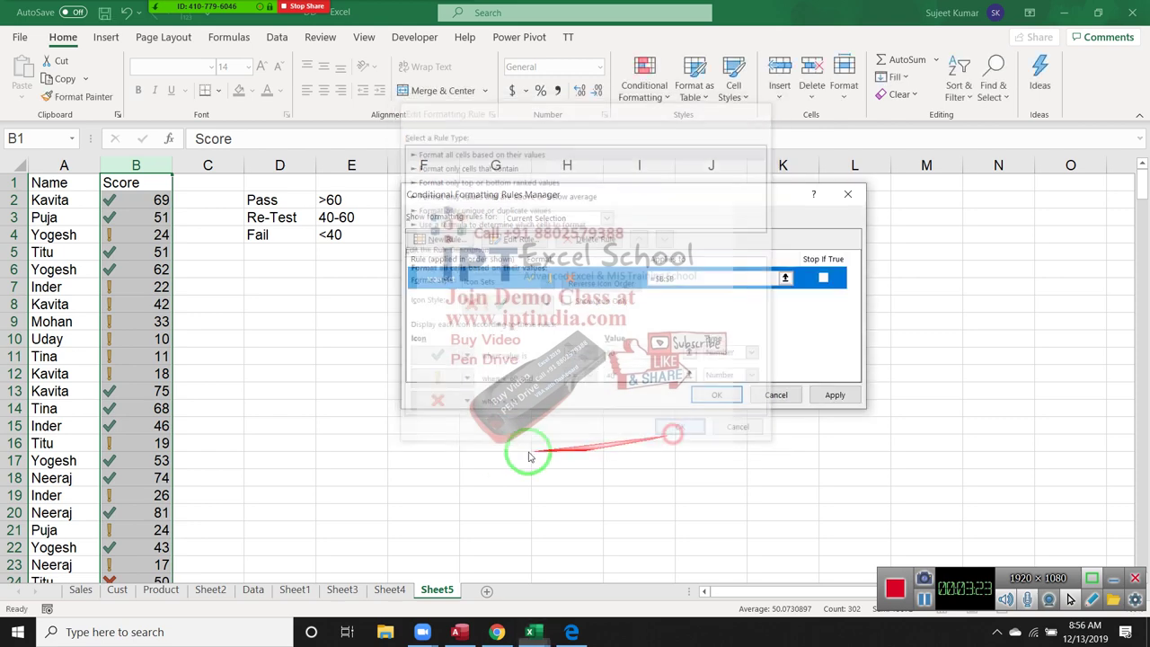
Apply the new thresholds and check the crosses on scores 24 and 22
{"action": "left_click", "coordinate": [826, 395]}
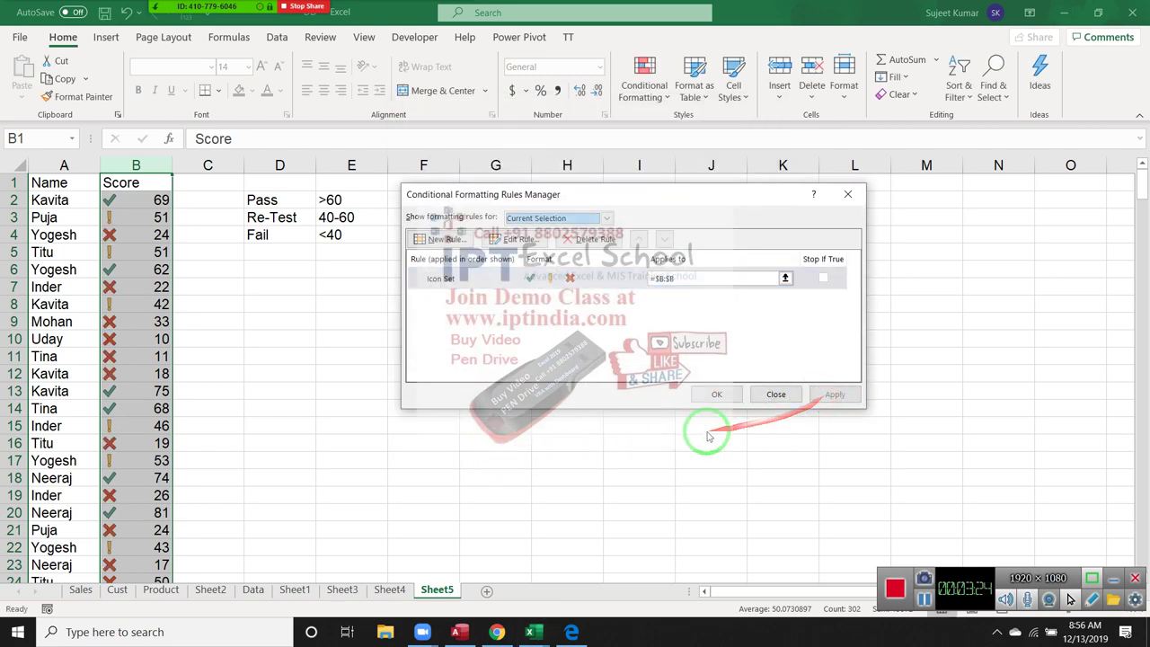
{"action": "left_click", "coordinate": [324, 406]}
{"action": "left_click", "coordinate": [114, 238]}
{"action": "left_click", "coordinate": [125, 287]}
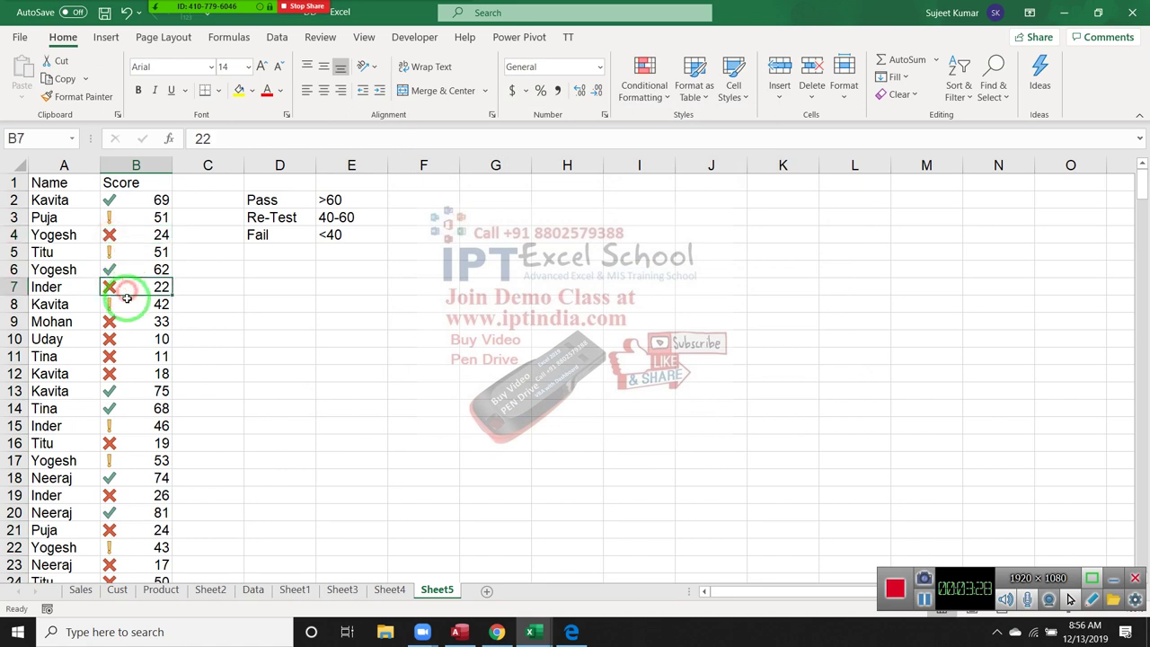
{"action": "left_click", "coordinate": [228, 201]}
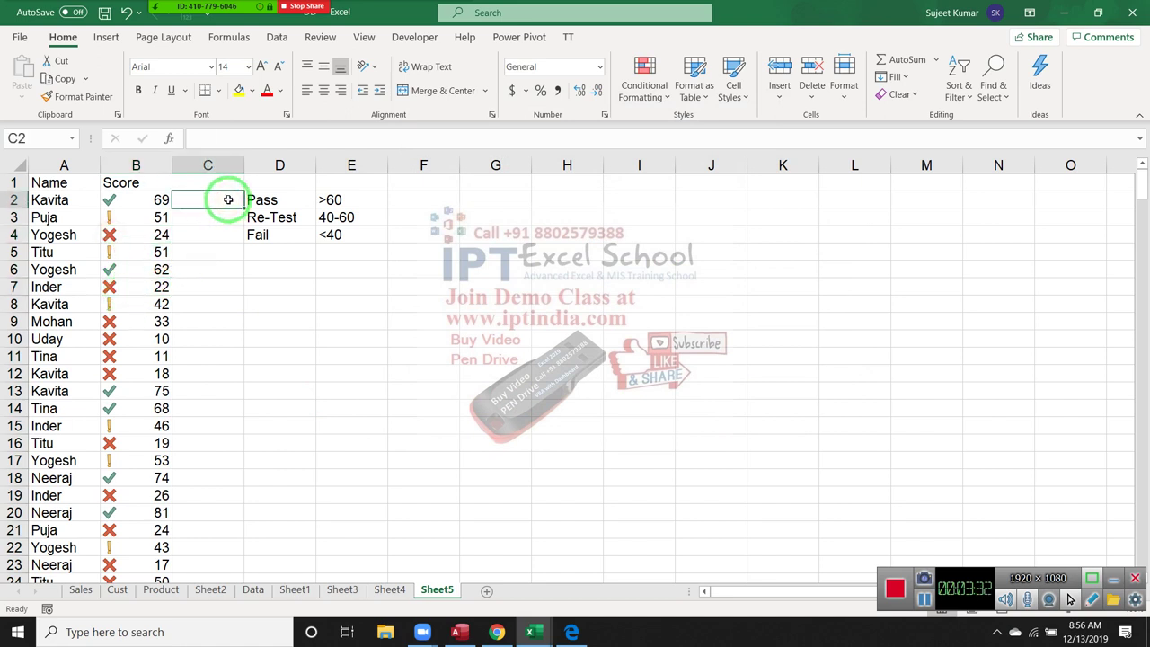
Insert a blank column C and enter 3, 2, 1 in D2:D4
{"action": "left_click", "coordinate": [222, 163]}
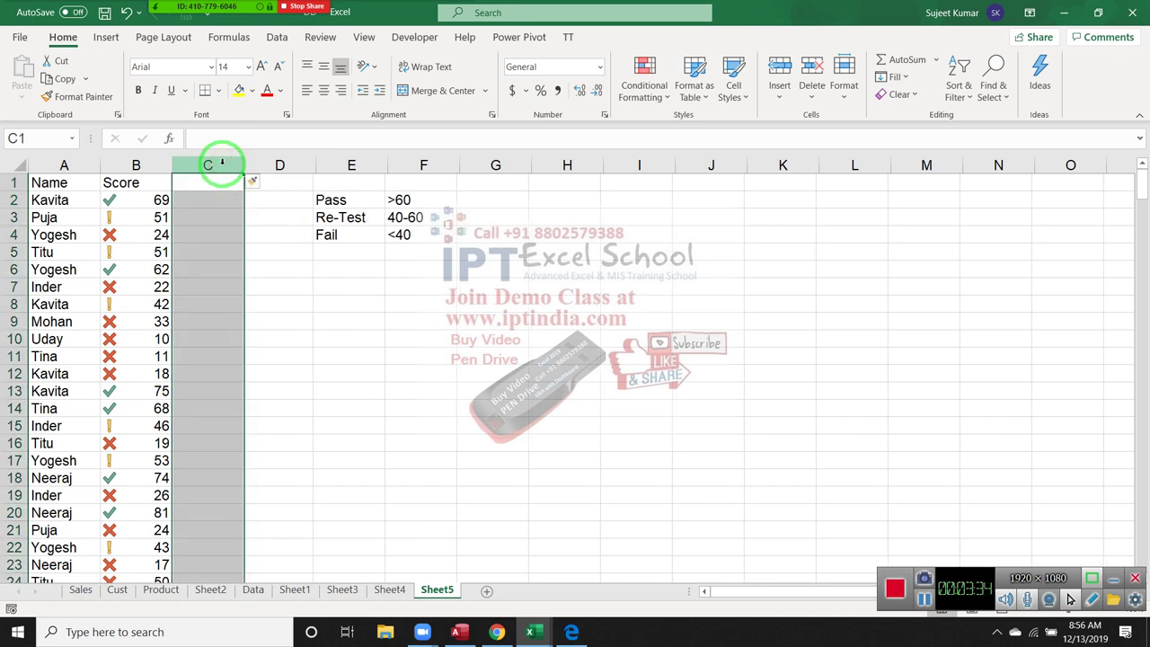
{"action": "key", "text": "ctrl+shift+plus"}
{"action": "type", "text": "2"}
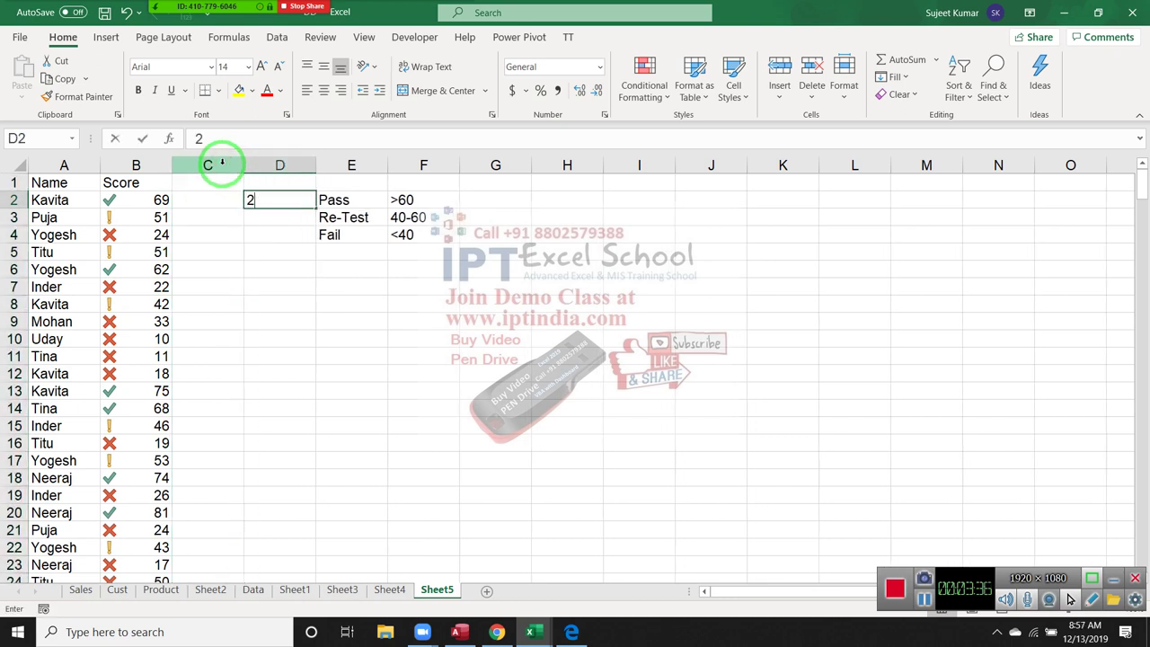
{"action": "key", "text": "Return"}
{"action": "key", "text": "Up"}
{"action": "type", "text": "3"}
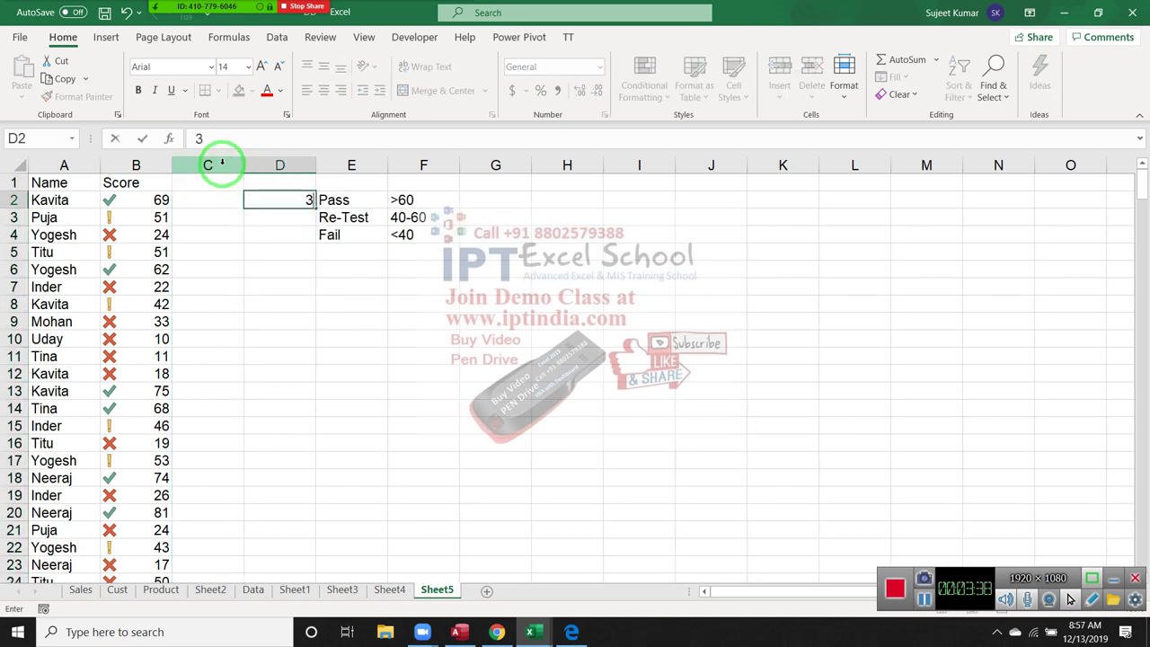
{"action": "key", "text": "Return"}
{"action": "type", "text": "21"}
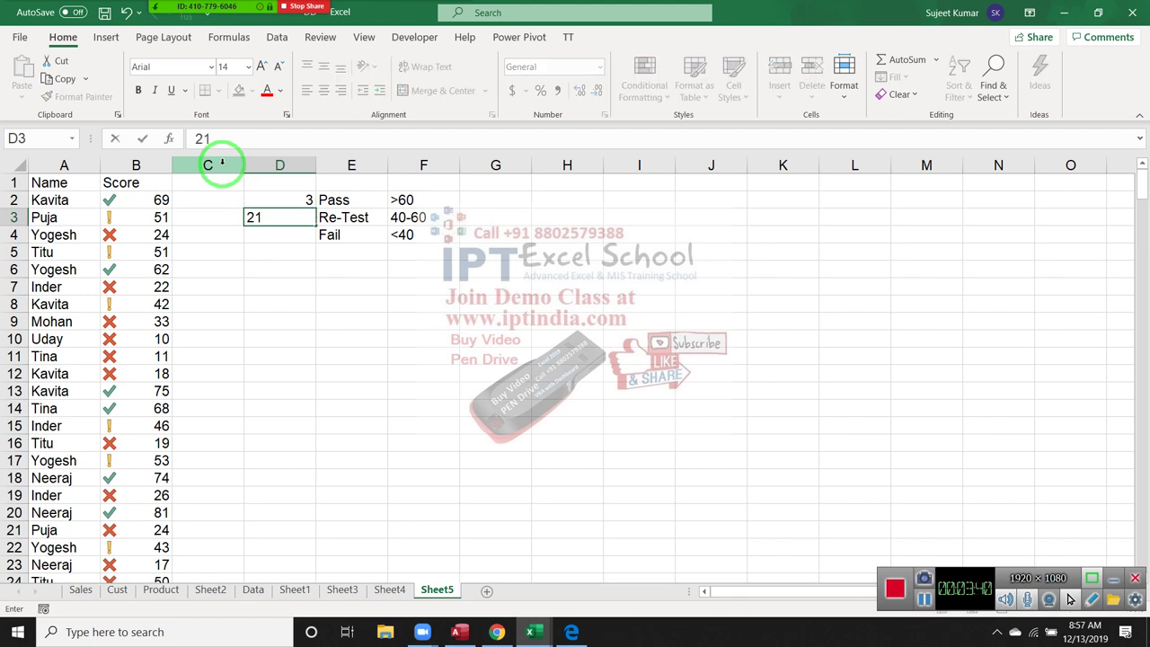
{"action": "key", "text": "BackSpace"}
{"action": "key", "text": "Return"}
{"action": "type", "text": "1"}
{"action": "left_click", "coordinate": [284, 235]}
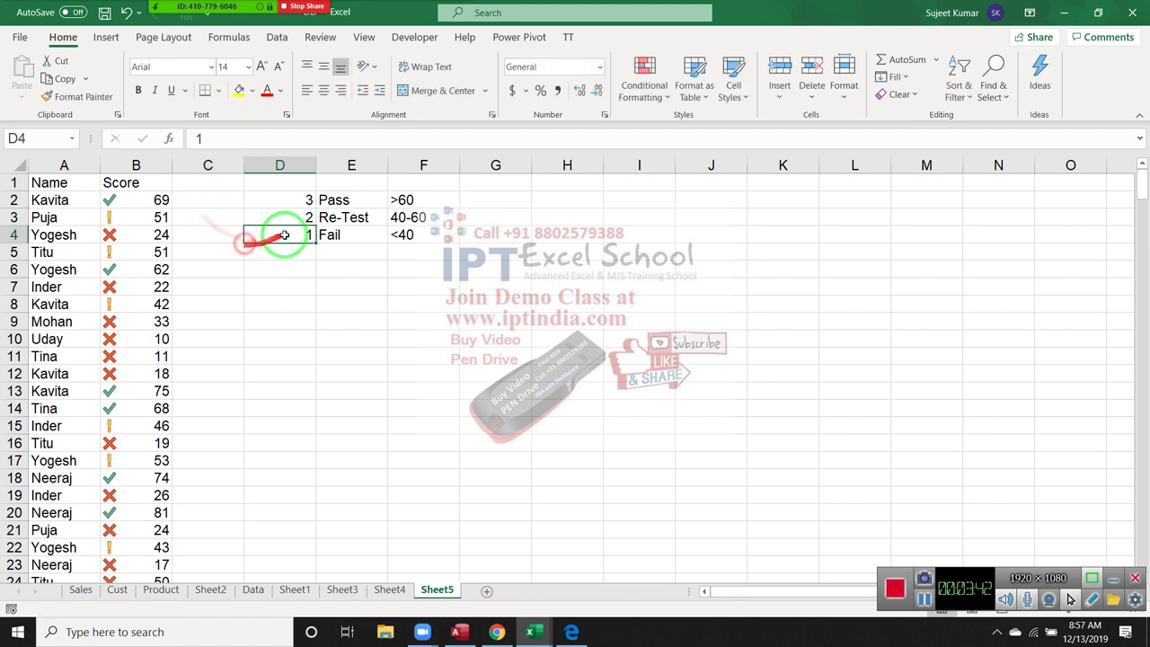
Give D2:D4 the 3 Symbols check, exclamation and cross icon set
{"action": "left_click_drag", "start_coordinate": [306, 199], "coordinate": [300, 234]}
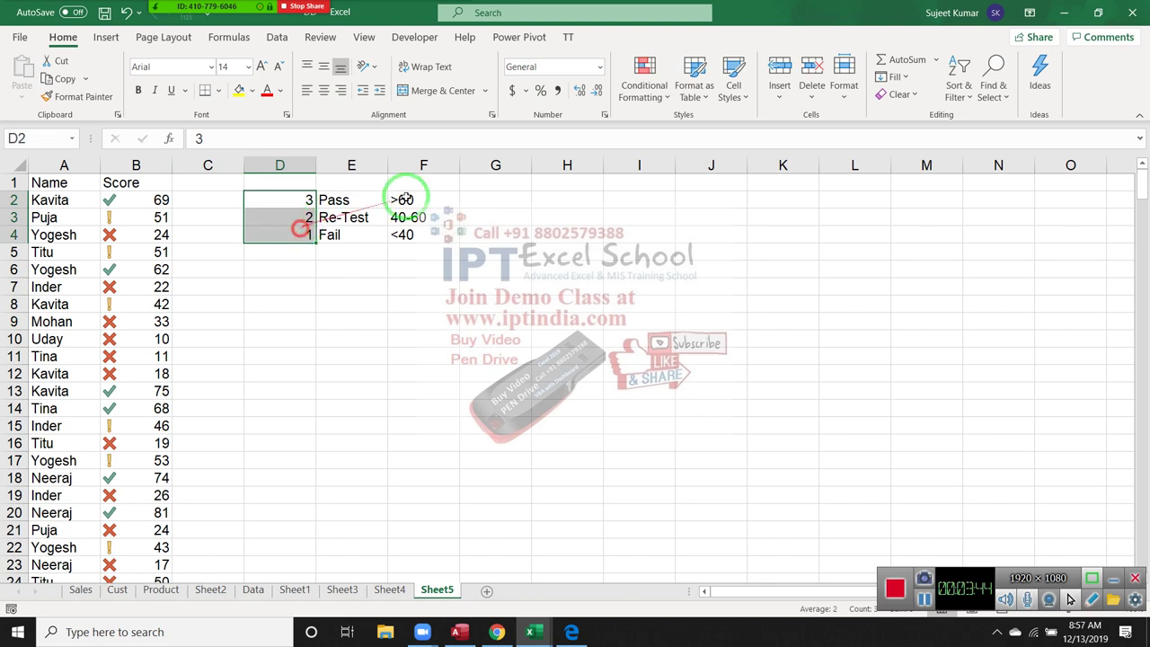
{"action": "left_click", "coordinate": [644, 85]}
{"action": "mouse_move", "coordinate": [683, 274]}
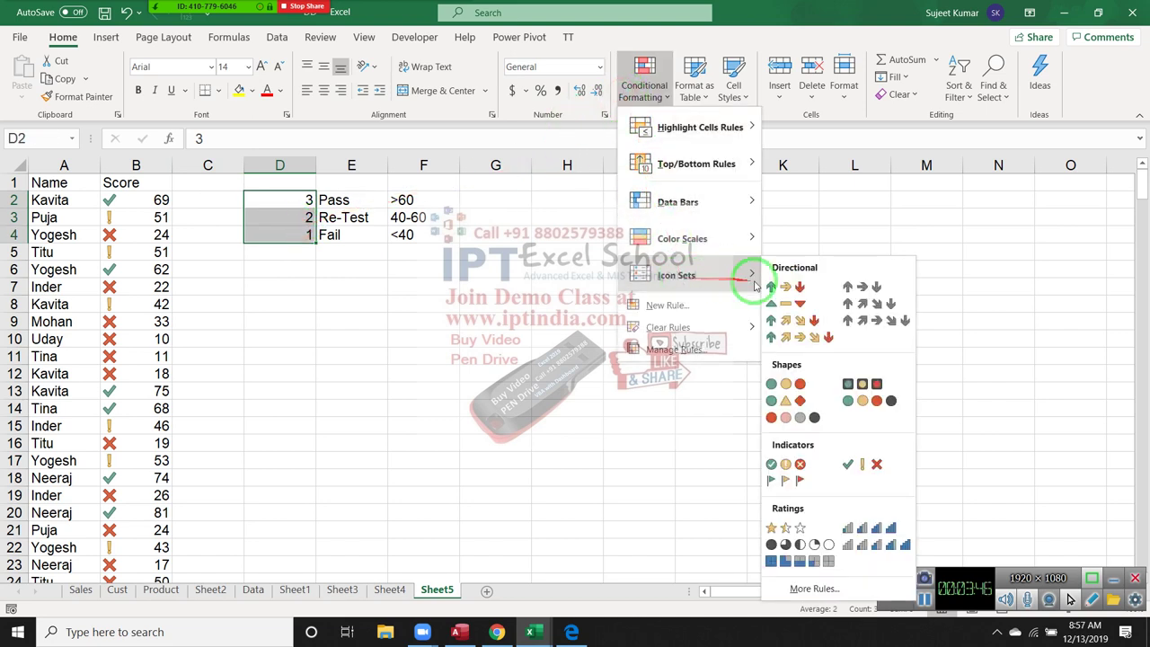
{"action": "left_click", "coordinate": [847, 463]}
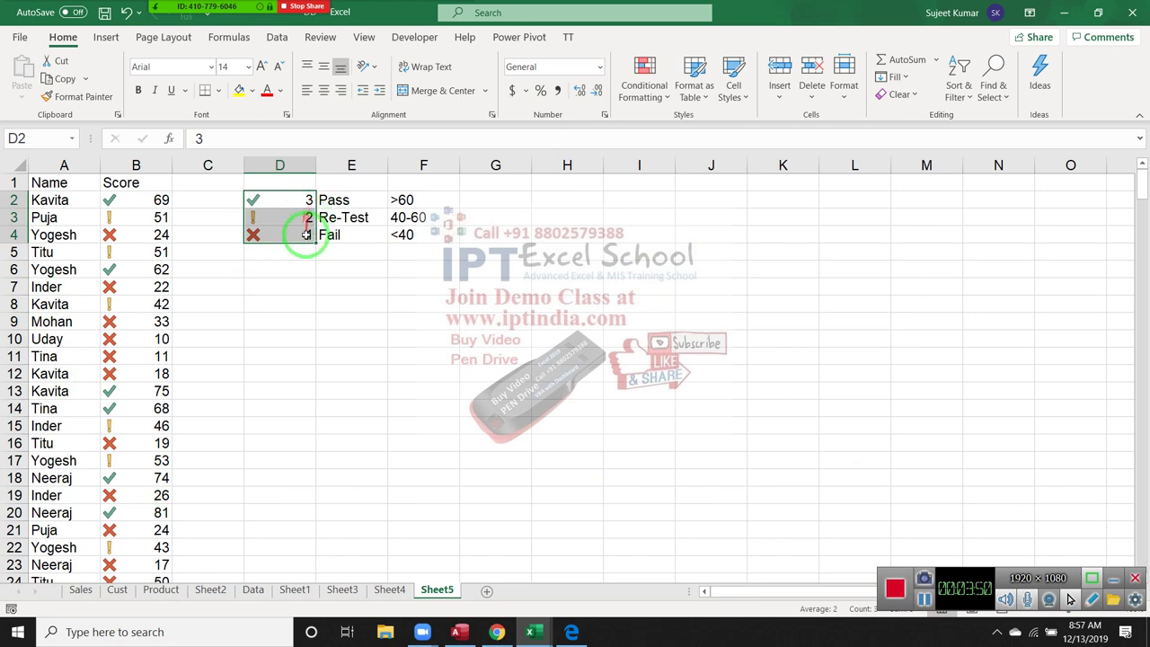
Edit the D2:D4 icon rule to show icons only, hiding the 3, 2, 1 numbers
{"action": "left_click", "coordinate": [644, 95]}
{"action": "left_click", "coordinate": [690, 350]}
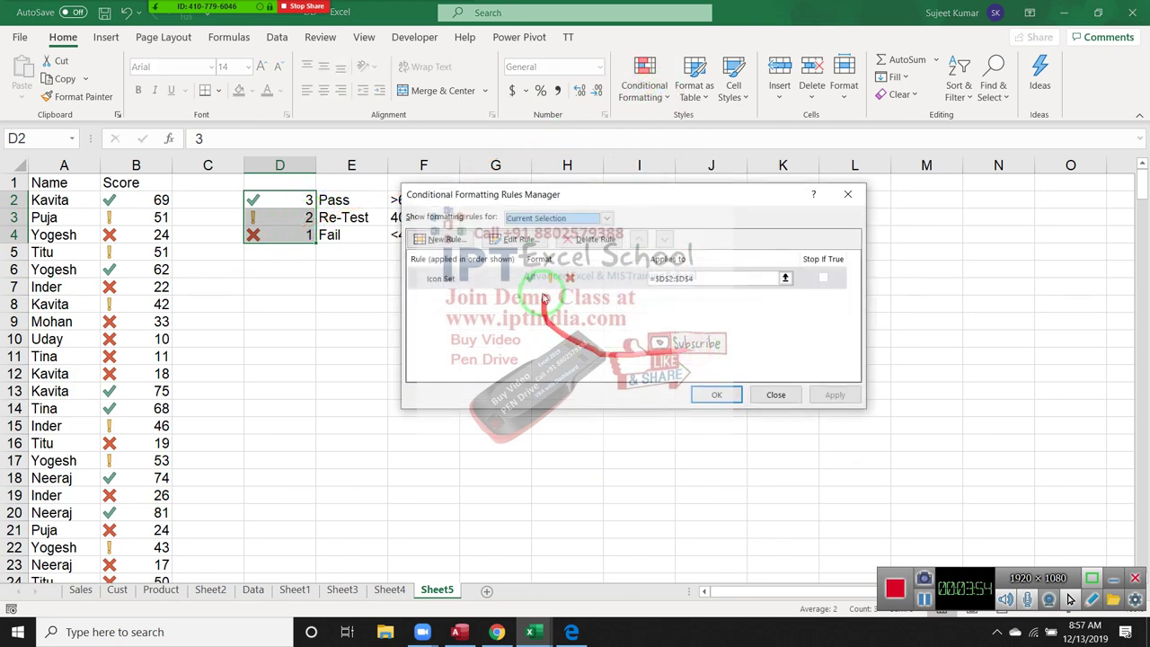
{"action": "left_click", "coordinate": [530, 277]}
{"action": "left_click", "coordinate": [520, 239]}
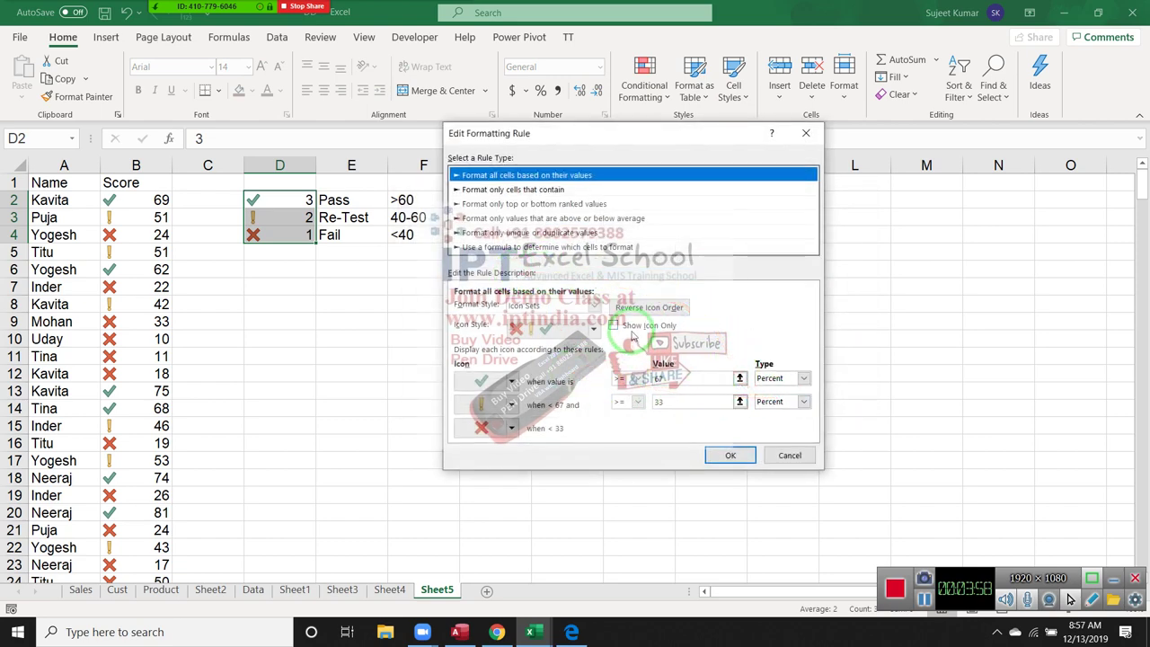
{"action": "left_click", "coordinate": [631, 329]}
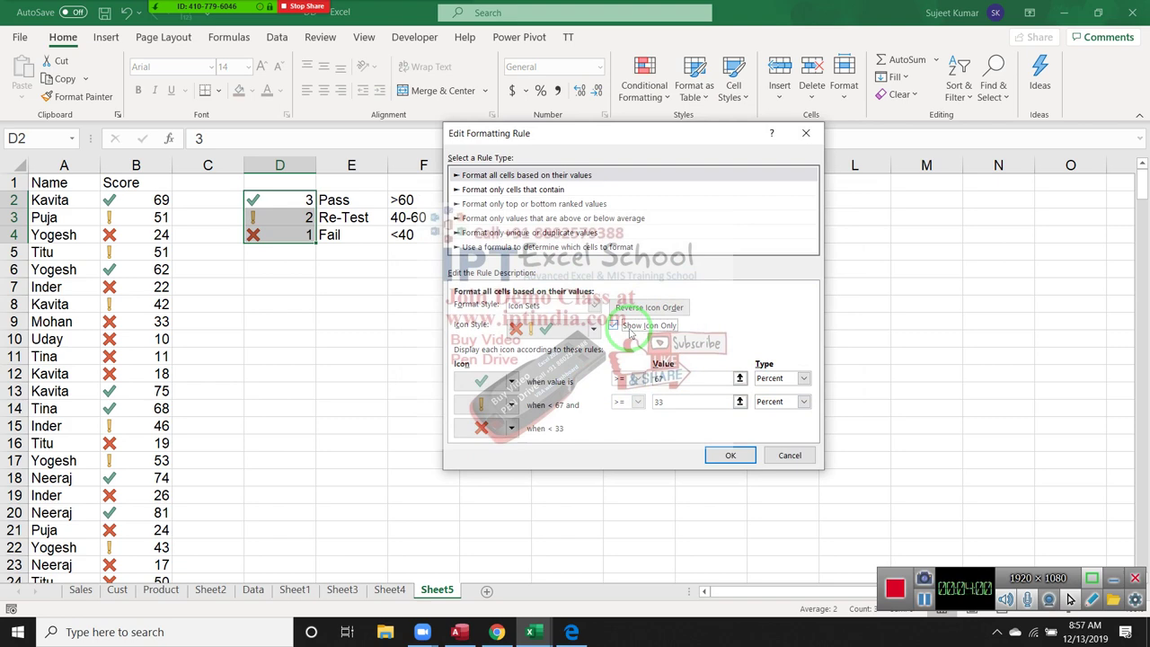
{"action": "left_click", "coordinate": [731, 454]}
{"action": "left_click", "coordinate": [834, 394]}
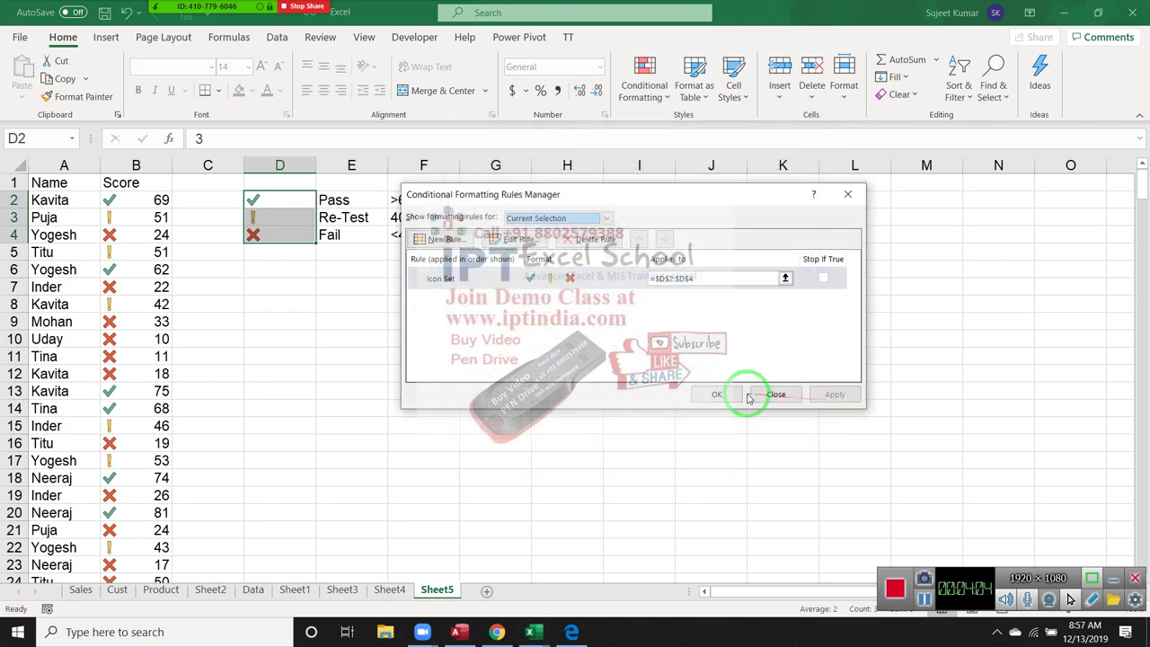
Narrow column D to fit the symbols beside Pass, Re-Test and Fail
{"action": "left_click", "coordinate": [281, 214]}
{"action": "left_click", "coordinate": [284, 236]}
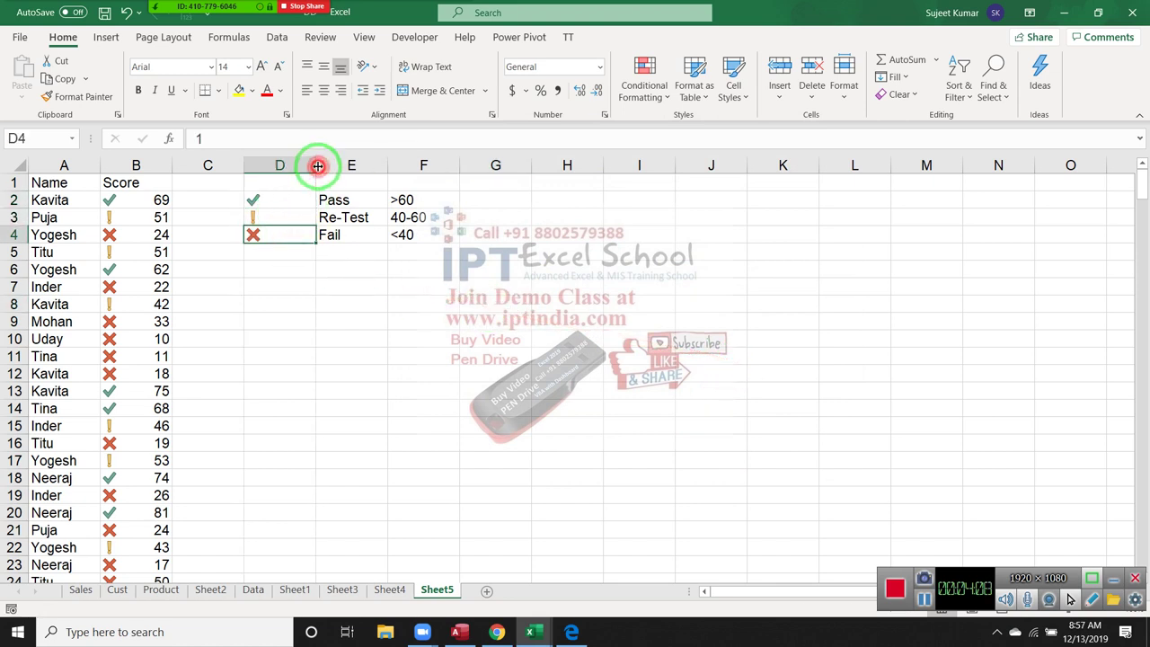
{"action": "left_click_drag", "start_coordinate": [317, 165], "coordinate": [268, 165]}
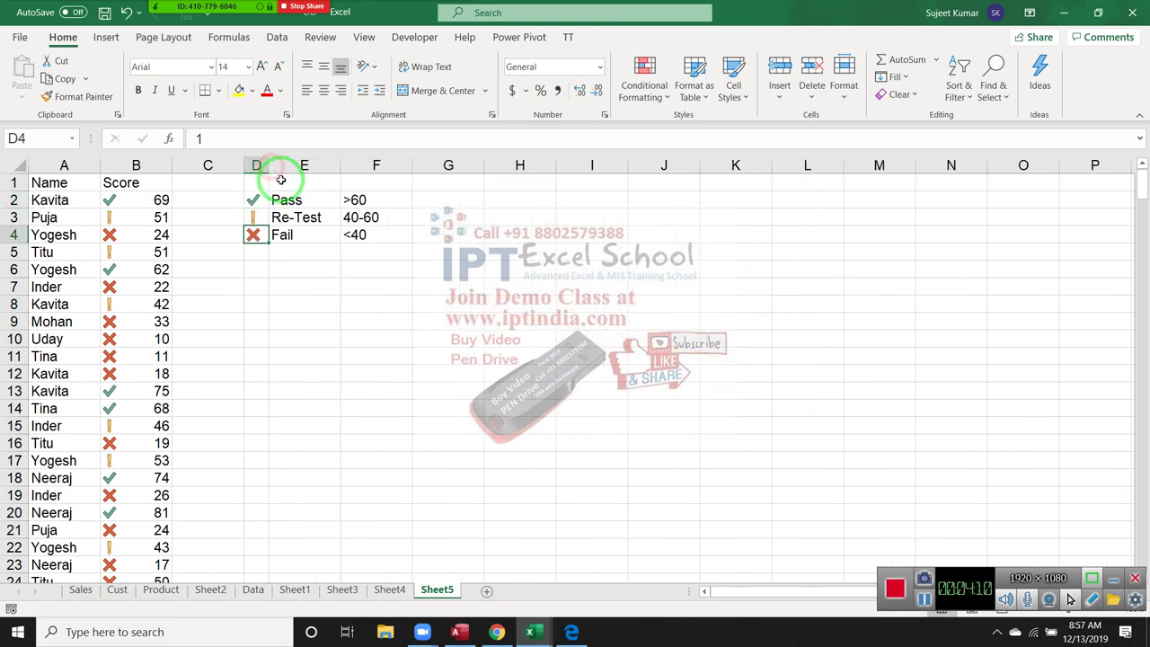
{"action": "left_click", "coordinate": [301, 269]}
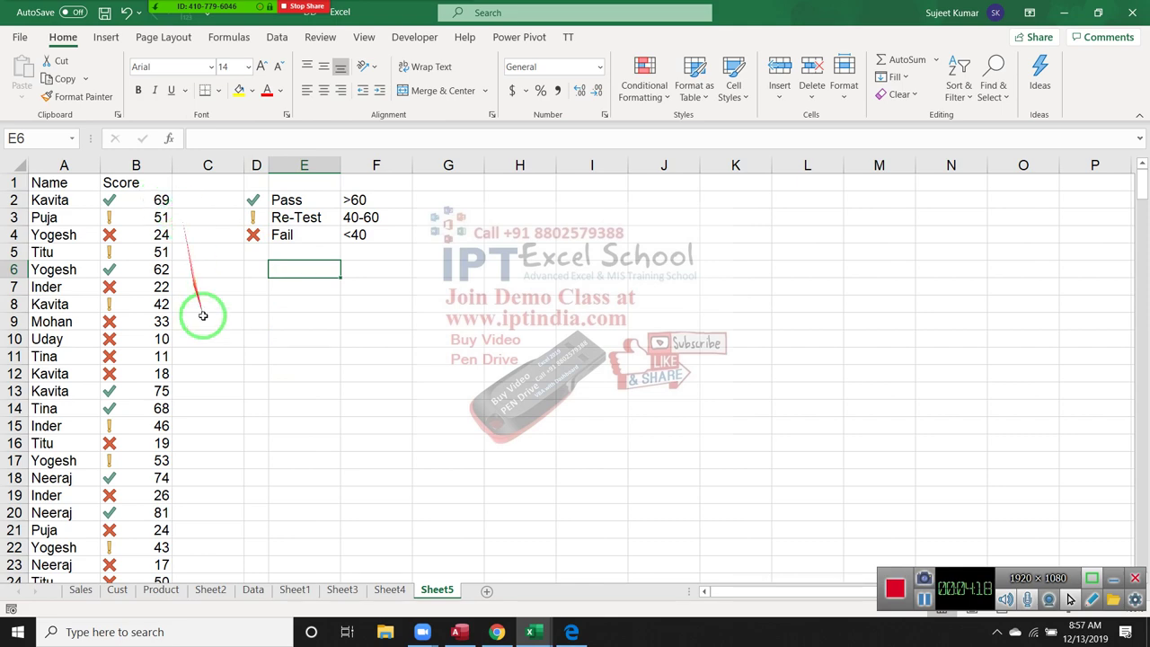
{"action": "scroll", "coordinate": [209, 323], "scroll_direction": "down", "scroll_amount": 6}
{"action": "scroll", "coordinate": [210, 336], "scroll_direction": "up", "scroll_amount": 2}
{"action": "scroll", "coordinate": [210, 341], "scroll_direction": "up", "scroll_amount": 4}
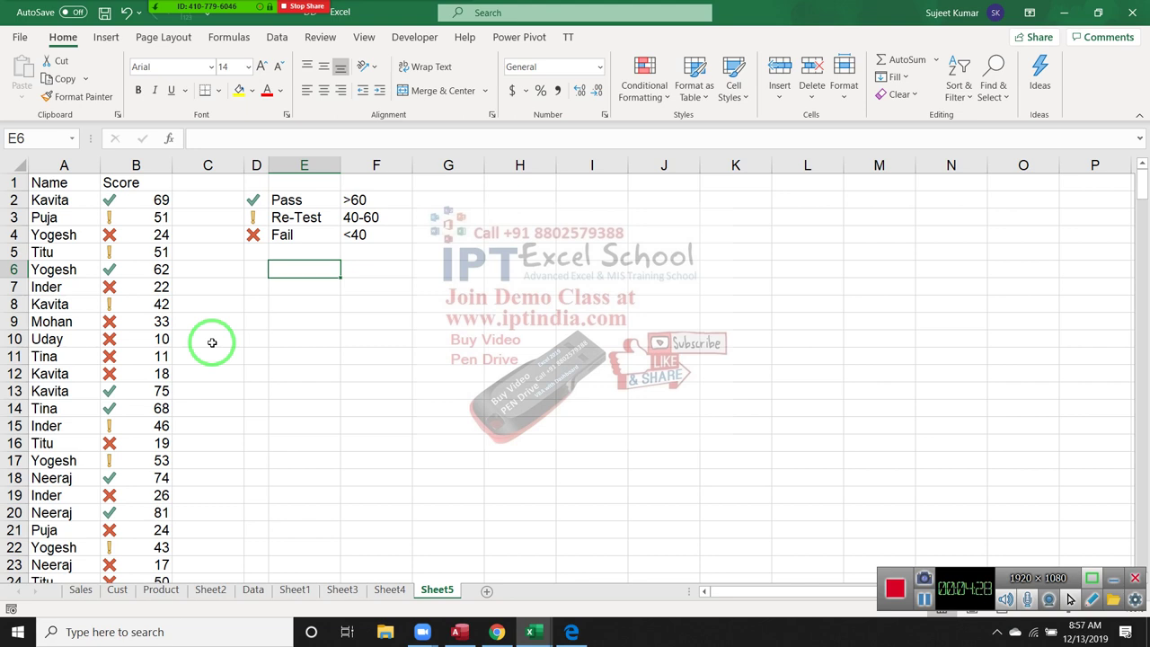
{"action": "left_click", "coordinate": [644, 90]}
{"action": "left_click", "coordinate": [481, 313]}
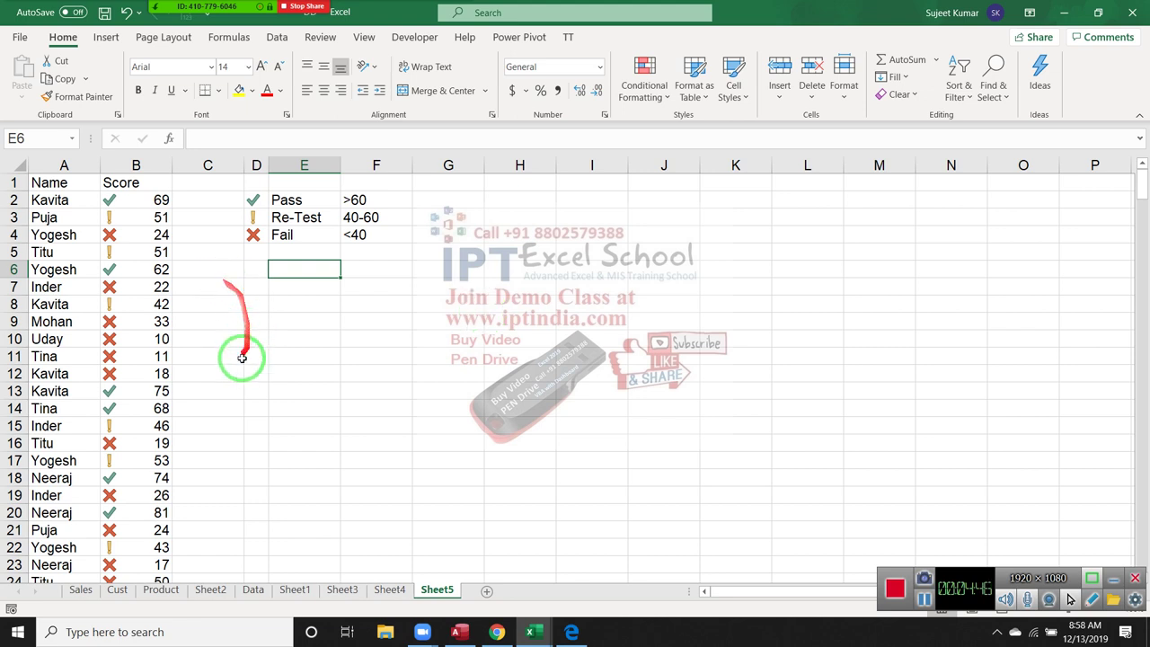
Switch to the Data sheet and review the Sales Mode and Total cells, ending on C2
{"action": "left_click", "coordinate": [263, 597]}
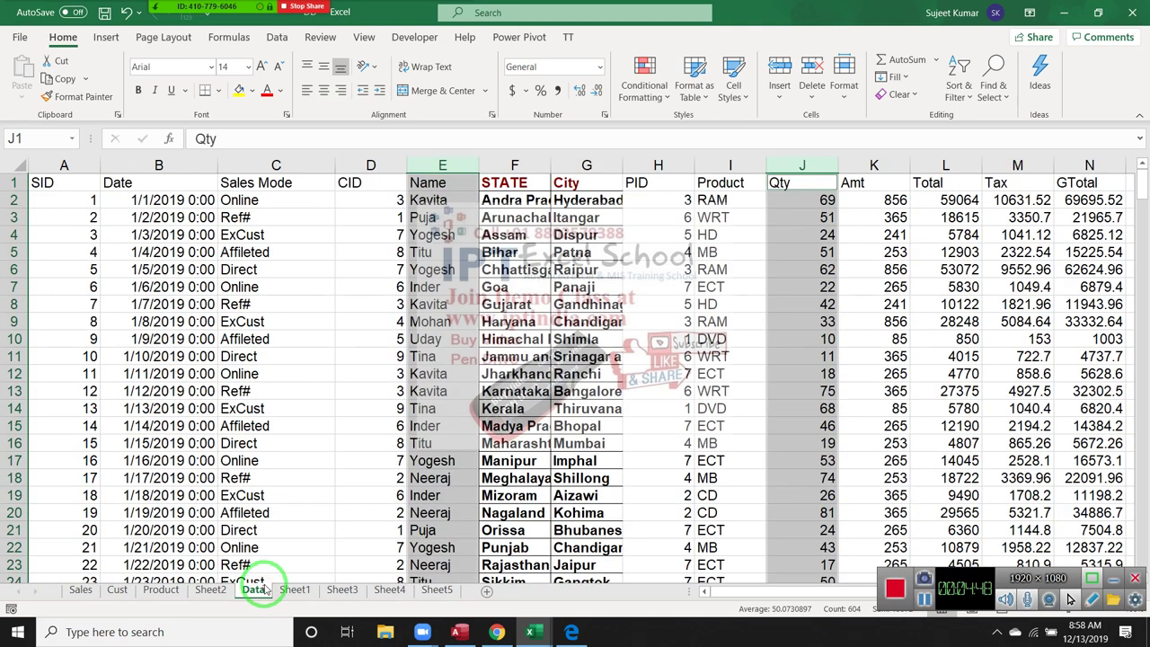
{"action": "left_click", "coordinate": [301, 358]}
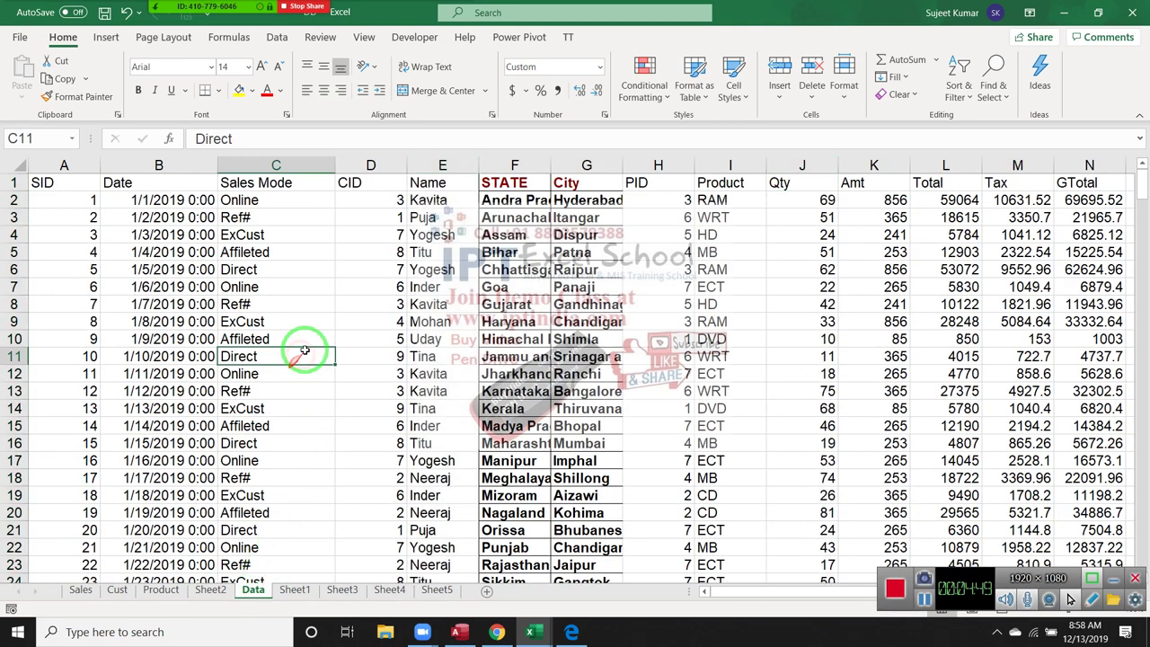
{"action": "left_click", "coordinate": [308, 218]}
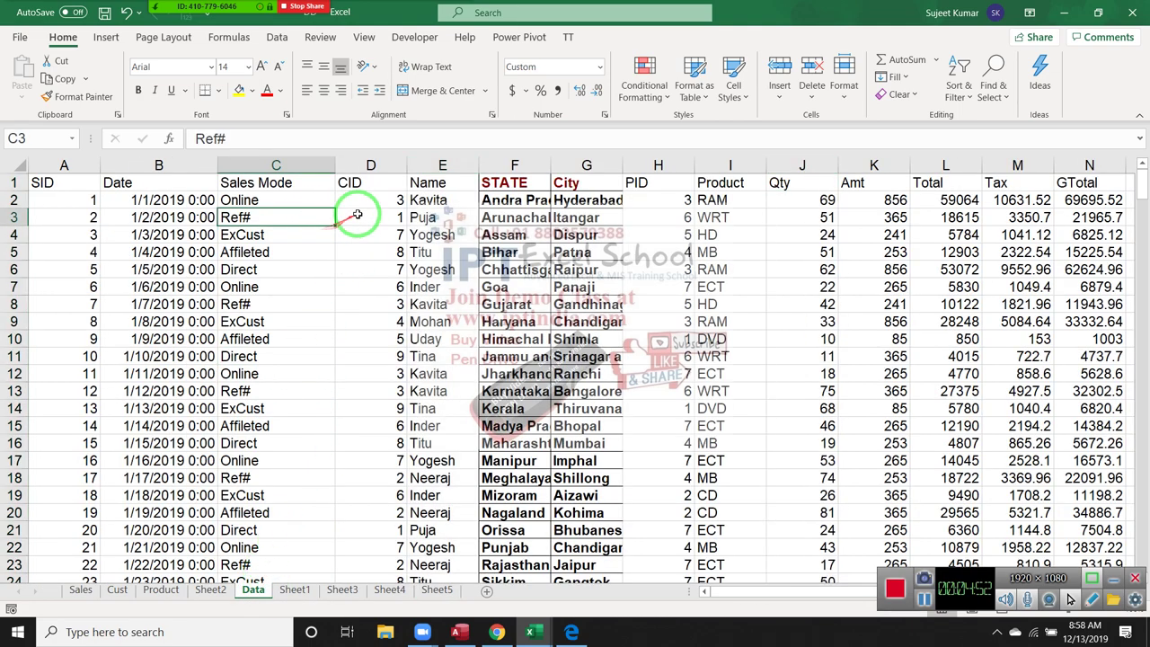
{"action": "left_click", "coordinate": [440, 166]}
{"action": "left_click", "coordinate": [644, 81]}
{"action": "mouse_move", "coordinate": [692, 127]}
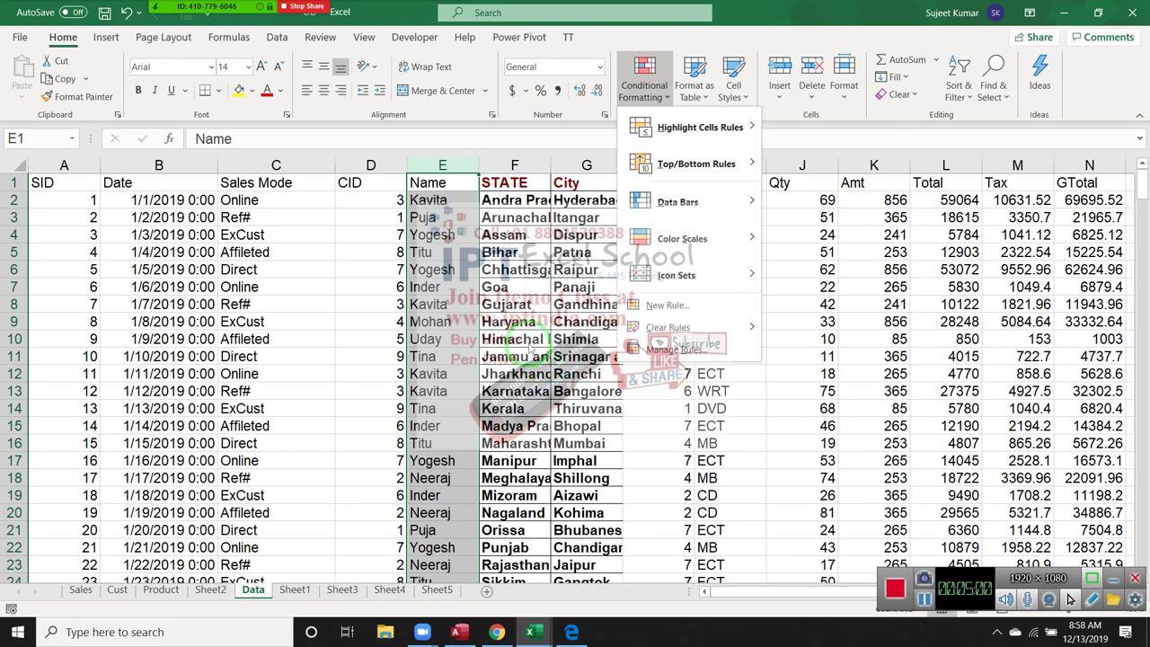
{"action": "left_click", "coordinate": [529, 348]}
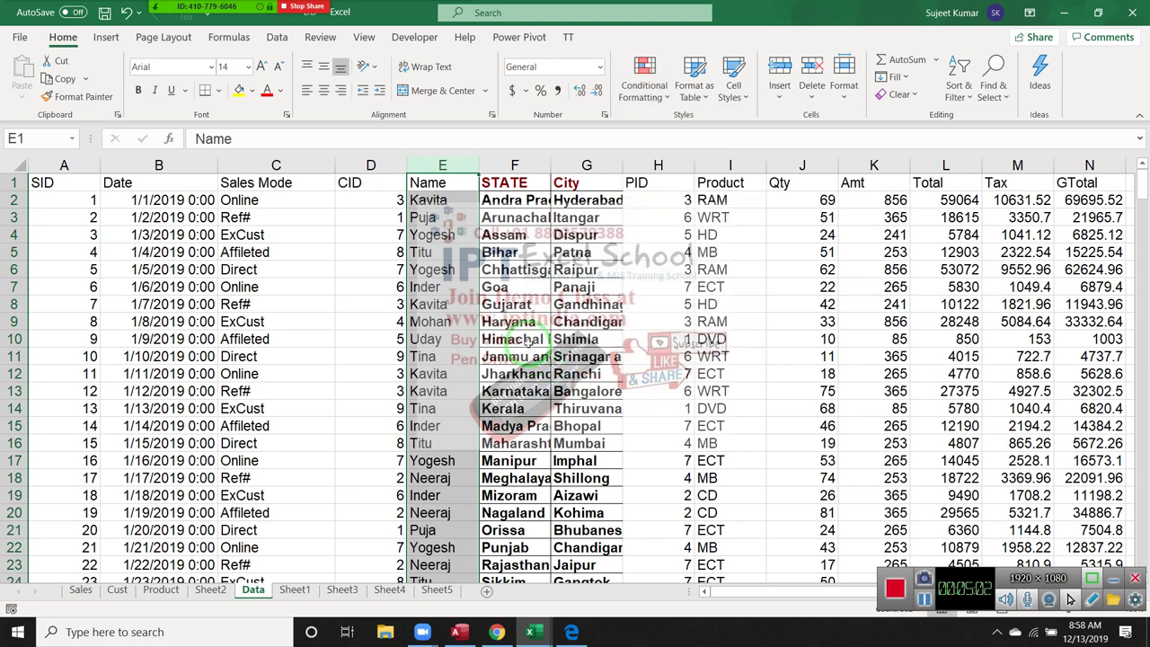
{"action": "left_click", "coordinate": [500, 270]}
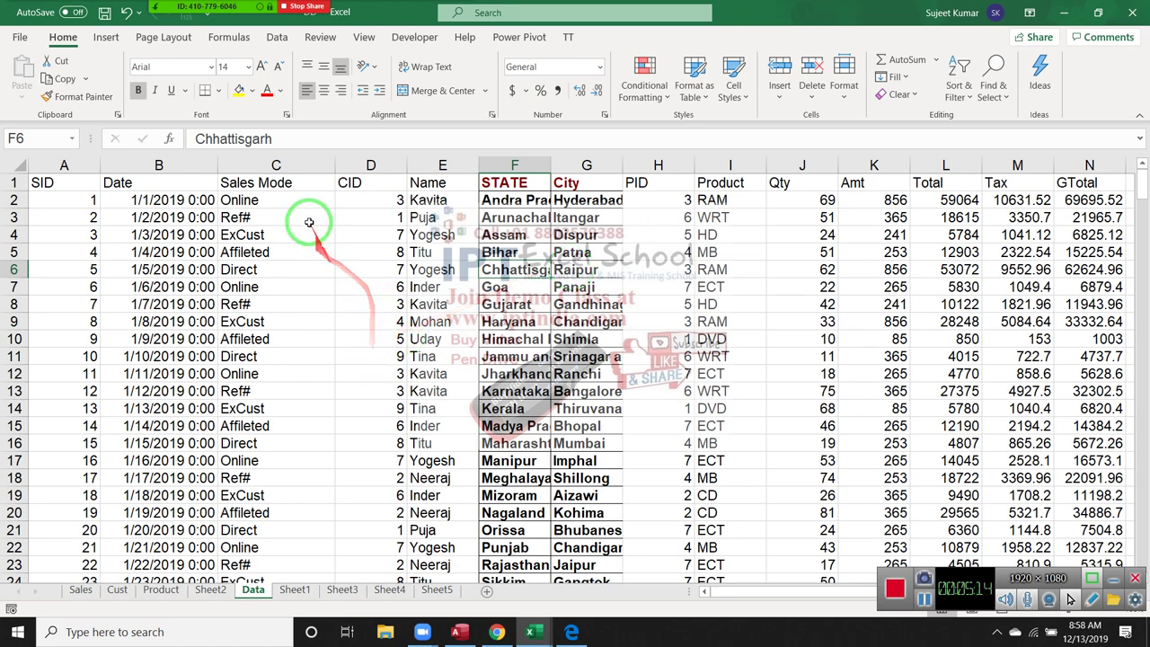
{"action": "left_click", "coordinate": [295, 199]}
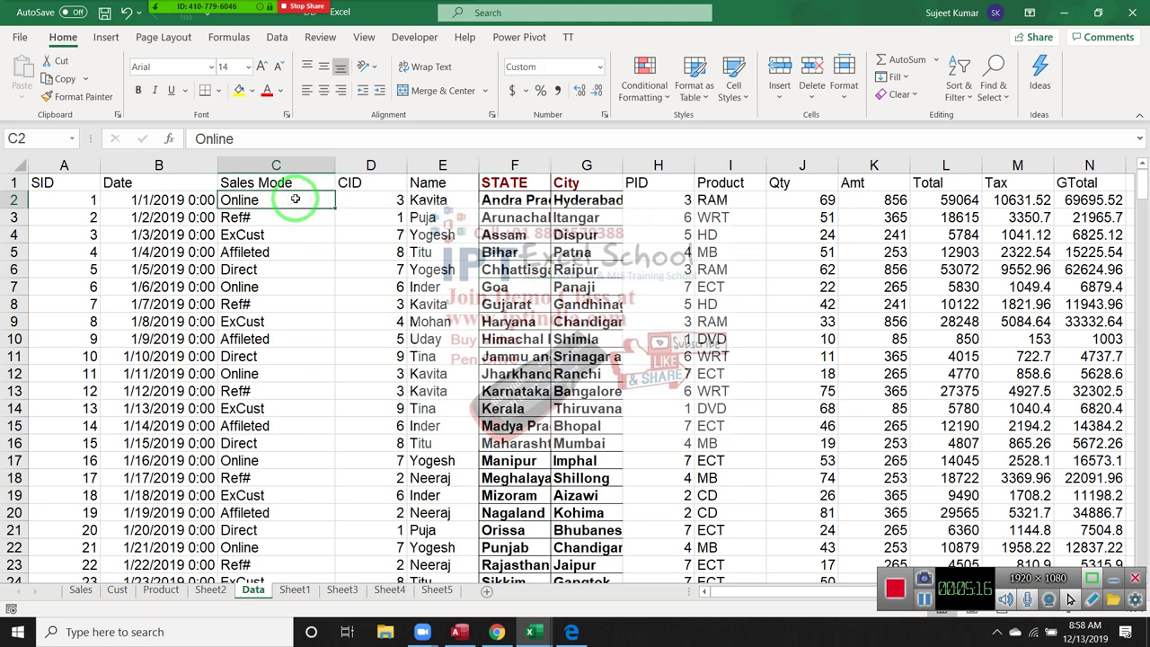
{"action": "left_click", "coordinate": [938, 201]}
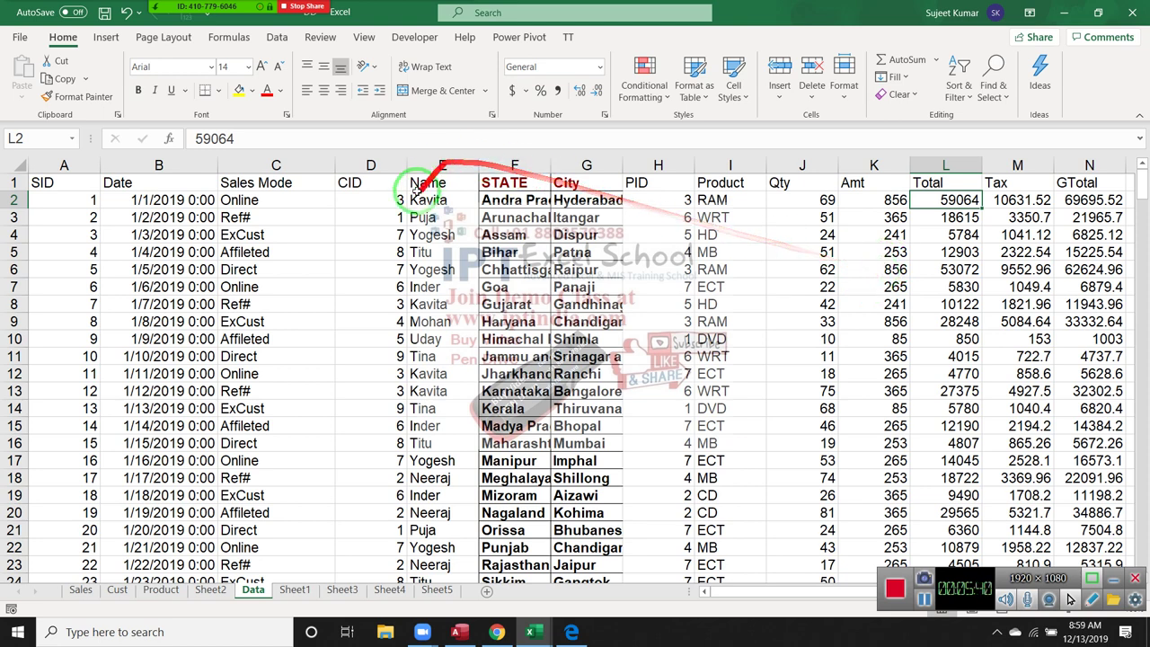
{"action": "left_click", "coordinate": [310, 201]}
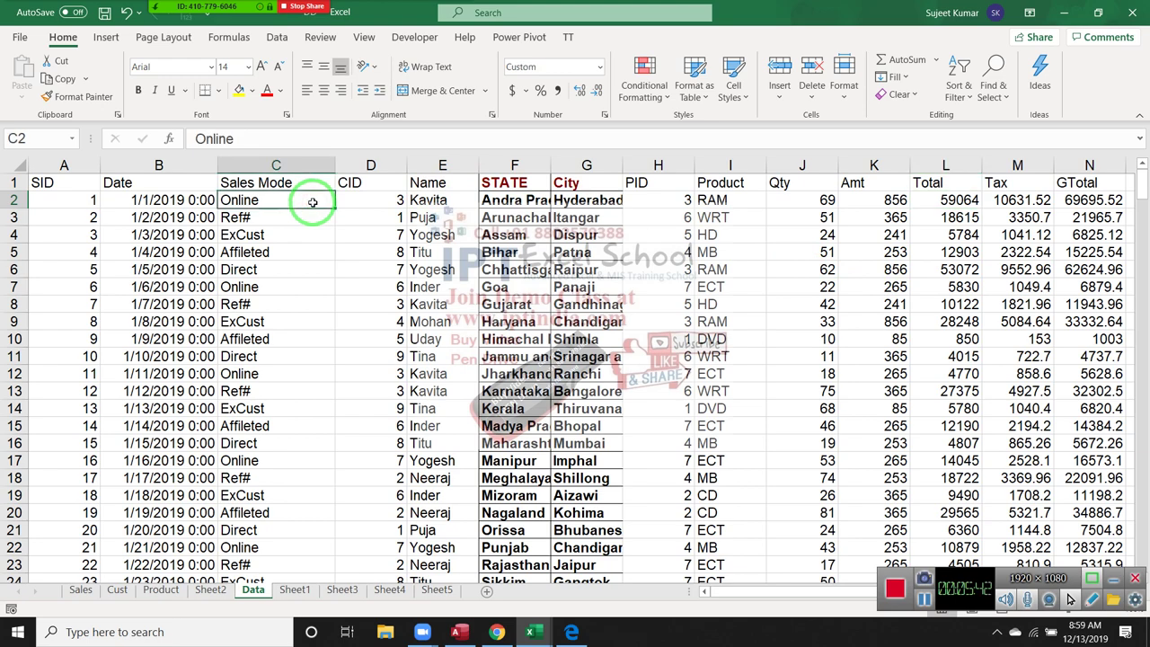
Start a new formula rule for C2 with the formula =$L2*2%>1000
{"action": "left_click", "coordinate": [644, 79]}
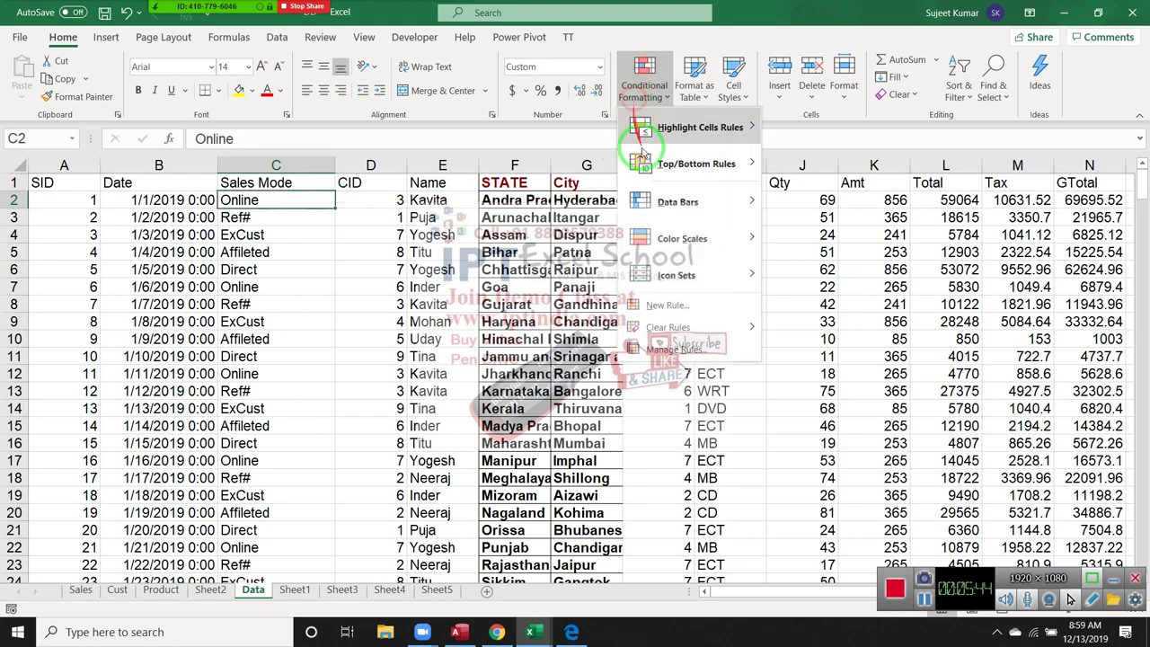
{"action": "left_click", "coordinate": [666, 304]}
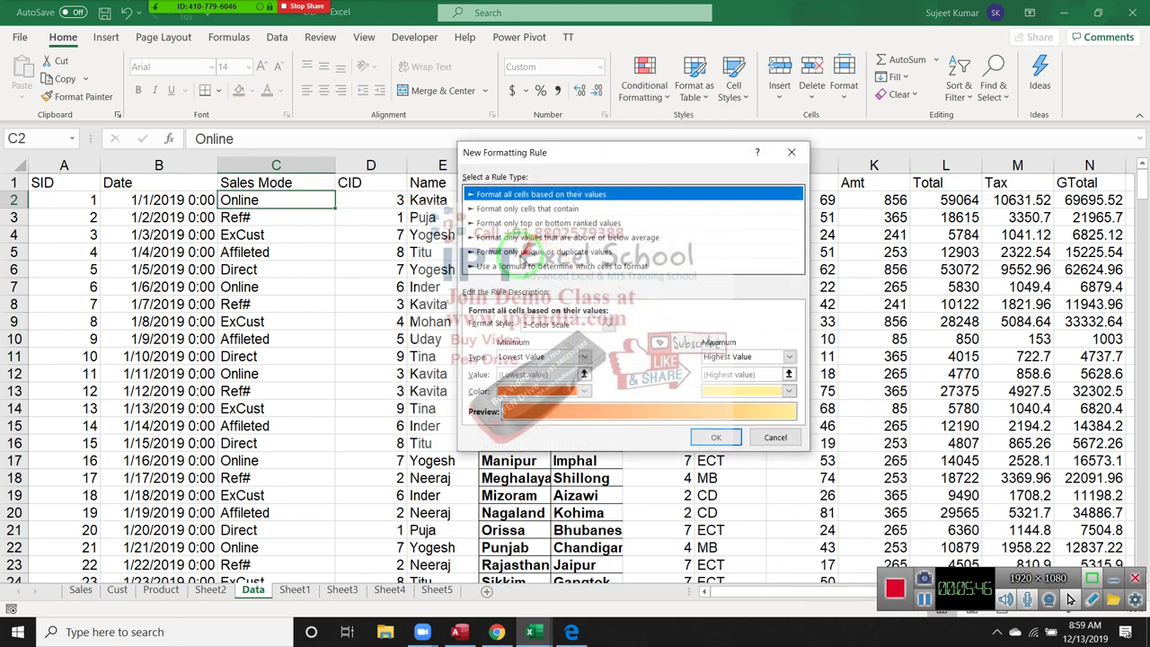
{"action": "left_click", "coordinate": [519, 267]}
{"action": "left_click_drag", "start_coordinate": [534, 147], "coordinate": [513, 180]}
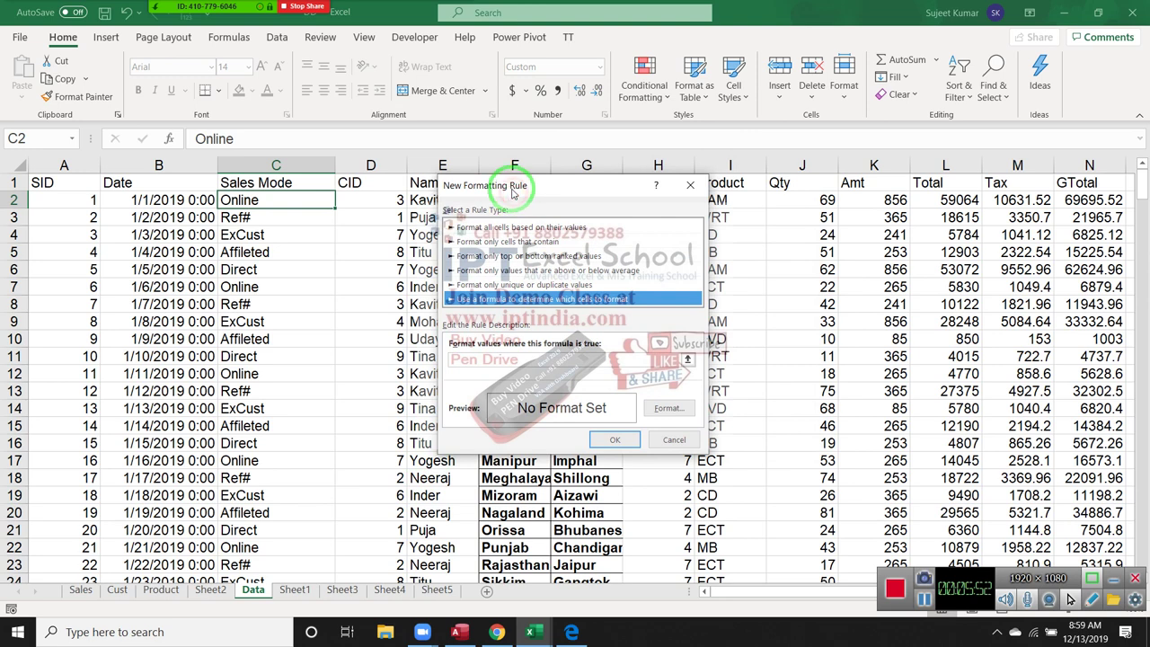
{"action": "left_click_drag", "start_coordinate": [514, 196], "coordinate": [459, 199]}
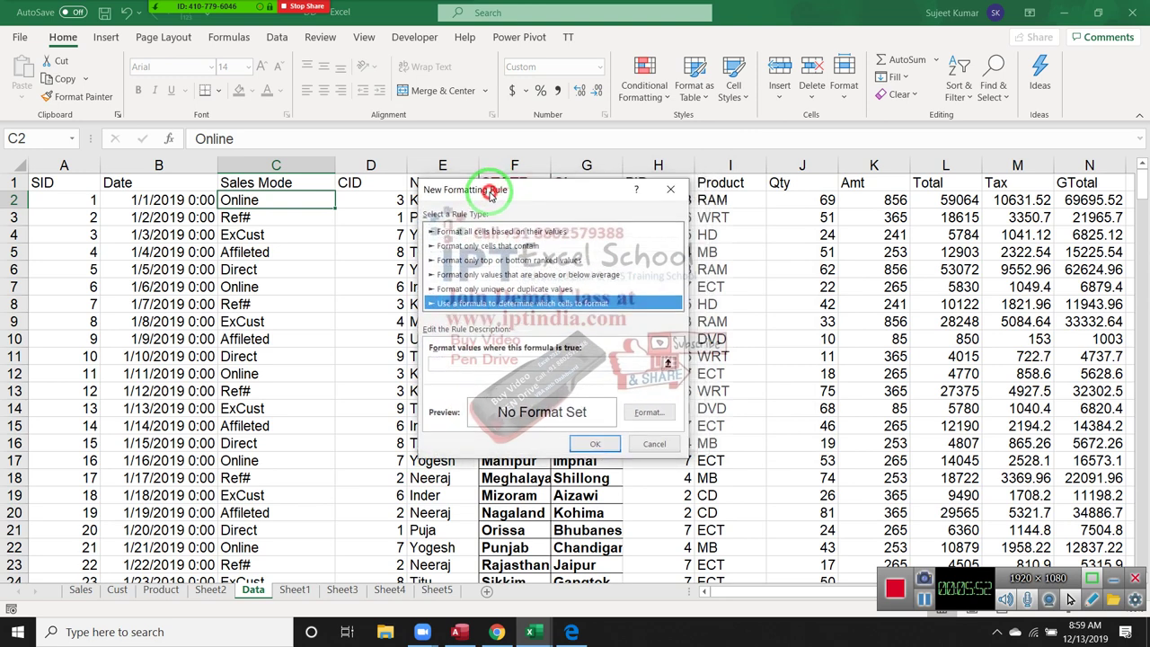
{"action": "left_click", "coordinate": [443, 360]}
{"action": "type", "text": "="}
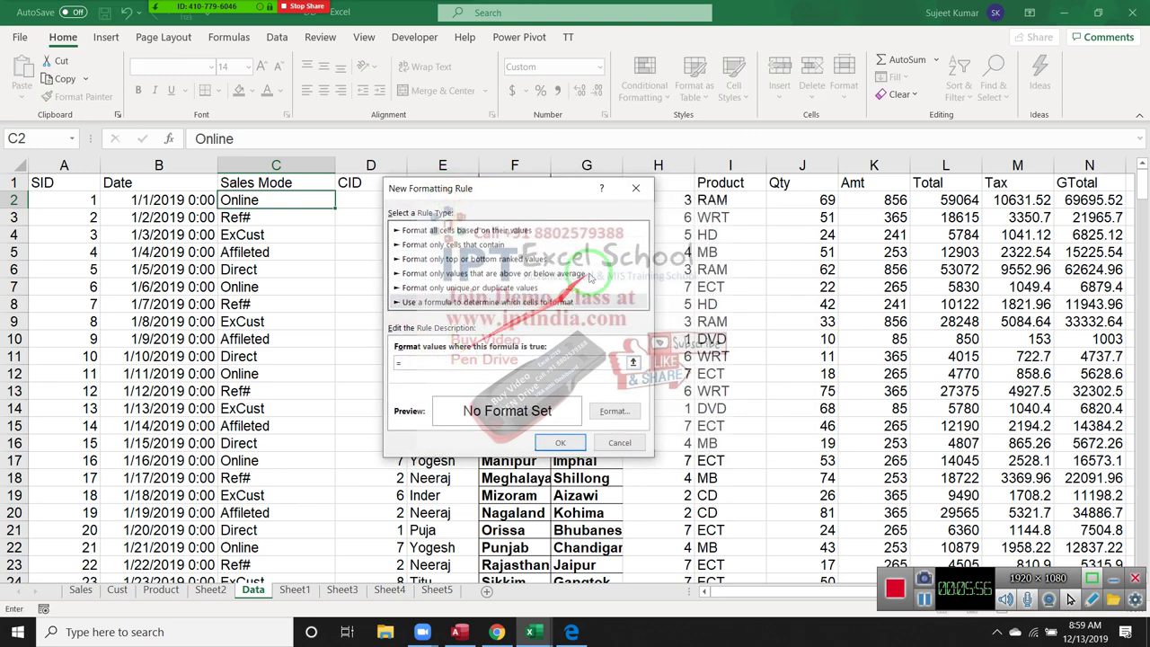
{"action": "left_click", "coordinate": [932, 201]}
{"action": "type", "text": ">1000"}
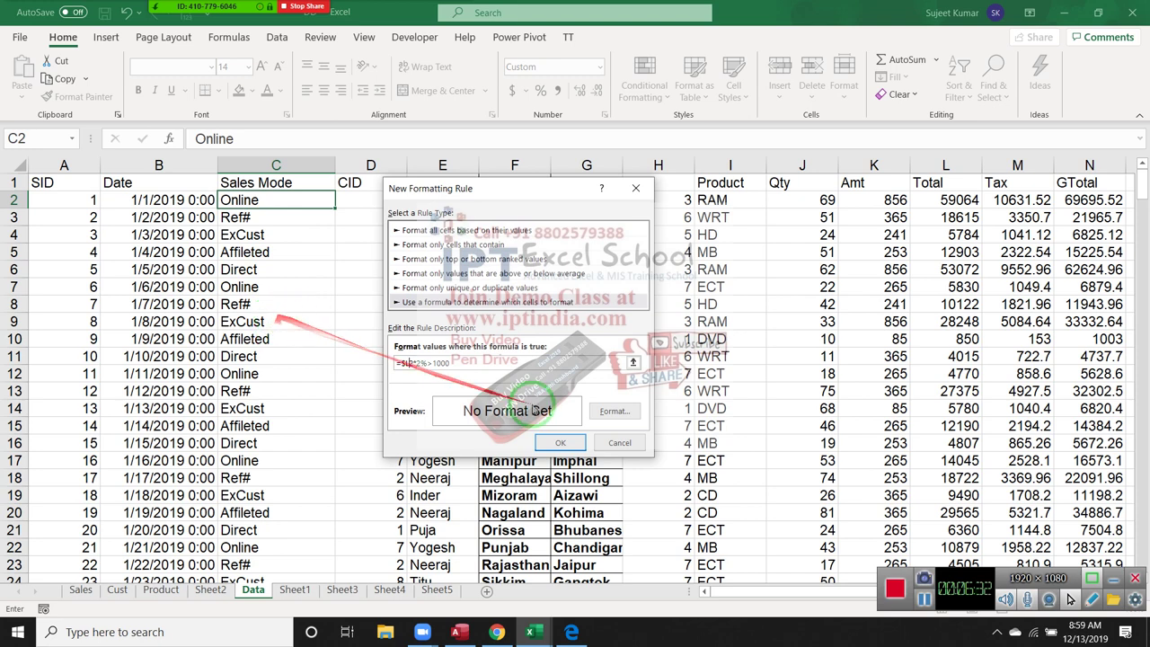
Give the rule a green fill and apply it to C2
{"action": "left_click", "coordinate": [602, 413]}
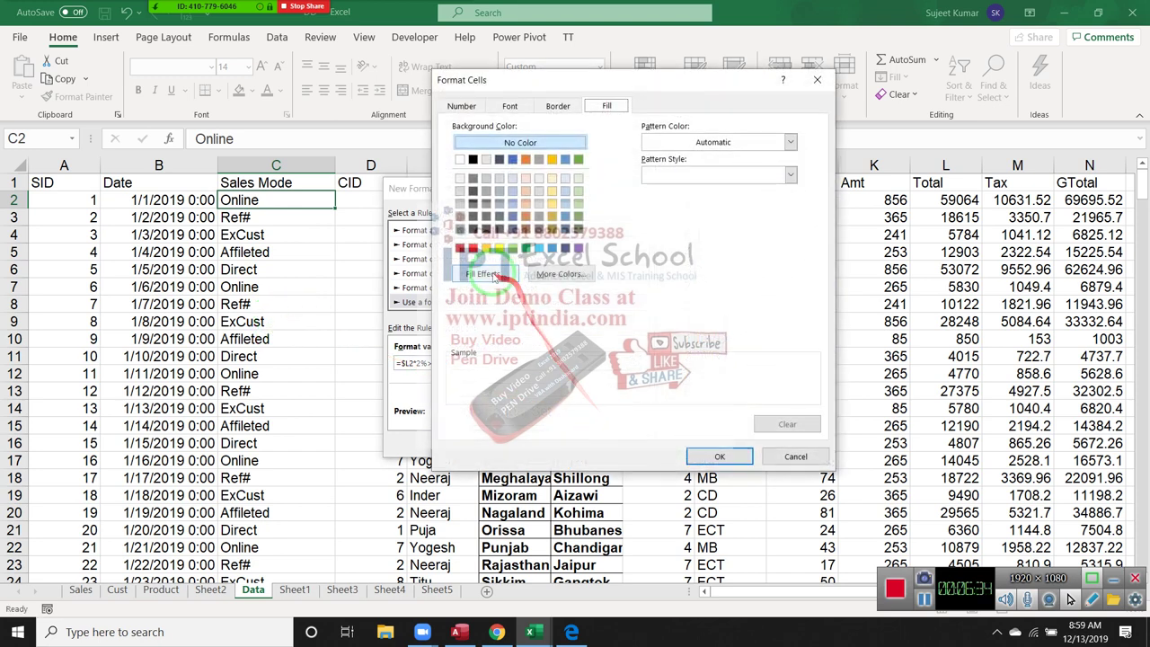
{"action": "left_click", "coordinate": [499, 250]}
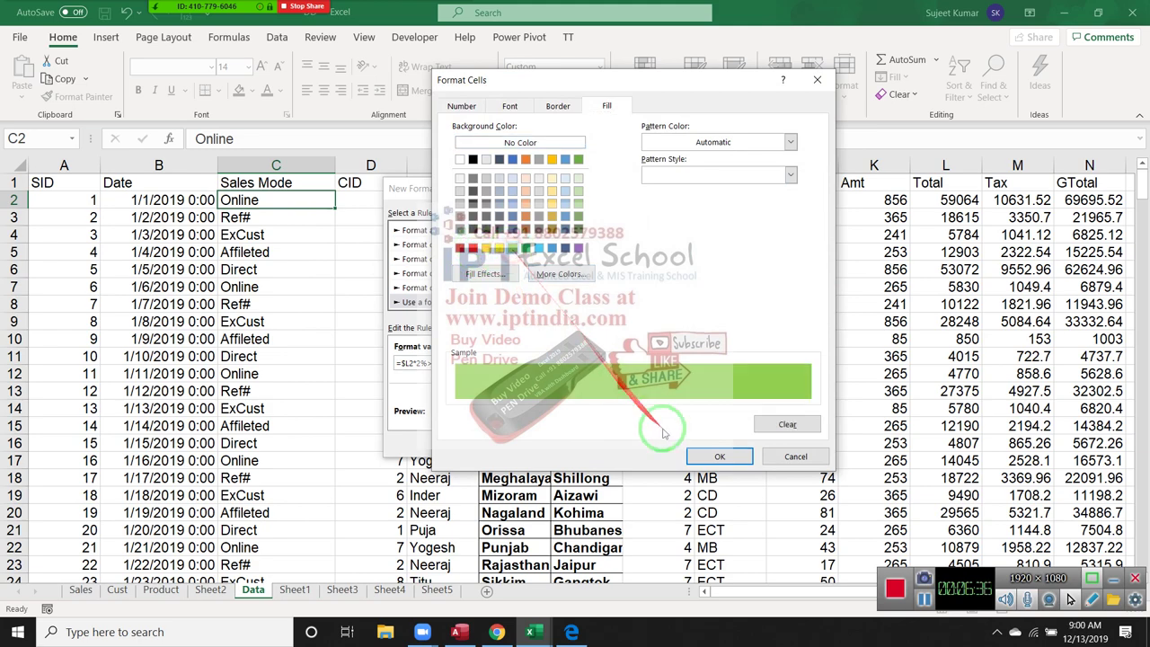
{"action": "left_click", "coordinate": [718, 456]}
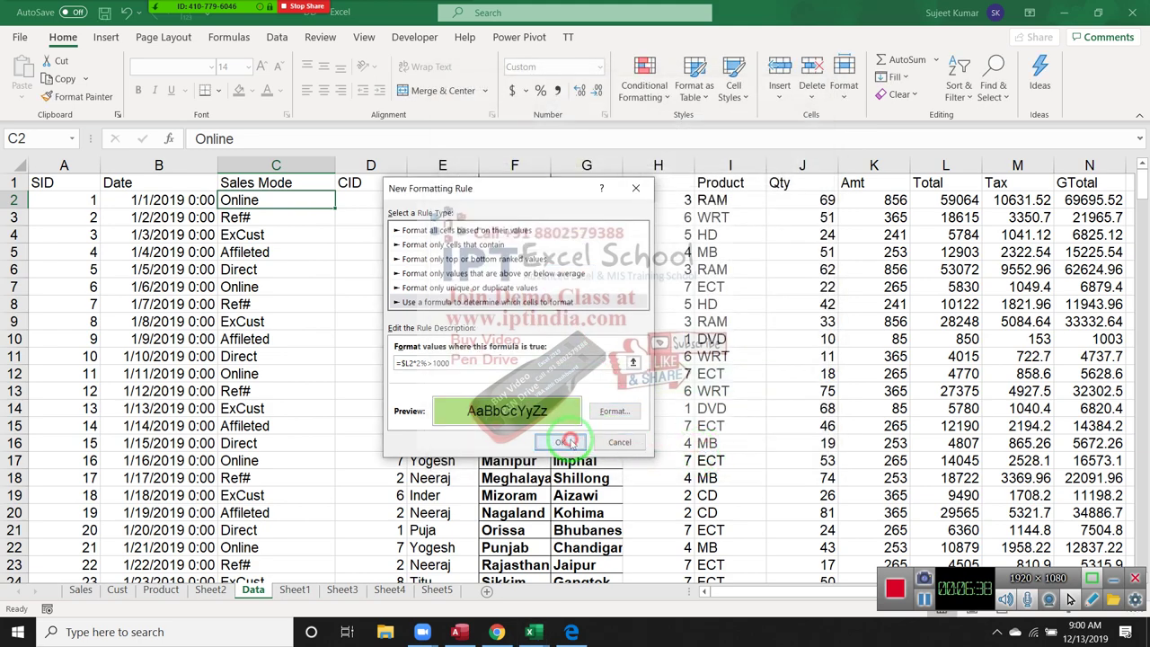
{"action": "left_click", "coordinate": [560, 442]}
Paint C2's green rule down the Sales Mode column and check C11
{"action": "left_click", "coordinate": [75, 97]}
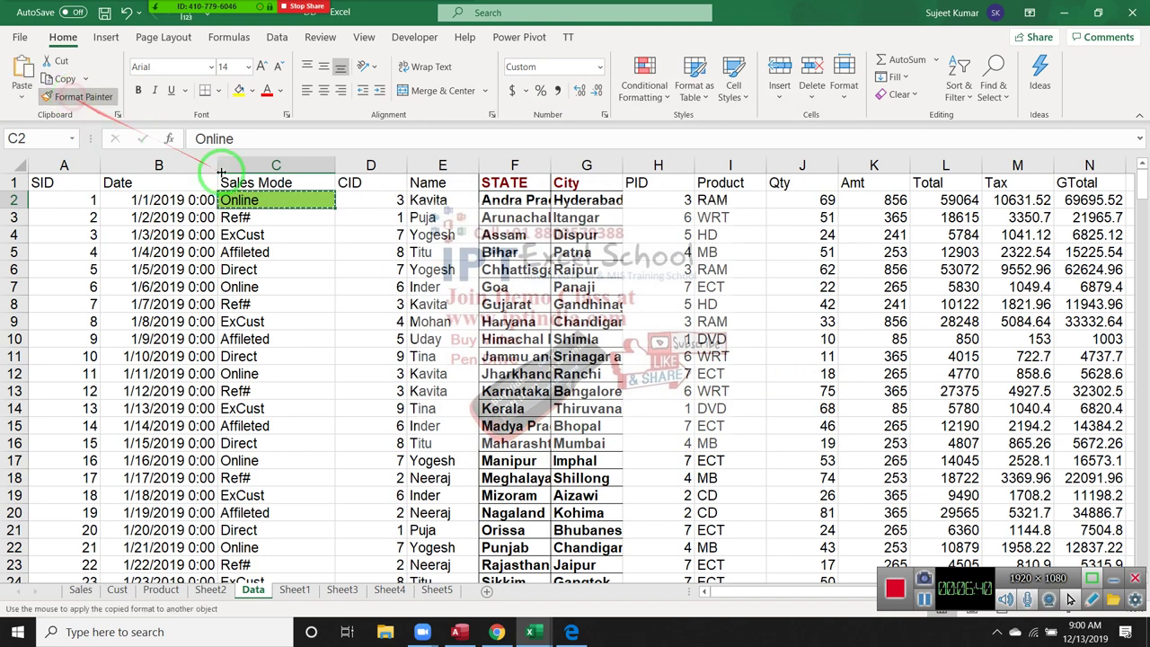
{"action": "left_click_drag", "start_coordinate": [239, 200], "coordinate": [232, 561]}
{"action": "left_click", "coordinate": [276, 355]}
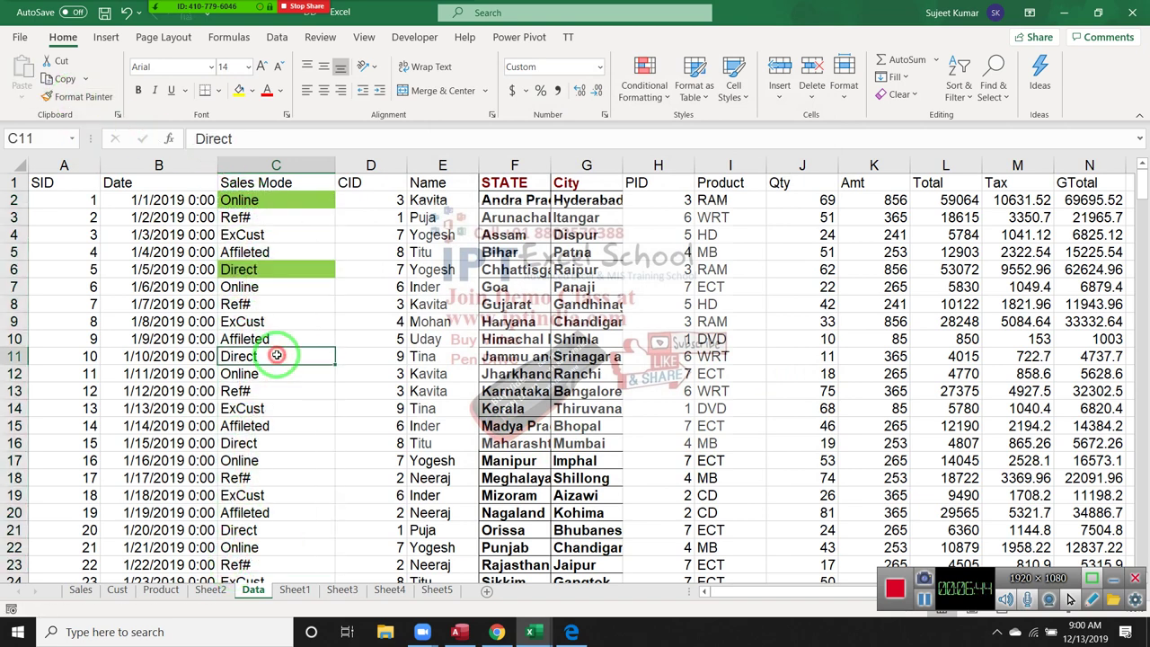
Paint C2's rule across the table through column M and restore General number format
{"action": "left_click", "coordinate": [245, 201]}
{"action": "left_click", "coordinate": [68, 96]}
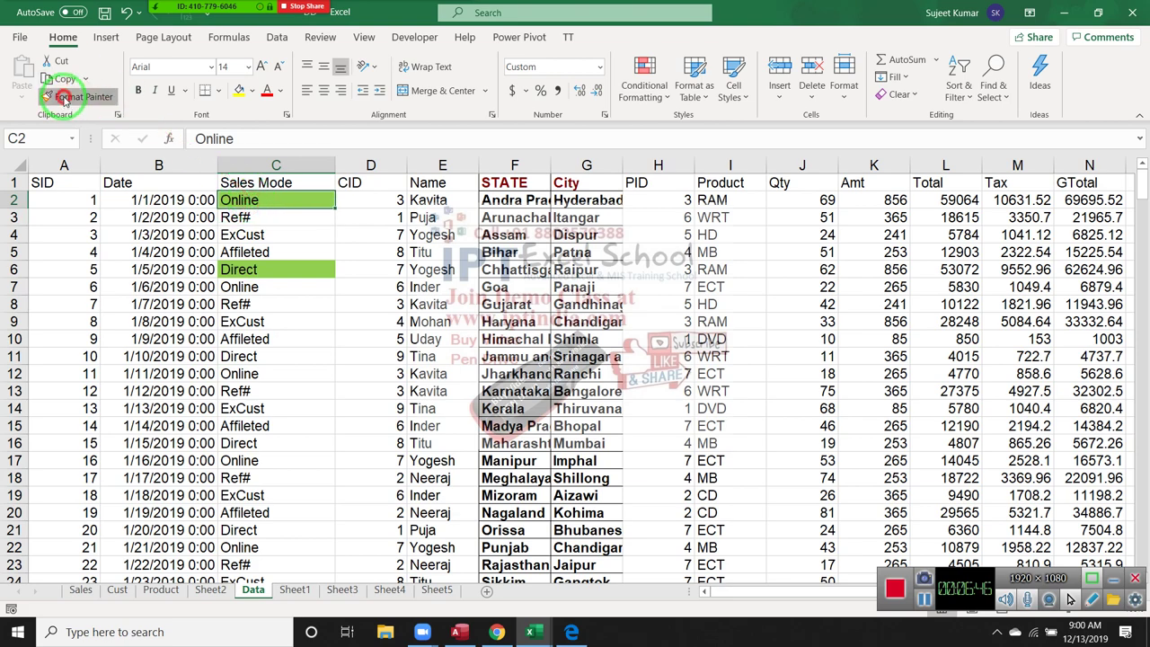
{"action": "mouse_move", "coordinate": [261, 200]}
{"action": "left_mouse_down"}
{"action": "mouse_move", "coordinate": [1038, 460]}
{"action": "mouse_move", "coordinate": [1104, 575]}
{"action": "left_mouse_up"}
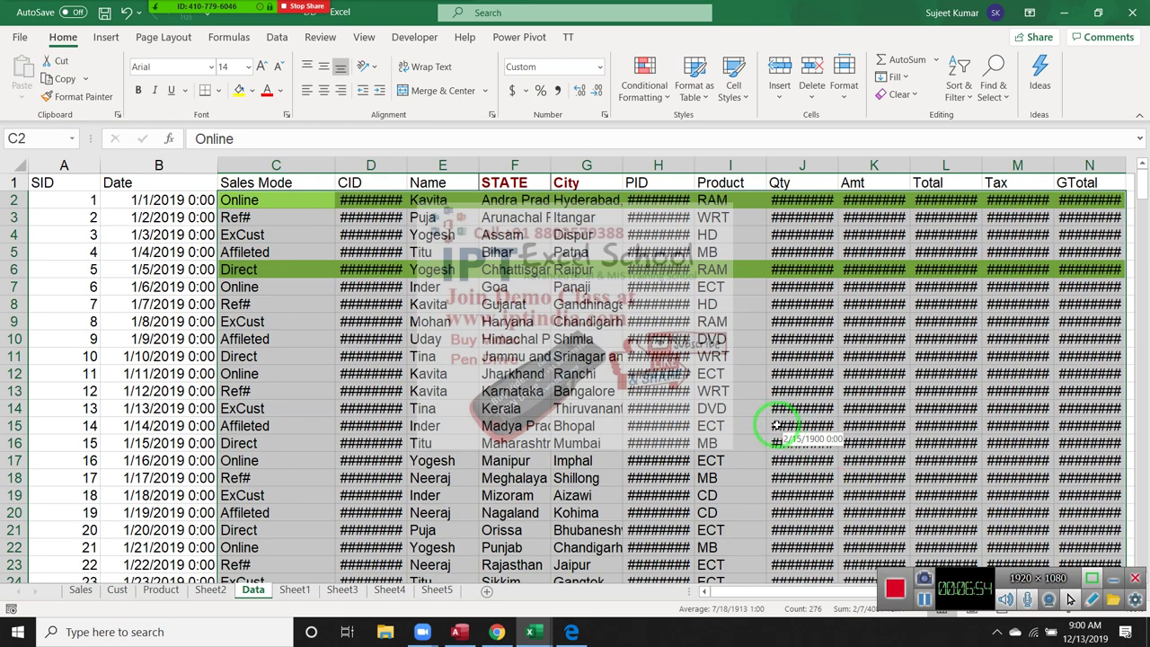
{"action": "key", "text": "ctrl+shift+asciitilde"}
{"action": "left_click", "coordinate": [745, 409]}
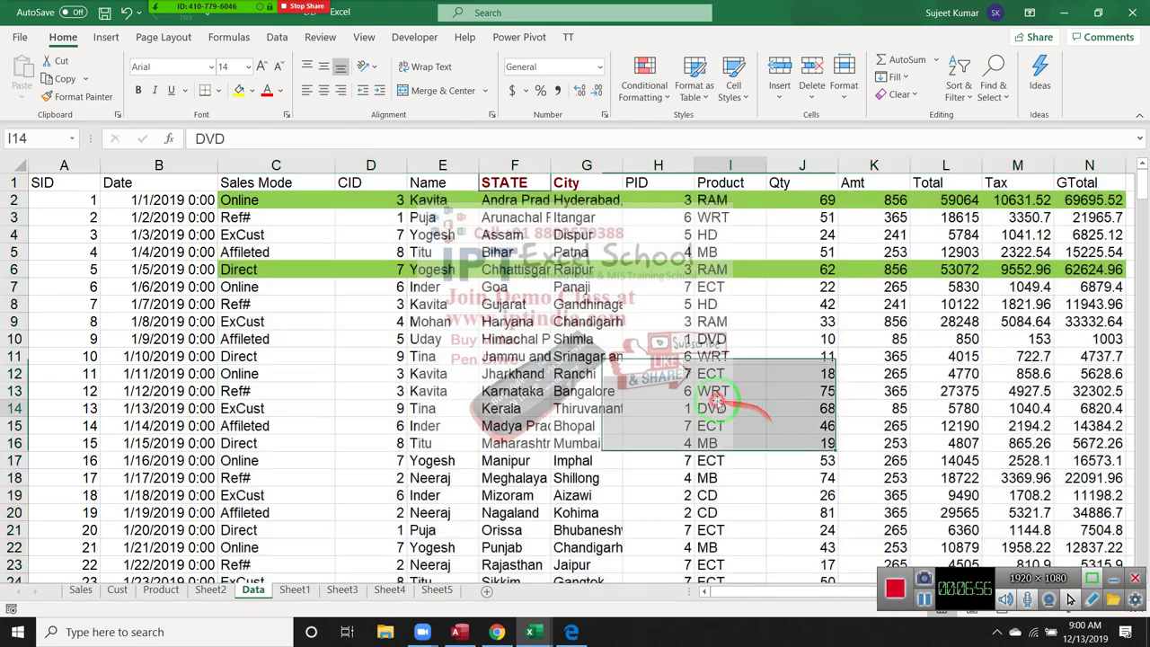
{"action": "scroll", "coordinate": [666, 488], "scroll_direction": "down", "scroll_amount": 2}
{"action": "scroll", "coordinate": [666, 488], "scroll_direction": "up", "scroll_amount": 3}
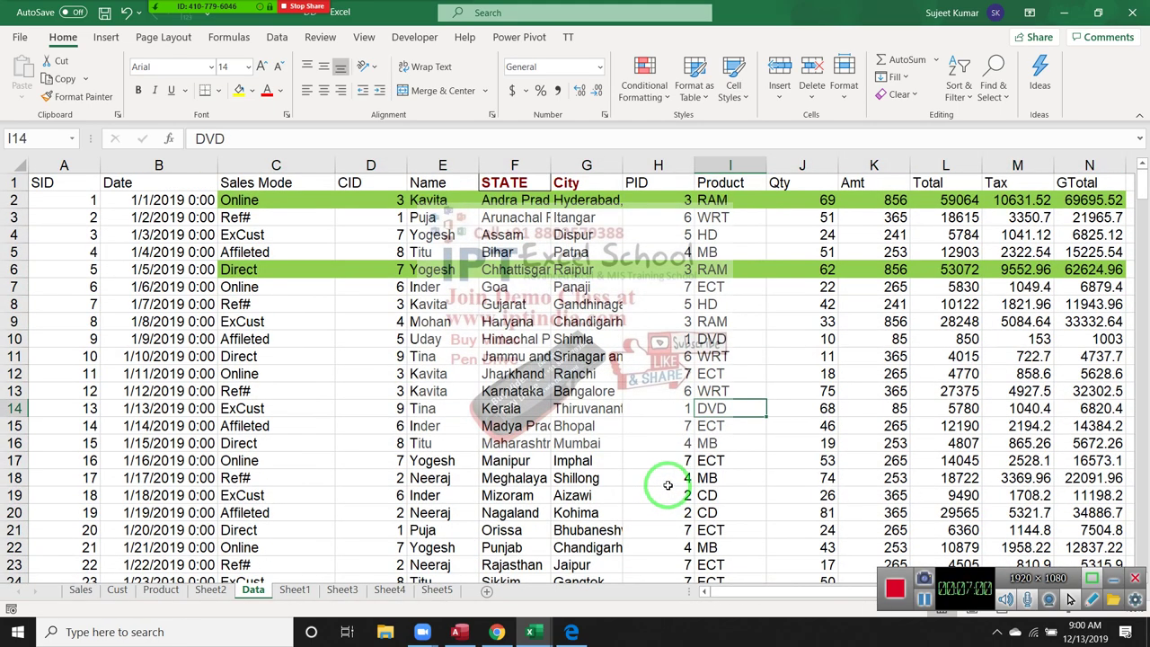
Clear all contents of Sheet1
{"action": "left_click", "coordinate": [310, 589]}
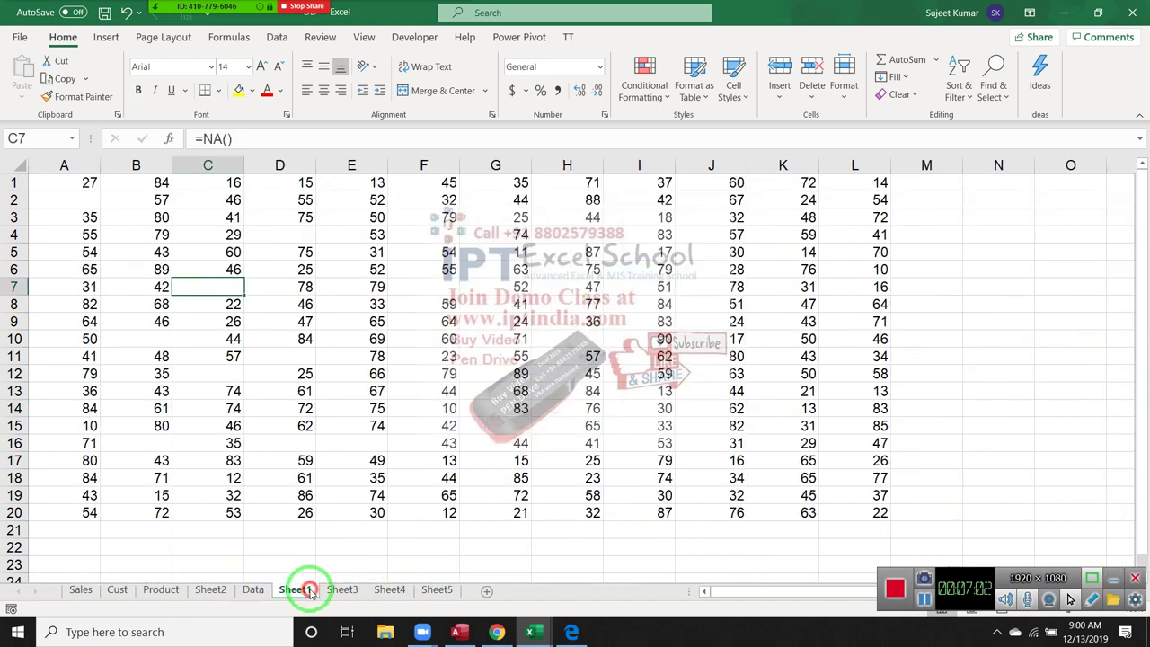
{"action": "left_click", "coordinate": [22, 168]}
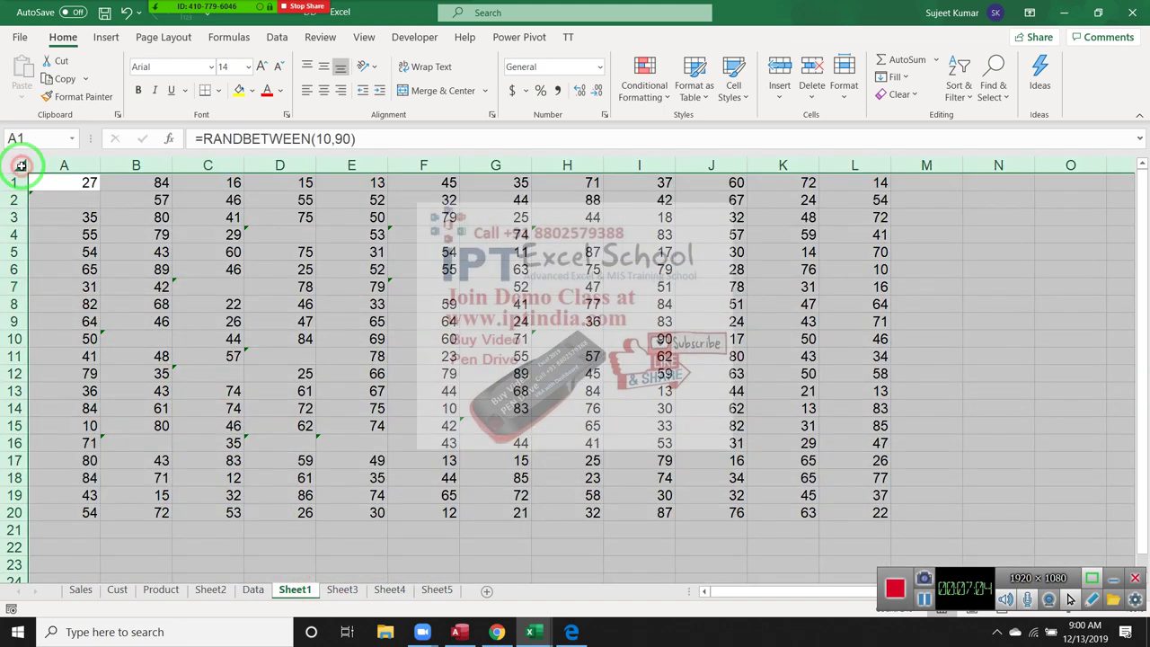
{"action": "key", "text": "Delete"}
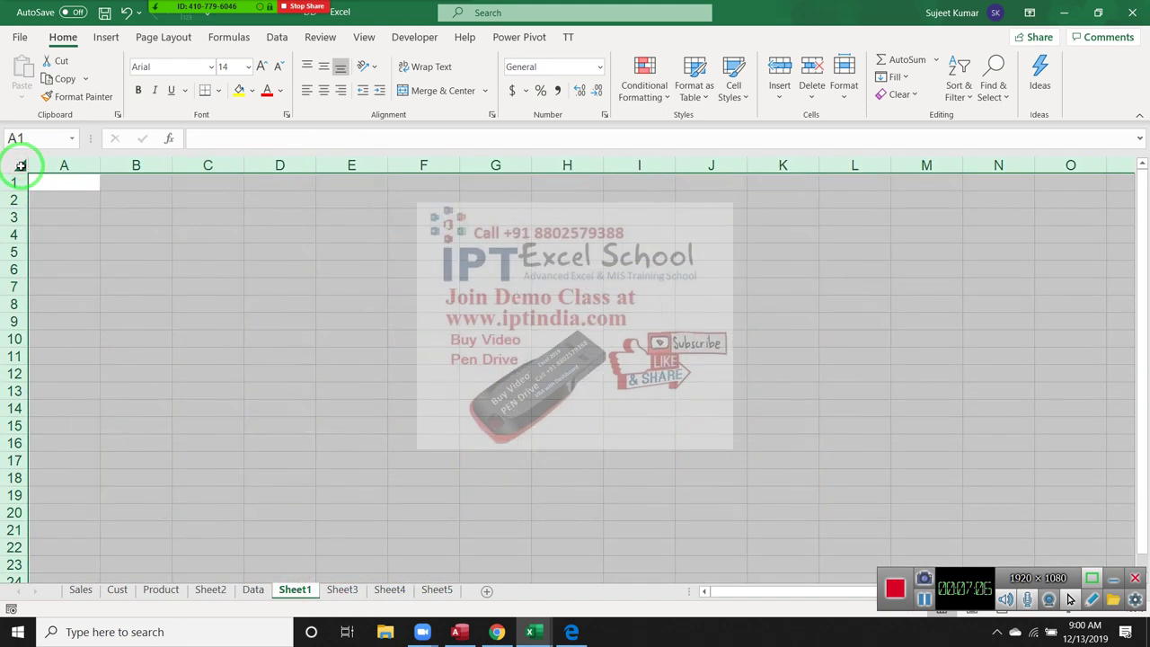
Put the heading A/c in A1, replacing an initial Mobile entry
{"action": "left_click", "coordinate": [63, 183]}
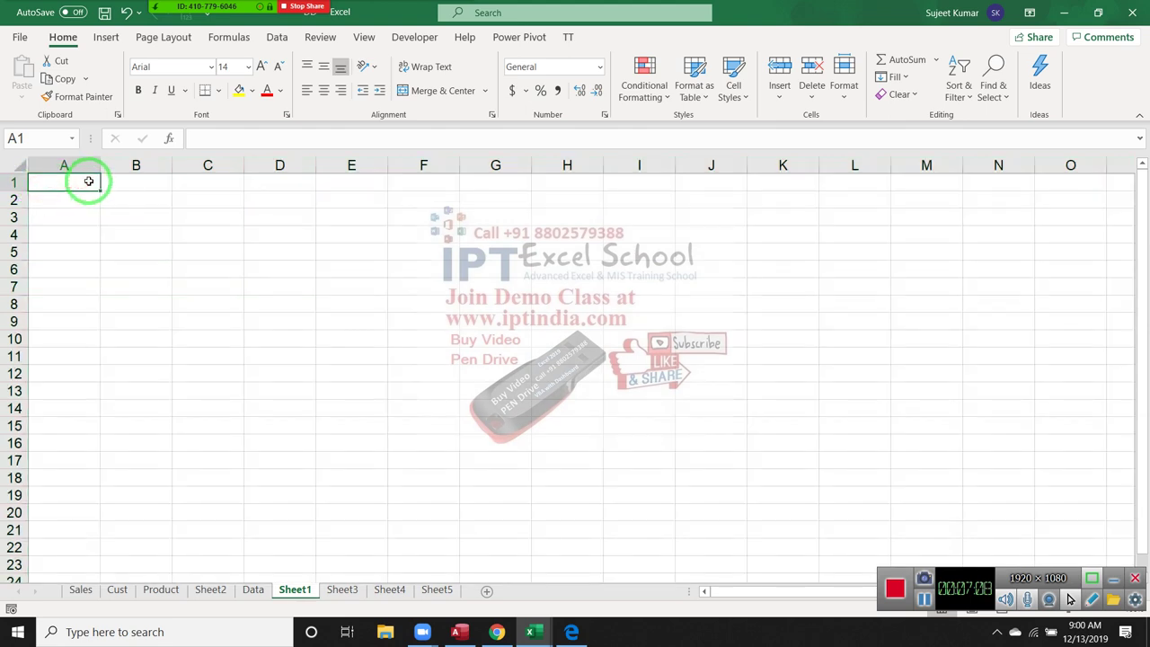
{"action": "type", "text": "Mobile"}
{"action": "key", "text": "Return"}
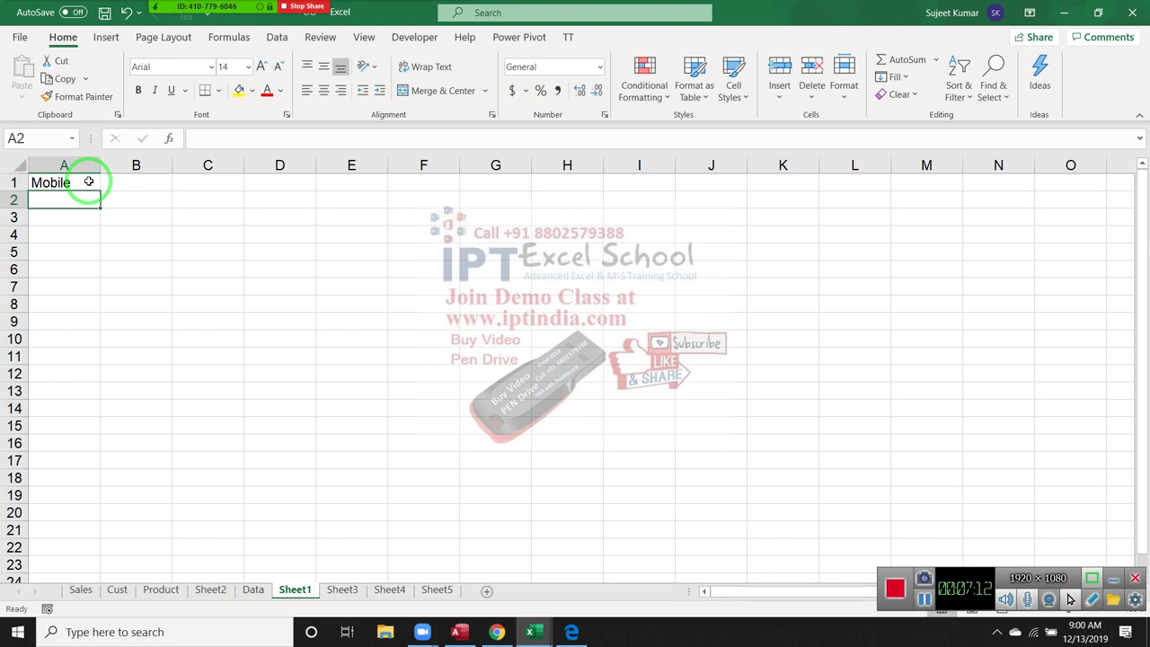
{"action": "key", "text": "Down"}
{"action": "key", "text": "Down"}
{"action": "key", "text": "Down"}
{"action": "key", "text": "Down"}
{"action": "key", "text": "Down"}
{"action": "key", "text": "Up"}
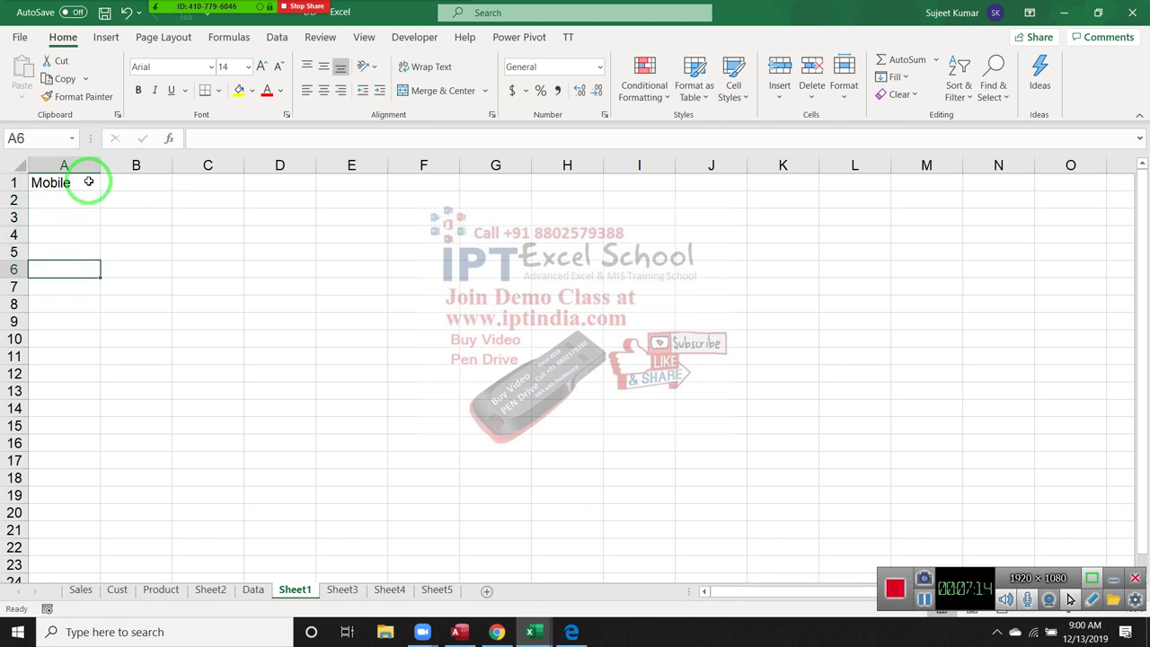
{"action": "key", "text": "Up"}
{"action": "key", "text": "Up"}
{"action": "key", "text": "Up"}
{"action": "key", "text": "Up"}
{"action": "key", "text": "Up"}
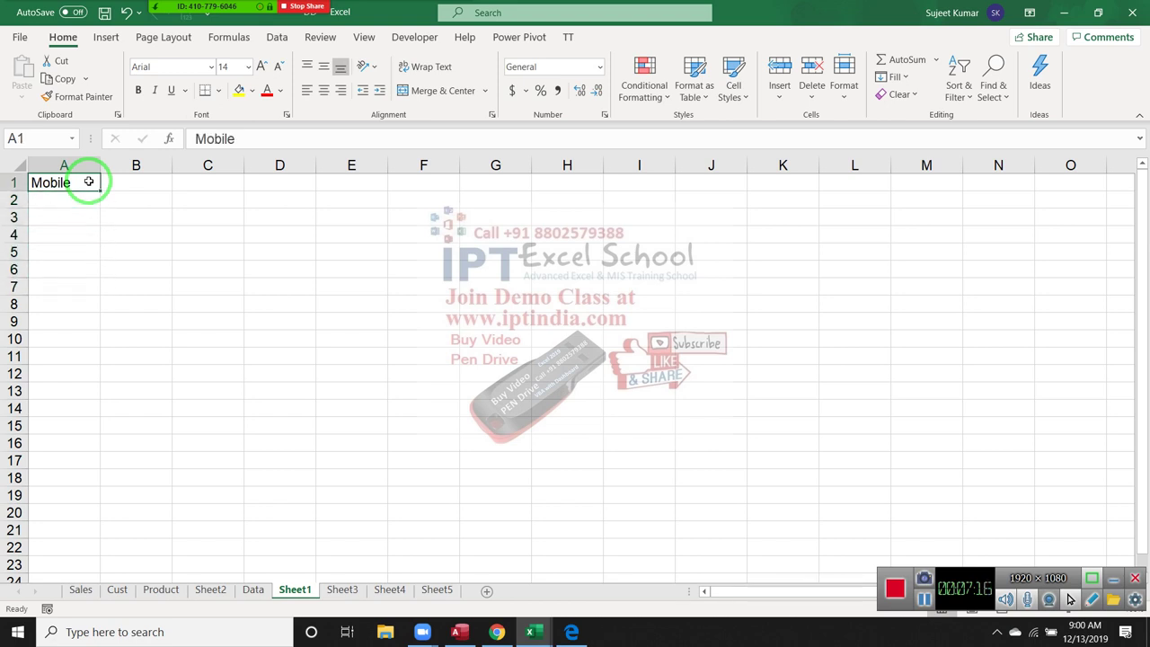
{"action": "key", "text": "Down"}
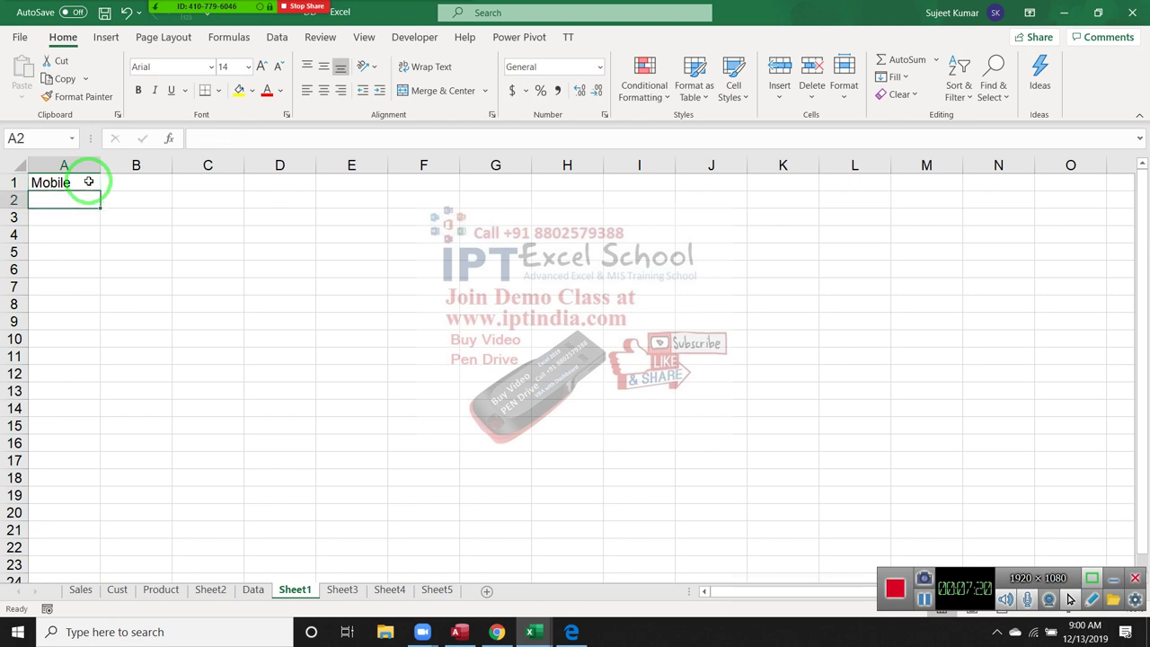
{"action": "key", "text": "Up"}
{"action": "type", "text": "A"}
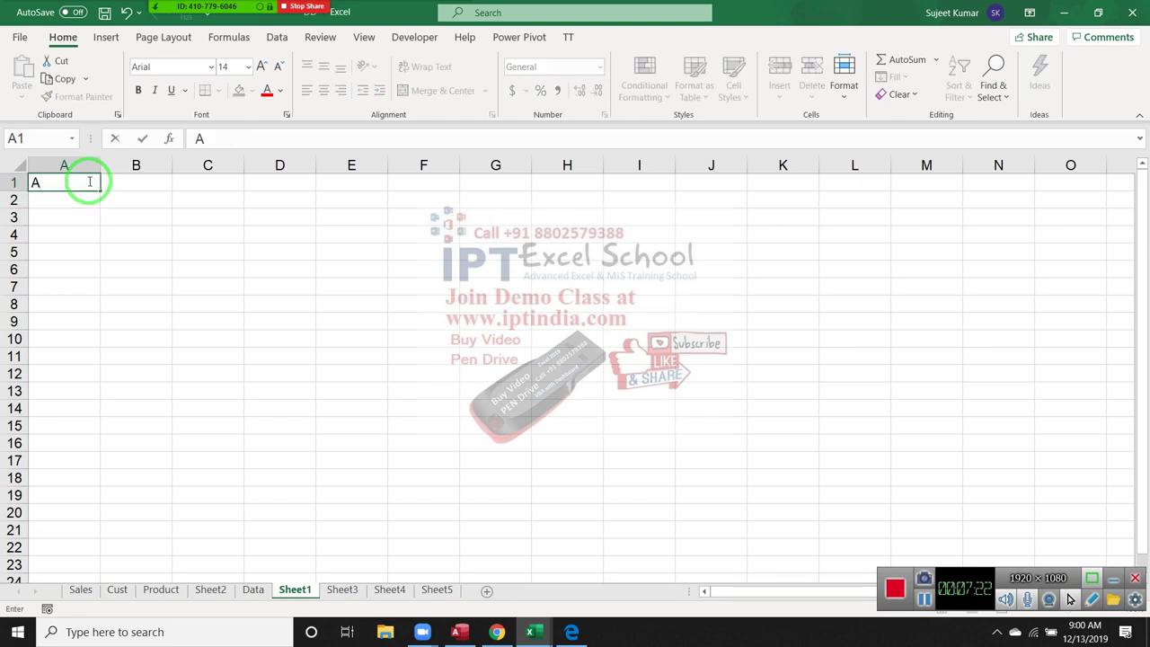
{"action": "type", "text": "/c"}
{"action": "key", "text": "Return"}
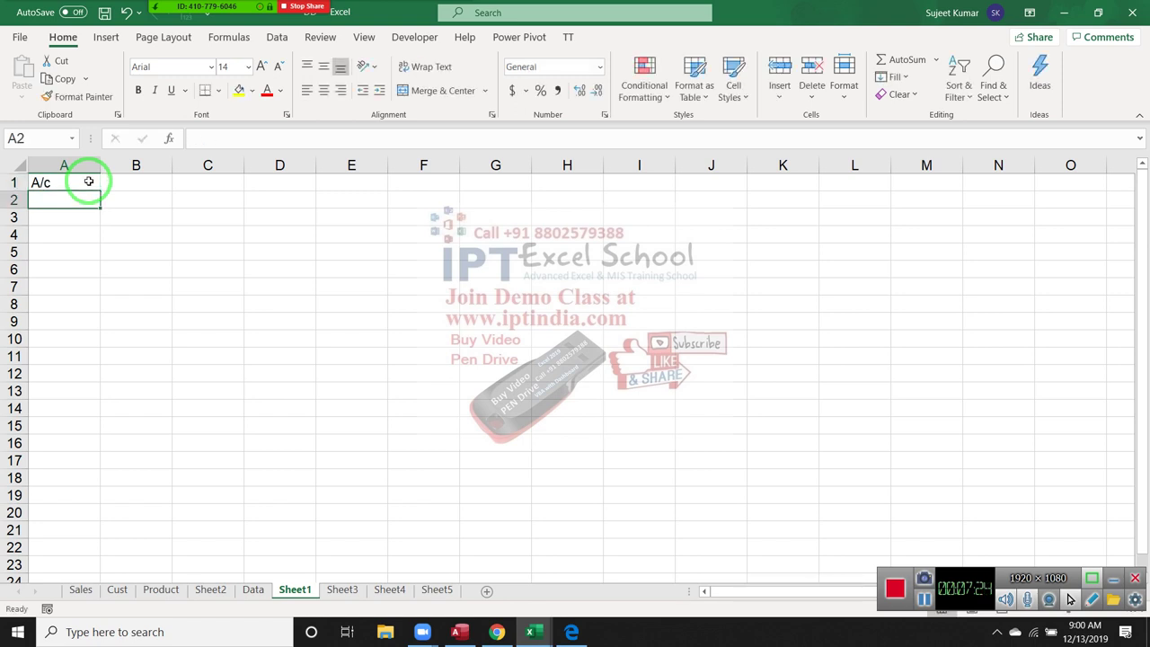
Enter a numeric account number in A2, replacing an earlier text entry
{"action": "type", "text": "123246"}
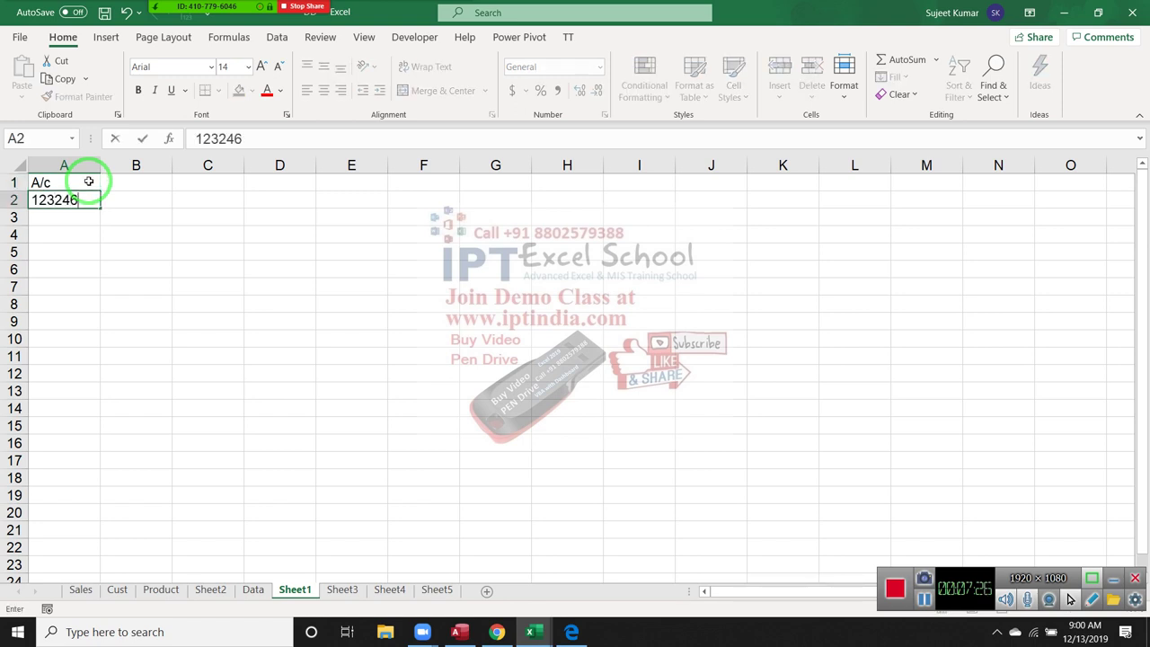
{"action": "key", "text": "Return"}
{"action": "key", "text": "Up"}
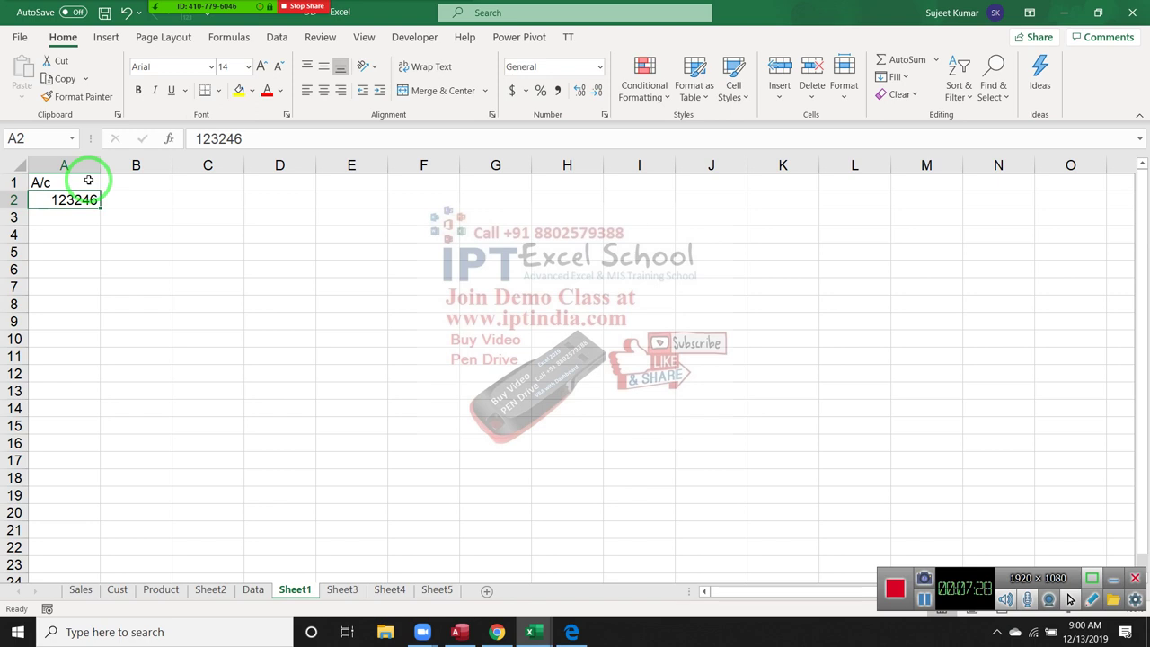
{"action": "type", "text": "SBI"}
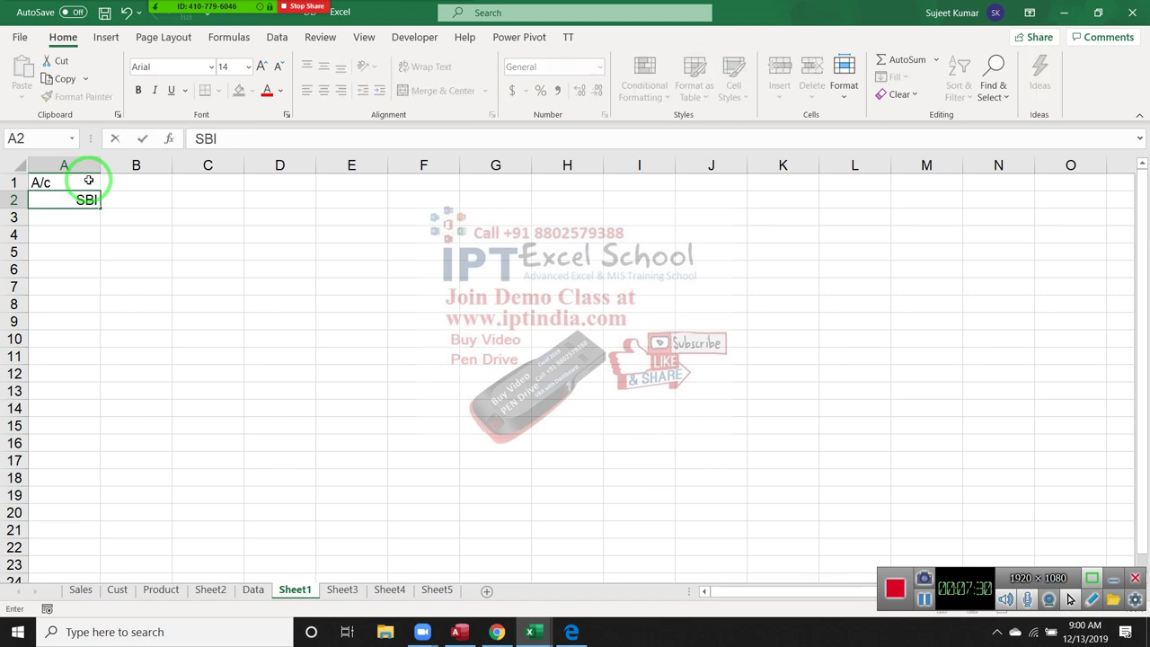
{"action": "type", "text": " 12364"}
{"action": "key", "text": "Return"}
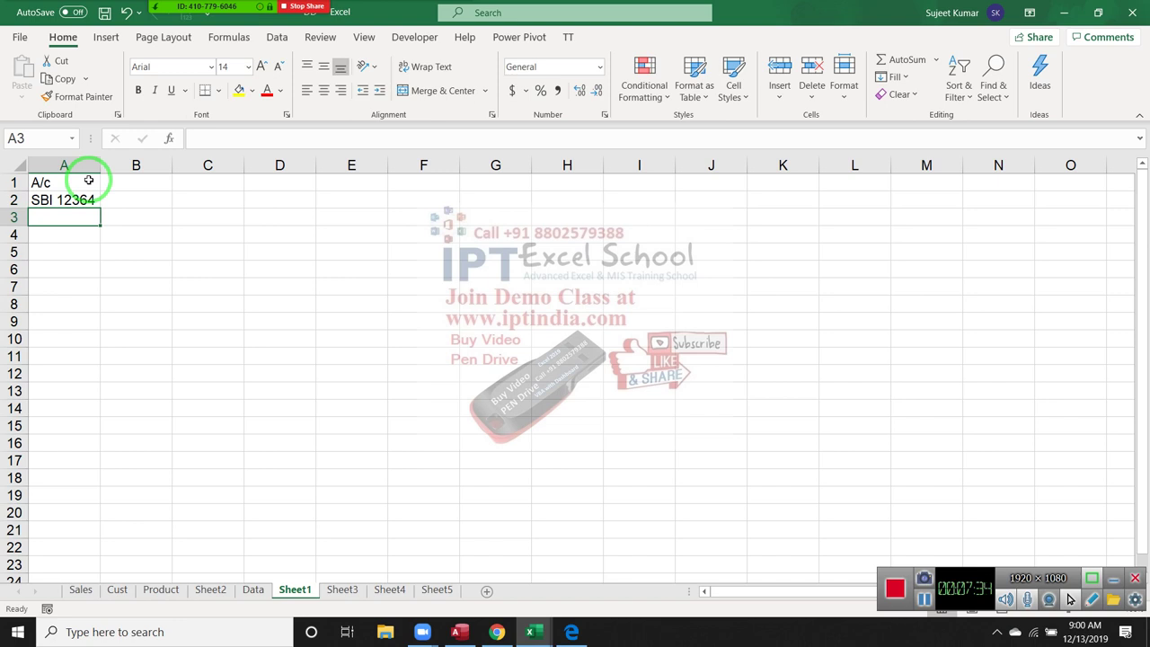
{"action": "key", "text": "Up"}
{"action": "type", "text": "13"}
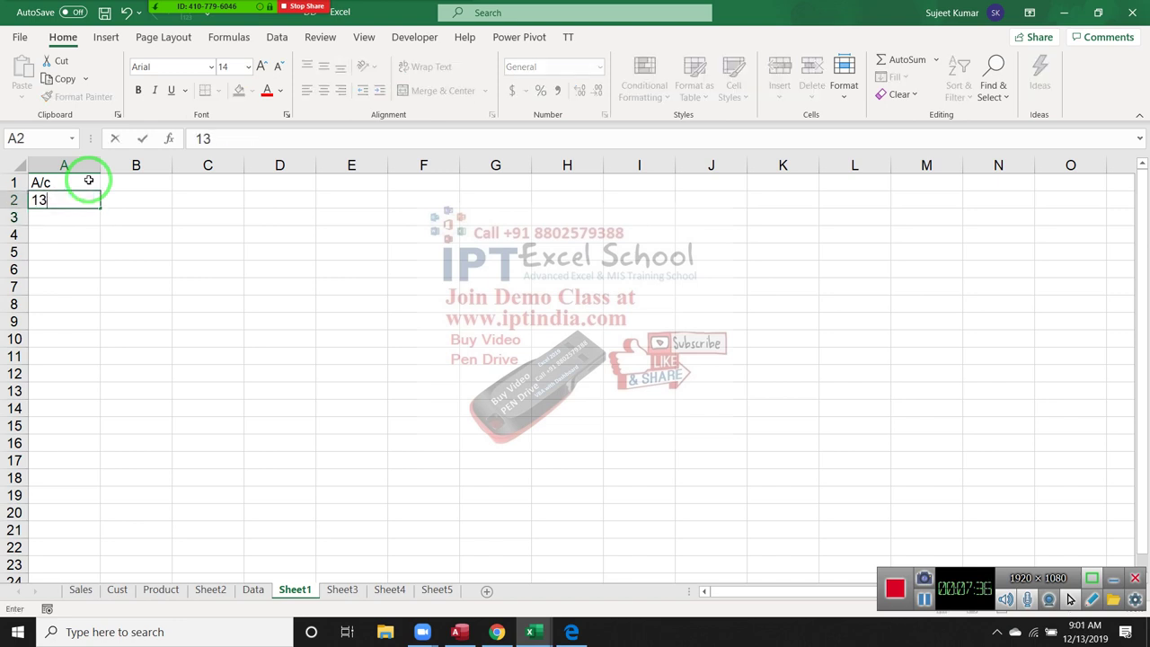
{"action": "type", "text": "5648"}
{"action": "key", "text": "Return"}
{"action": "key", "text": "Up"}
Move to B2 and begin an ISTEXT formula
{"action": "left_click", "coordinate": [89, 181]}
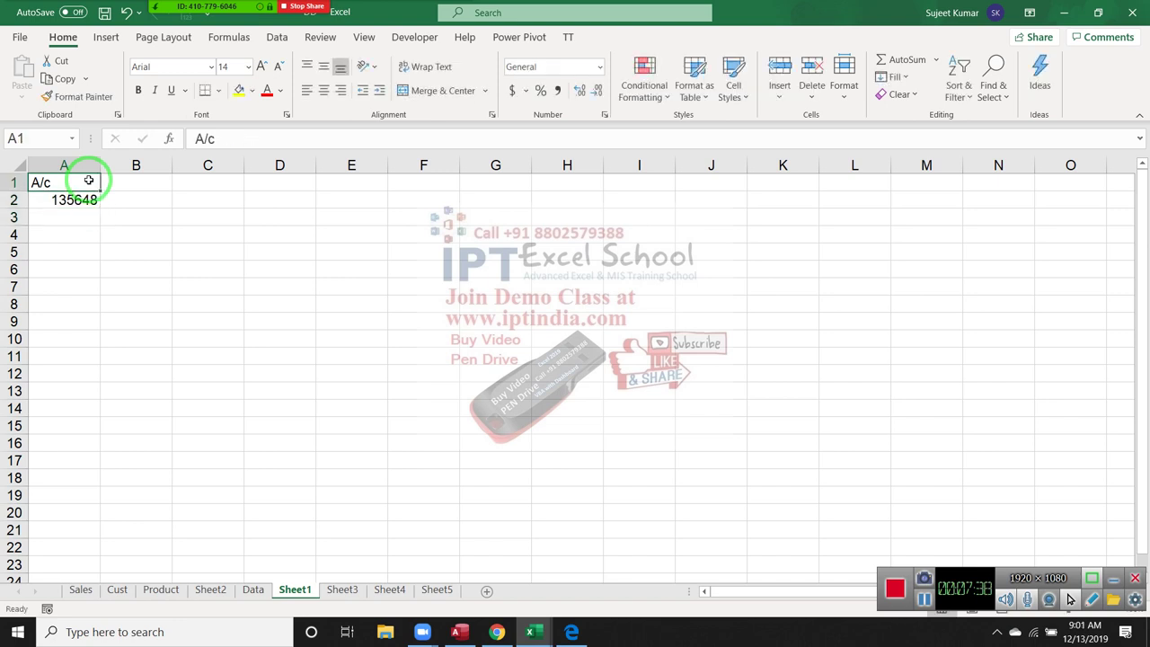
{"action": "key", "text": "Right"}
{"action": "key", "text": "Down"}
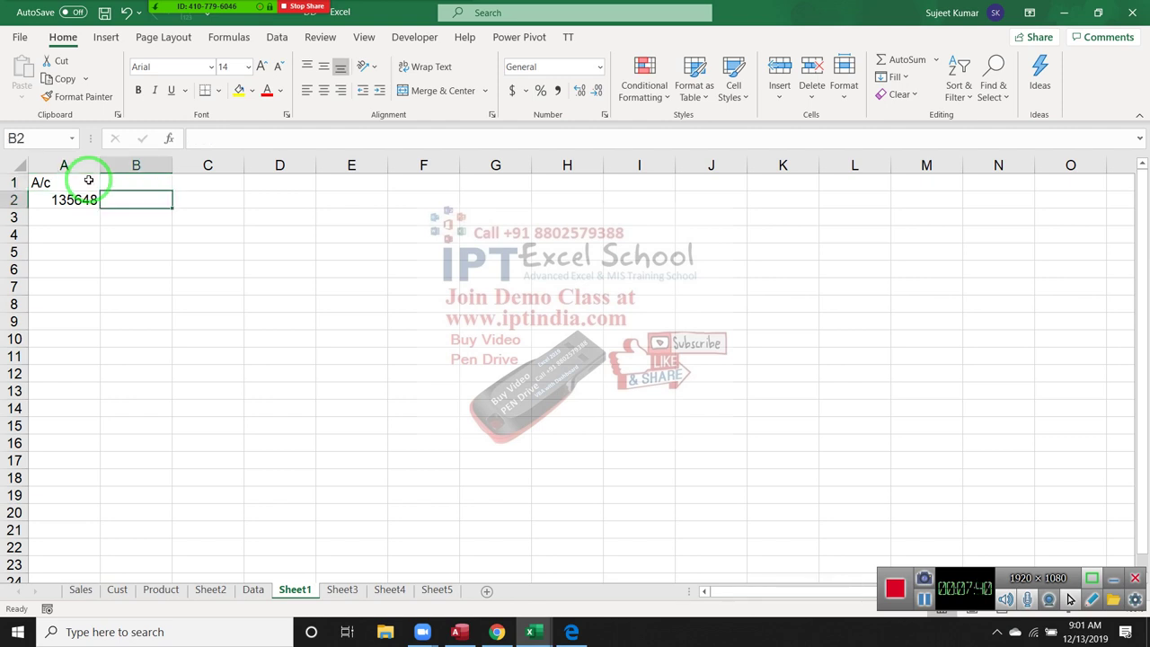
{"action": "type", "text": "="}
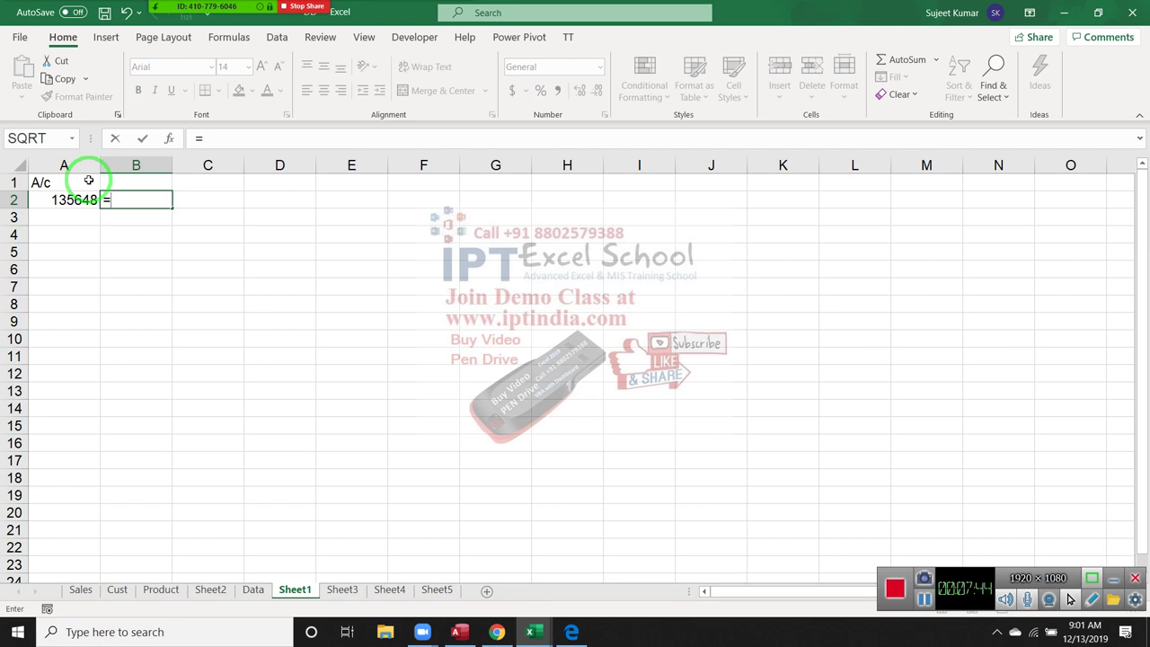
{"action": "type", "text": "ist"}
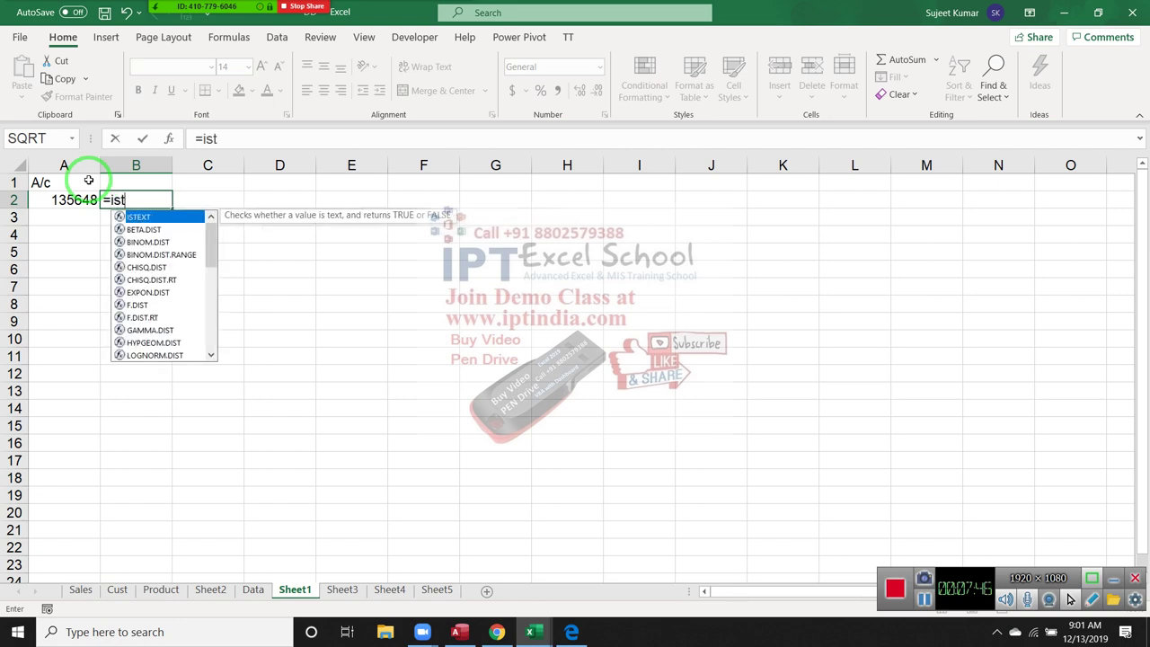
Complete =ISTEXT(A2) in cell B2
{"action": "key", "text": "Tab"}
{"action": "type", "text": "a2"}
{"action": "key", "text": "Return"}
{"action": "key", "text": "Up"}
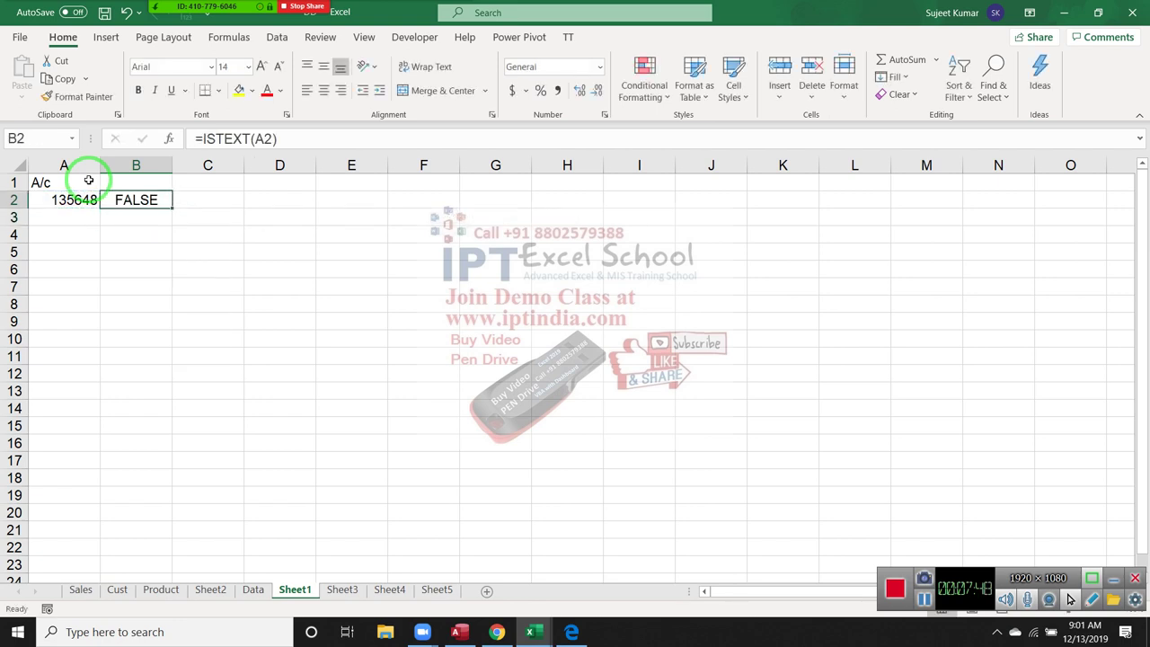
Type 'sa' in A2 to see B2 return TRUE, then clear A2
{"action": "key", "text": "Left"}
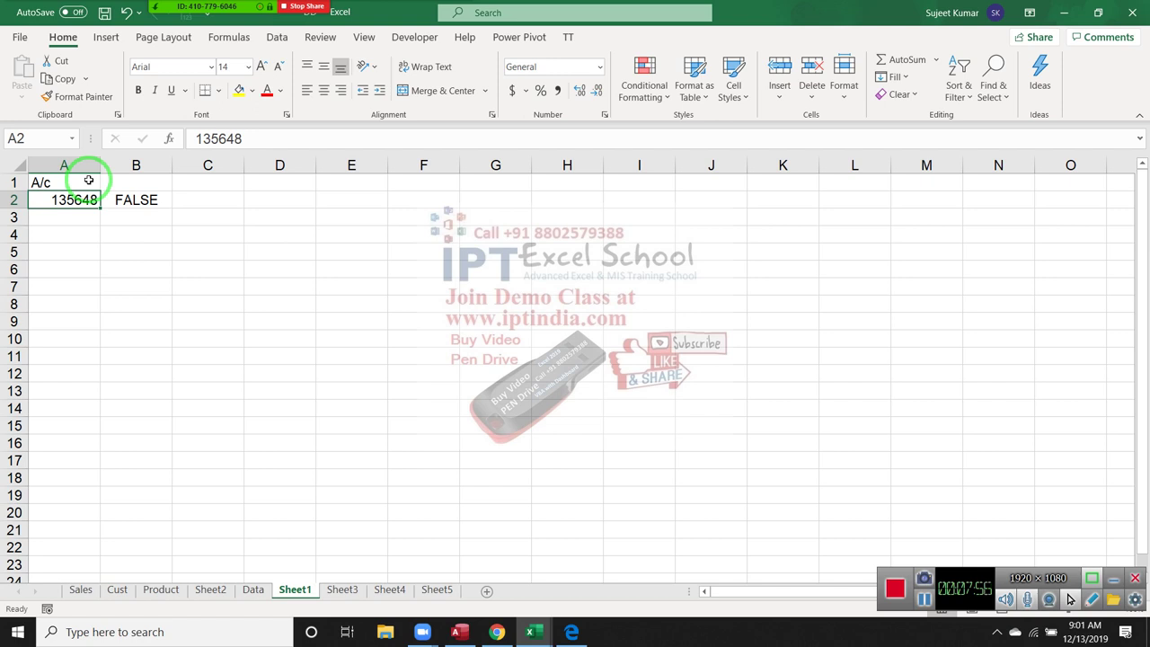
{"action": "type", "text": "sa"}
{"action": "key", "text": "Return"}
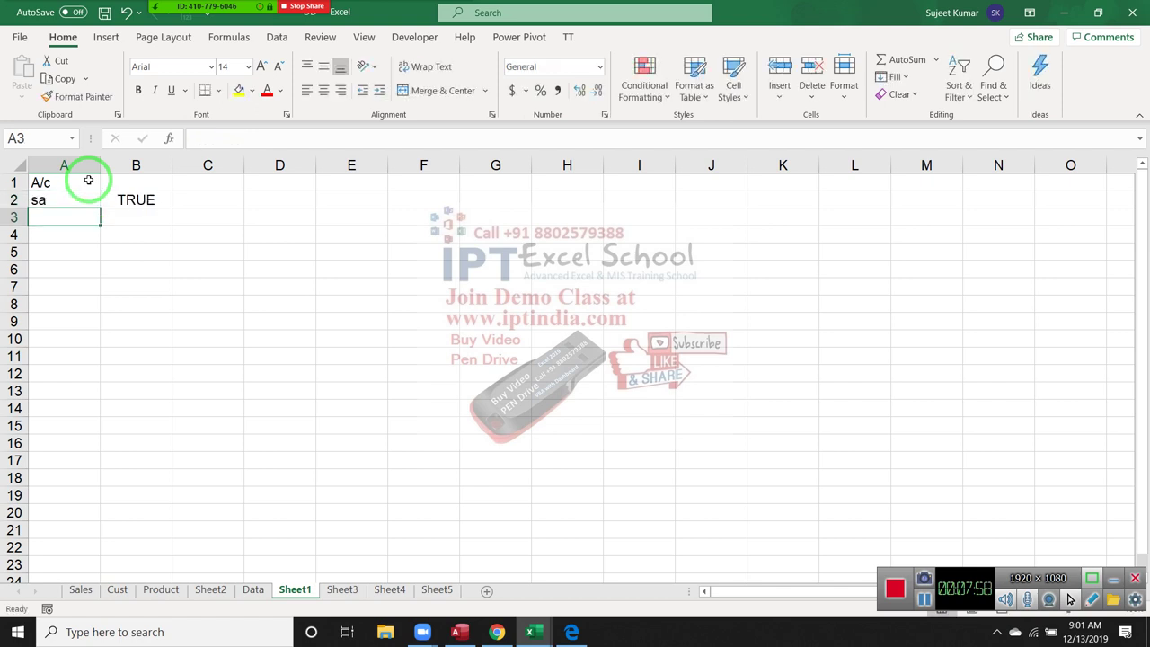
{"action": "key", "text": "Up"}
{"action": "key", "text": "Right"}
{"action": "key", "text": "Left"}
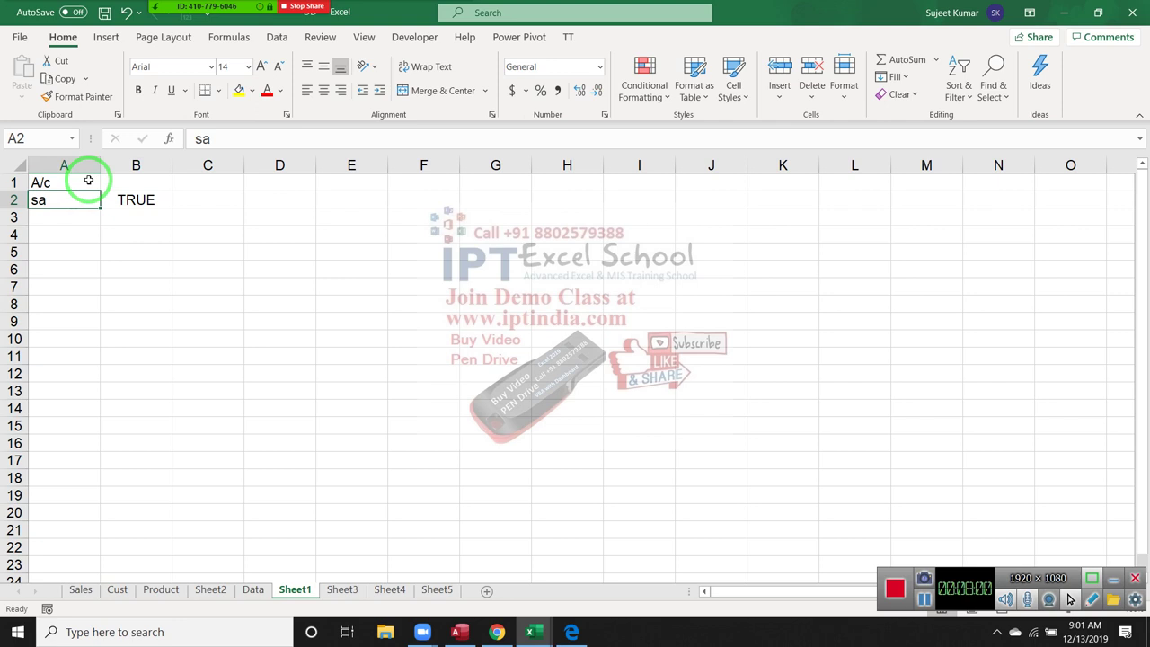
{"action": "key", "text": "Delete"}
Create a new formula rule =istext($A2) for cell A2
{"action": "left_click", "coordinate": [662, 103]}
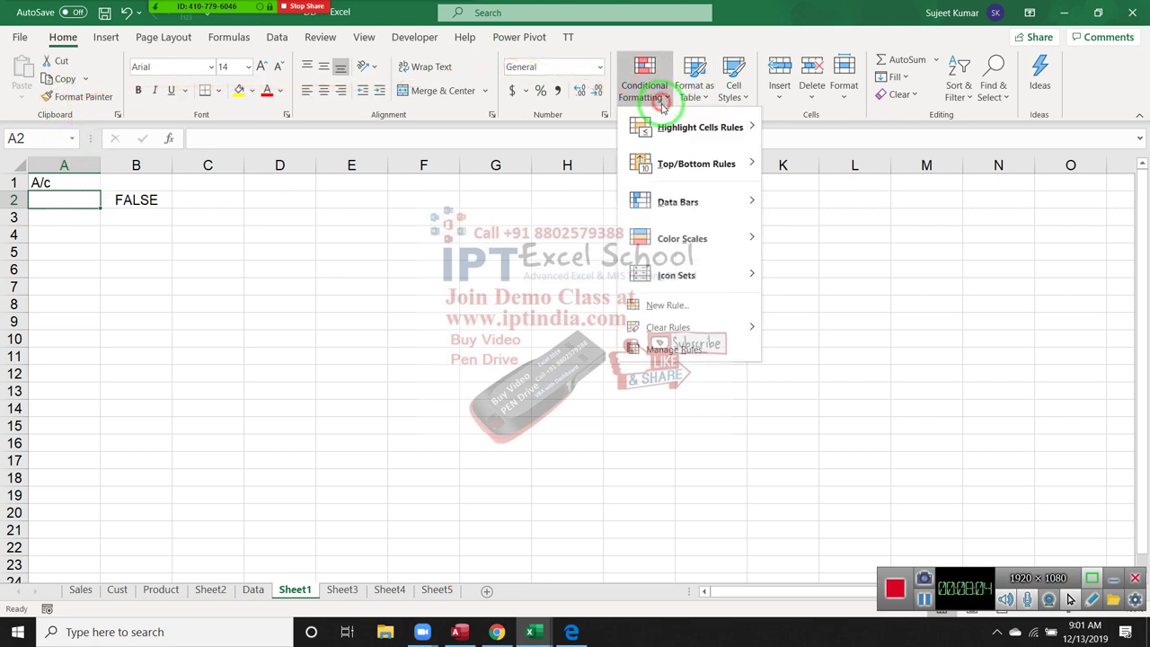
{"action": "left_click", "coordinate": [667, 304]}
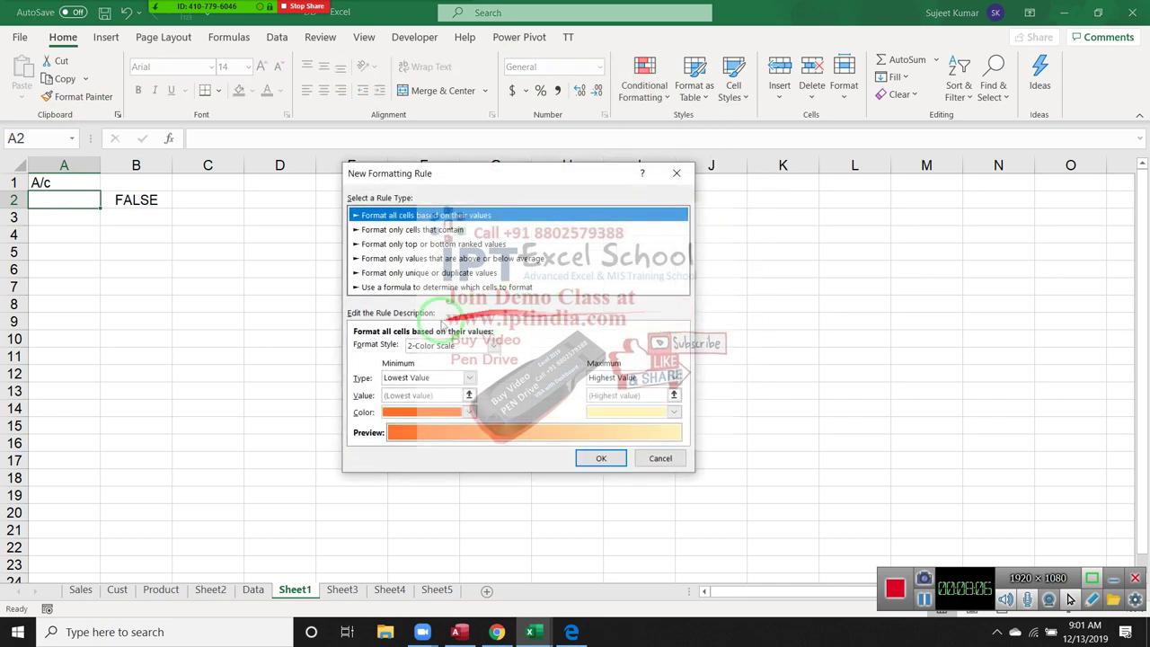
{"action": "left_click", "coordinate": [422, 286]}
{"action": "left_click", "coordinate": [389, 347]}
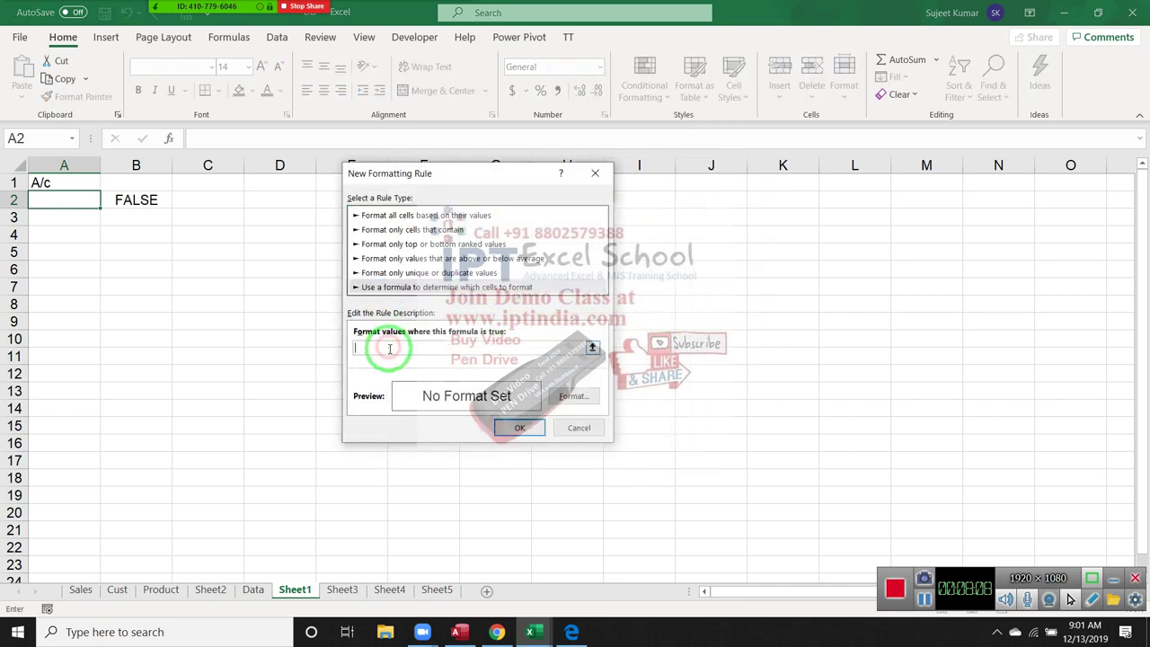
{"action": "type", "text": "=s"}
{"action": "type", "text": "text"}
{"action": "type", "text": "("}
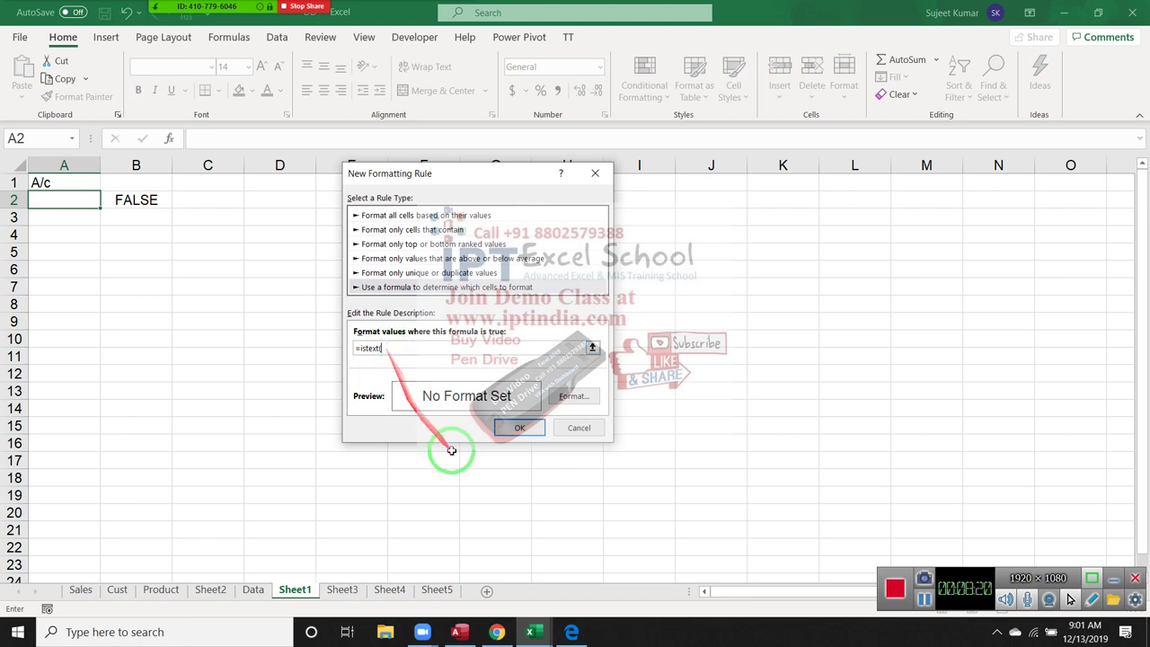
{"action": "left_click", "coordinate": [79, 199]}
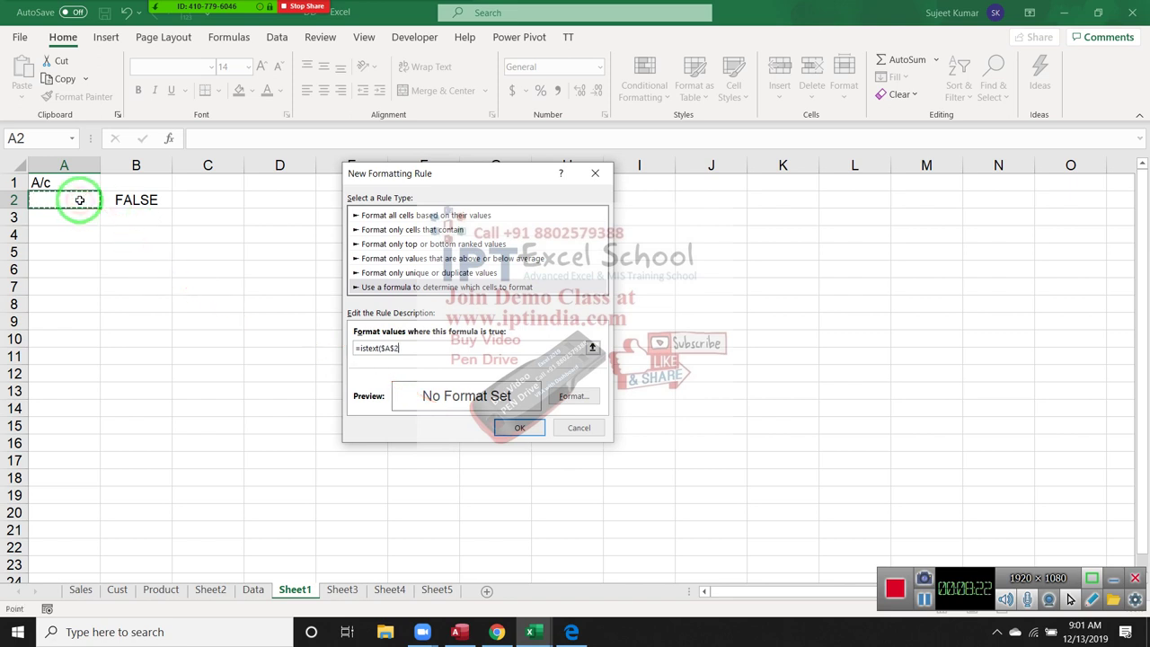
{"action": "type", "text": ")"}
{"action": "left_click", "coordinate": [392, 347]}
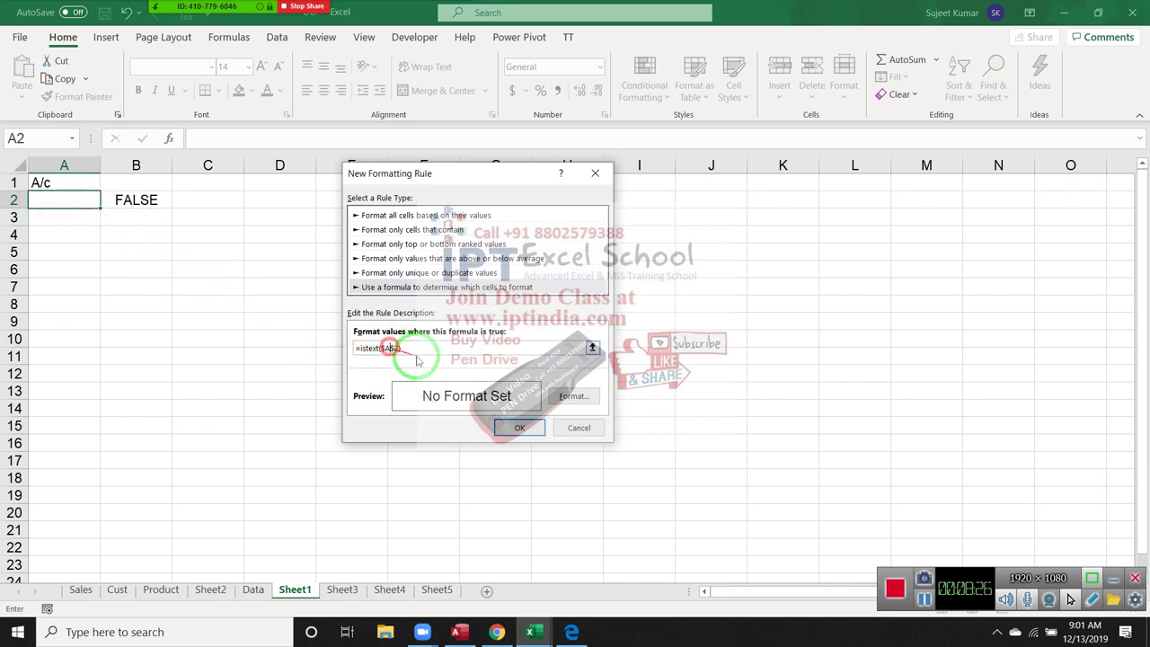
{"action": "key", "text": "BackSpace"}
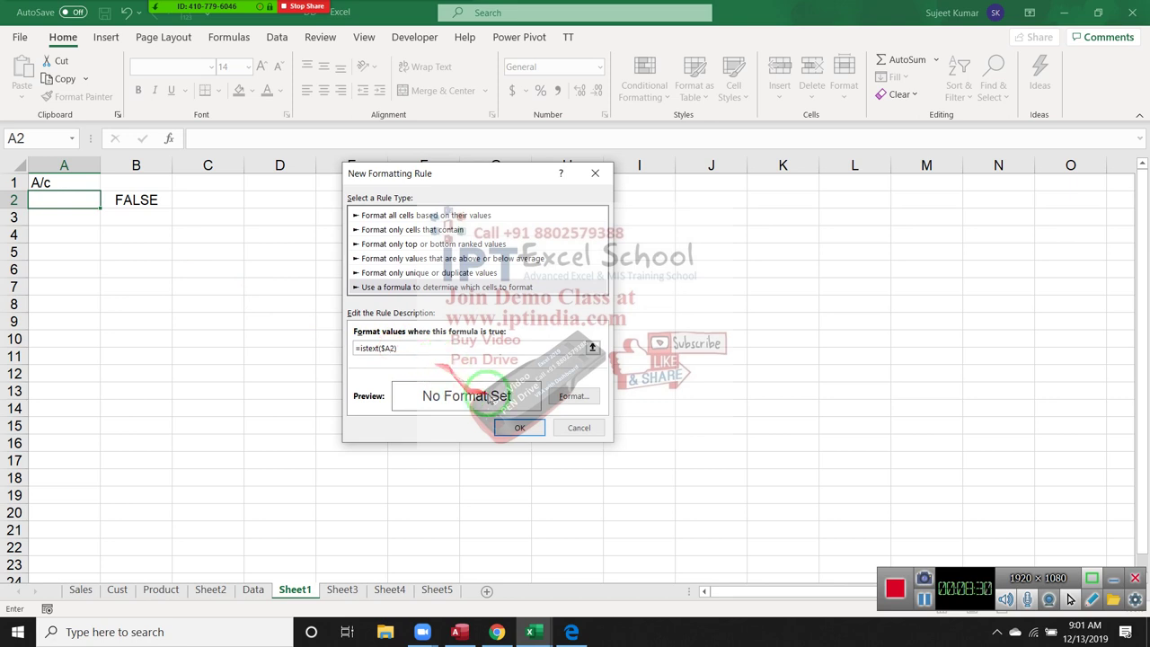
Give the rule a light green fill
{"action": "left_click", "coordinate": [571, 395]}
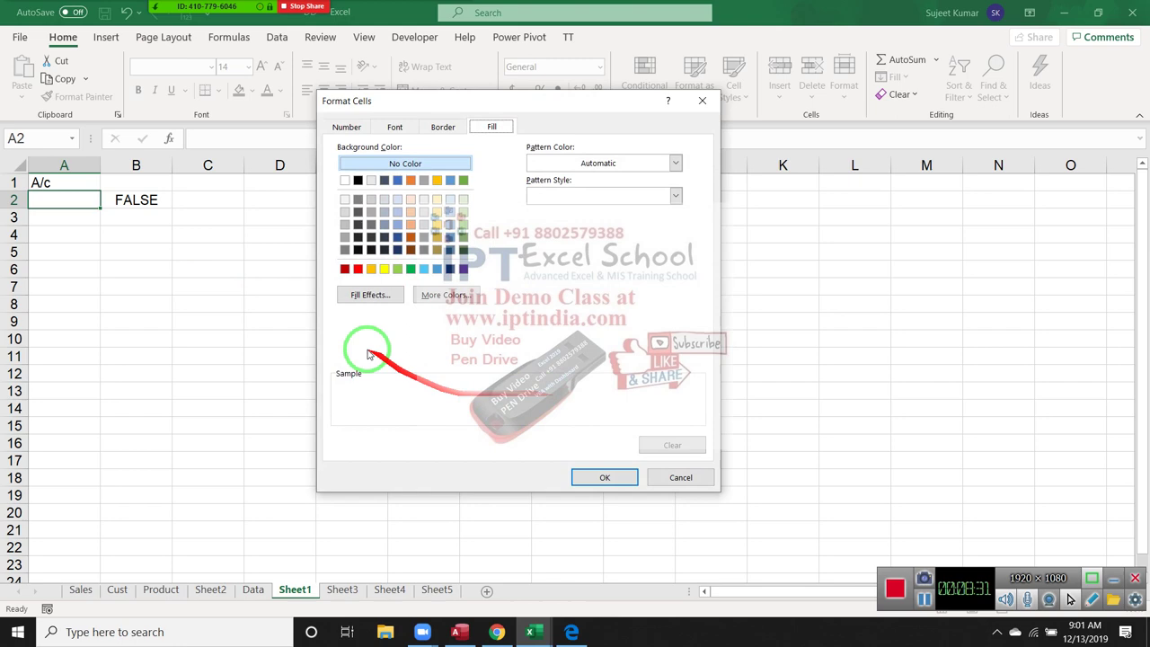
{"action": "left_click", "coordinate": [397, 269]}
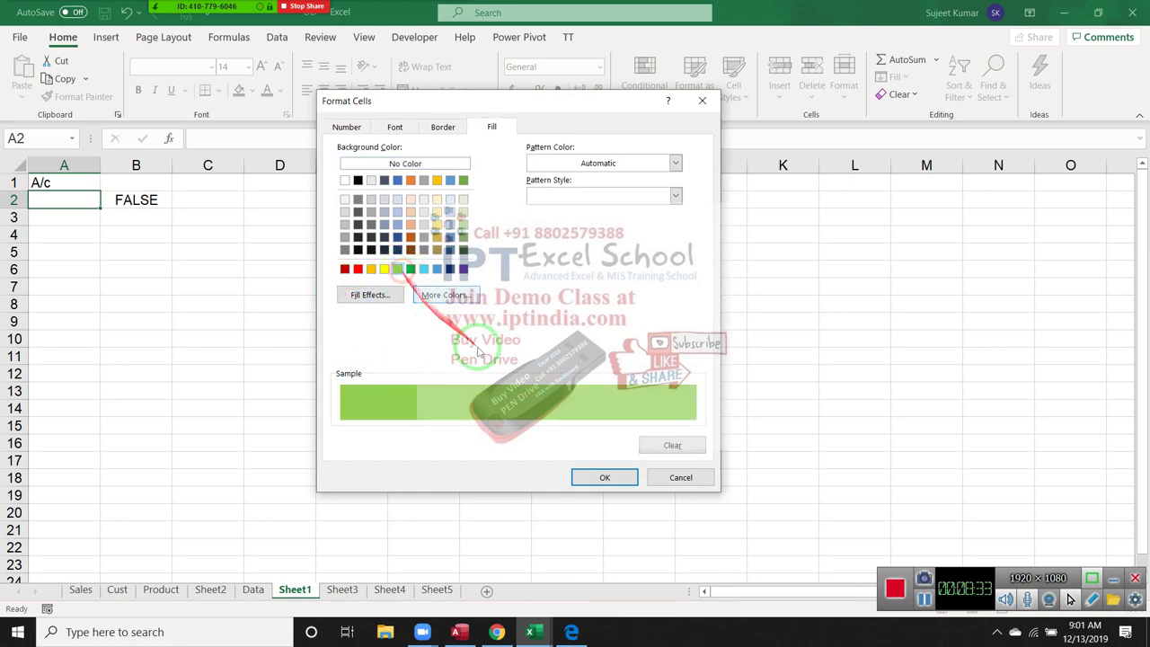
{"action": "left_click", "coordinate": [606, 476]}
Confirm the ISTEXT rule and paint A2's formatting down to A16
{"action": "left_click", "coordinate": [512, 428]}
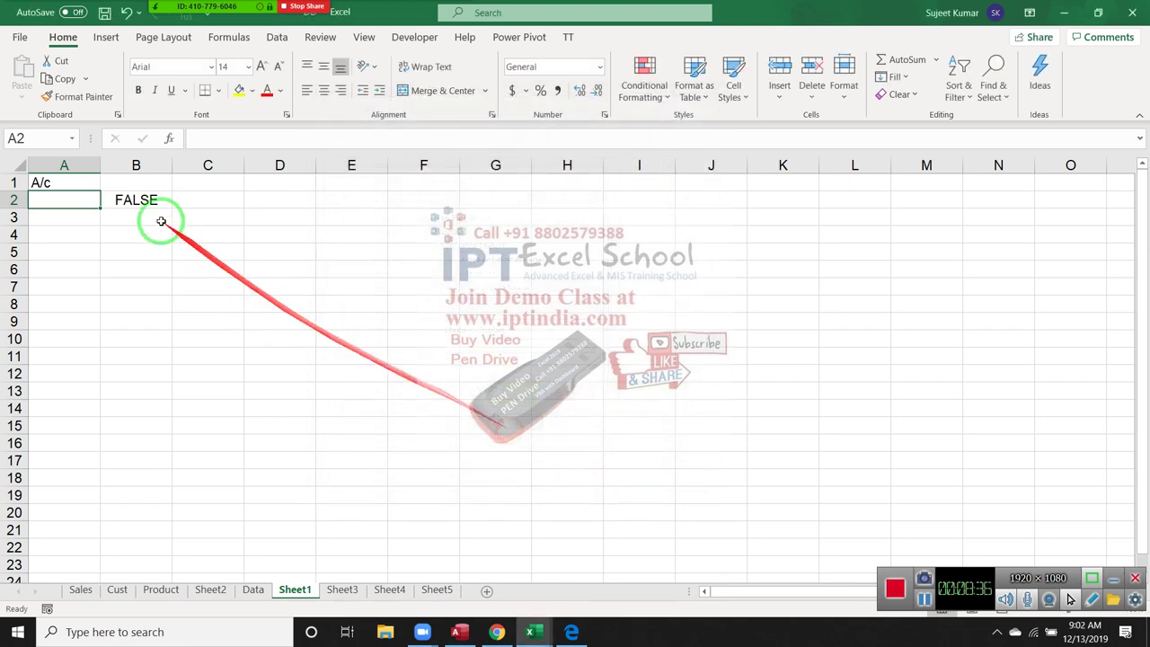
{"action": "left_click", "coordinate": [79, 96]}
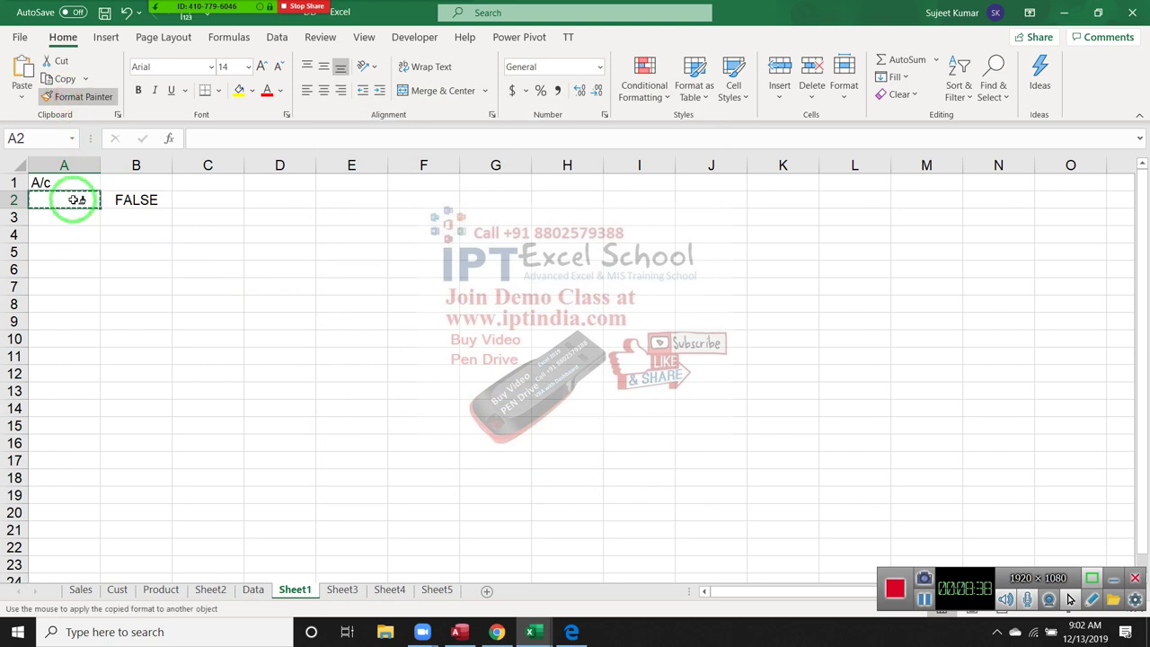
{"action": "left_click_drag", "start_coordinate": [72, 199], "coordinate": [82, 438]}
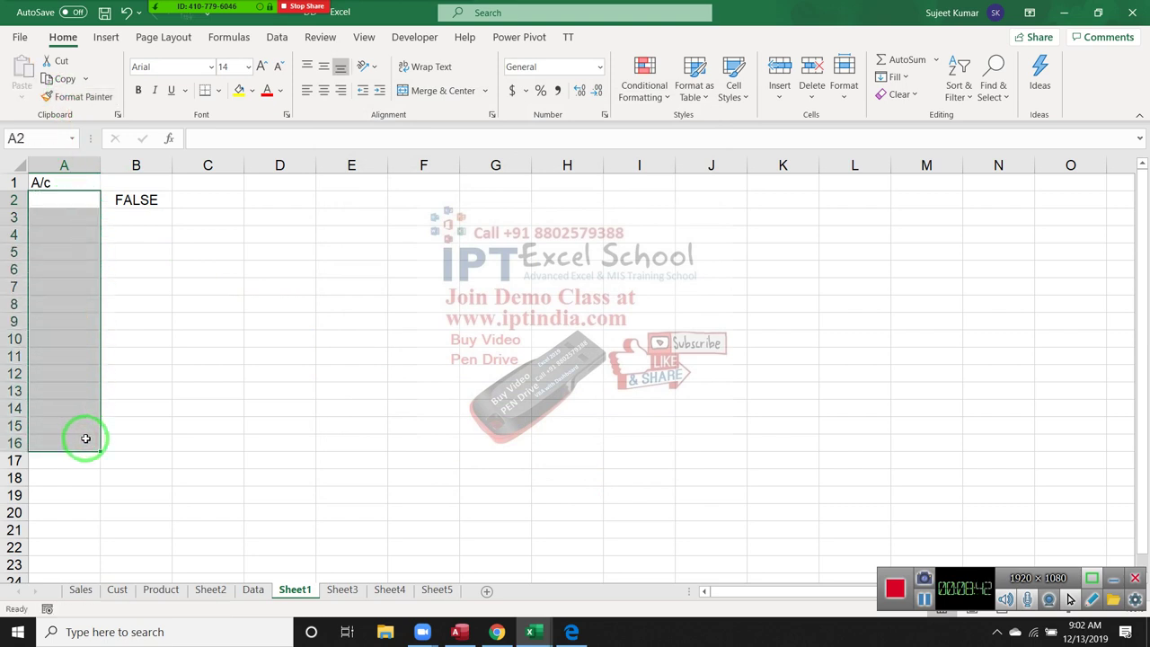
Test A2 with 125, then 'as', so it turns green and B2 reads TRUE
{"action": "left_click", "coordinate": [61, 195]}
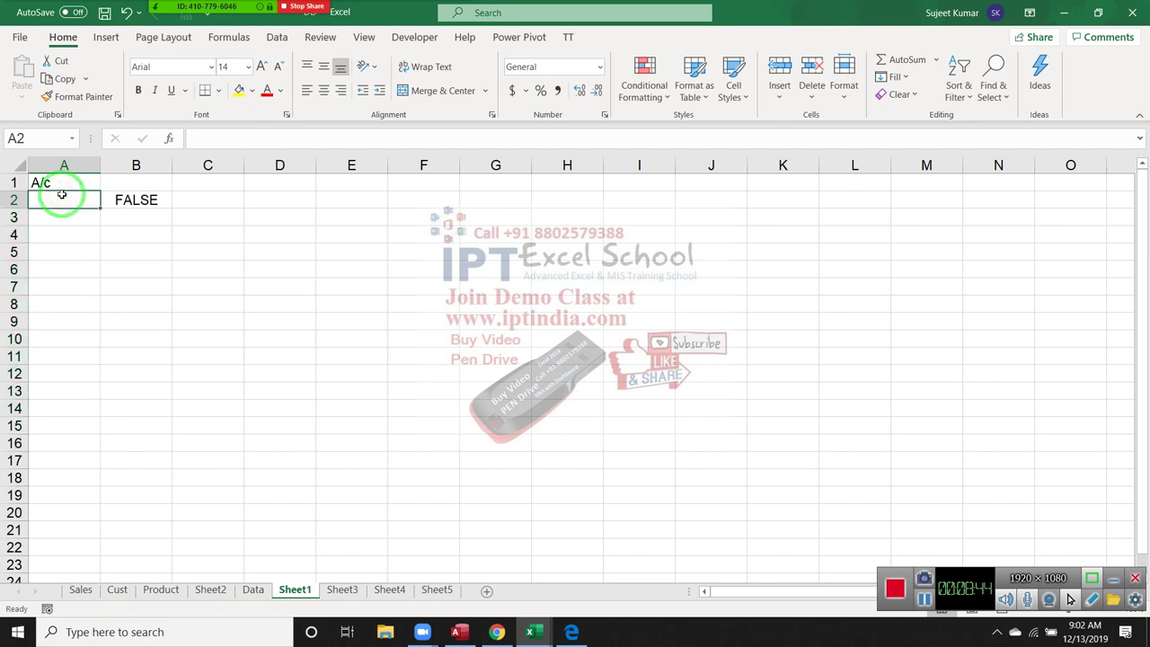
{"action": "type", "text": "125"}
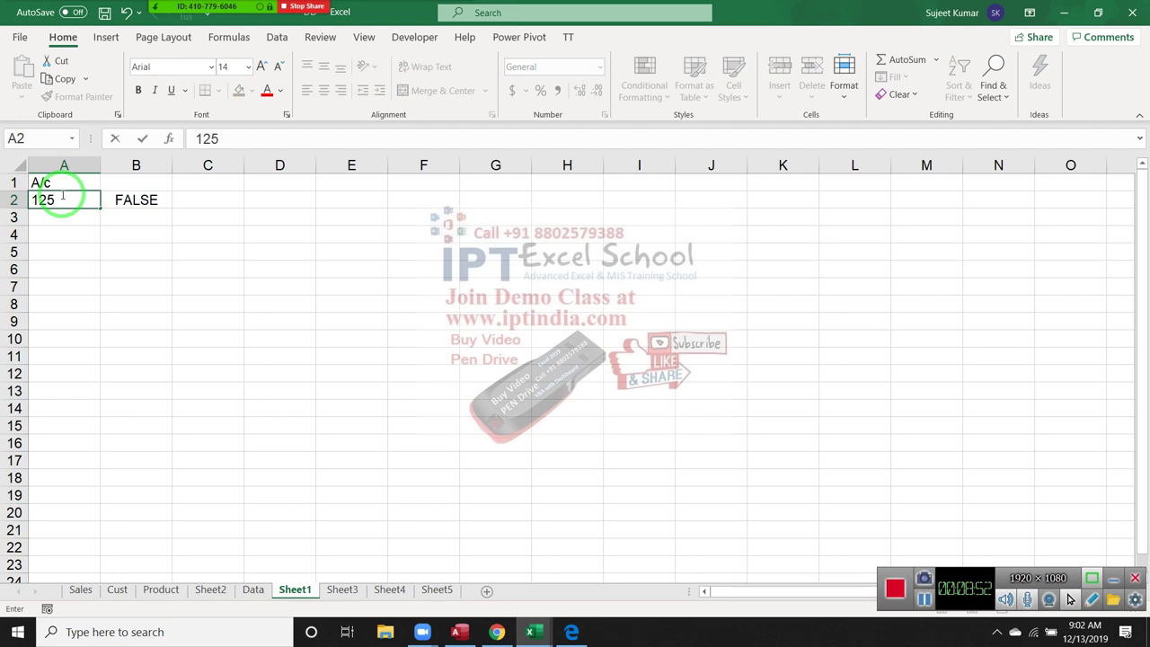
{"action": "key", "text": "Return"}
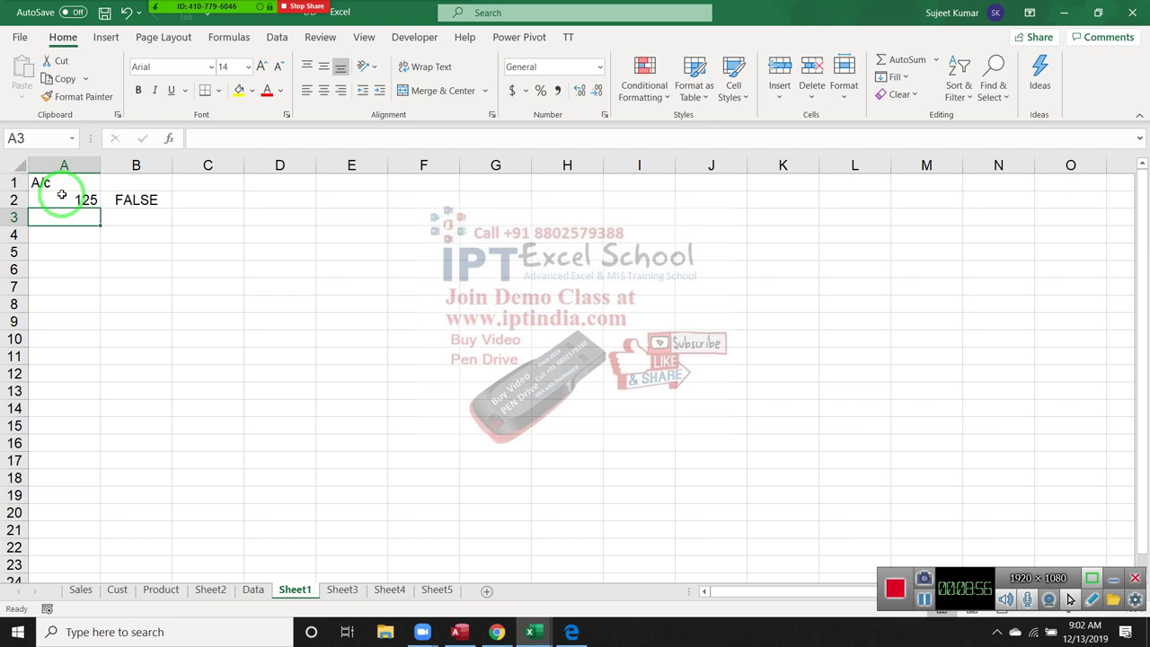
{"action": "left_click", "coordinate": [61, 194]}
{"action": "type", "text": "as"}
{"action": "key", "text": "Return"}
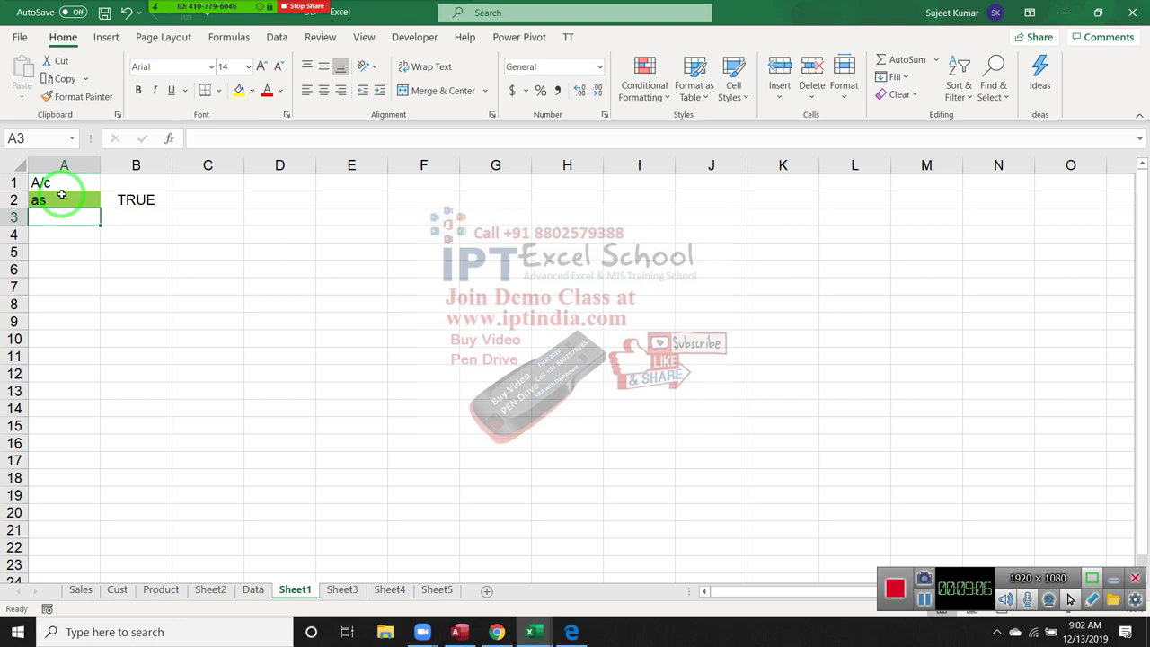
{"action": "key", "text": "Up"}
{"action": "key", "text": "Up"}
{"action": "key", "text": "Right"}
{"action": "key", "text": "Right"}
{"action": "key", "text": "Right"}
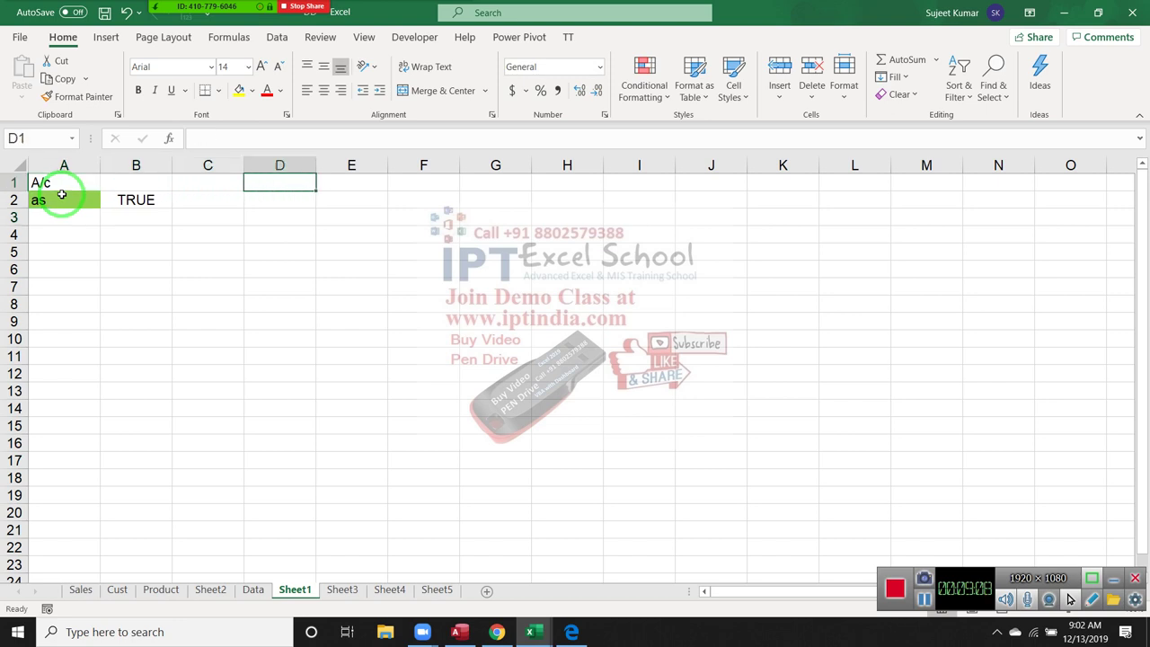
Type the heading Mobile into D1
{"action": "type", "text": "Mo"}
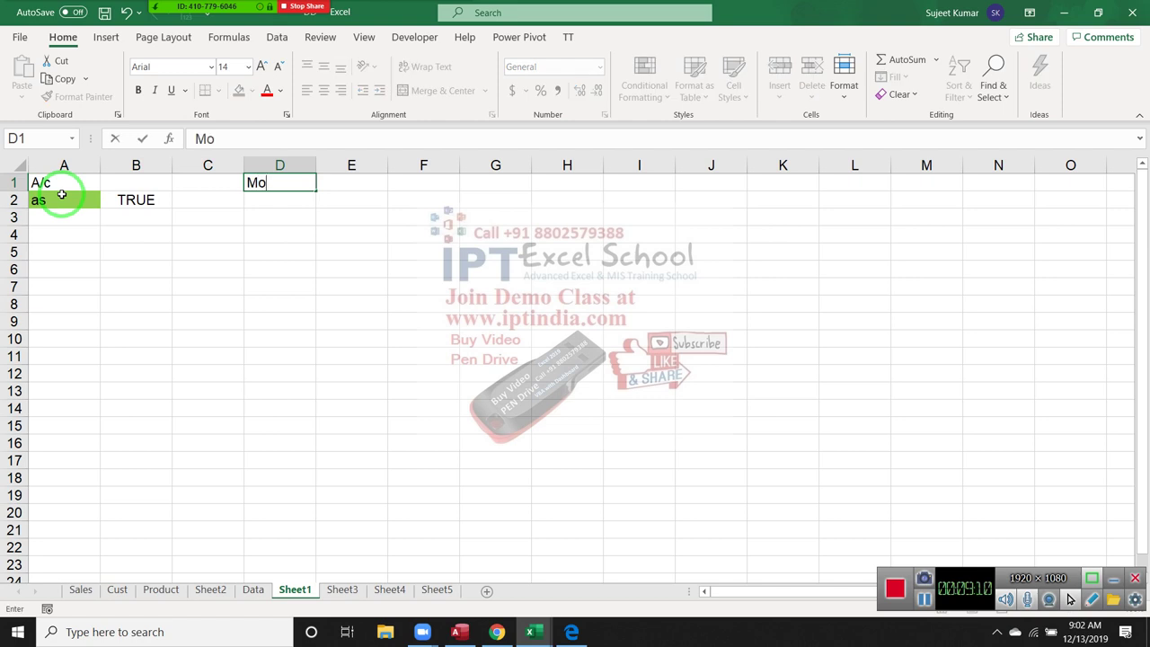
{"action": "type", "text": "bile"}
{"action": "key", "text": "Return"}
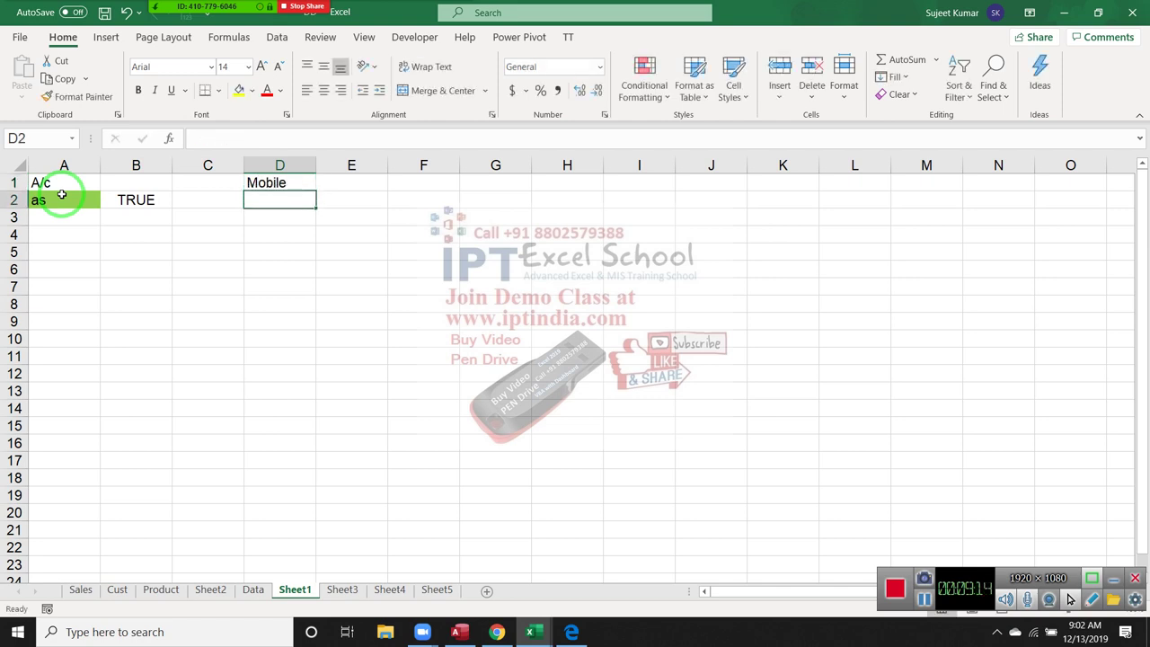
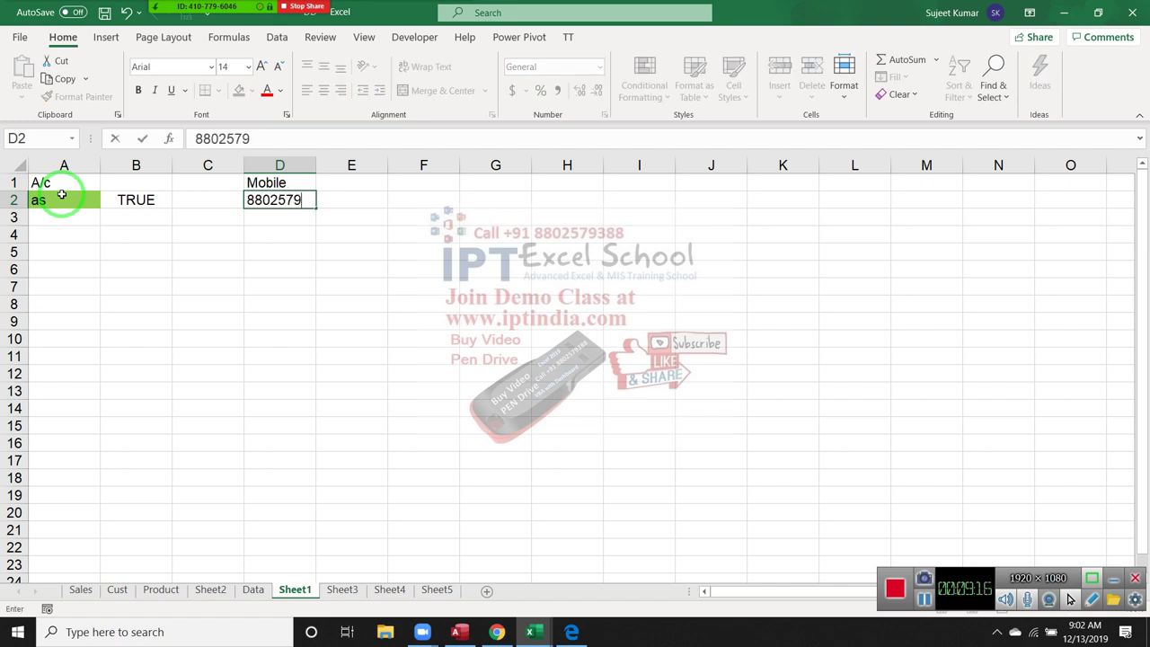
Enter a 10-digit mobile number in D2
{"action": "key", "text": "Return"}
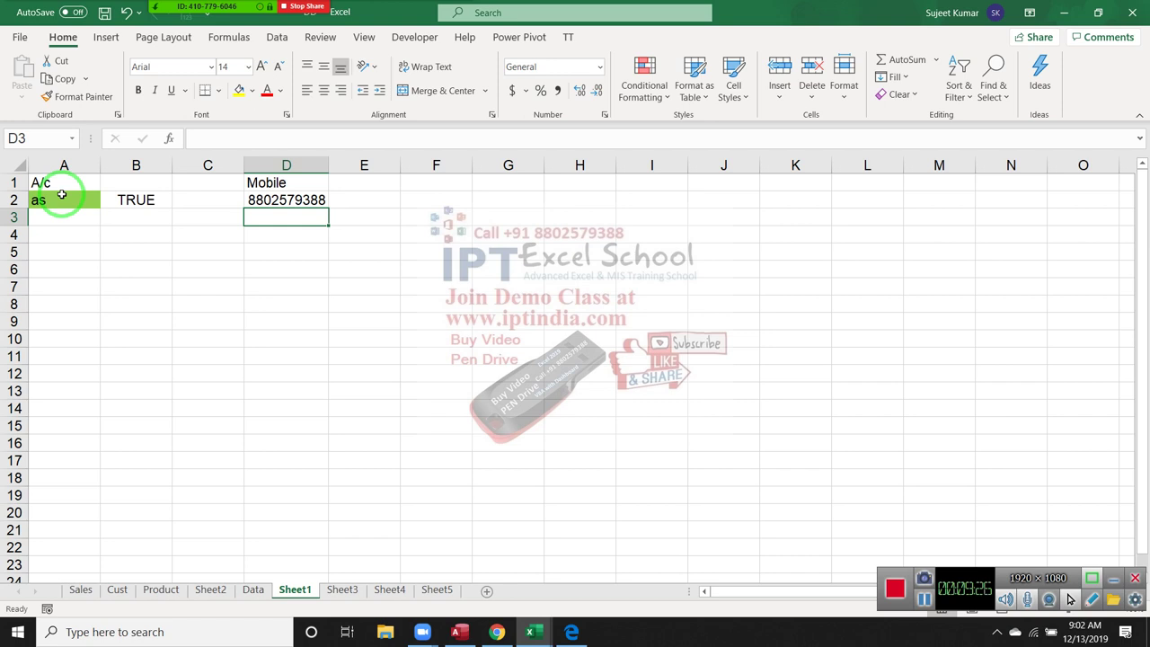
{"action": "key", "text": "Up"}
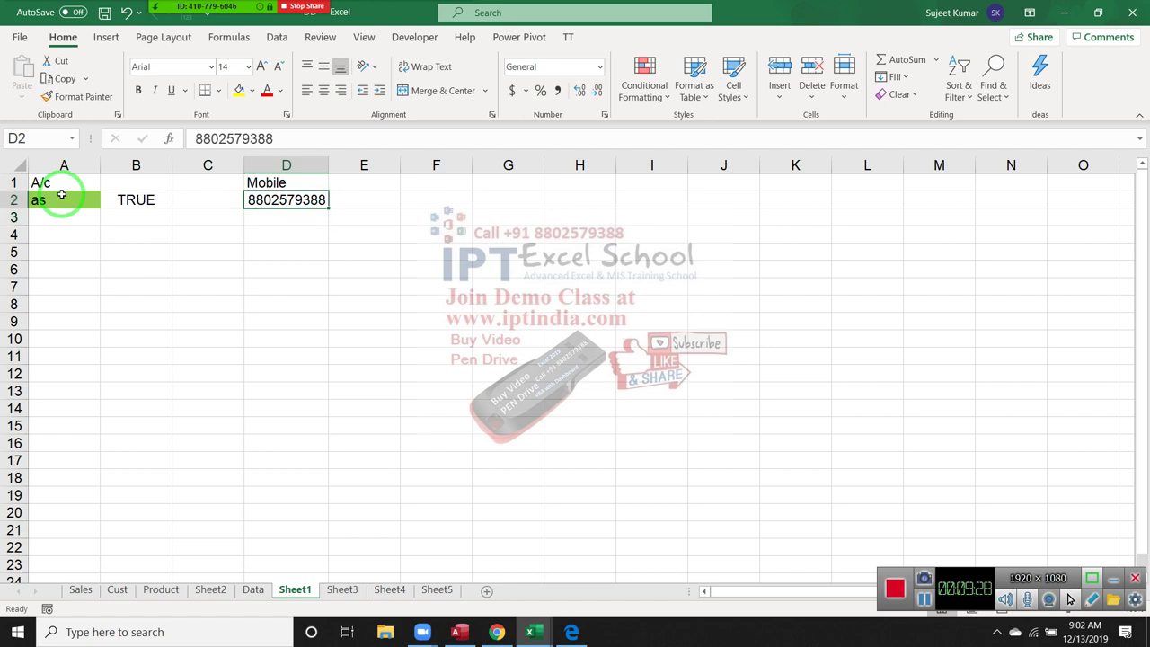
Enter =LEN(D2) in E2, returning 10, and reselect D2
{"action": "key", "text": "Right"}
{"action": "key", "text": "Right"}
{"action": "key", "text": "Right"}
{"action": "key", "text": "Right"}
{"action": "key", "text": "Right"}
{"action": "key", "text": "Right"}
{"action": "key", "text": "Right"}
{"action": "type", "text": "="}
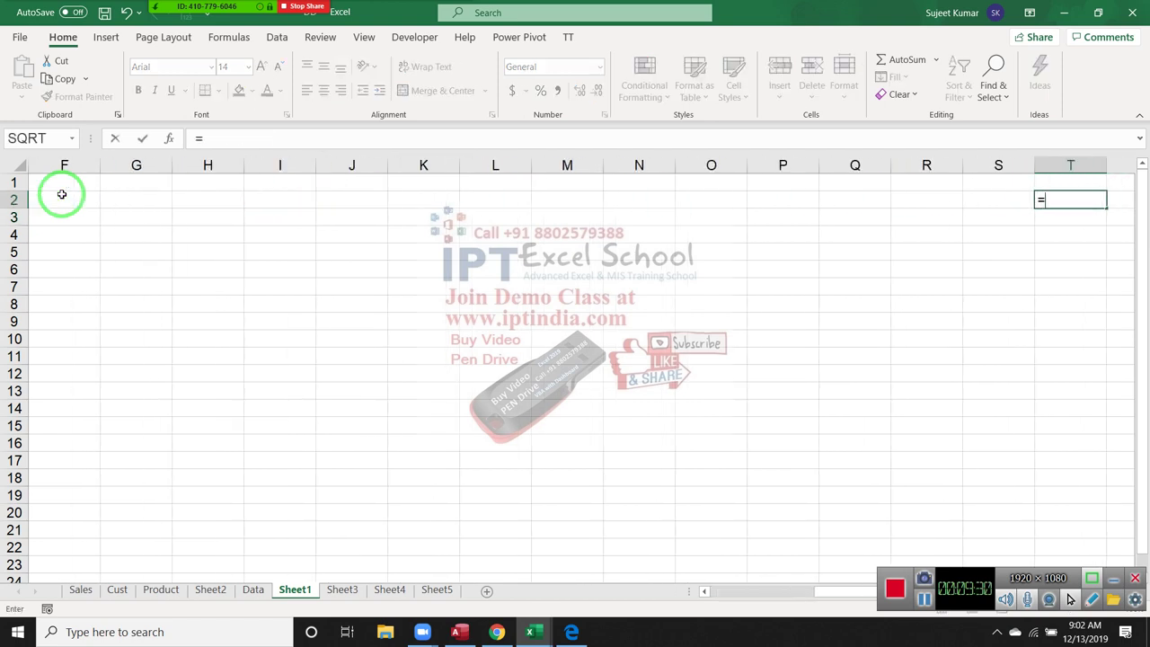
{"action": "type", "text": "le"}
{"action": "key", "text": "Escape"}
{"action": "key", "text": "Escape"}
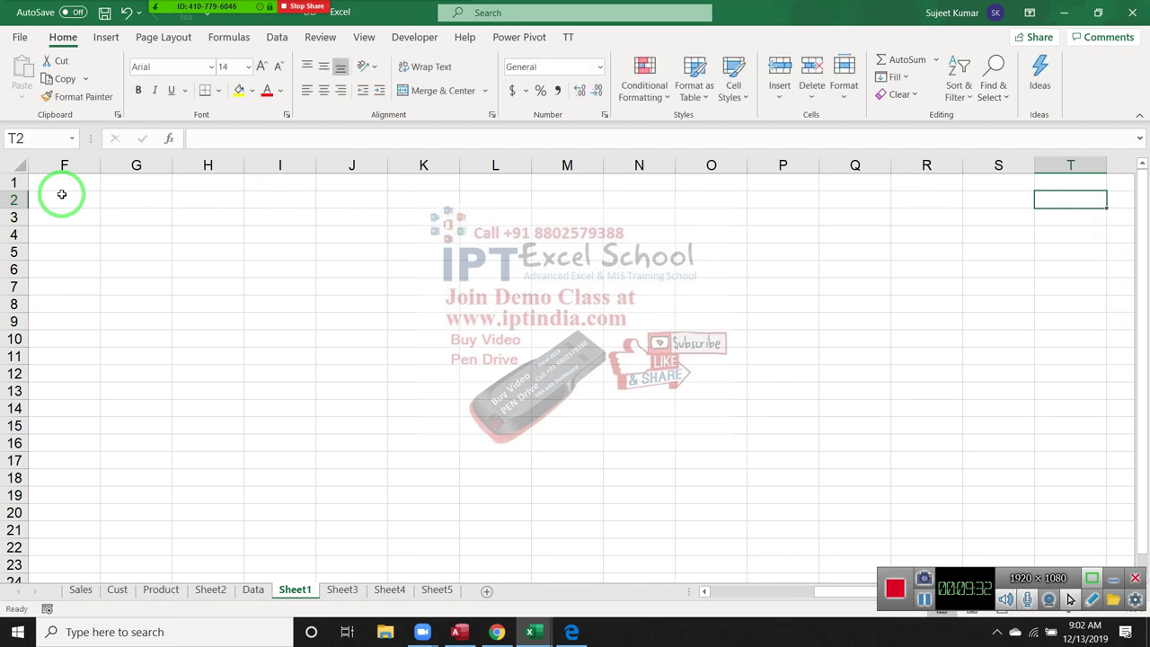
{"action": "key", "text": "Left"}
{"action": "key", "text": "Left"}
{"action": "key", "text": "Left"}
{"action": "key", "text": "Right"}
{"action": "key", "text": "Right"}
{"action": "key", "text": "Right"}
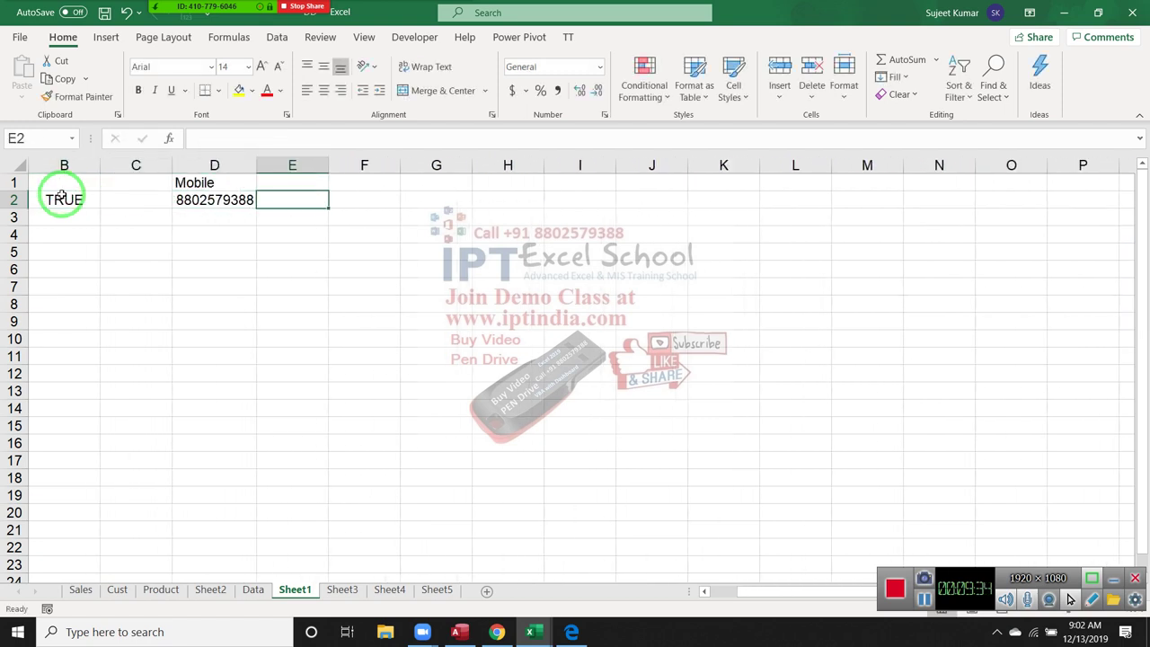
{"action": "type", "text": "=len("}
{"action": "key", "text": "Left"}
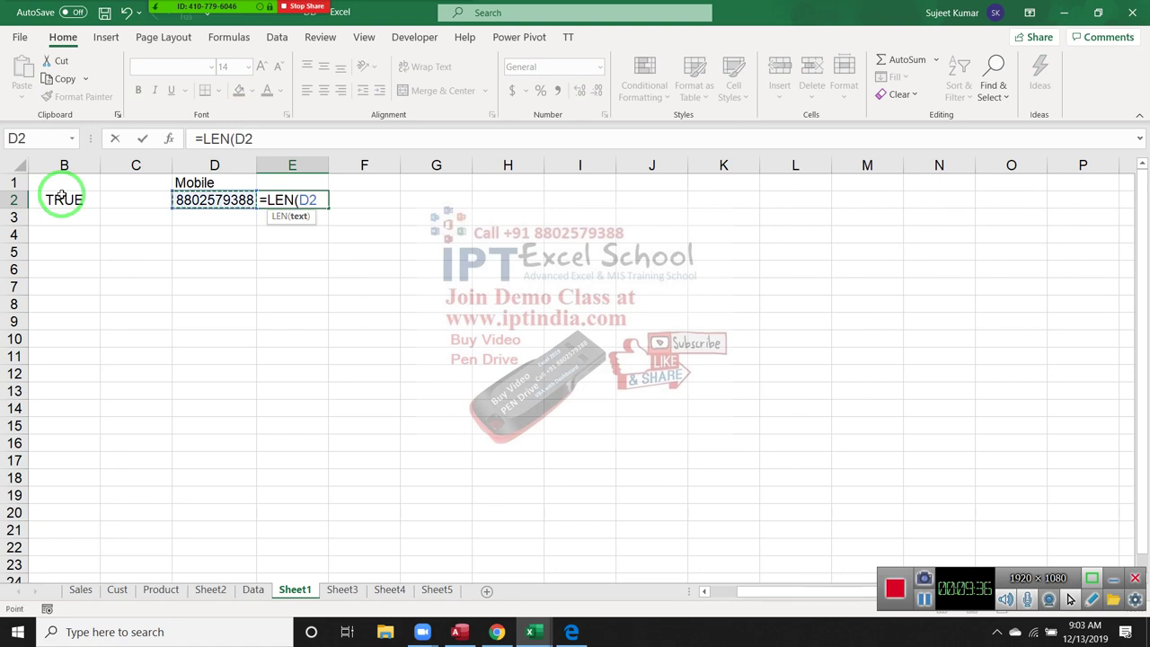
{"action": "key", "text": "Return"}
{"action": "key", "text": "Up"}
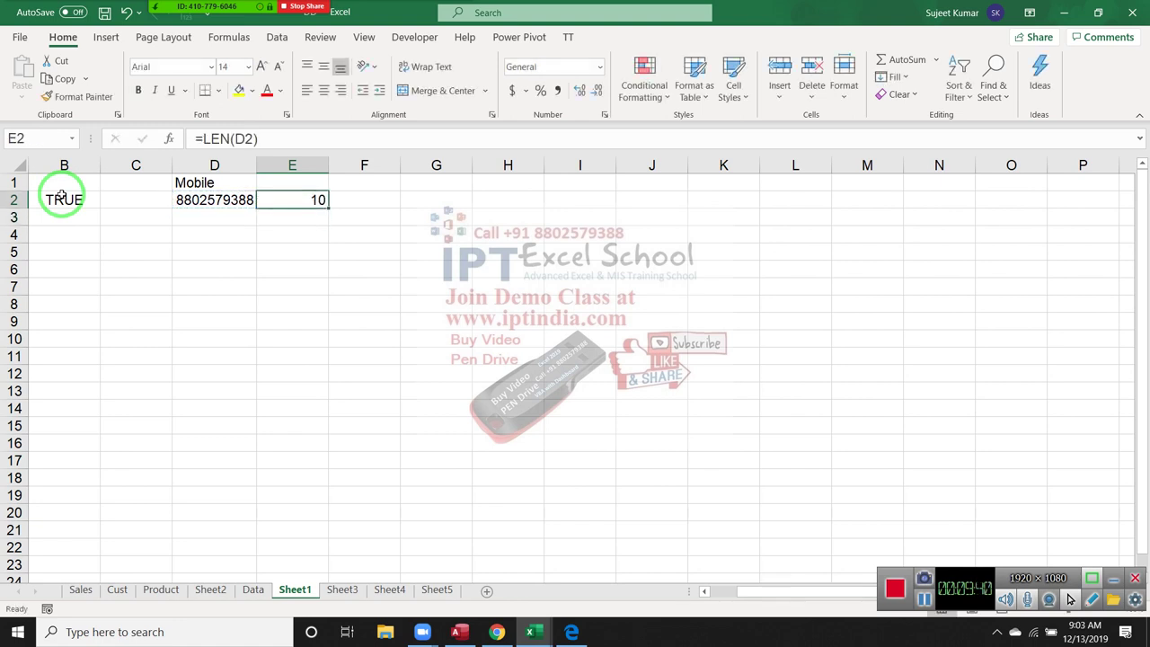
{"action": "key", "text": "Left"}
Create a new formula rule =len($D2)<>10 for cell D2
{"action": "left_click", "coordinate": [629, 68]}
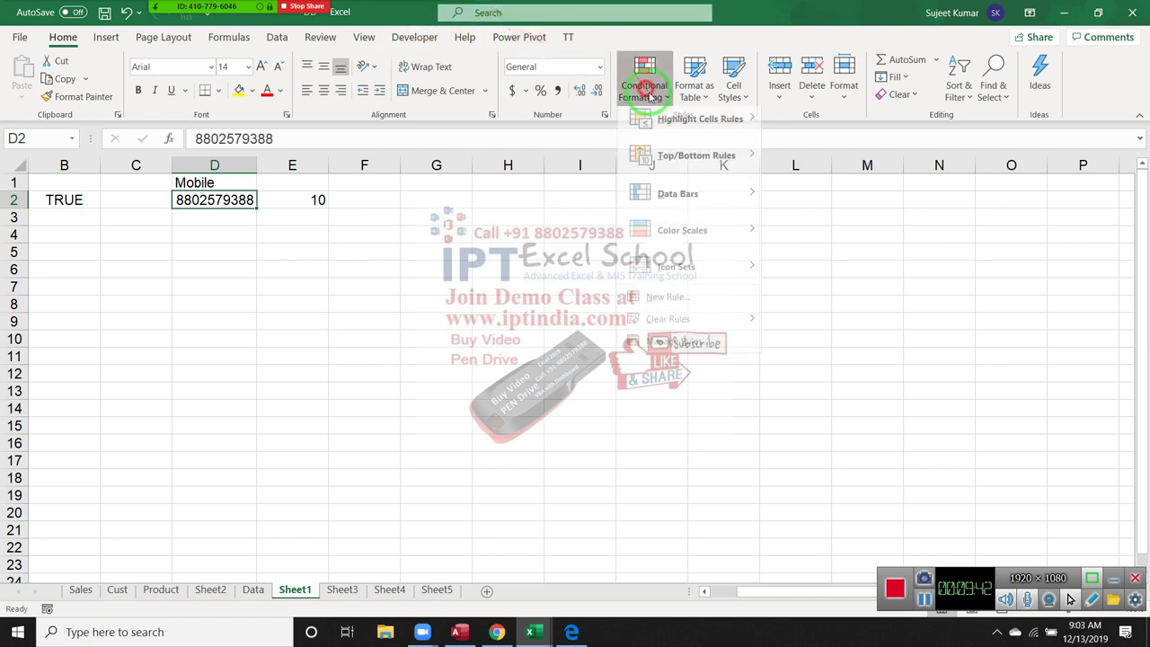
{"action": "left_click", "coordinate": [662, 308]}
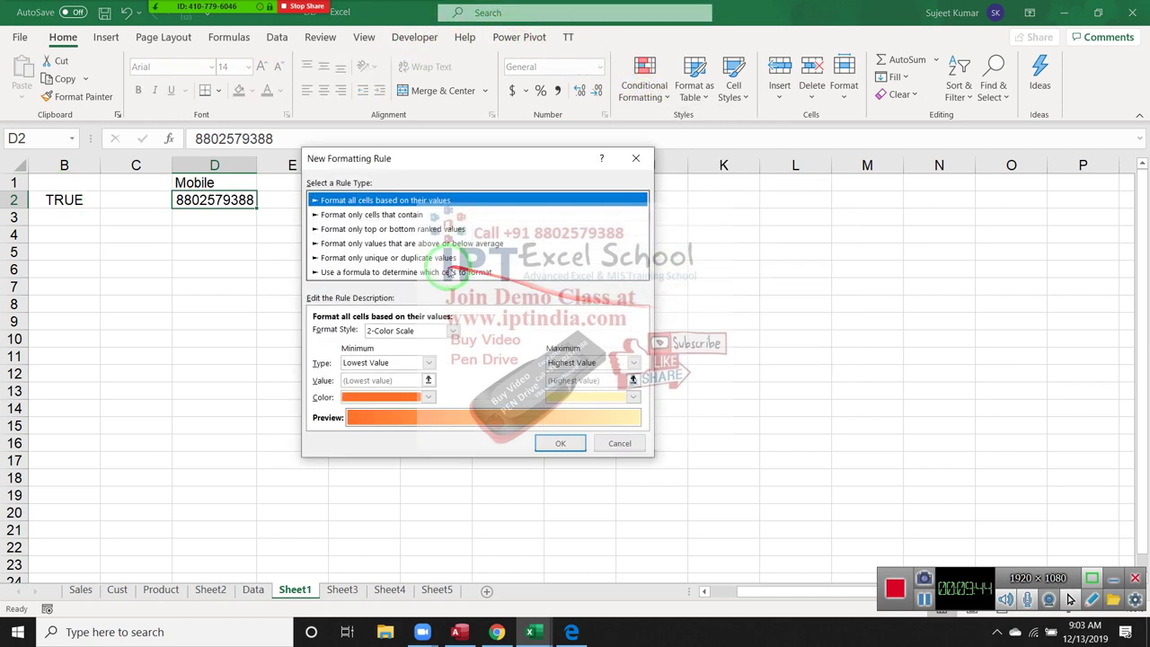
{"action": "left_click", "coordinate": [399, 271]}
{"action": "left_click", "coordinate": [355, 339]}
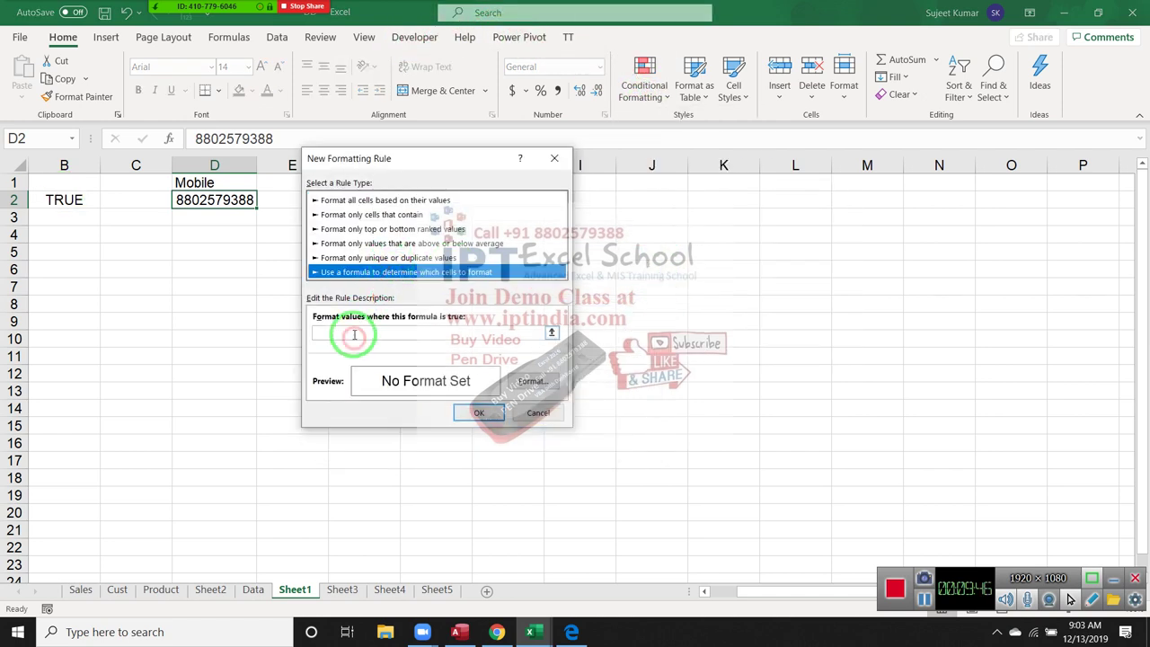
{"action": "left_click_drag", "start_coordinate": [372, 154], "coordinate": [510, 157]}
{"action": "type", "text": "=len("}
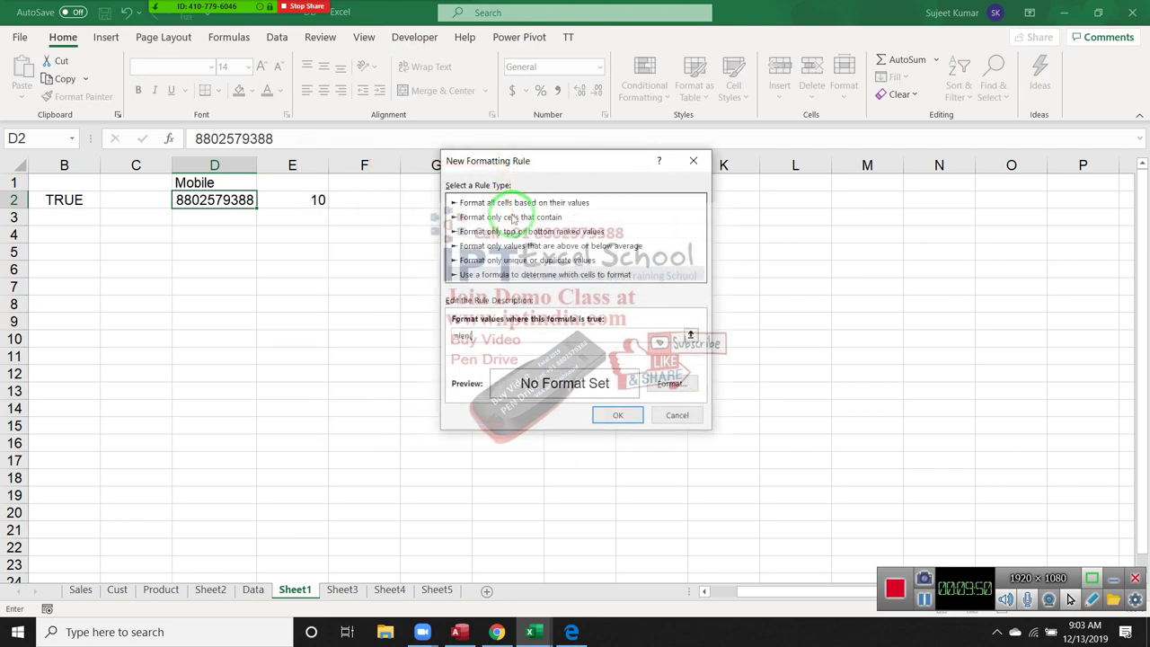
{"action": "left_click", "coordinate": [225, 199]}
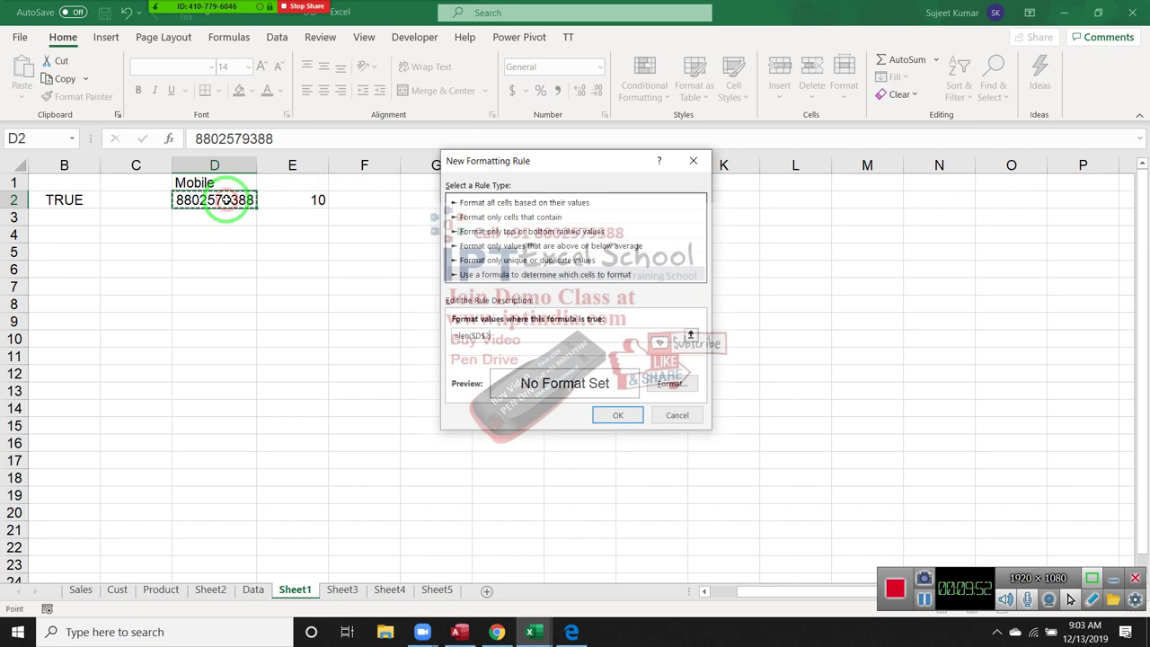
{"action": "type", "text": ")"}
{"action": "key", "text": "BackSpace"}
{"action": "type", "text": "10"}
Choose a red fill for the length rule
{"action": "left_click", "coordinate": [675, 384]}
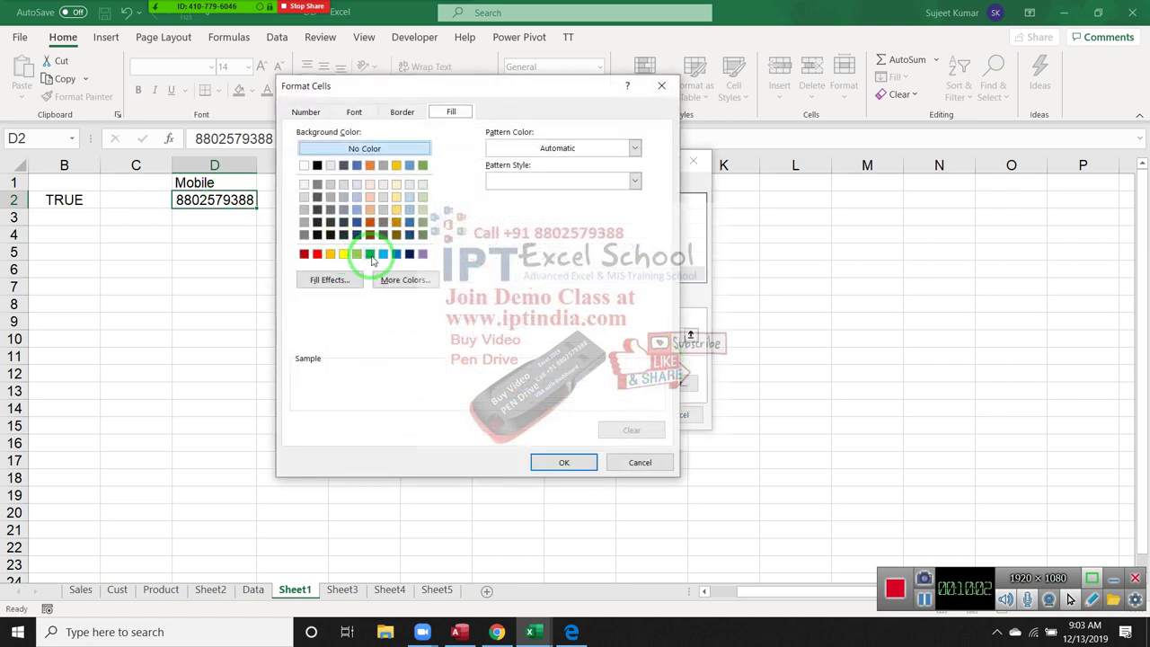
{"action": "left_click", "coordinate": [316, 255]}
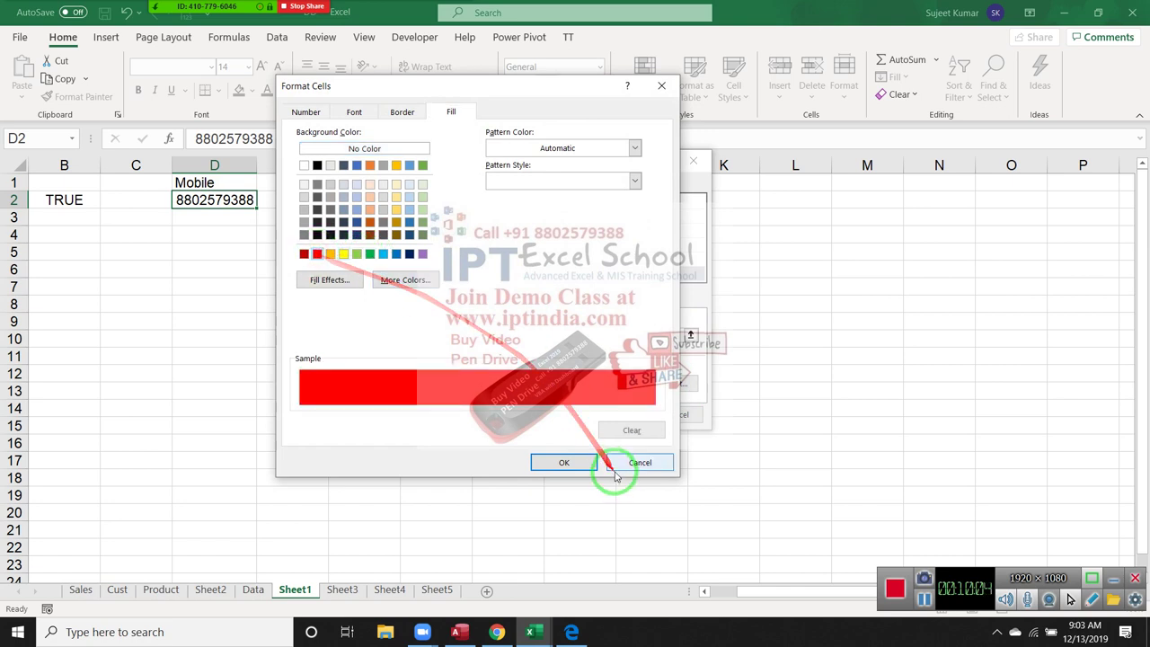
{"action": "left_click", "coordinate": [566, 463]}
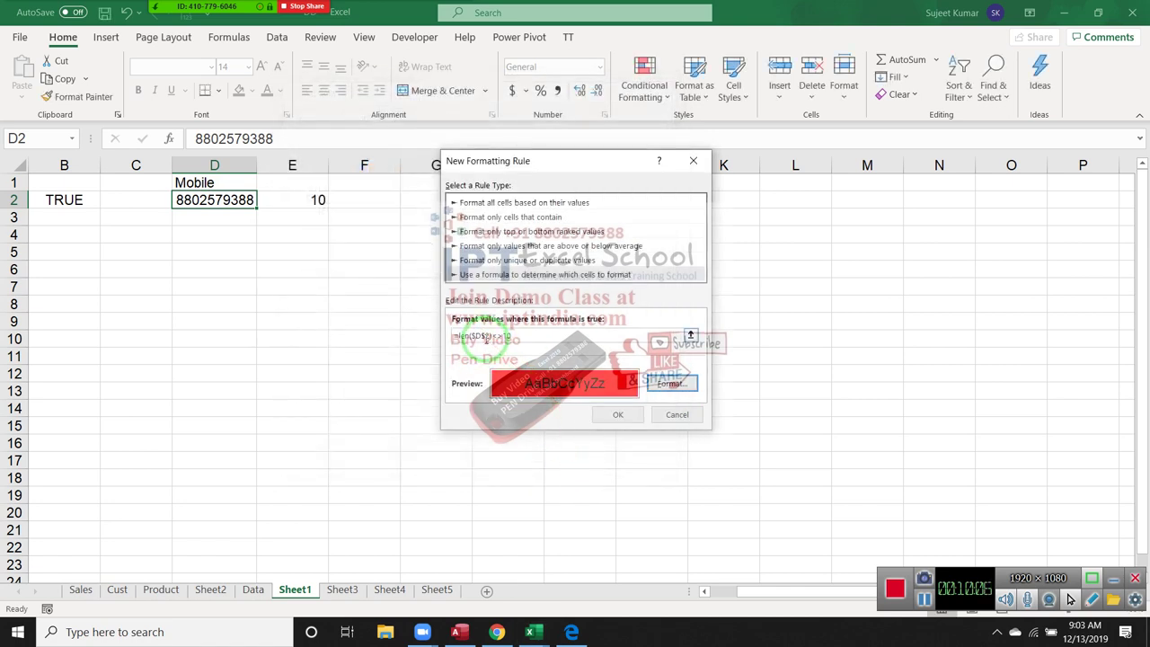
{"action": "left_click", "coordinate": [498, 338]}
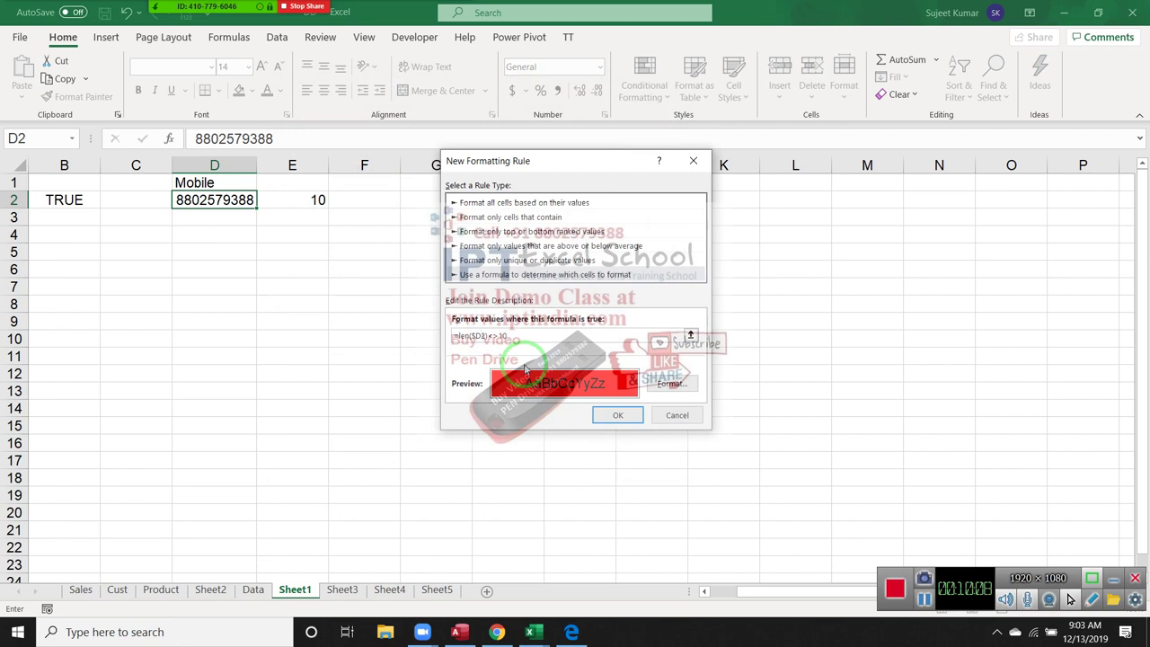
Confirm the red length rule and paint D2's formatting onto D3:D13
{"action": "left_click", "coordinate": [624, 416]}
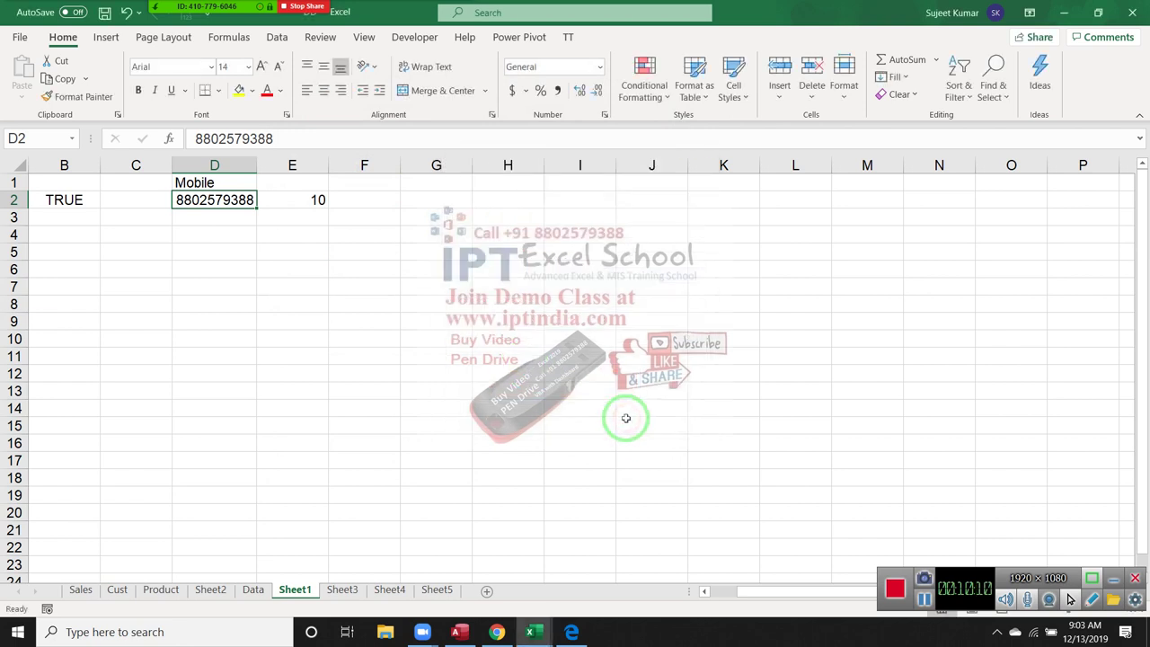
{"action": "left_click", "coordinate": [84, 97]}
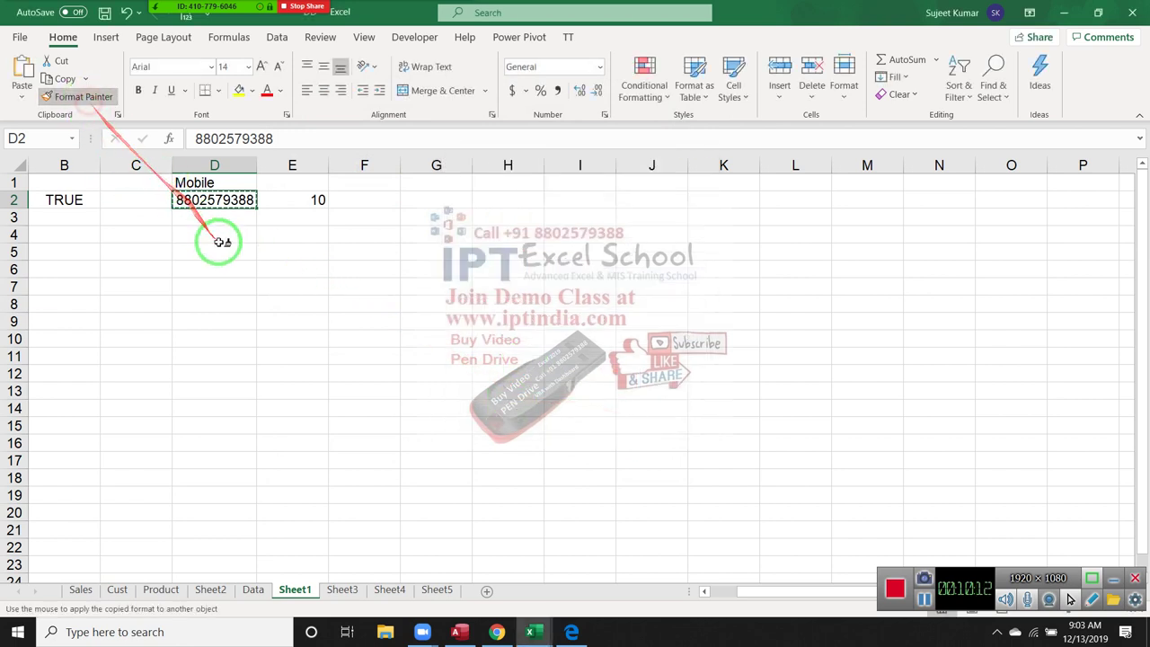
{"action": "left_click_drag", "start_coordinate": [216, 220], "coordinate": [212, 392]}
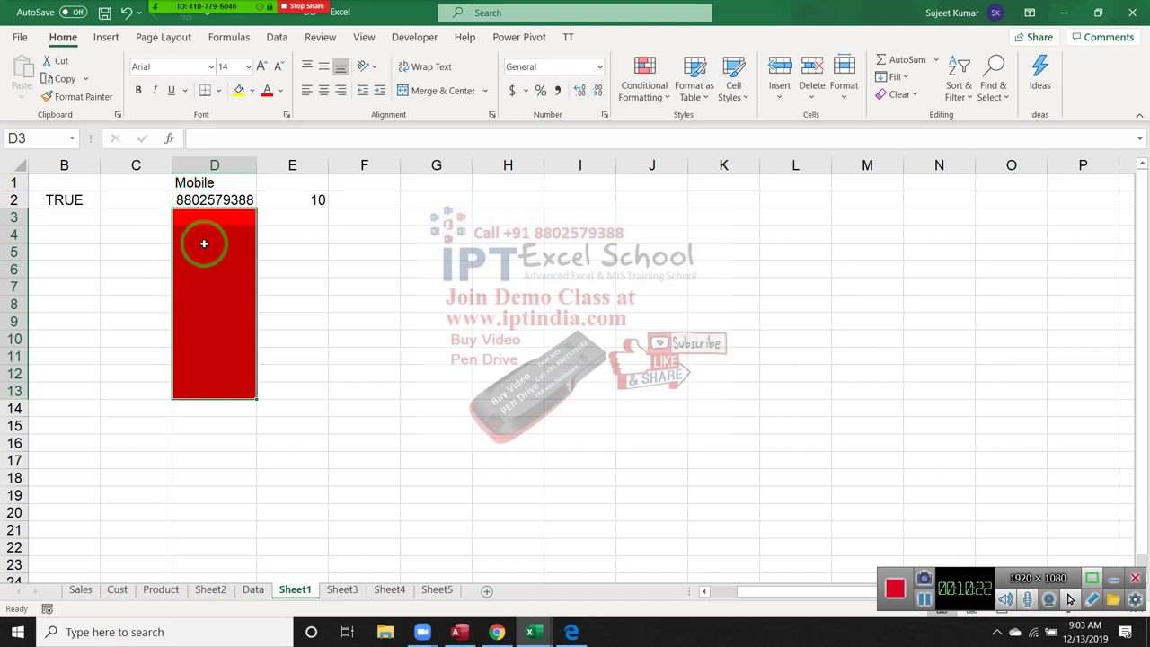
Enter =LEN(D3) in E3, which returns 0, then reselect D2
{"action": "left_click", "coordinate": [316, 225]}
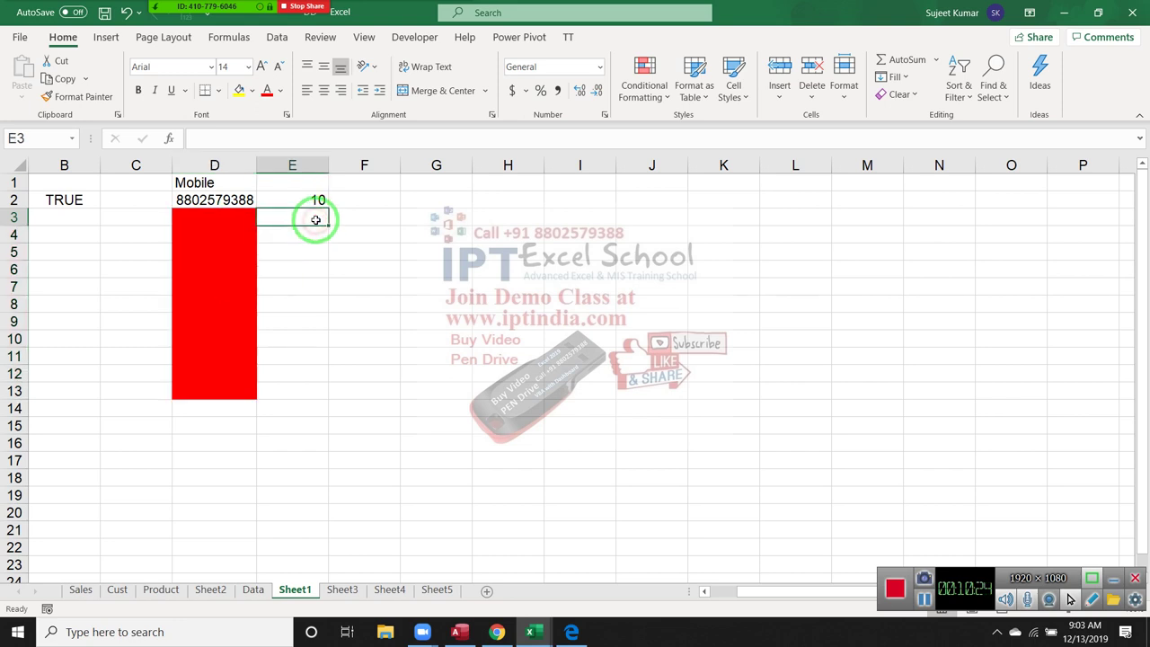
{"action": "type", "text": "=le"}
{"action": "key", "text": "Down"}
{"action": "key", "text": "Tab"}
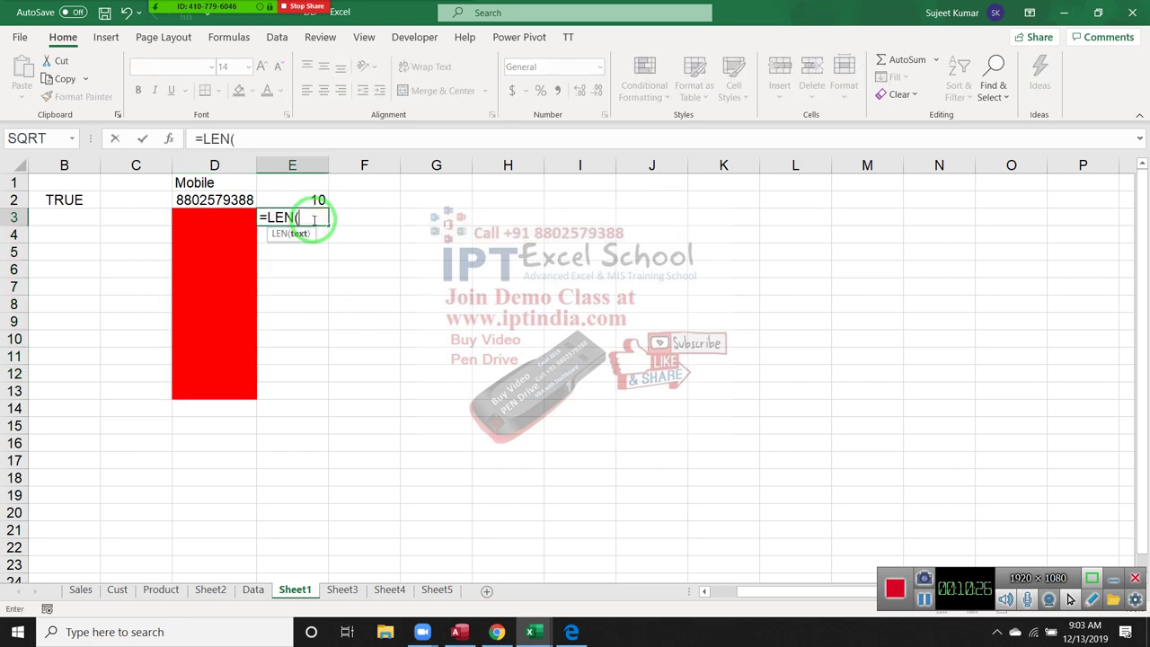
{"action": "key", "text": "Left"}
{"action": "key", "text": "Return"}
{"action": "left_click", "coordinate": [313, 220]}
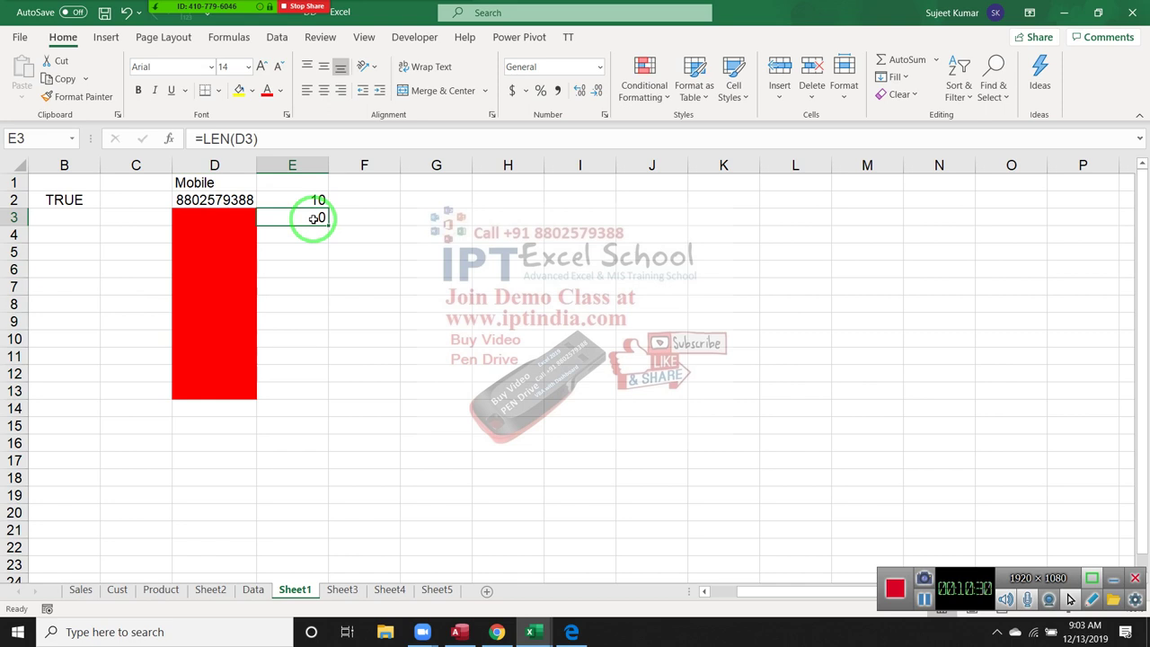
{"action": "left_click", "coordinate": [235, 198]}
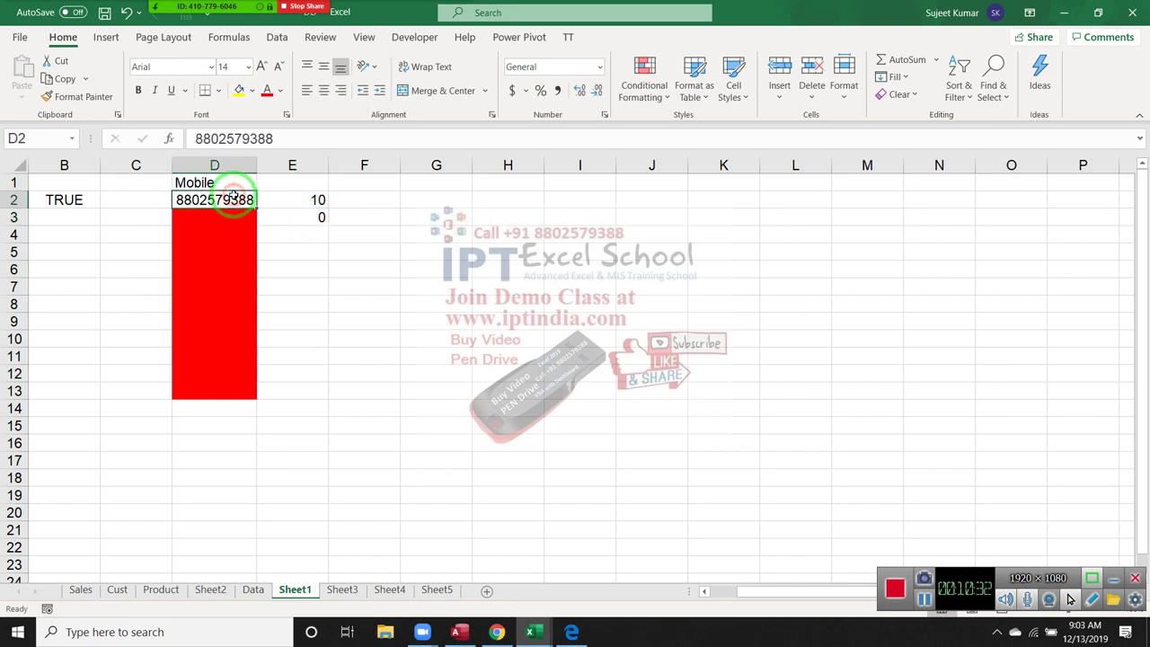
{"action": "left_click", "coordinate": [644, 79]}
Open the D-column length rule from Manage Rules and place the caret in its LEN formula
{"action": "left_click", "coordinate": [669, 333]}
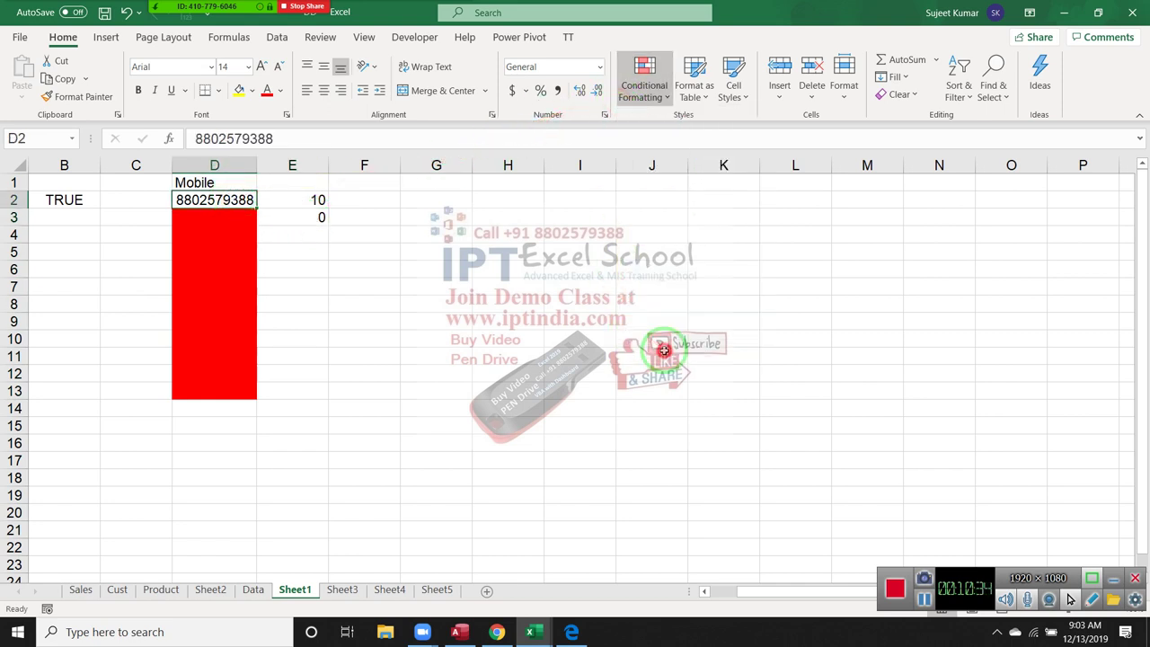
{"action": "double_click", "coordinate": [539, 271]}
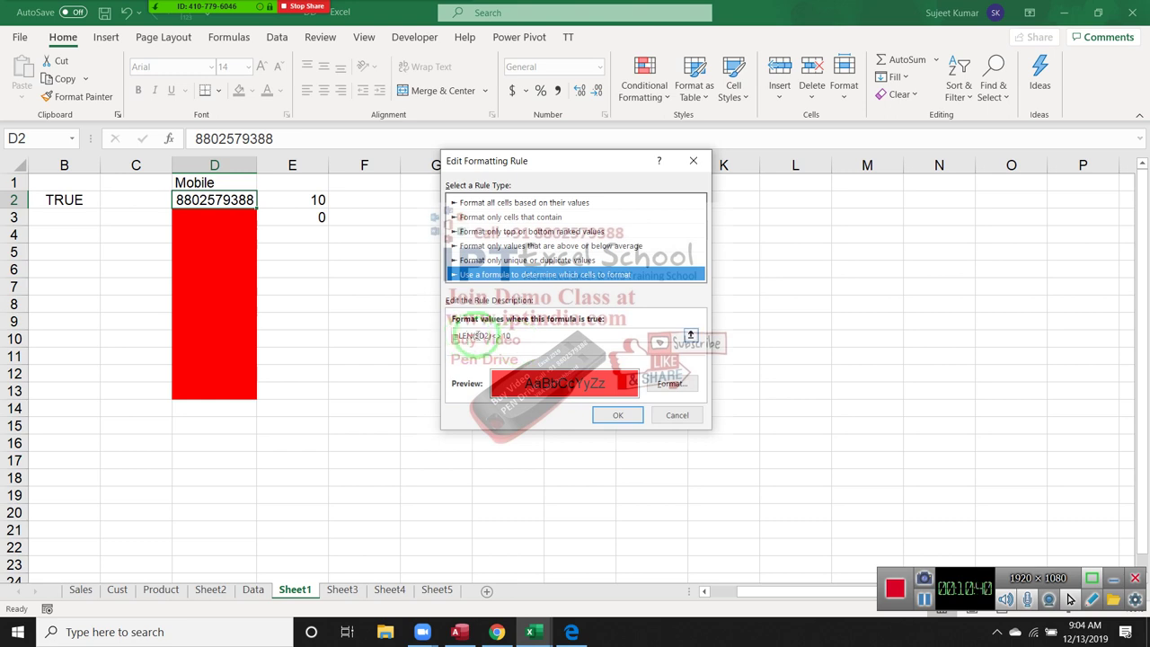
{"action": "left_click", "coordinate": [508, 336]}
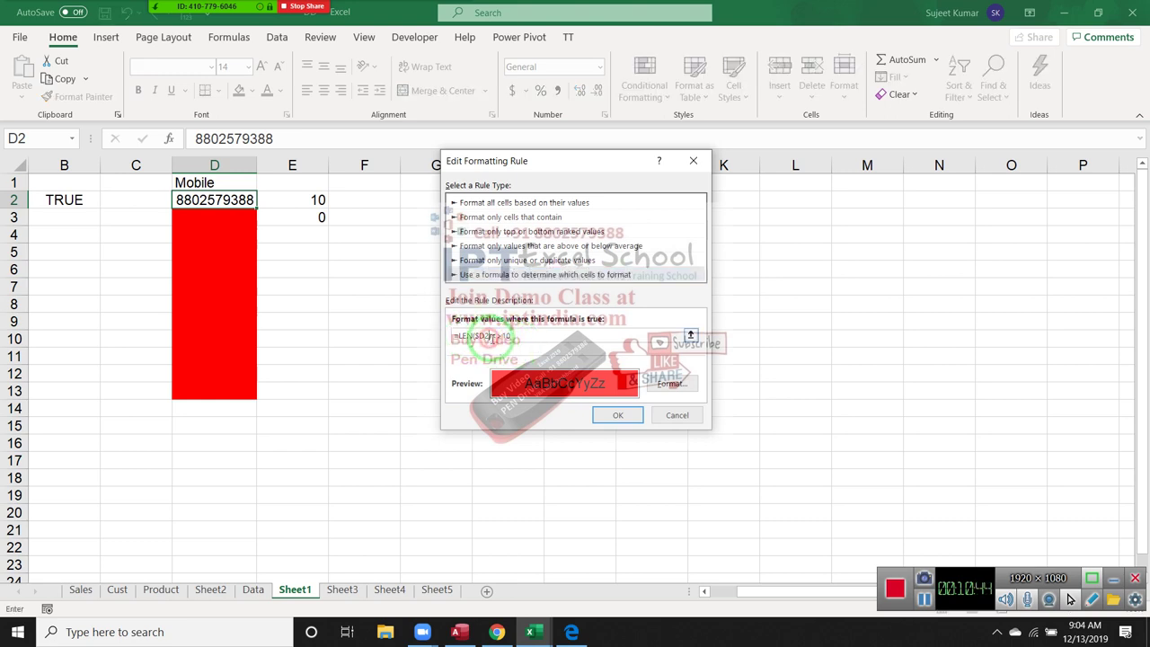
{"action": "left_click", "coordinate": [486, 335]}
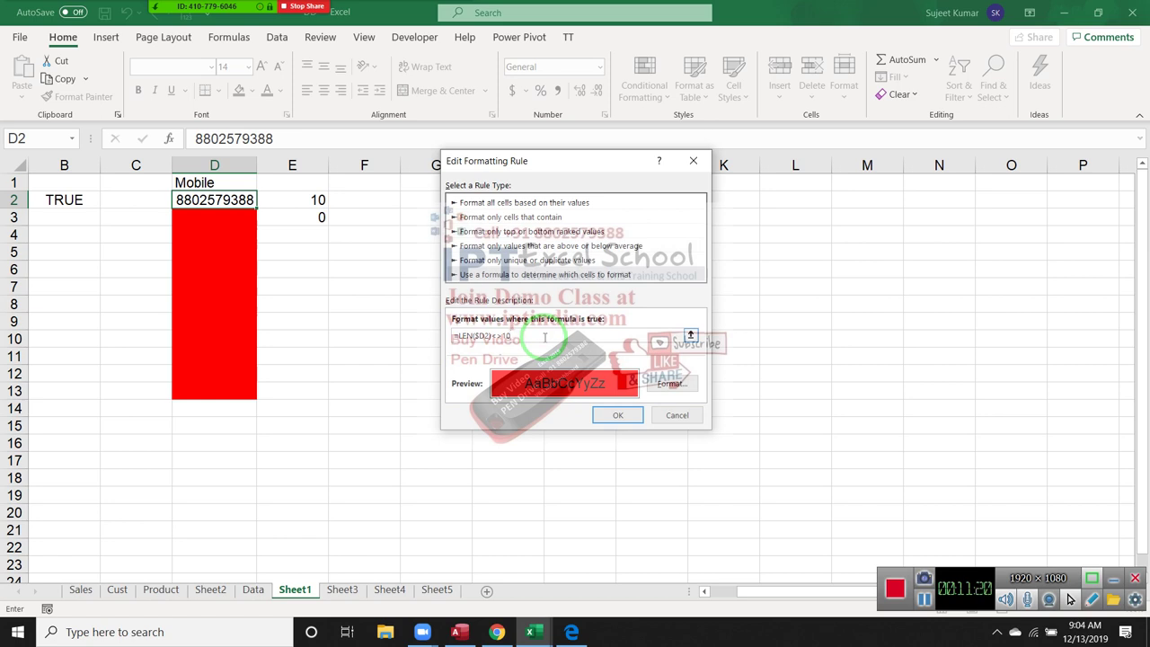
{"action": "left_click", "coordinate": [457, 335]}
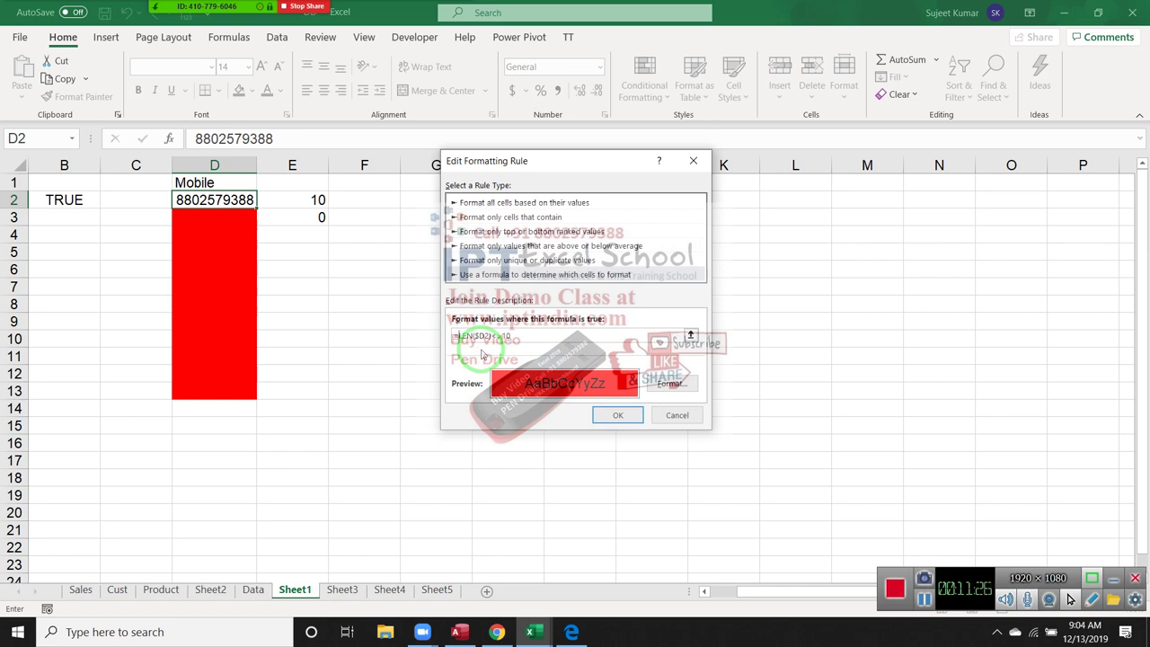
Change the length rule's formula to =AND(LEN($D2)<>10,LEN($D$2)>0) and confirm it
{"action": "type", "text": "and"}
{"action": "type", "text": "("}
{"action": "left_click", "coordinate": [544, 337]}
{"action": "type", "text": ","}
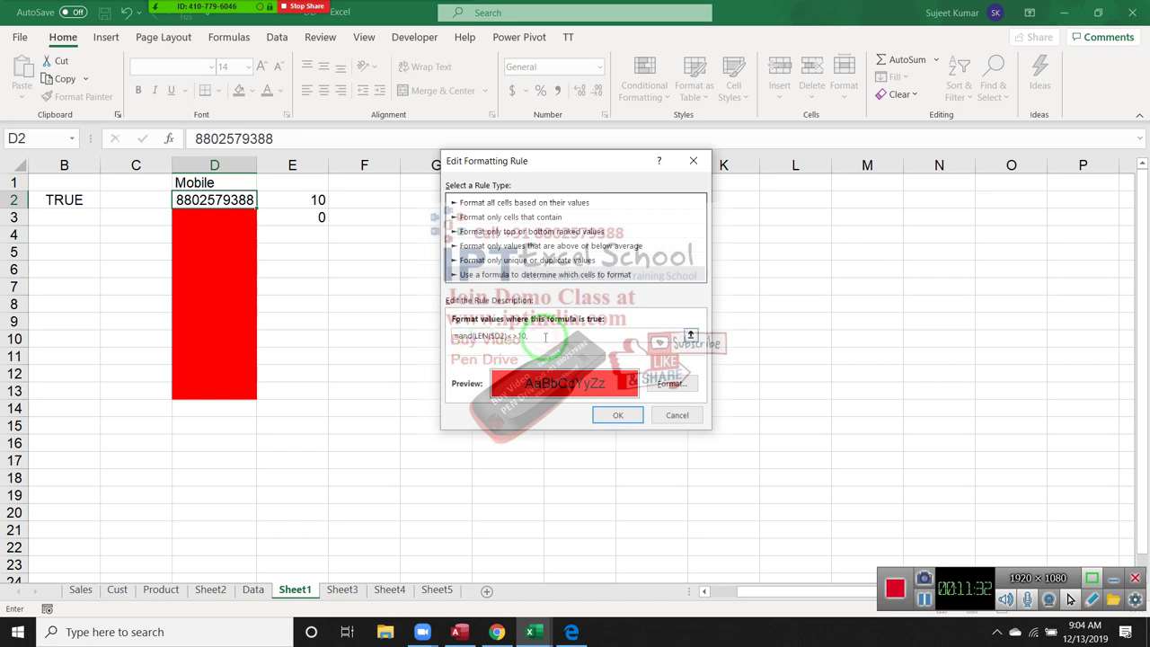
{"action": "type", "text": "le"}
{"action": "type", "text": "n("}
{"action": "left_click", "coordinate": [196, 197]}
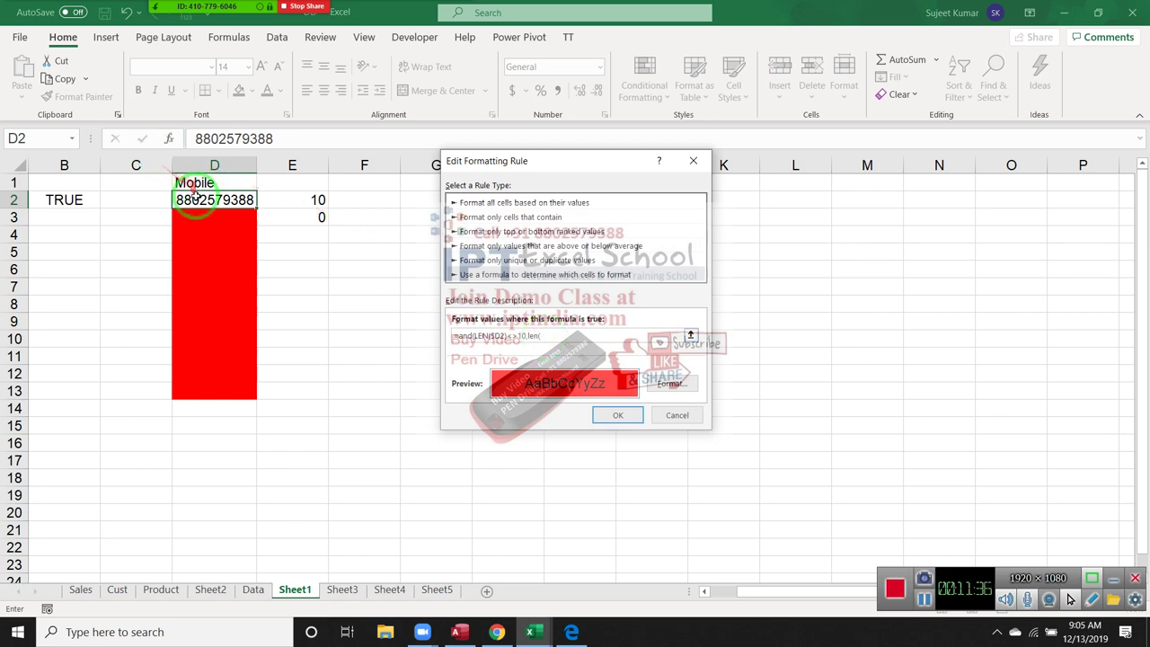
{"action": "type", "text": ")>0"}
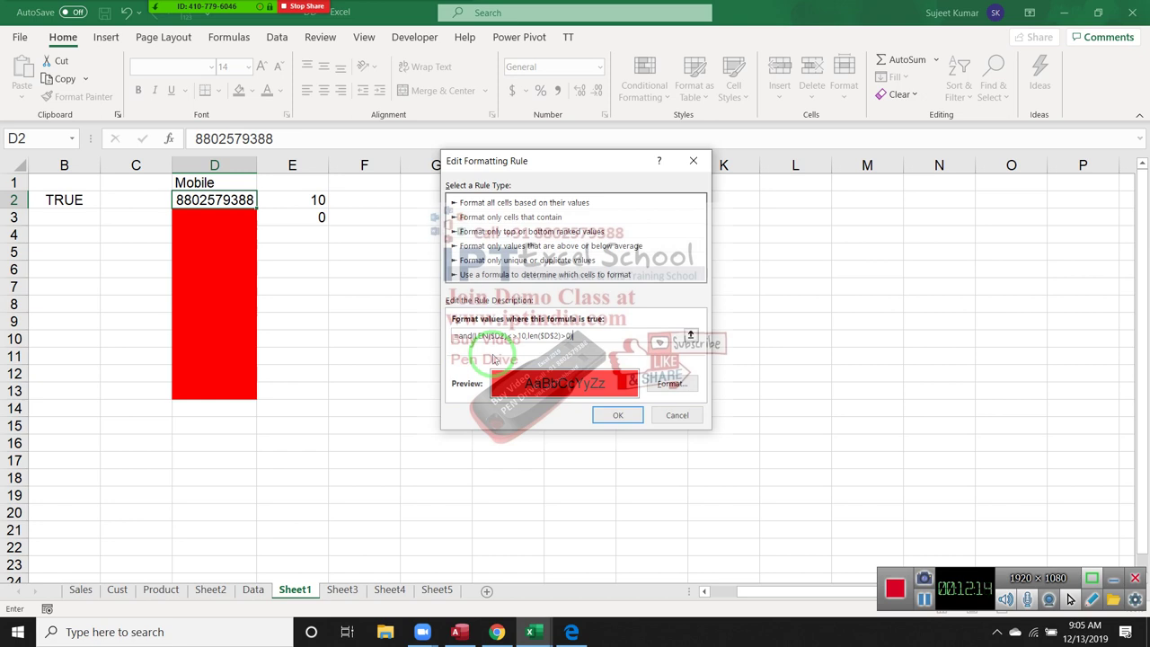
{"action": "left_click", "coordinate": [616, 415]}
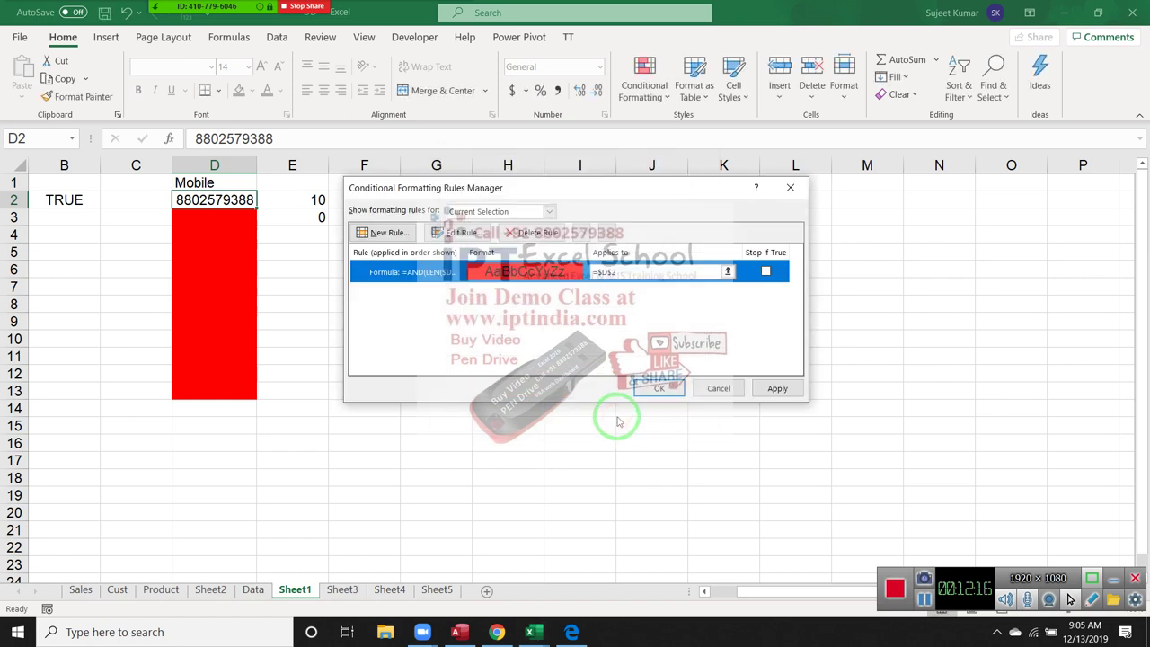
Apply the revised rule, then clear all conditional formatting rules from D3:D13
{"action": "left_click", "coordinate": [776, 388]}
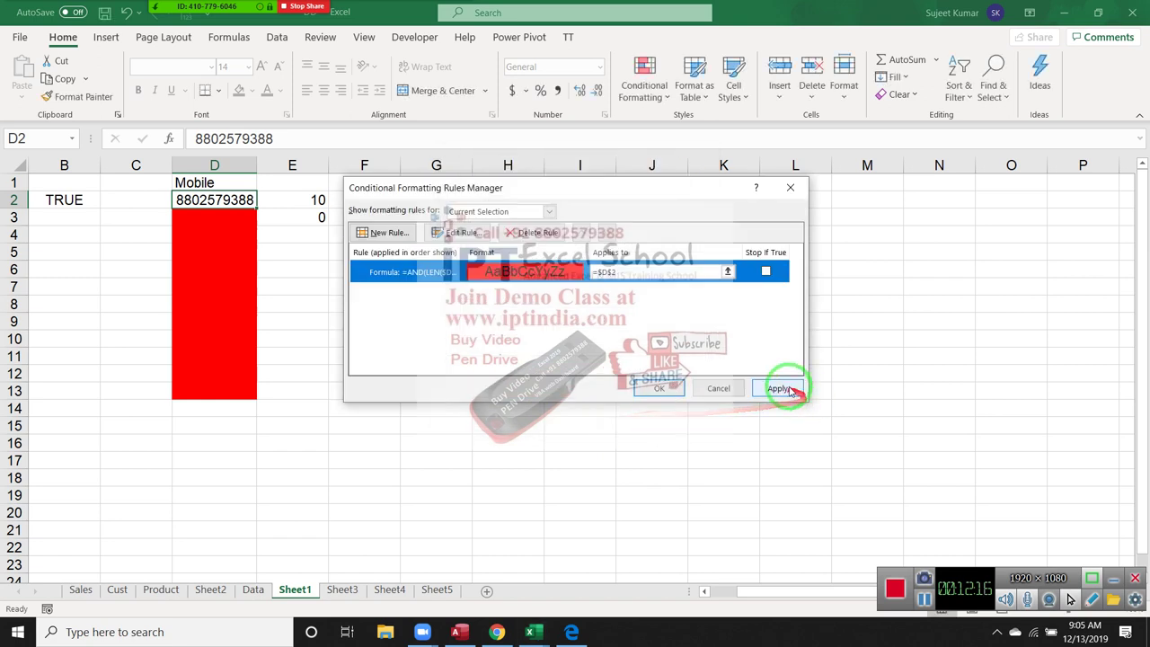
{"action": "left_click", "coordinate": [668, 392]}
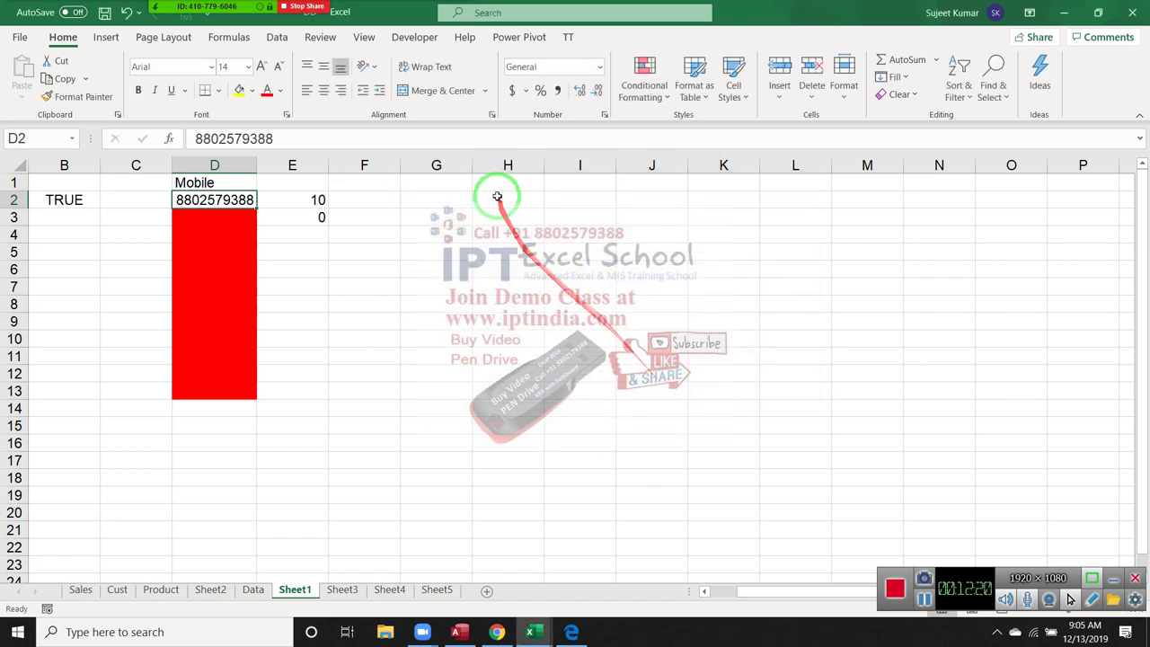
{"action": "left_click", "coordinate": [242, 218]}
{"action": "left_click_drag", "start_coordinate": [242, 217], "coordinate": [237, 388]}
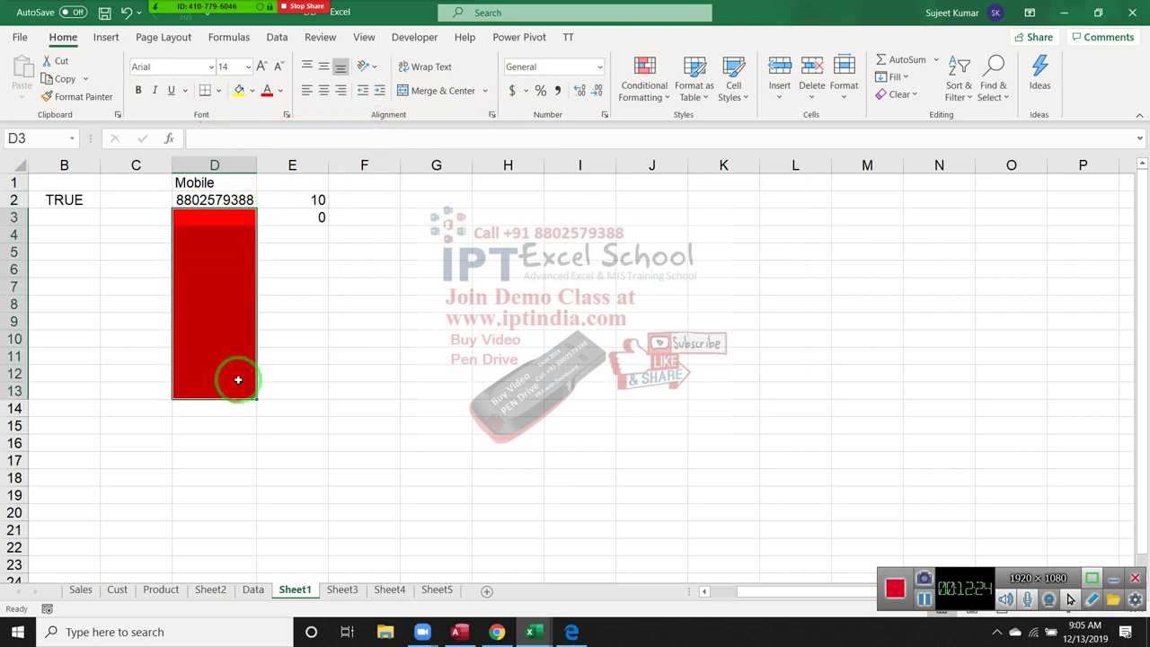
{"action": "left_click", "coordinate": [644, 81]}
{"action": "mouse_move", "coordinate": [683, 327]}
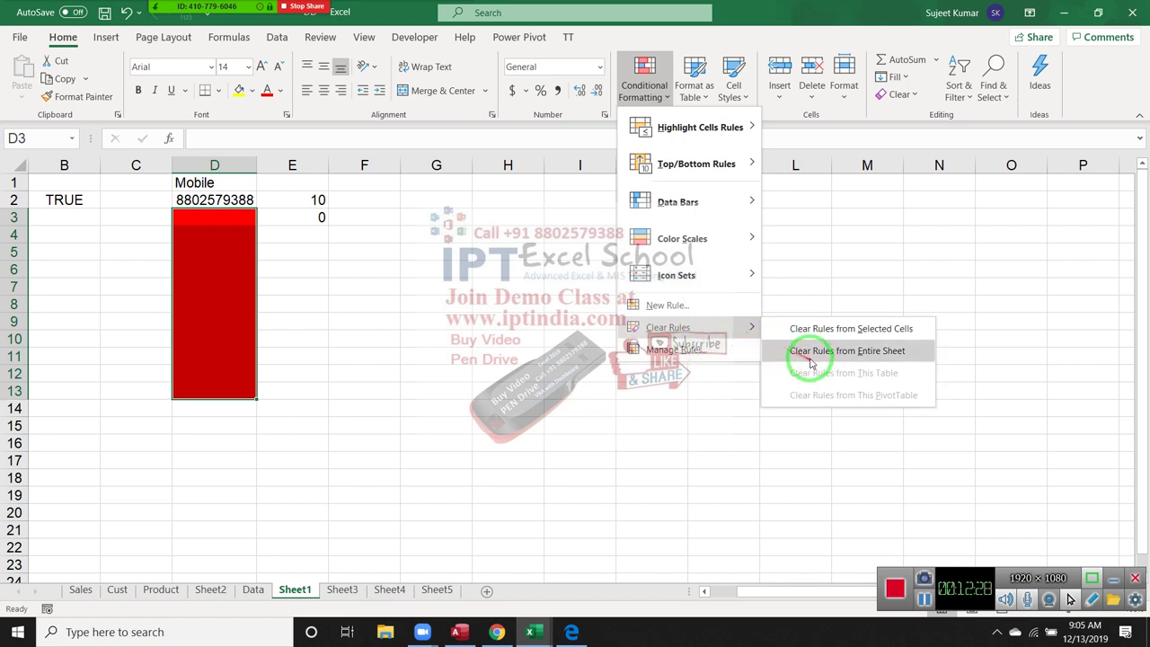
{"action": "left_click", "coordinate": [805, 327]}
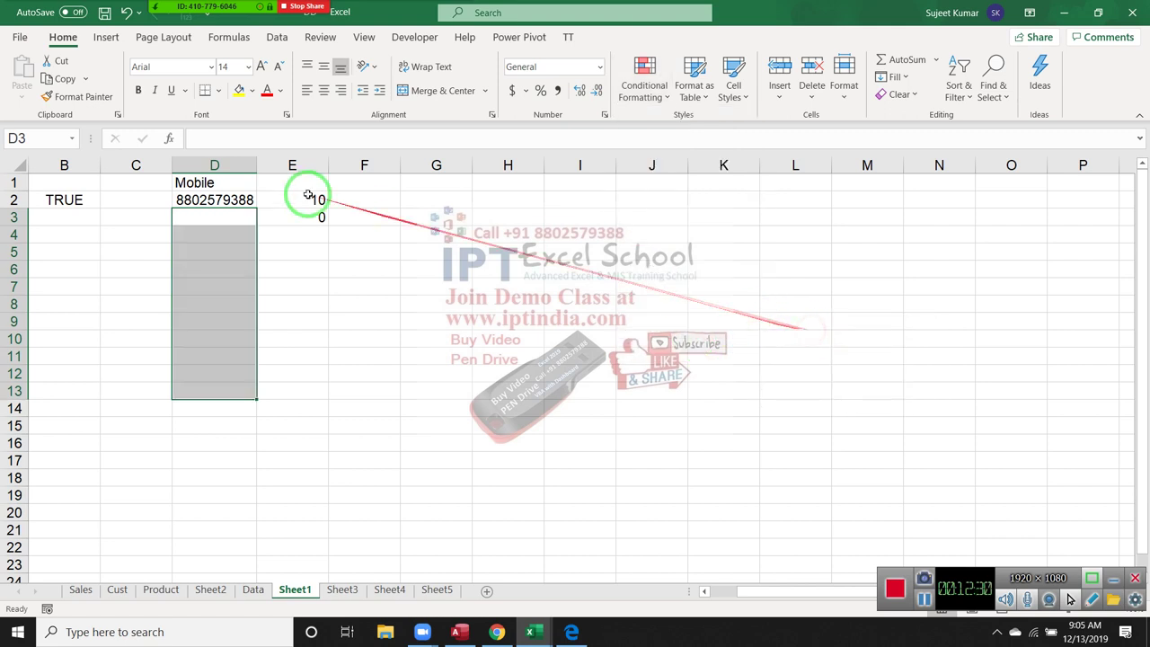
Format-paint D2's rule onto D3:D12 and re-apply it in the Rules Manager
{"action": "left_click", "coordinate": [232, 199]}
{"action": "left_click", "coordinate": [76, 96]}
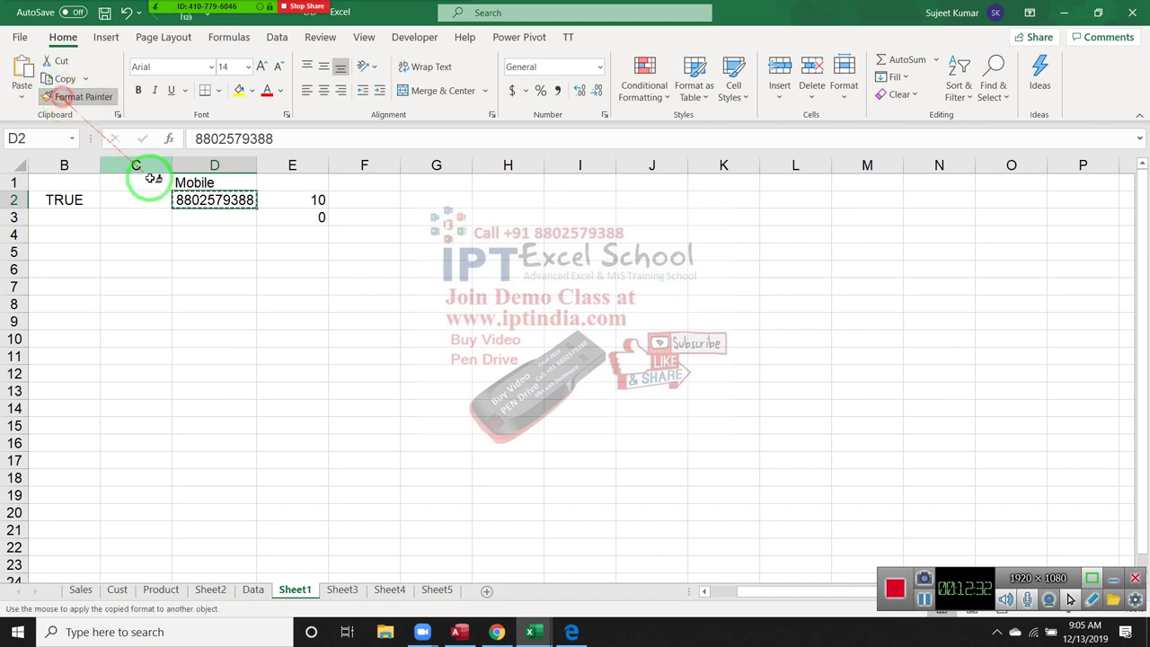
{"action": "left_click_drag", "start_coordinate": [213, 217], "coordinate": [218, 370]}
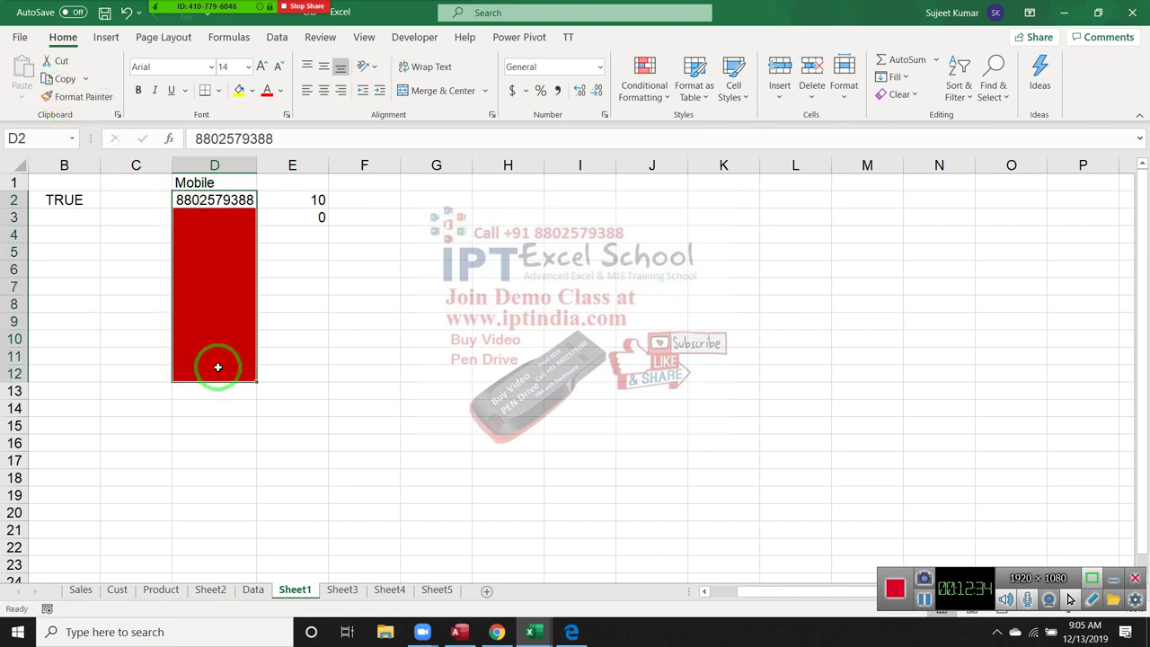
{"action": "left_click", "coordinate": [644, 86]}
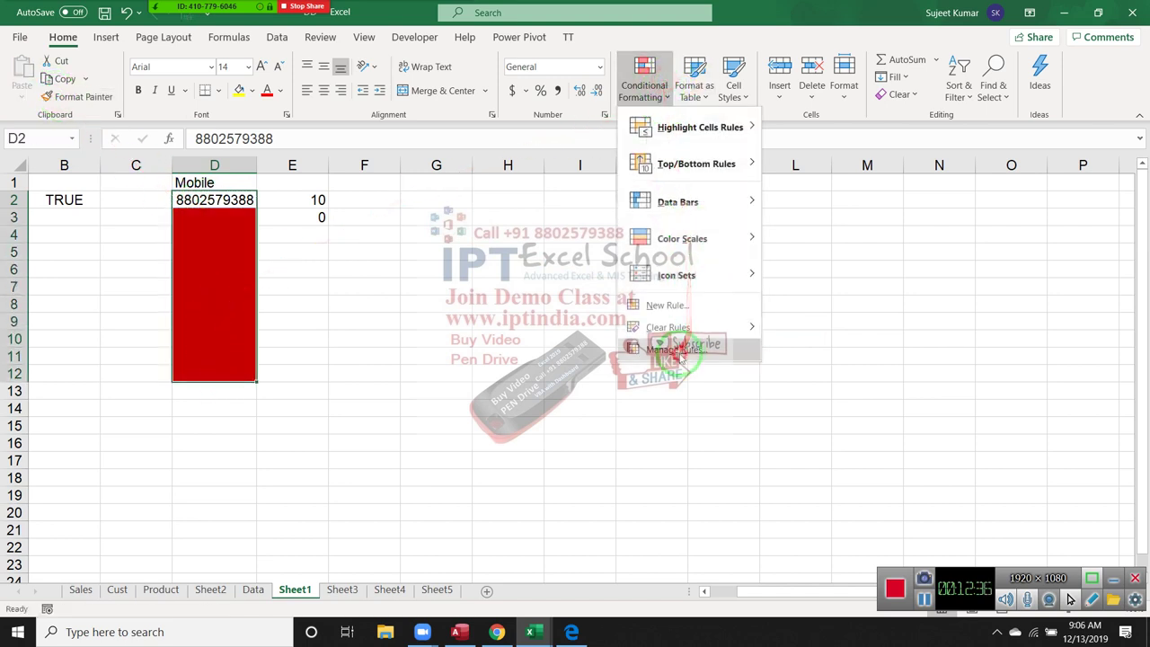
{"action": "left_click", "coordinate": [672, 354]}
{"action": "double_click", "coordinate": [554, 269]}
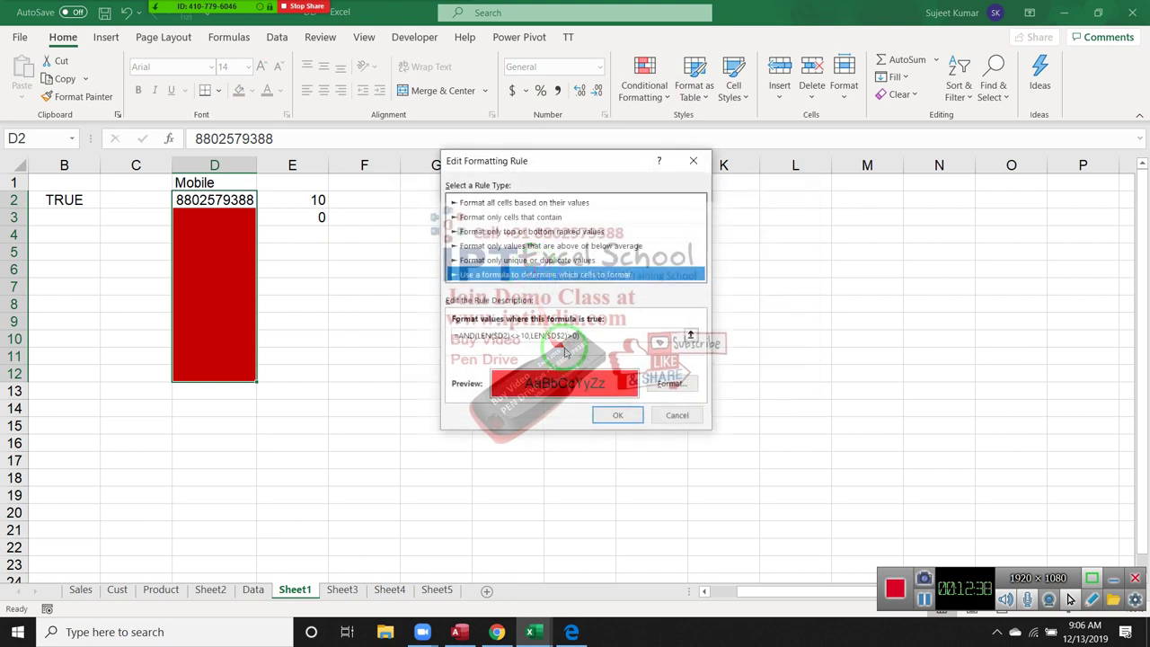
{"action": "left_click", "coordinate": [562, 335]}
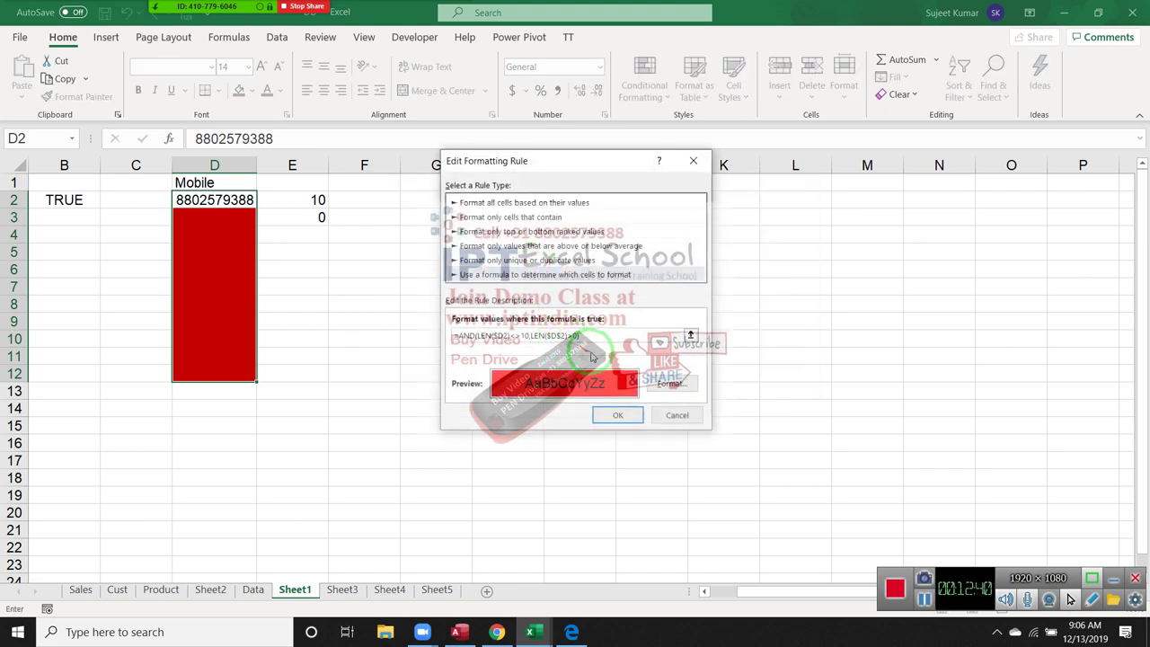
{"action": "left_click", "coordinate": [614, 414]}
{"action": "left_click", "coordinate": [777, 388]}
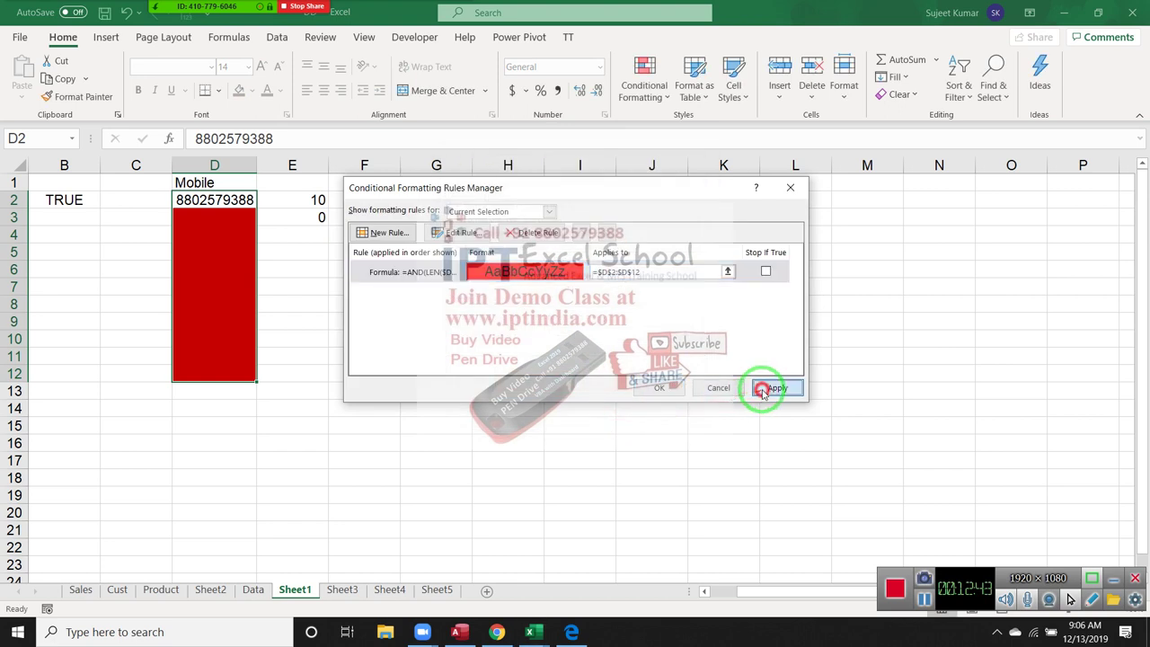
{"action": "left_click", "coordinate": [660, 388]}
Enter 88 in D3 to test the wrong-length highlight
{"action": "left_click", "coordinate": [241, 217]}
{"action": "type", "text": "88"}
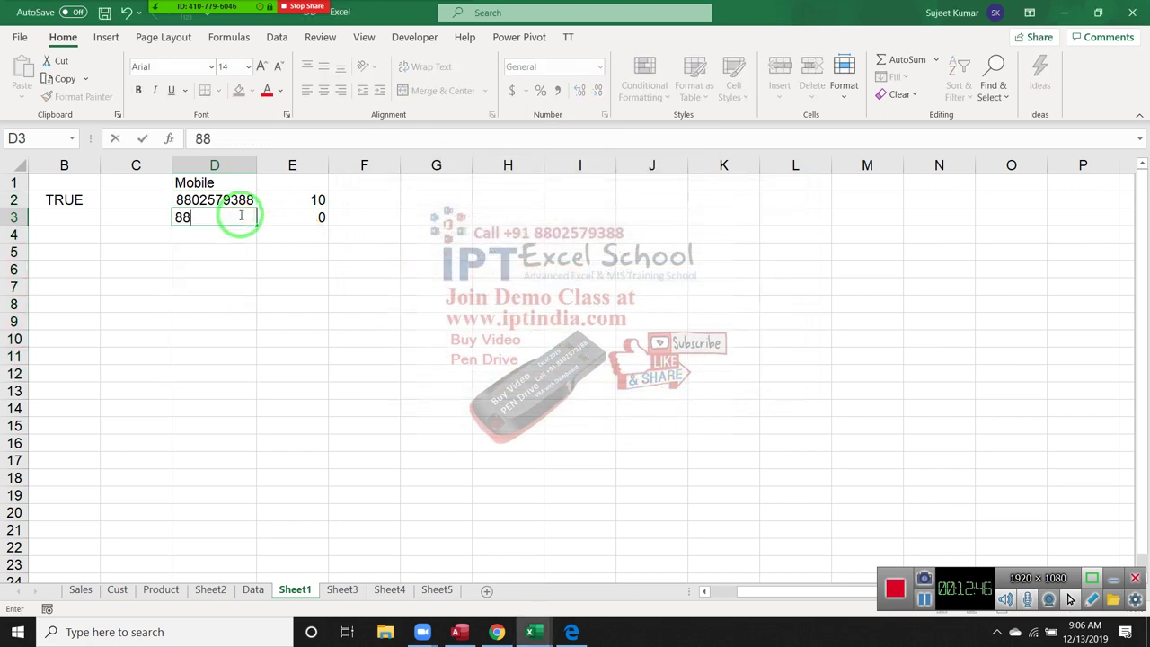
{"action": "key", "text": "Return"}
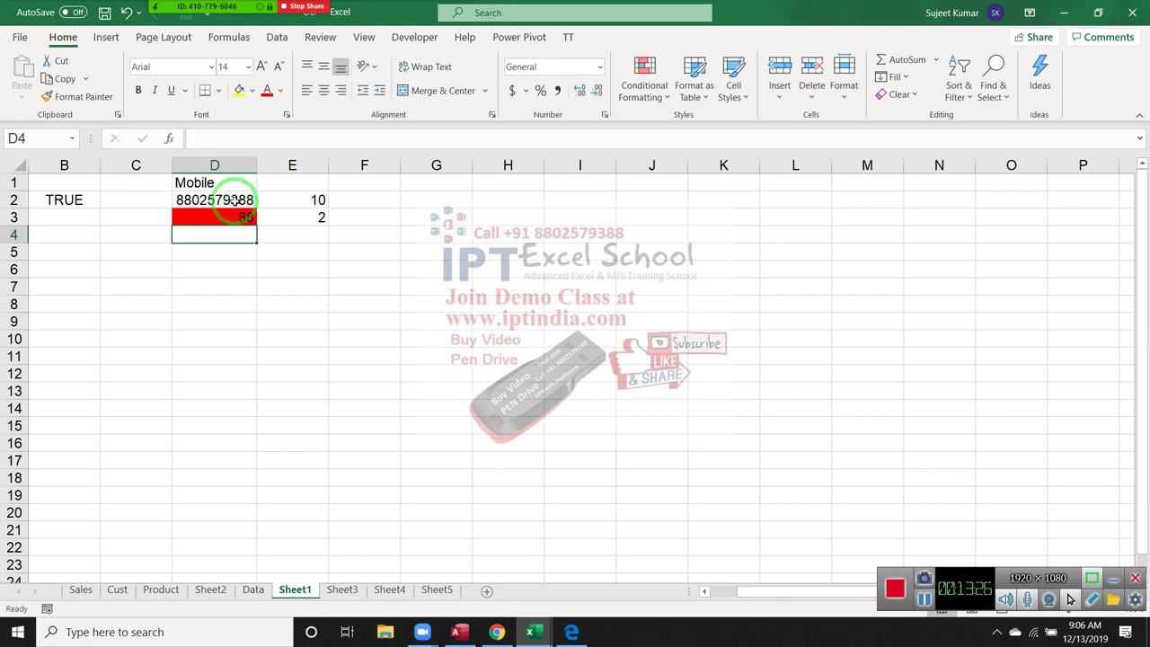
Review the values in D2 and D3 and the length formula beside them
{"action": "left_click", "coordinate": [234, 200]}
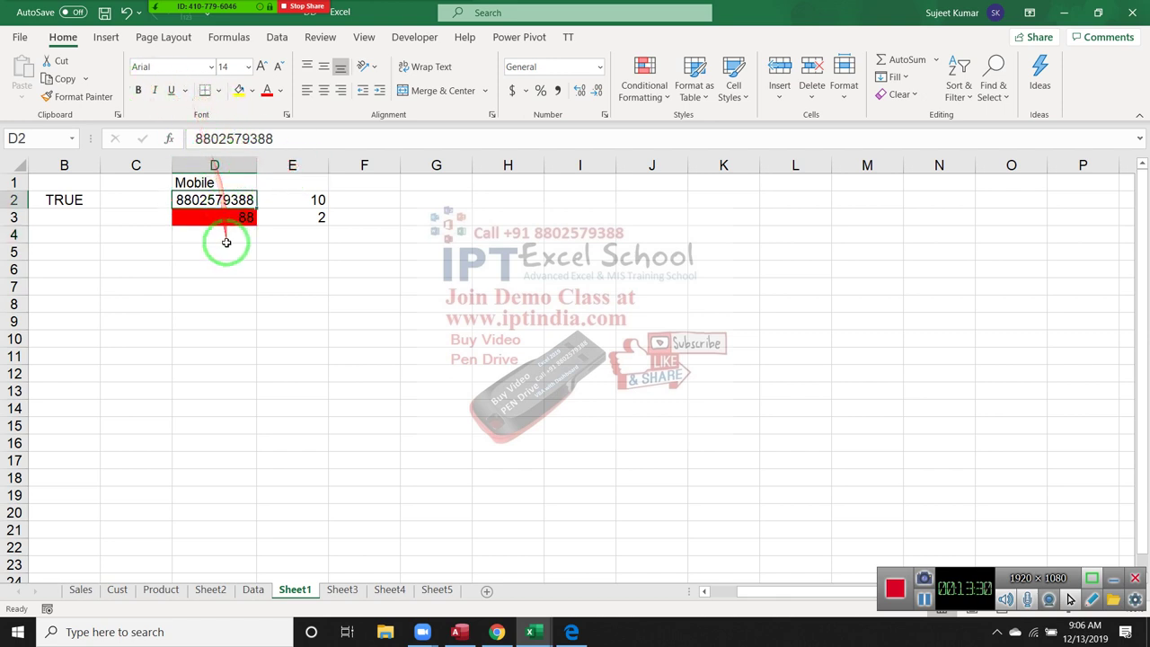
{"action": "left_click", "coordinate": [226, 241]}
{"action": "left_click", "coordinate": [227, 220]}
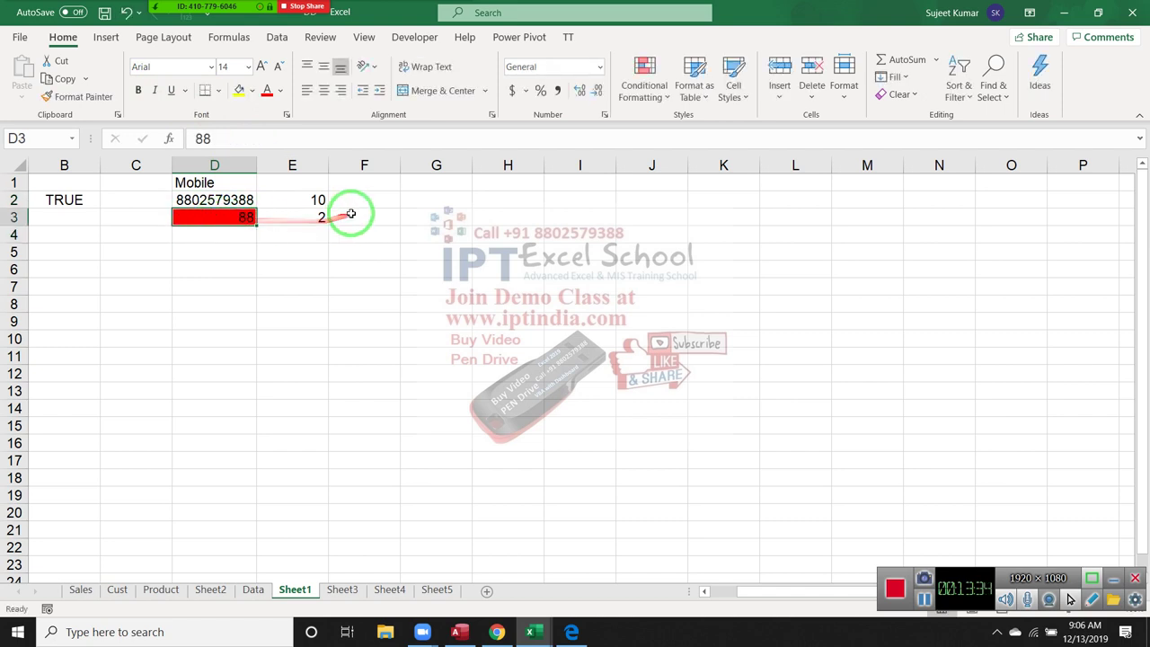
{"action": "left_click", "coordinate": [306, 215]}
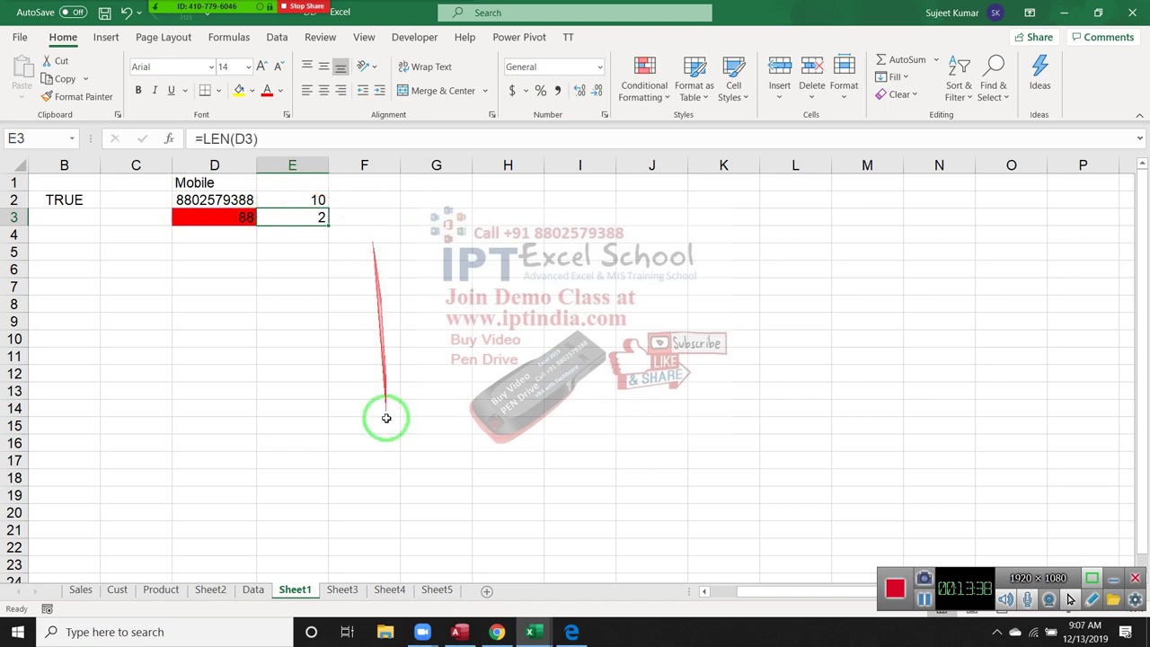
Enter Name in B12, then 1-Dec in C12 filled right to 13-Dec in O12
{"action": "left_click", "coordinate": [82, 373]}
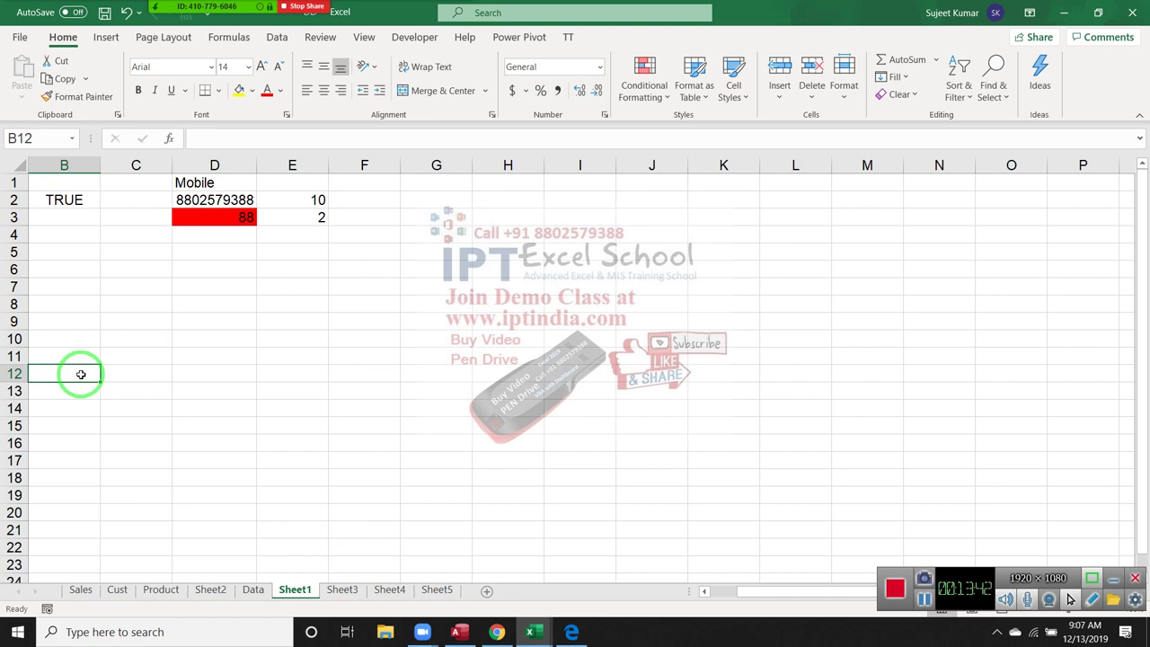
{"action": "type", "text": "Name"}
{"action": "key", "text": "Return"}
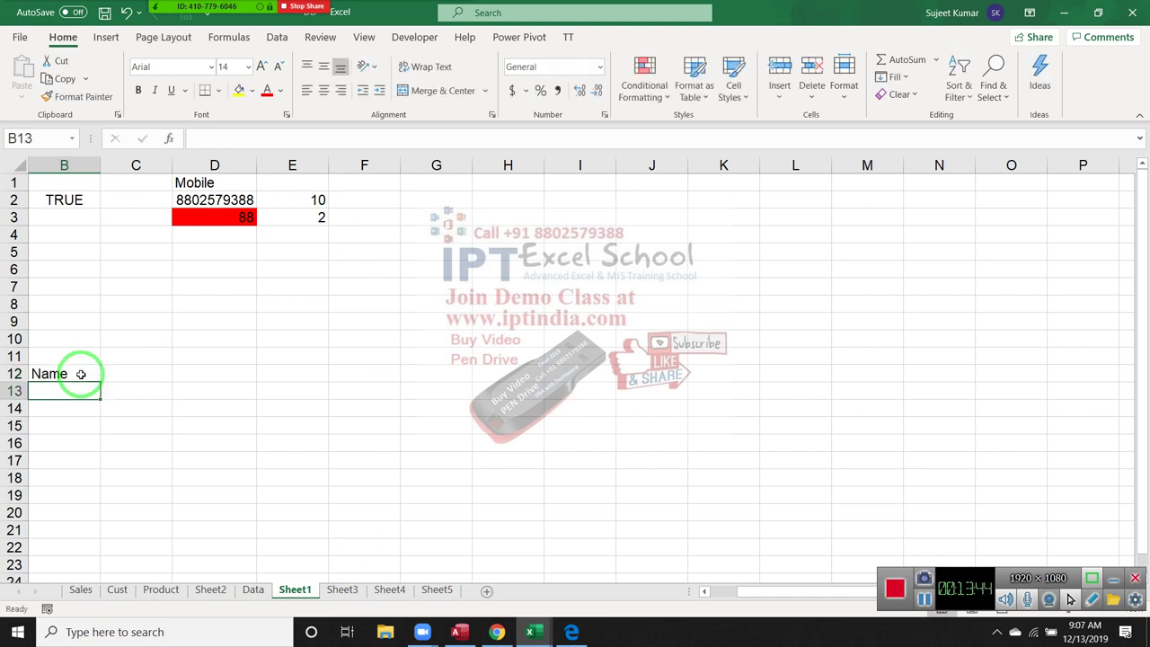
{"action": "left_click", "coordinate": [81, 373]}
{"action": "key", "text": "Right"}
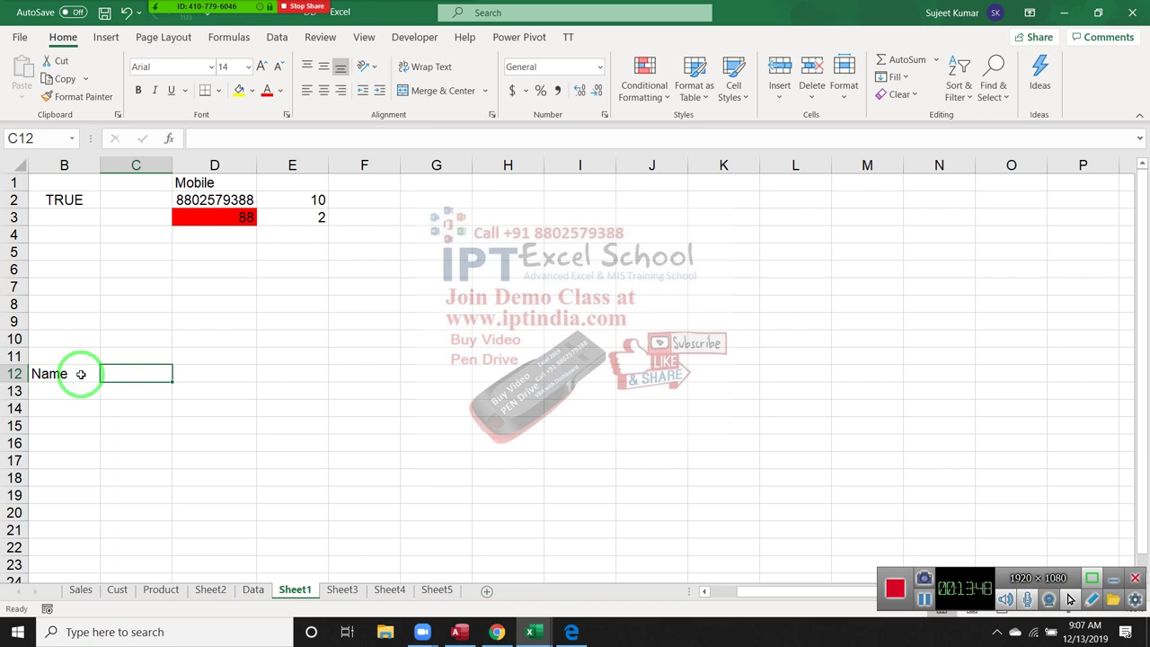
{"action": "type", "text": "12"}
{"action": "type", "text": "1"}
{"action": "key", "text": "Tab"}
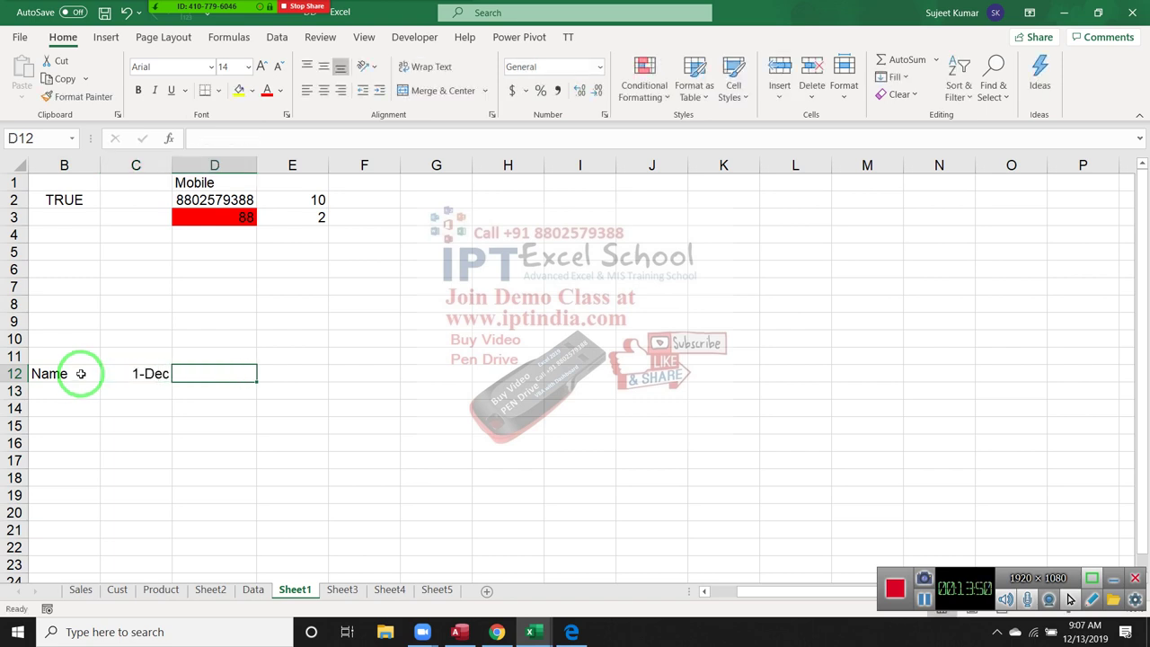
{"action": "key", "text": "Left"}
{"action": "mouse_move", "coordinate": [171, 381]}
{"action": "left_mouse_down"}
{"action": "mouse_move", "coordinate": [665, 406]}
{"action": "mouse_move", "coordinate": [1033, 409]}
{"action": "left_mouse_up"}
Enter =TEXT(C12,"DDD") in C11 to show the weekday Sun
{"action": "left_click", "coordinate": [149, 358]}
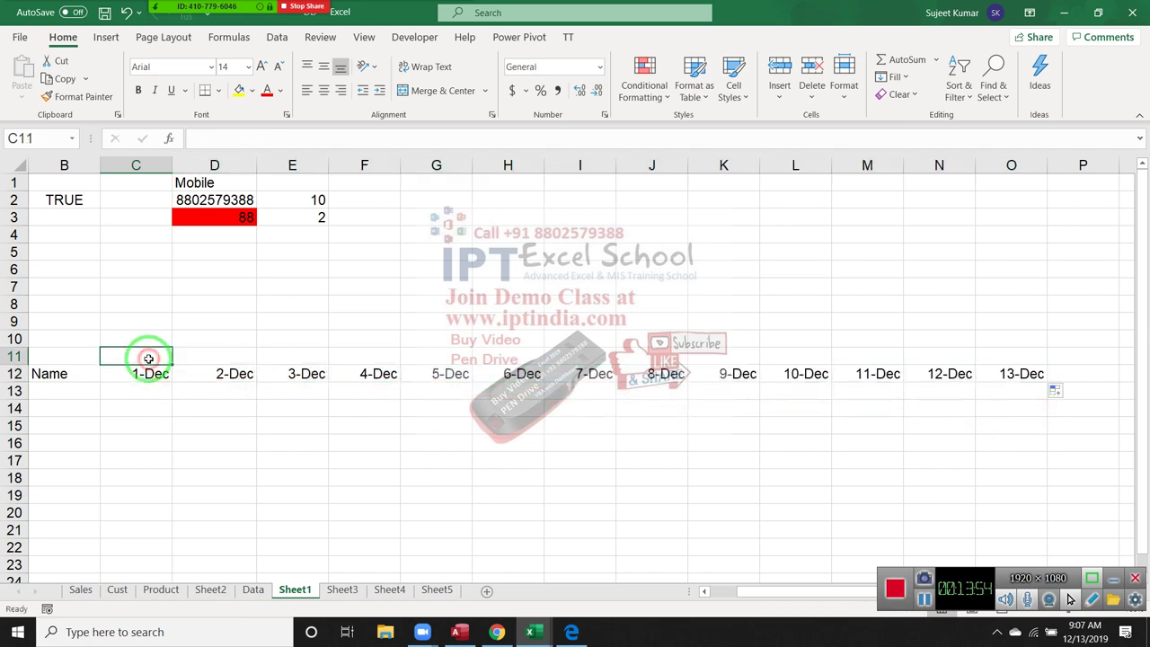
{"action": "type", "text": "=te"}
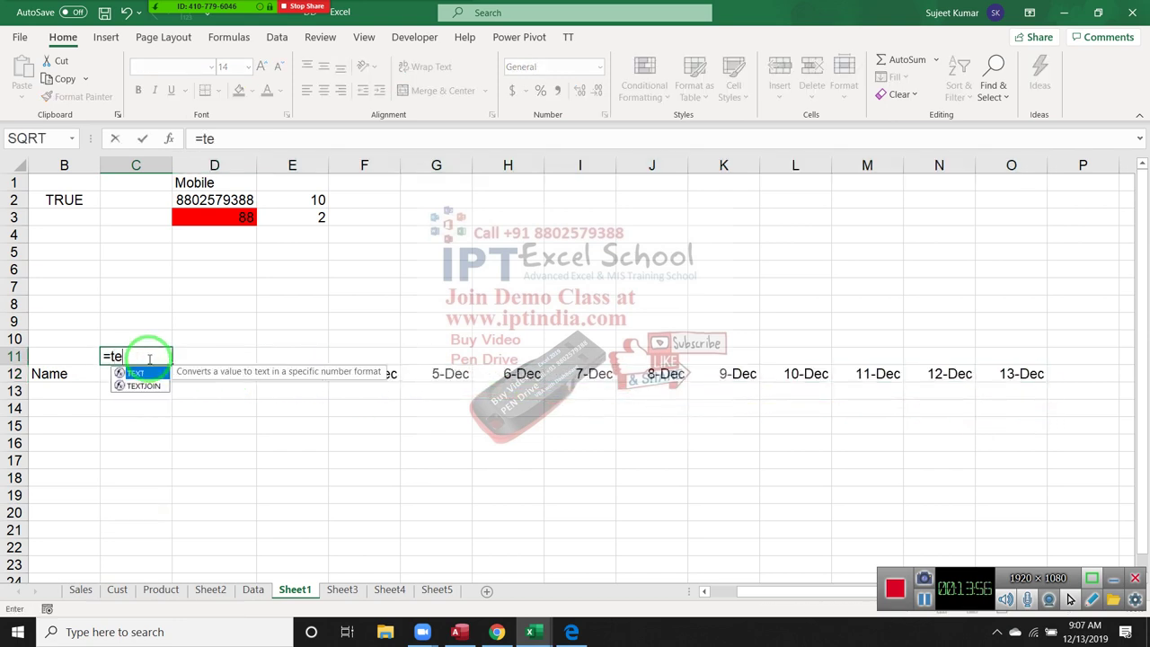
{"action": "key", "text": "Tab"}
{"action": "key", "text": "Down"}
{"action": "type", "text": ","}
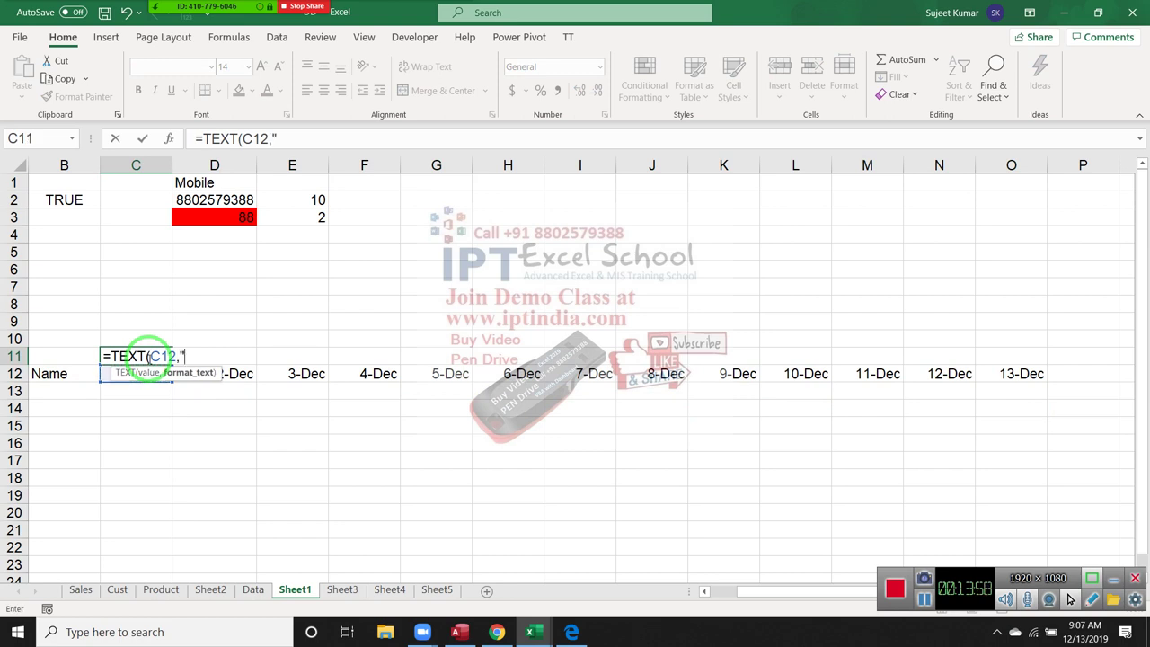
{"action": "type", "text": "\""}
{"action": "key", "text": "Return"}
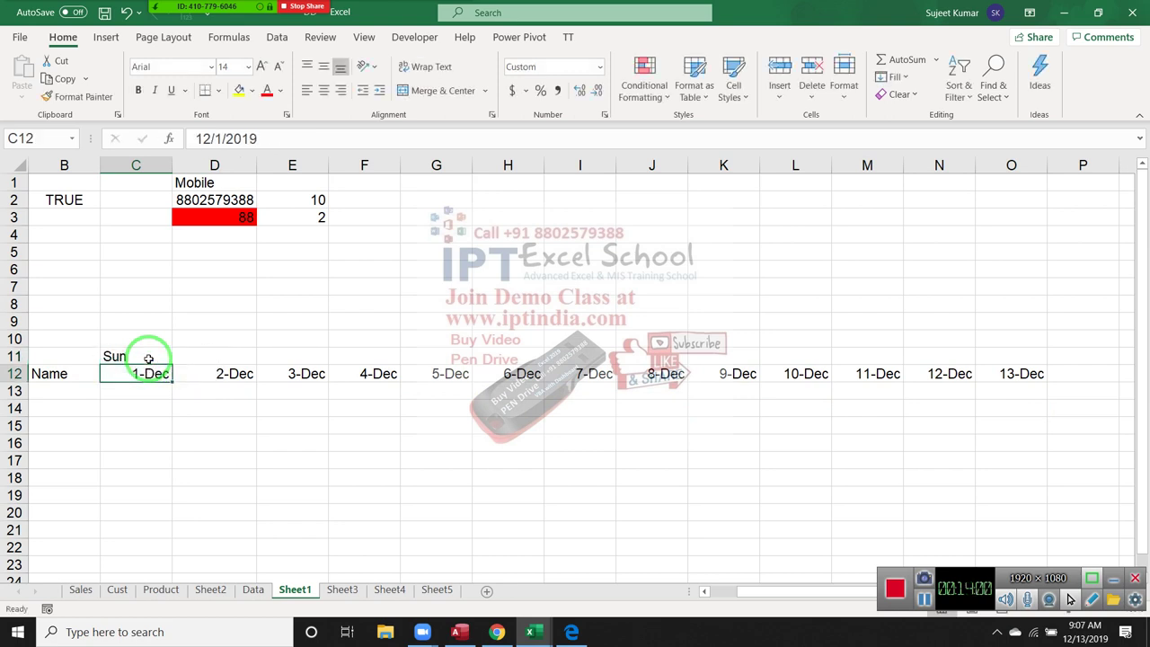
Copy the weekday formula across C11:O11 with Ctrl+R
{"action": "key", "text": "ctrl+Right"}
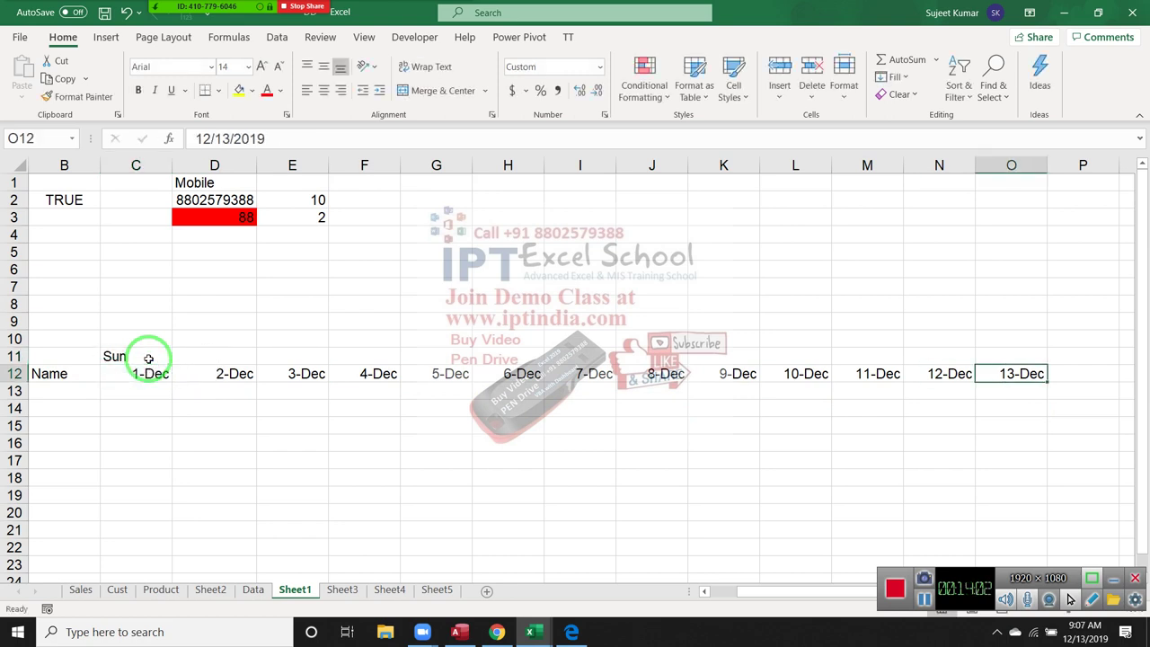
{"action": "key", "text": "ctrl+shift+Up"}
{"action": "key", "text": "Down"}
{"action": "key", "text": "Up"}
{"action": "key", "text": "Up"}
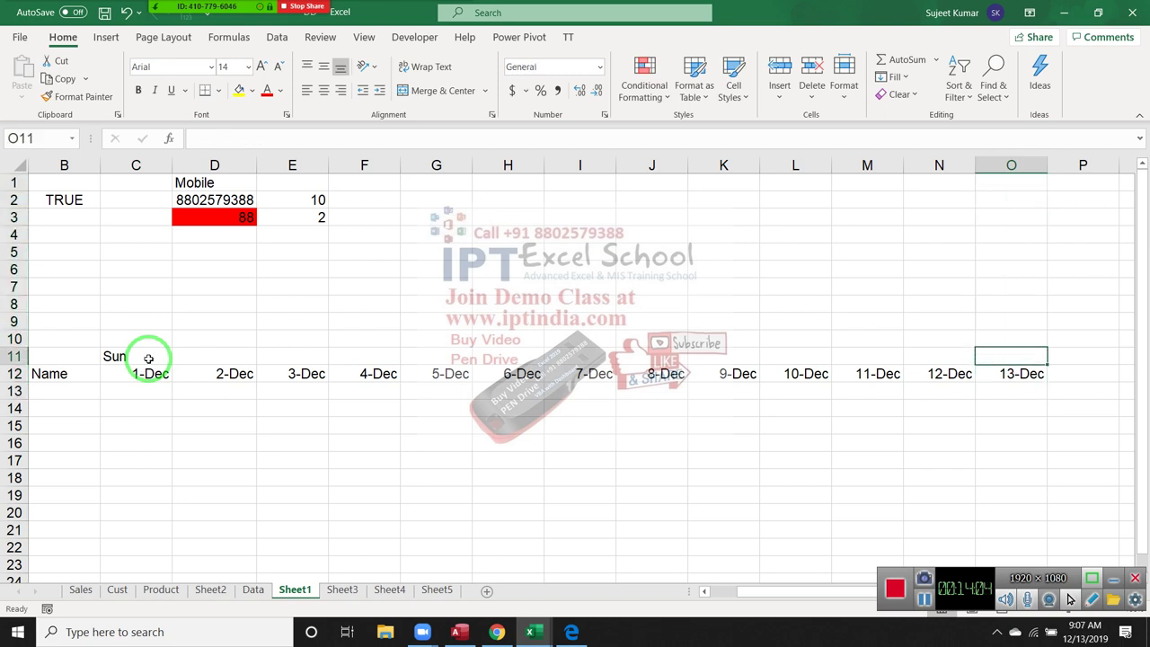
{"action": "key", "text": "ctrl+shift+Left"}
{"action": "key", "text": "ctrl+r"}
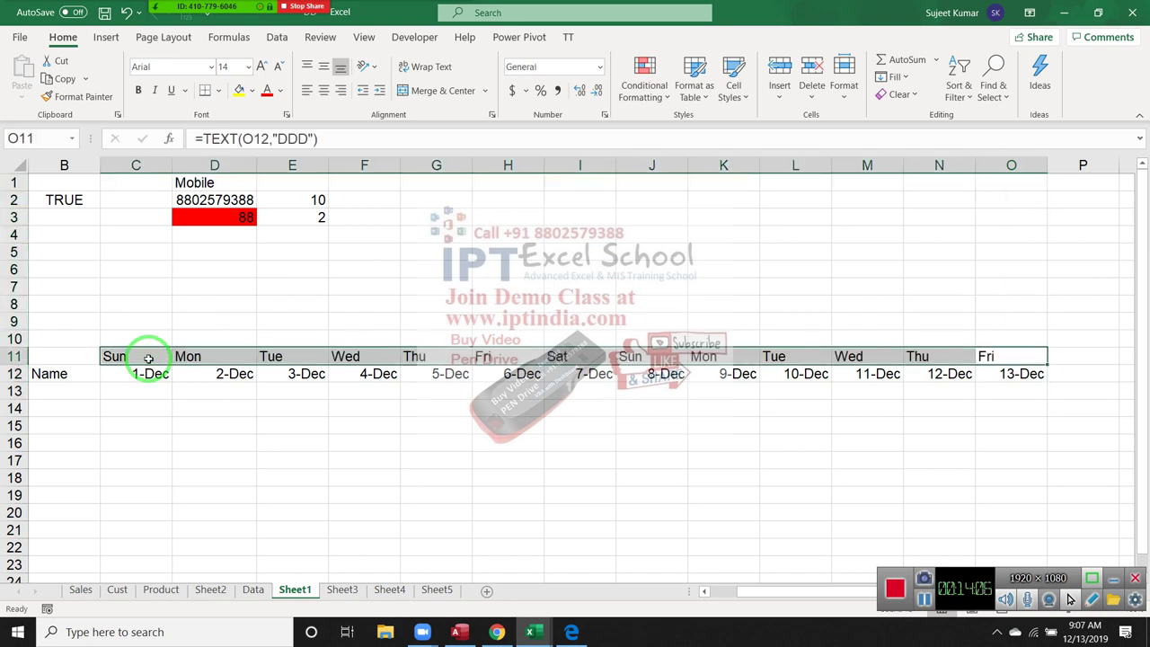
{"action": "key", "text": "Left"}
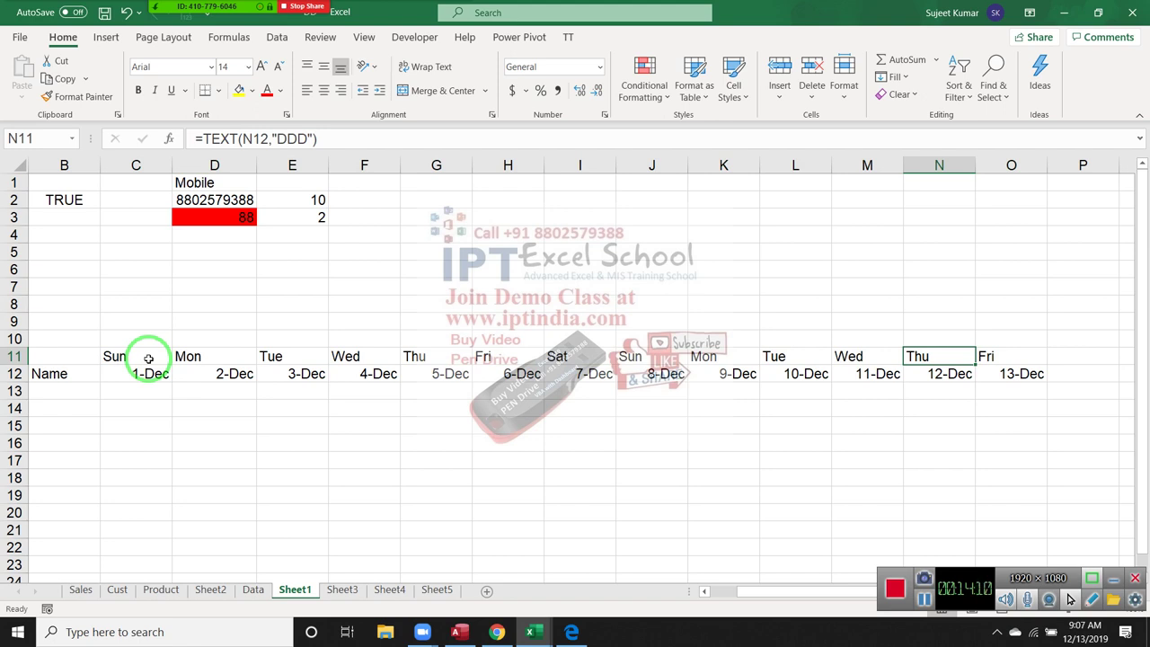
Enter the name Puja in B13 under the Name heading
{"action": "key", "text": "Left"}
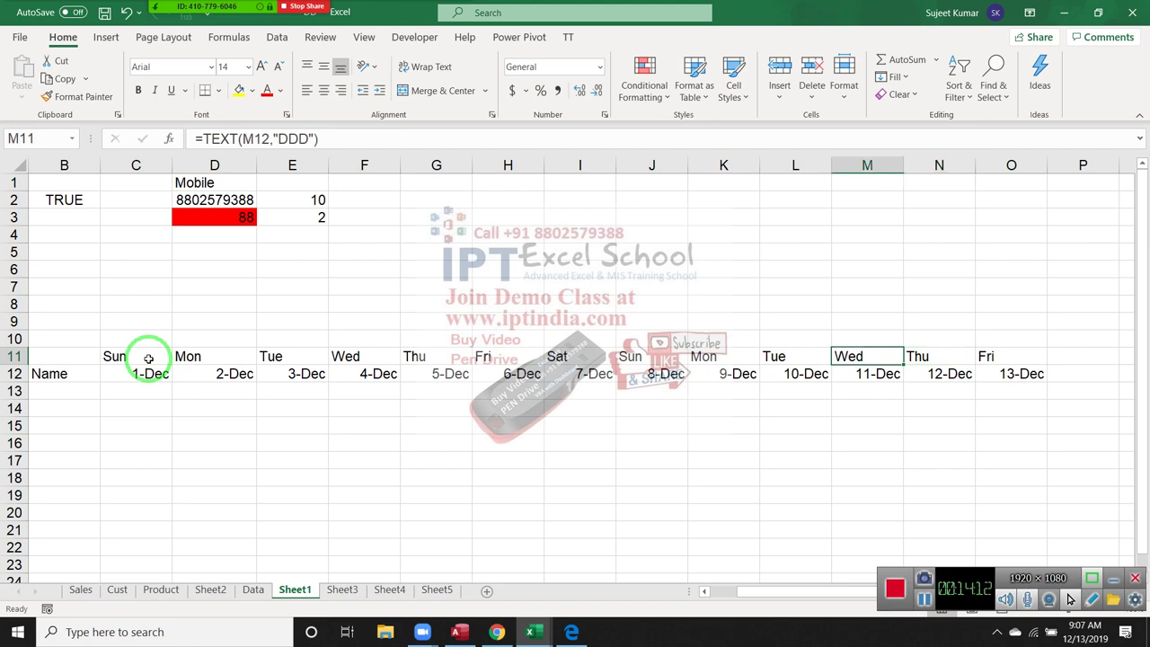
{"action": "key", "text": "ctrl+Left"}
{"action": "key", "text": "Left"}
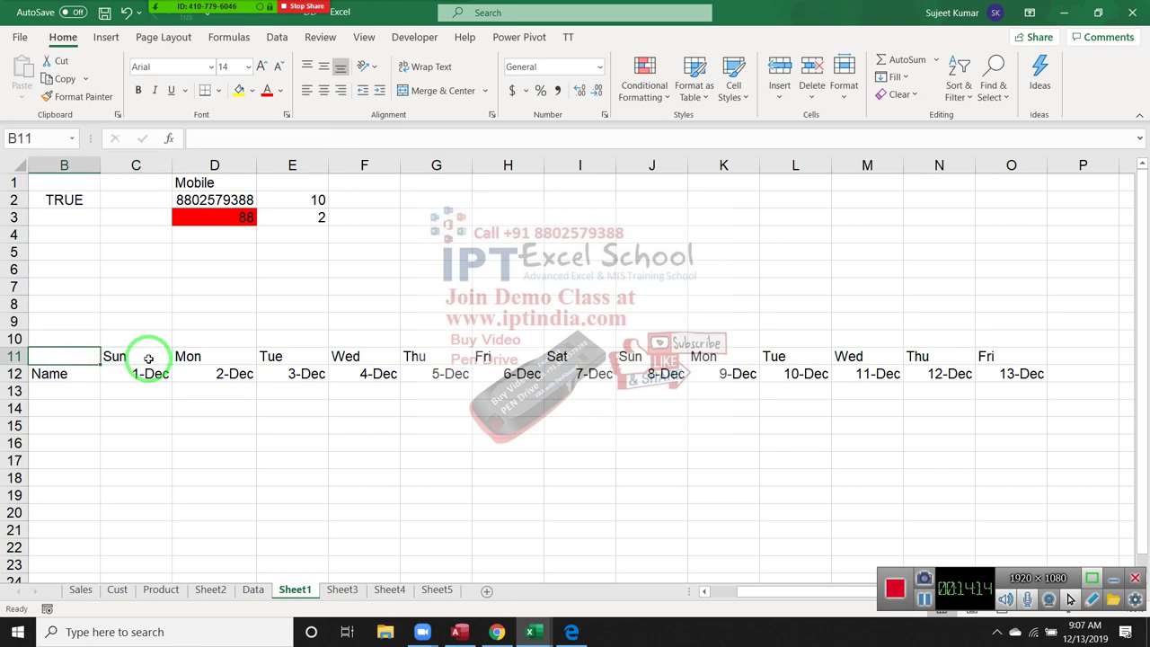
{"action": "key", "text": "Left"}
{"action": "key", "text": "Down"}
{"action": "key", "text": "Down"}
{"action": "key", "text": "Right"}
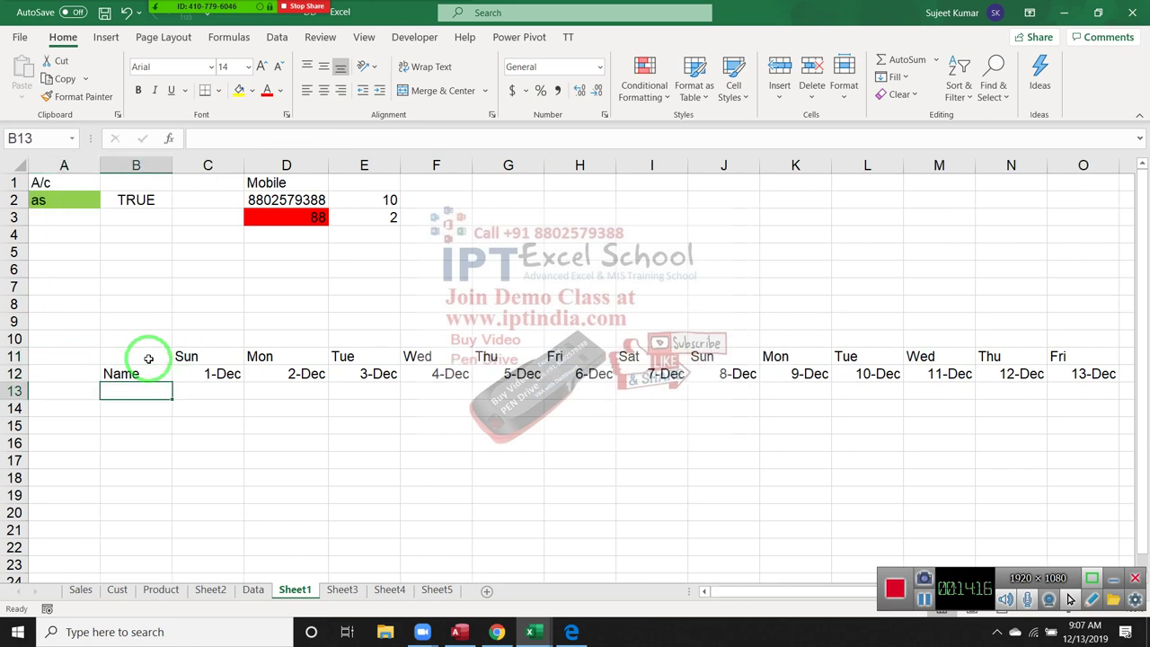
{"action": "type", "text": "Puja"}
{"action": "key", "text": "Return"}
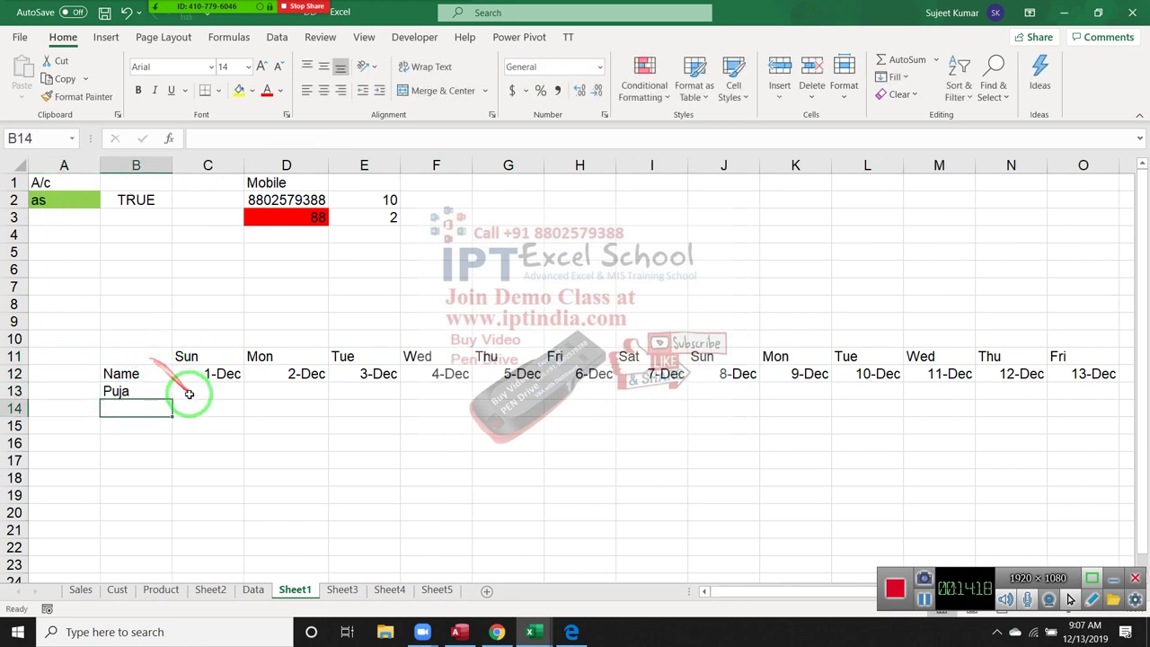
Auto-fill B13 down to B20 with Neeraj, Kavita, Mohan, Uday, Inder, Yogesh and Titu
{"action": "left_click", "coordinate": [149, 388]}
{"action": "left_click_drag", "start_coordinate": [168, 401], "coordinate": [175, 521]}
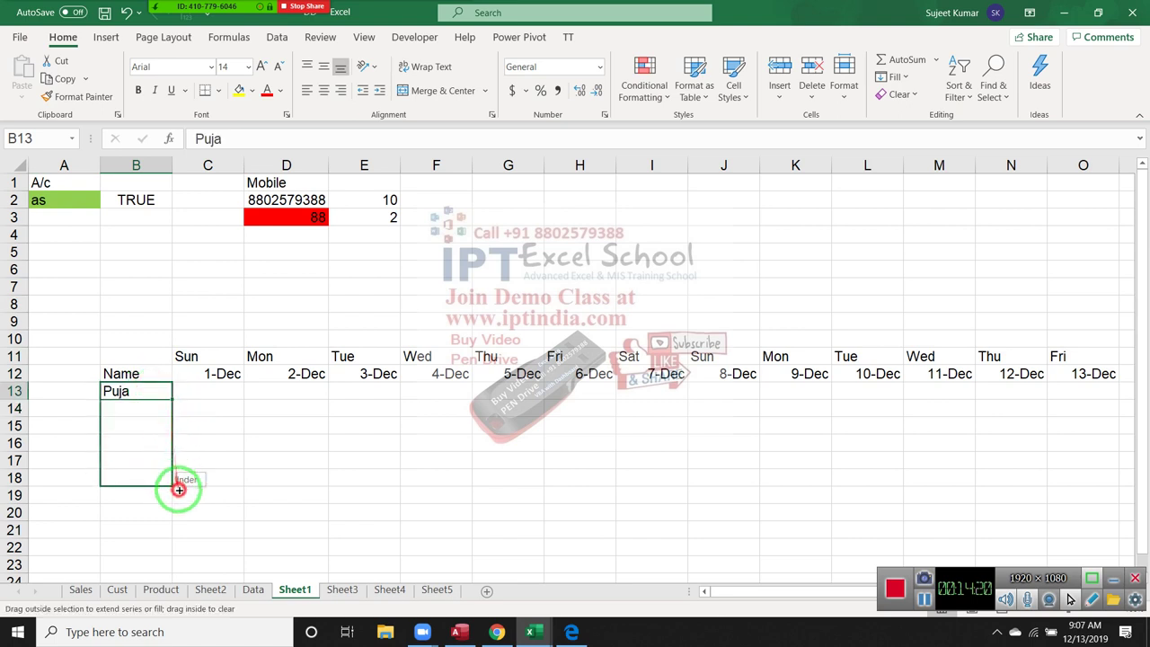
{"action": "left_click", "coordinate": [216, 392]}
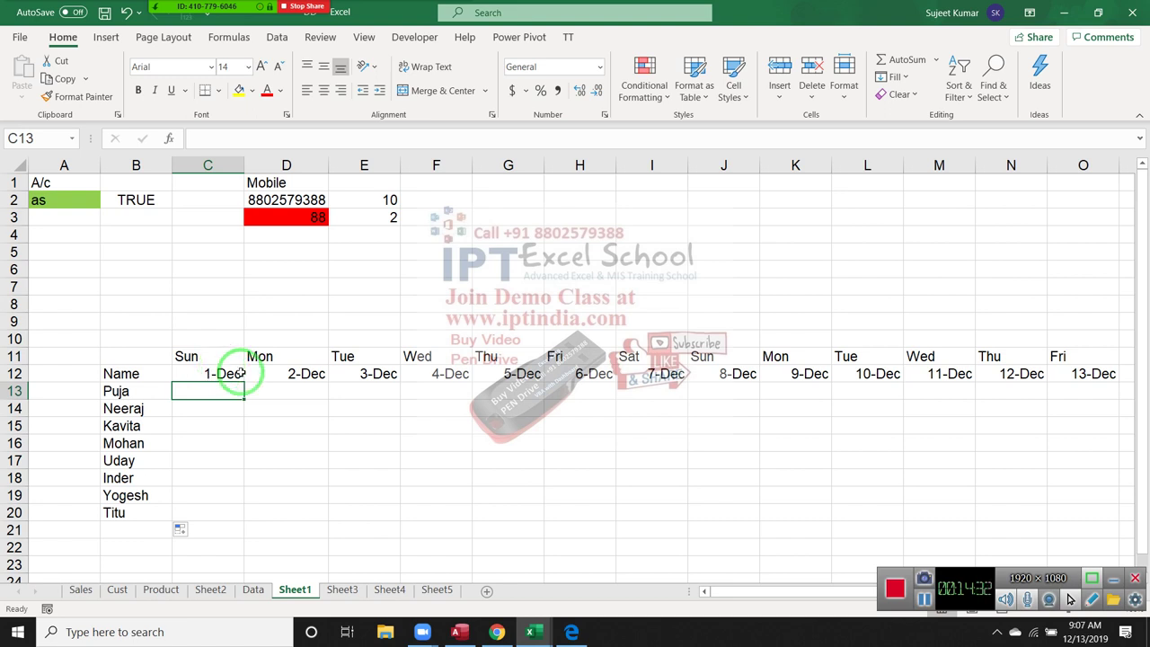
Create a formula rule on C13 using =OR(C$11="Sun",C$11="Sat")
{"action": "left_click", "coordinate": [638, 90]}
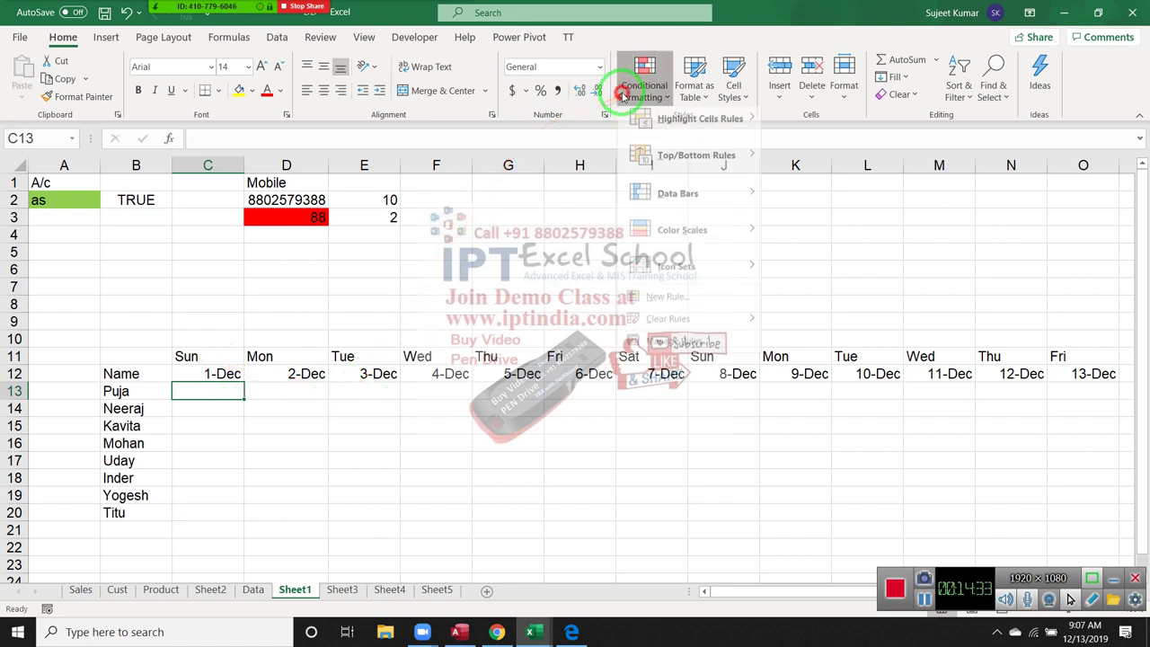
{"action": "left_click", "coordinate": [666, 304]}
{"action": "left_click", "coordinate": [501, 259]}
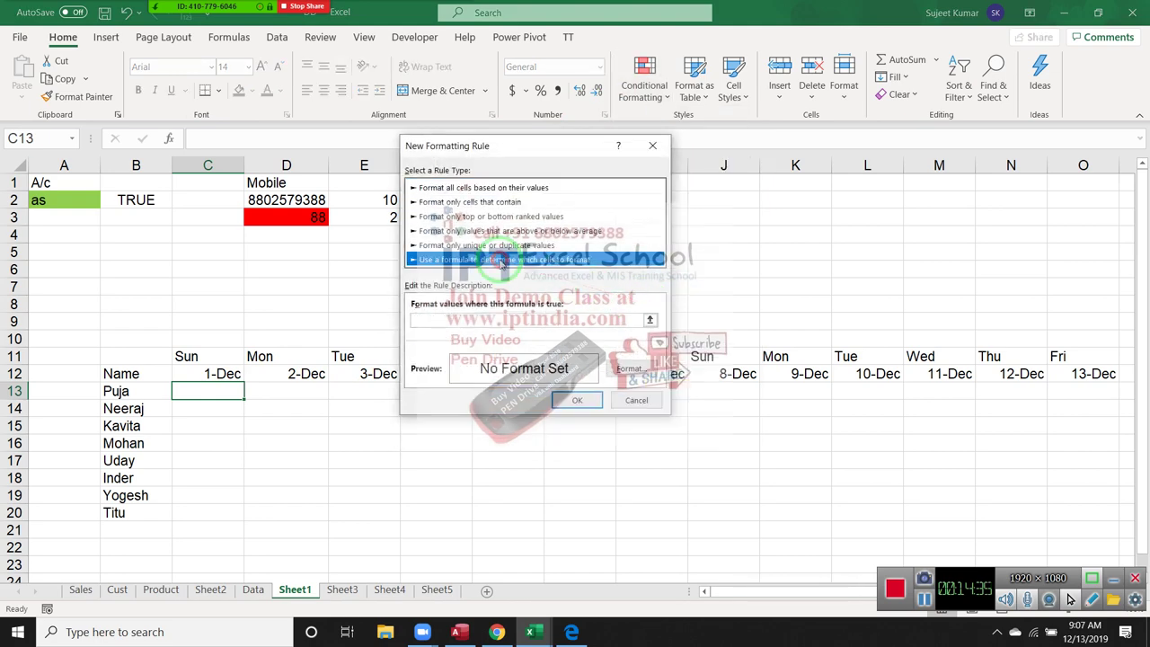
{"action": "left_click", "coordinate": [477, 321]}
{"action": "type", "text": "=or("}
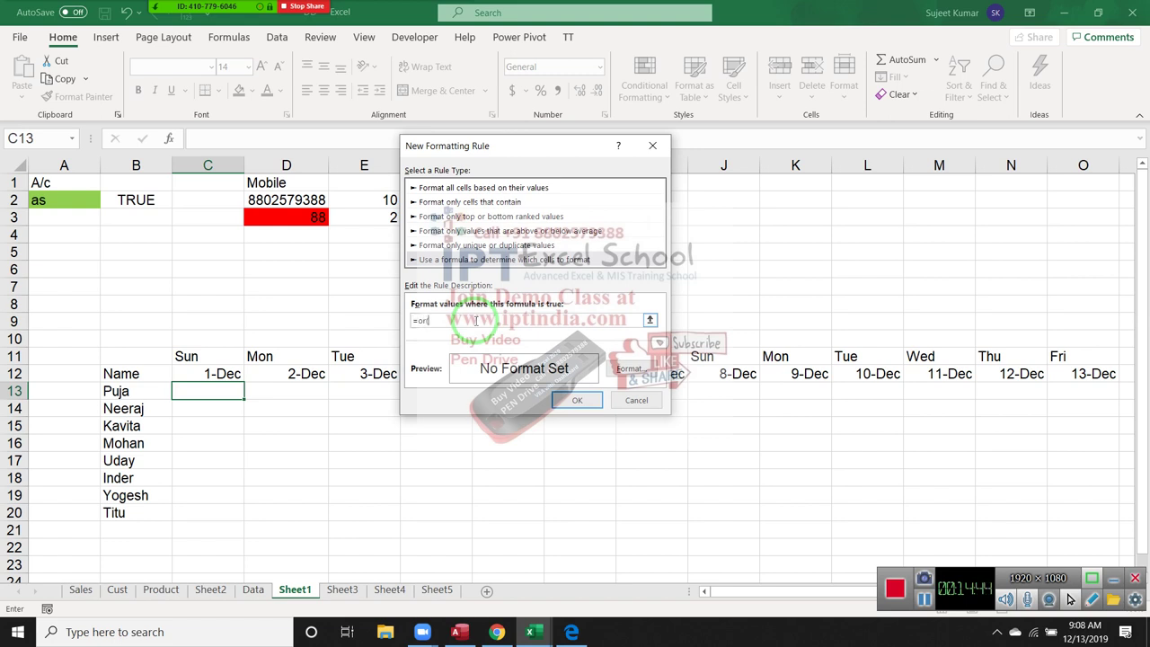
{"action": "left_click", "coordinate": [189, 356]}
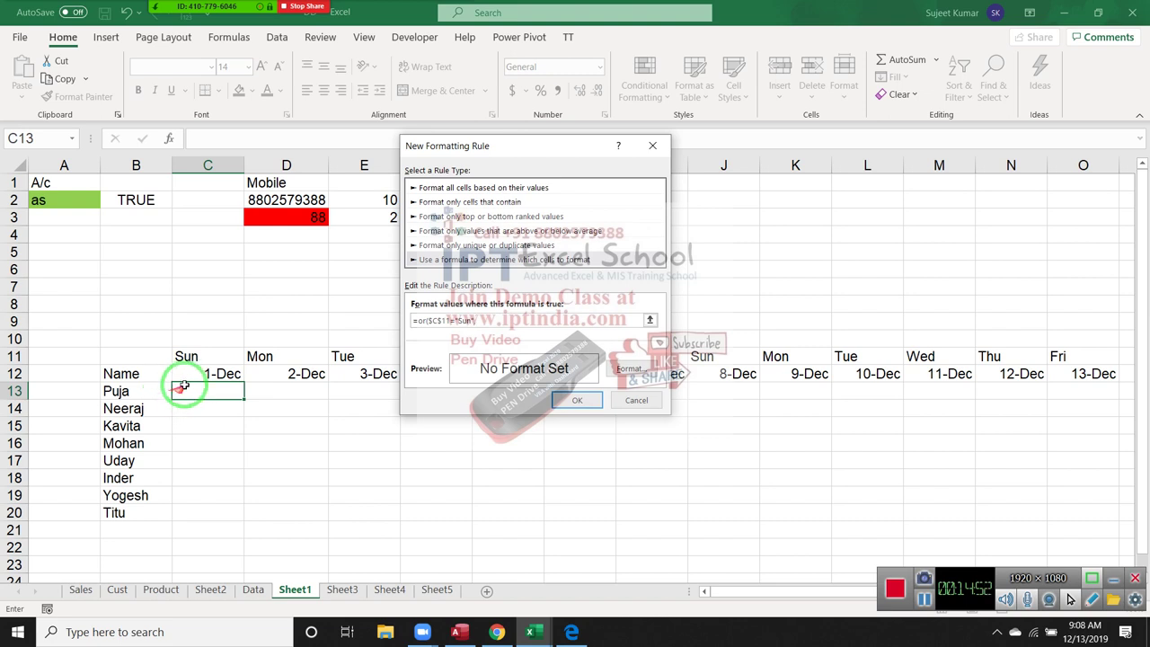
{"action": "left_click", "coordinate": [189, 357]}
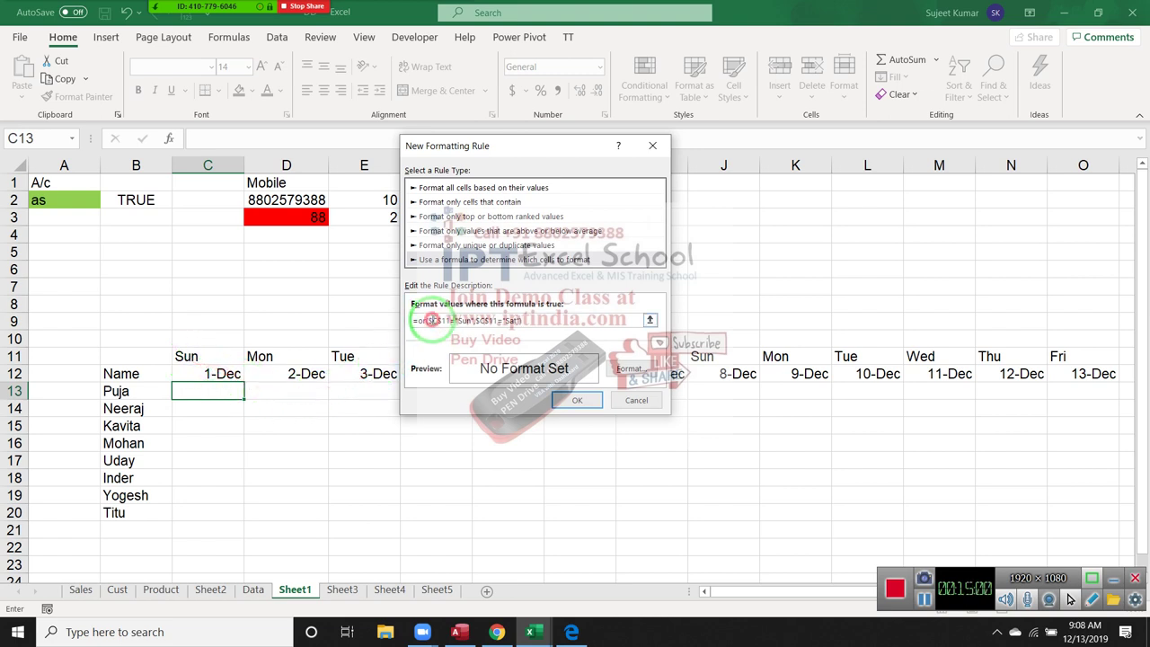
{"action": "left_click", "coordinate": [431, 320]}
{"action": "key", "text": "BackSpace"}
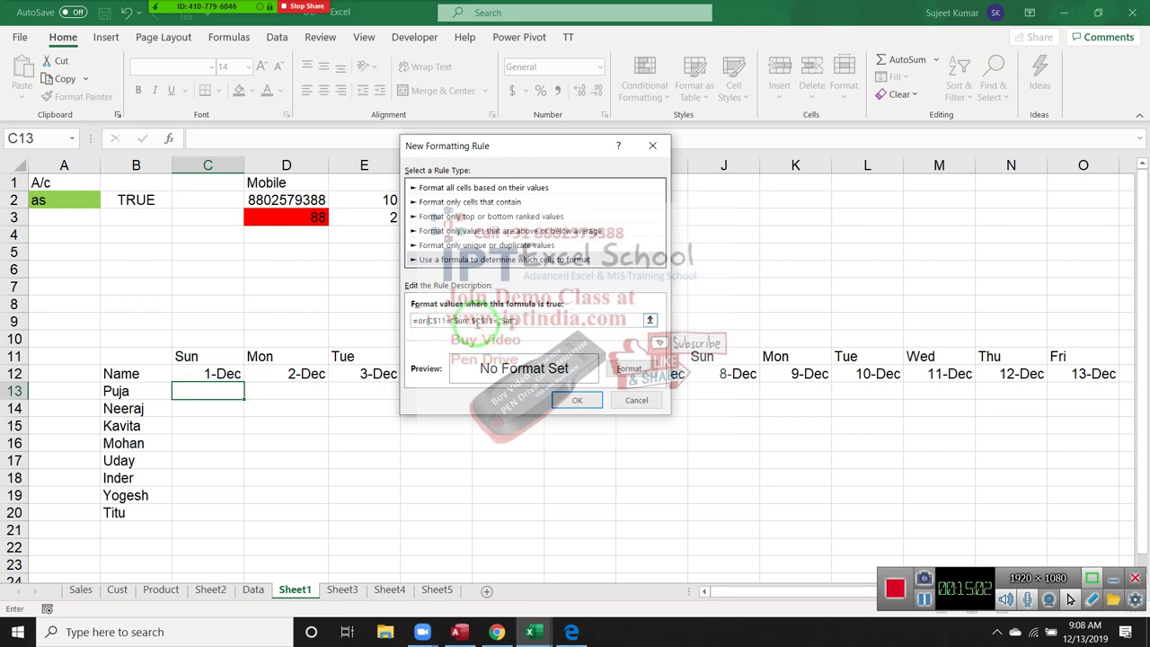
{"action": "left_click", "coordinate": [479, 320]}
{"action": "key", "text": "BackSpace"}
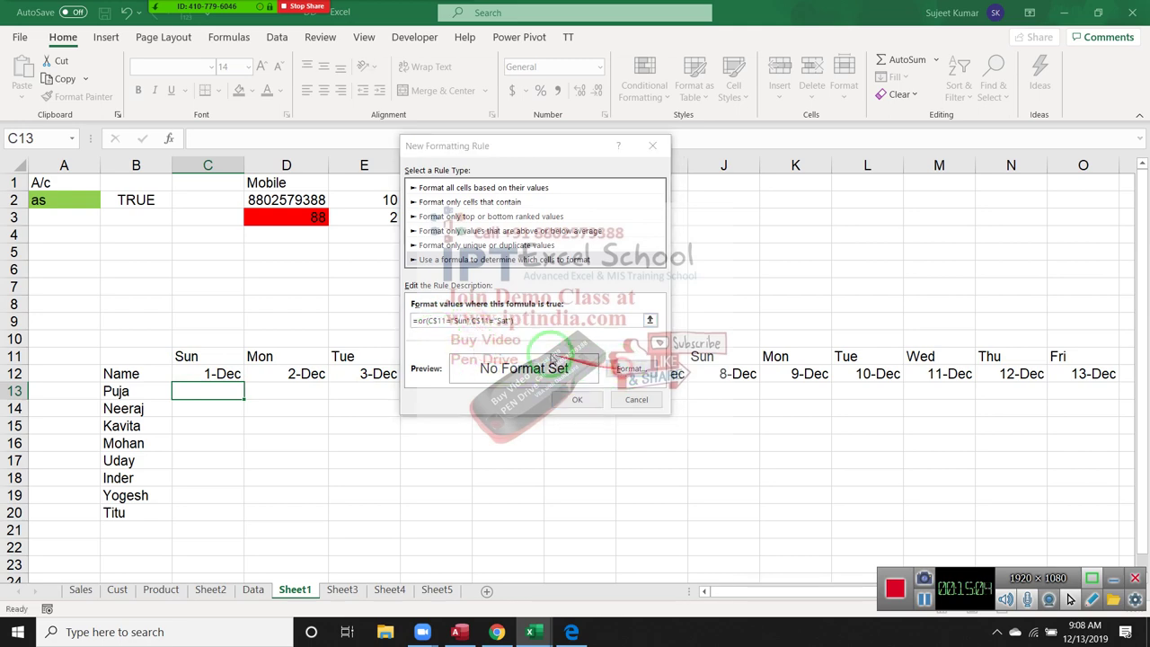
Give the weekend rule a yellow fill and save it
{"action": "left_click", "coordinate": [631, 369]}
{"action": "left_click", "coordinate": [441, 241]}
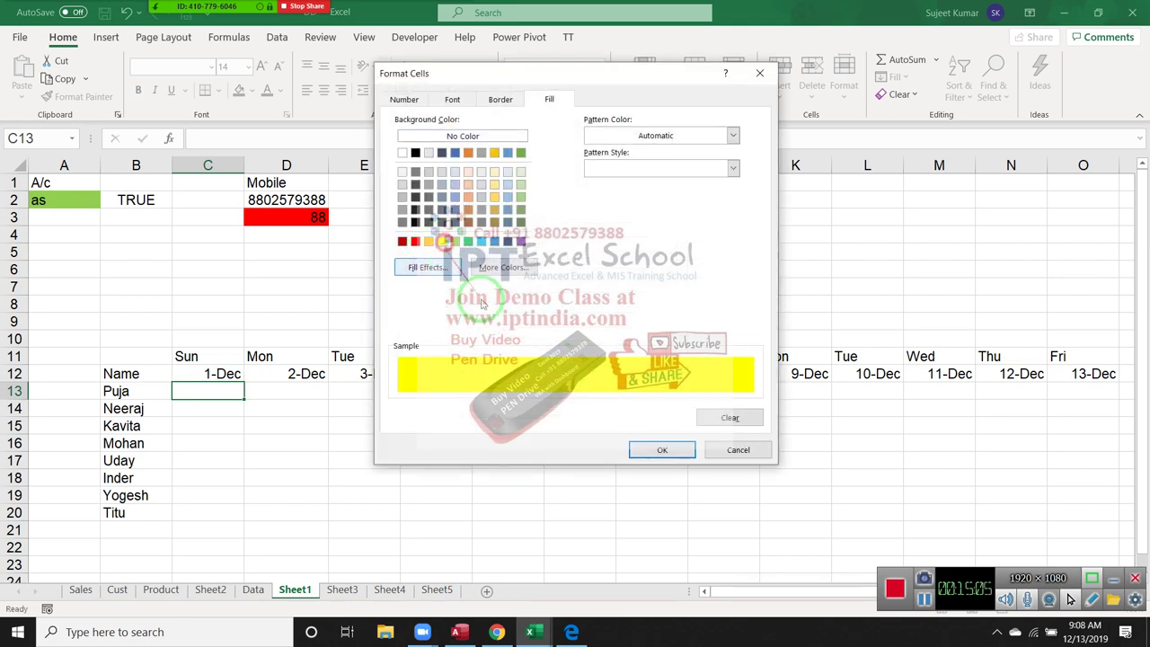
{"action": "left_click", "coordinate": [656, 450]}
{"action": "left_click", "coordinate": [578, 400]}
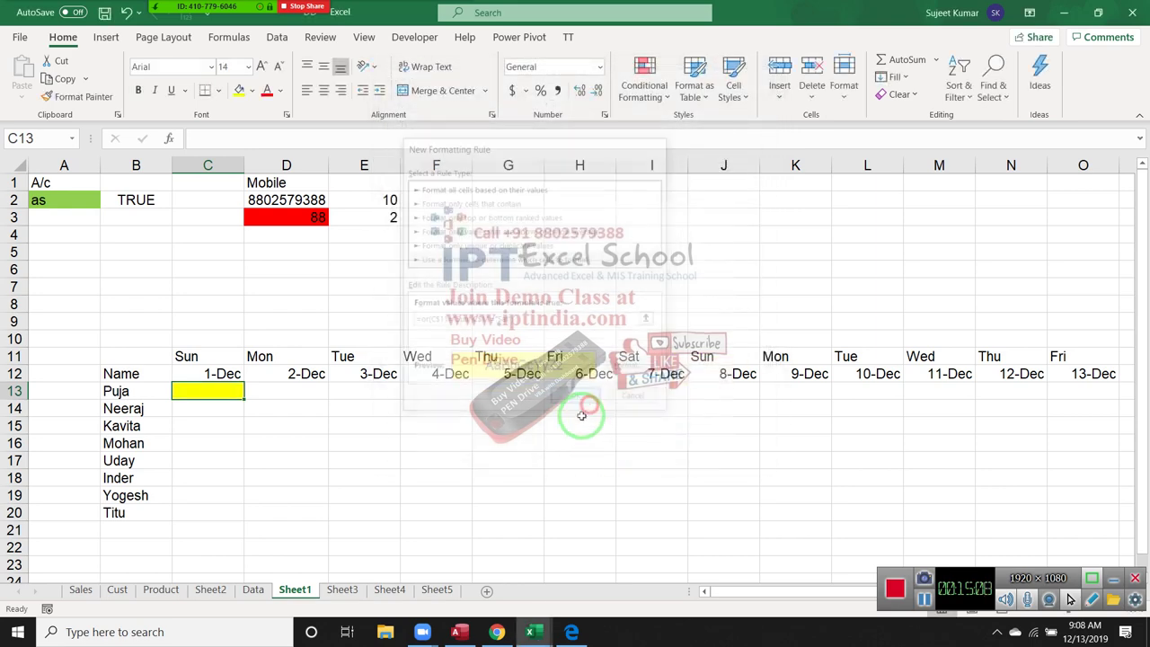
Paint C13's yellow weekend format onto C13:C20 and I13:J20, undoing the stray header paint
{"action": "left_click", "coordinate": [74, 97]}
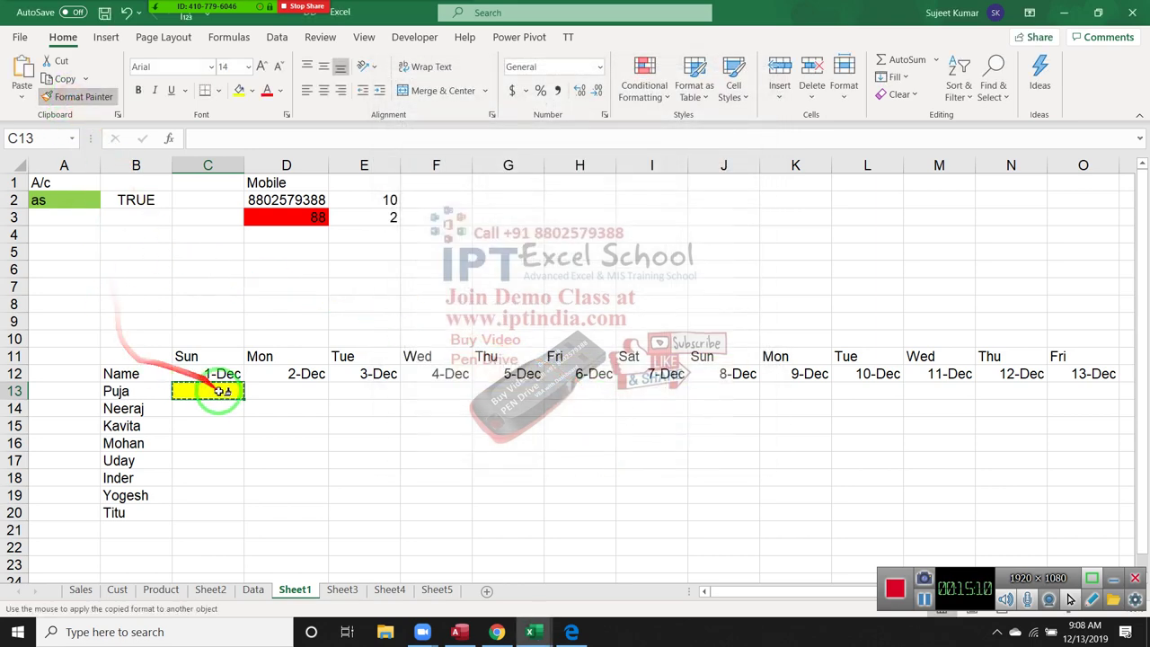
{"action": "mouse_move", "coordinate": [220, 376]}
{"action": "left_mouse_down"}
{"action": "mouse_move", "coordinate": [597, 446]}
{"action": "mouse_move", "coordinate": [274, 391]}
{"action": "left_mouse_up"}
{"action": "key", "text": "ctrl+z"}
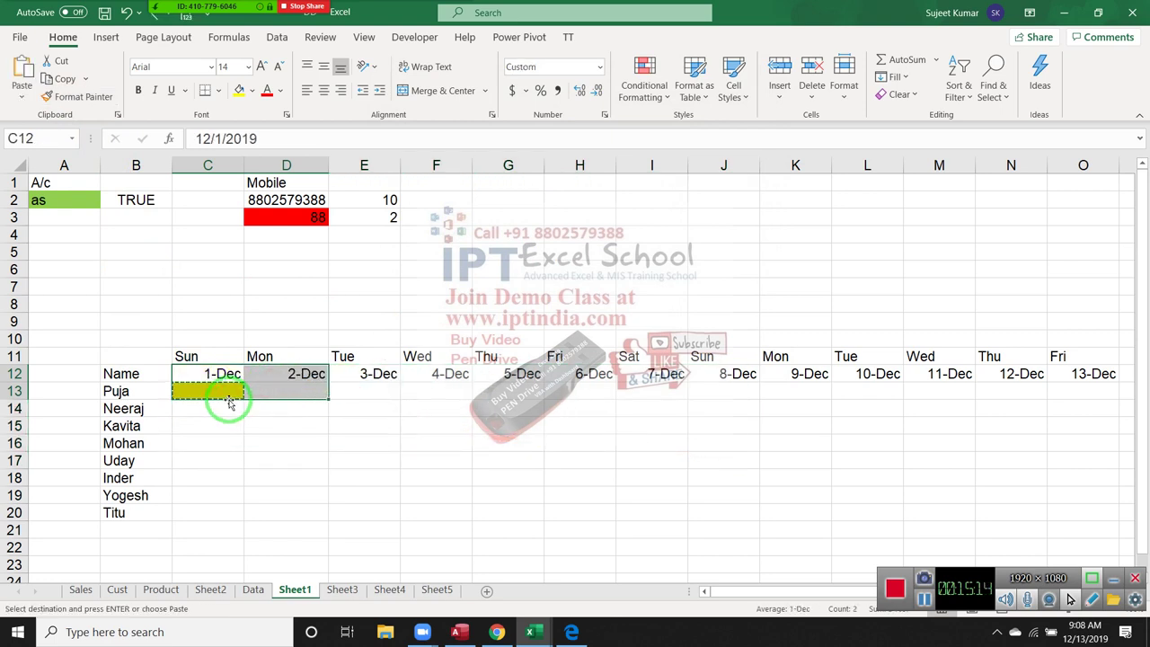
{"action": "left_click", "coordinate": [229, 390]}
{"action": "left_click", "coordinate": [105, 100]}
{"action": "left_click", "coordinate": [105, 101]}
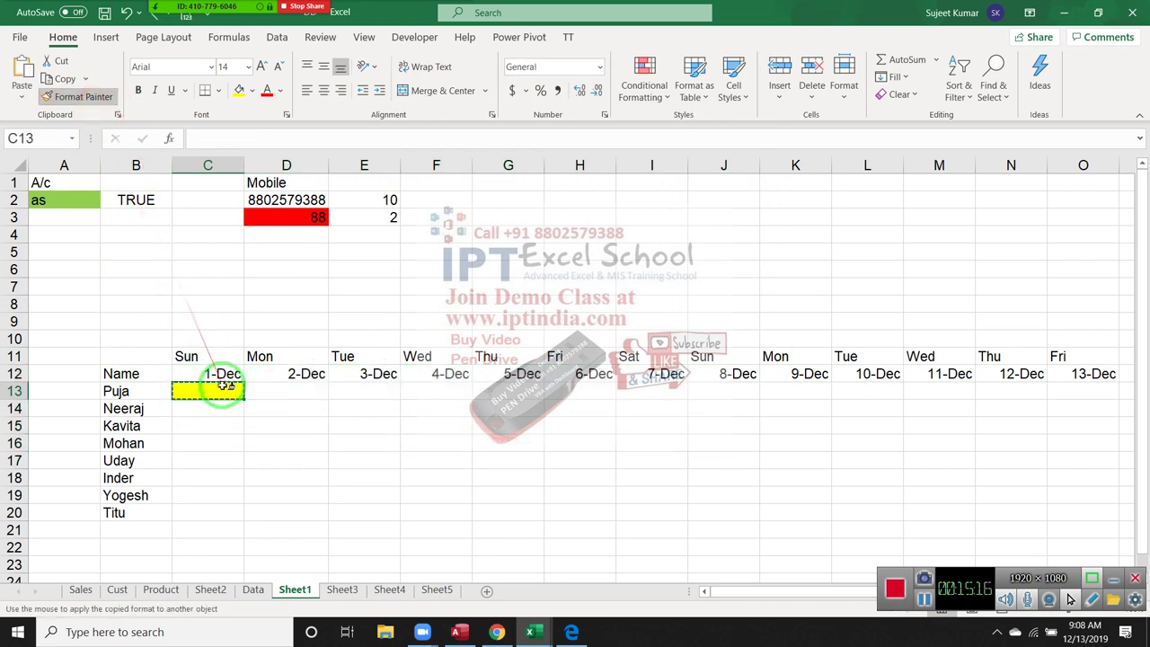
{"action": "mouse_move", "coordinate": [224, 389]}
{"action": "left_mouse_down"}
{"action": "mouse_move", "coordinate": [966, 434]}
{"action": "mouse_move", "coordinate": [1052, 512]}
{"action": "left_mouse_up"}
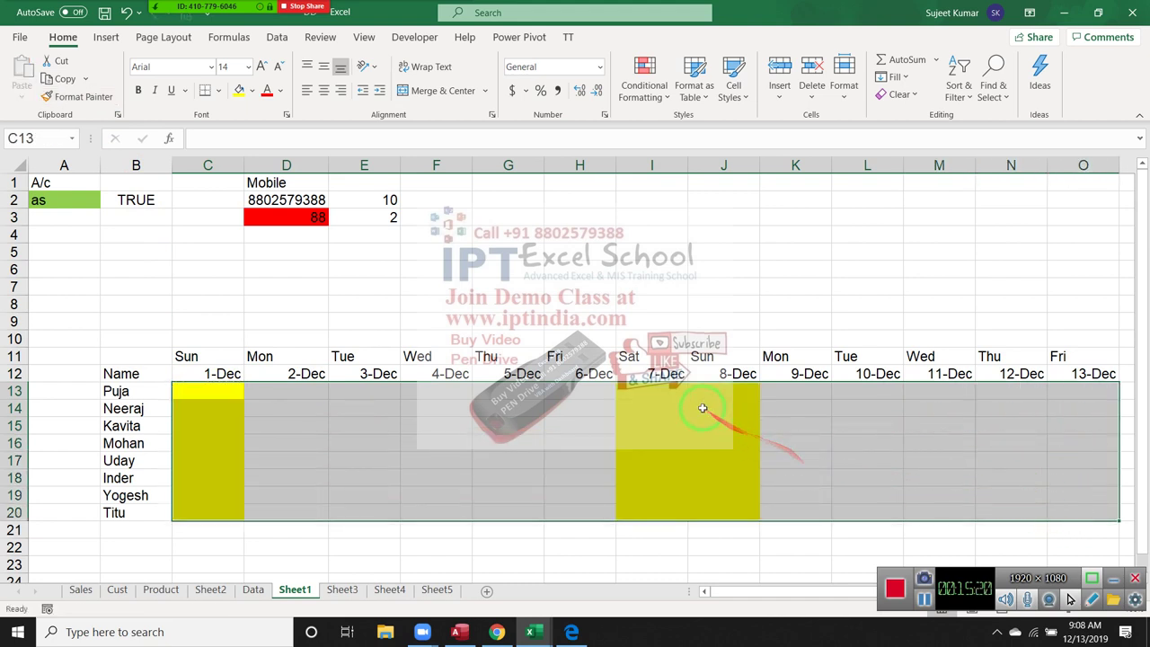
{"action": "mouse_move", "coordinate": [660, 390]}
{"action": "left_mouse_down"}
{"action": "mouse_move", "coordinate": [712, 428]}
{"action": "mouse_move", "coordinate": [713, 513]}
{"action": "left_mouse_up"}
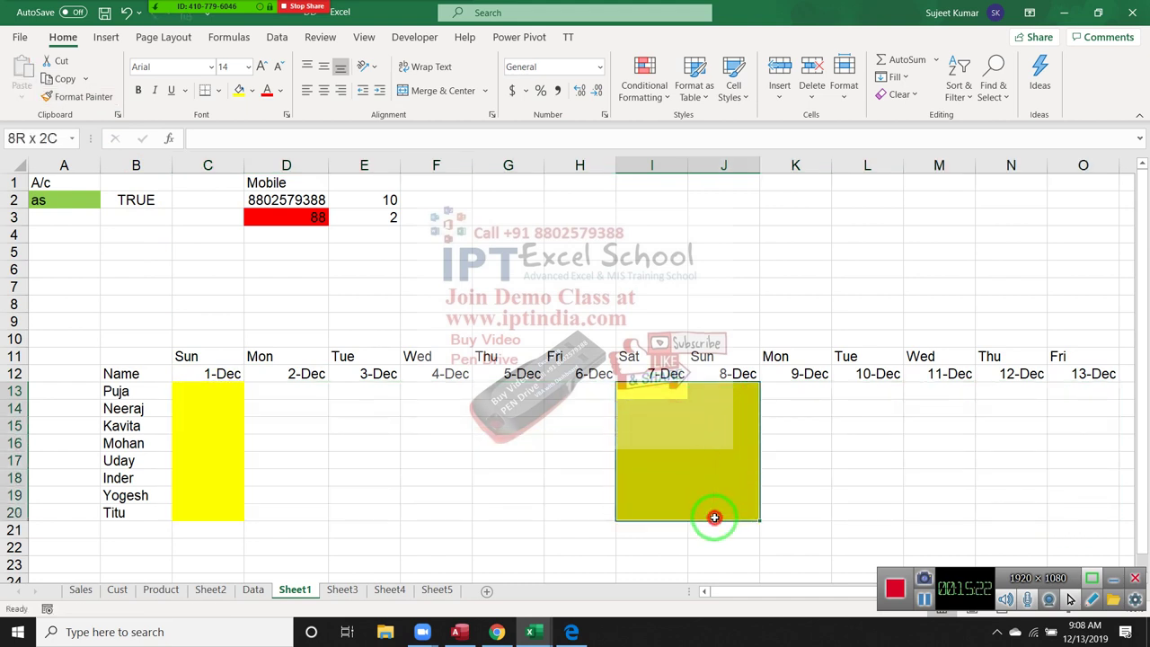
{"action": "left_click_drag", "start_coordinate": [195, 400], "coordinate": [214, 522]}
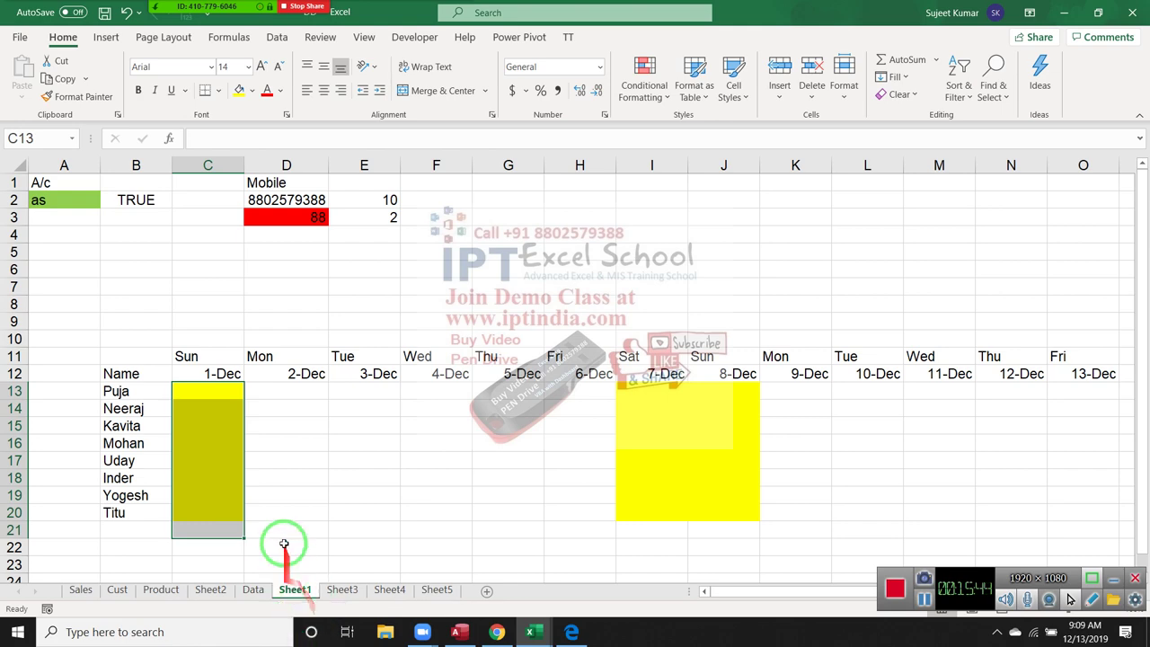
Add a new worksheet, Sheet6, after Sheet5
{"action": "left_click", "coordinate": [337, 590]}
{"action": "left_click", "coordinate": [395, 592]}
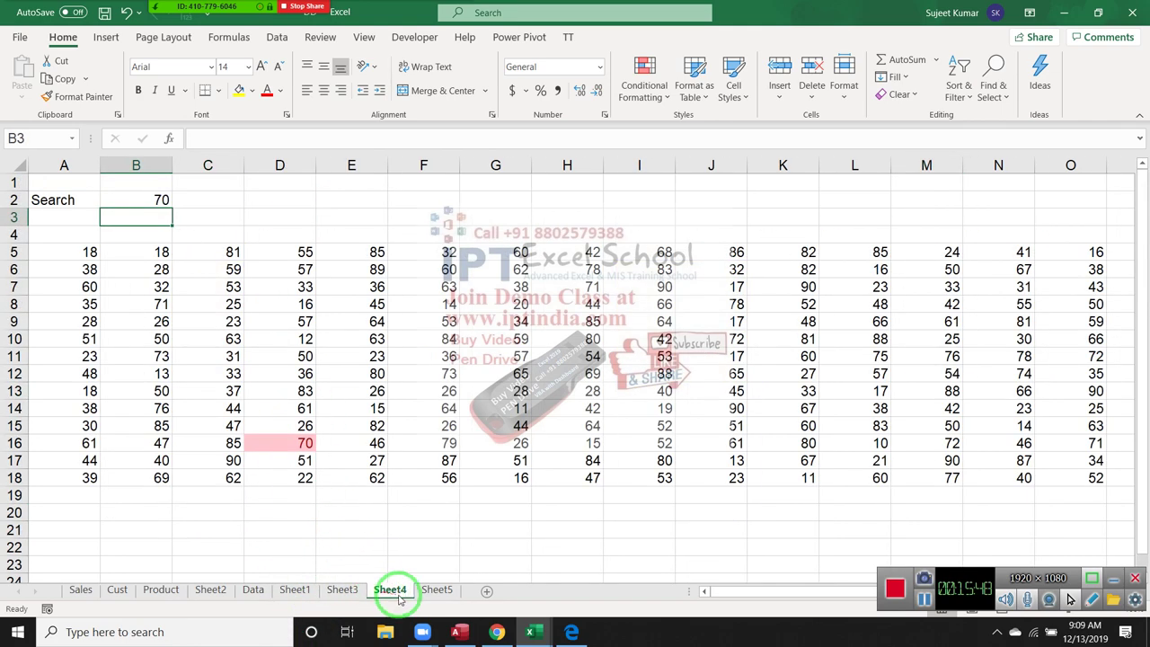
{"action": "left_click", "coordinate": [439, 593]}
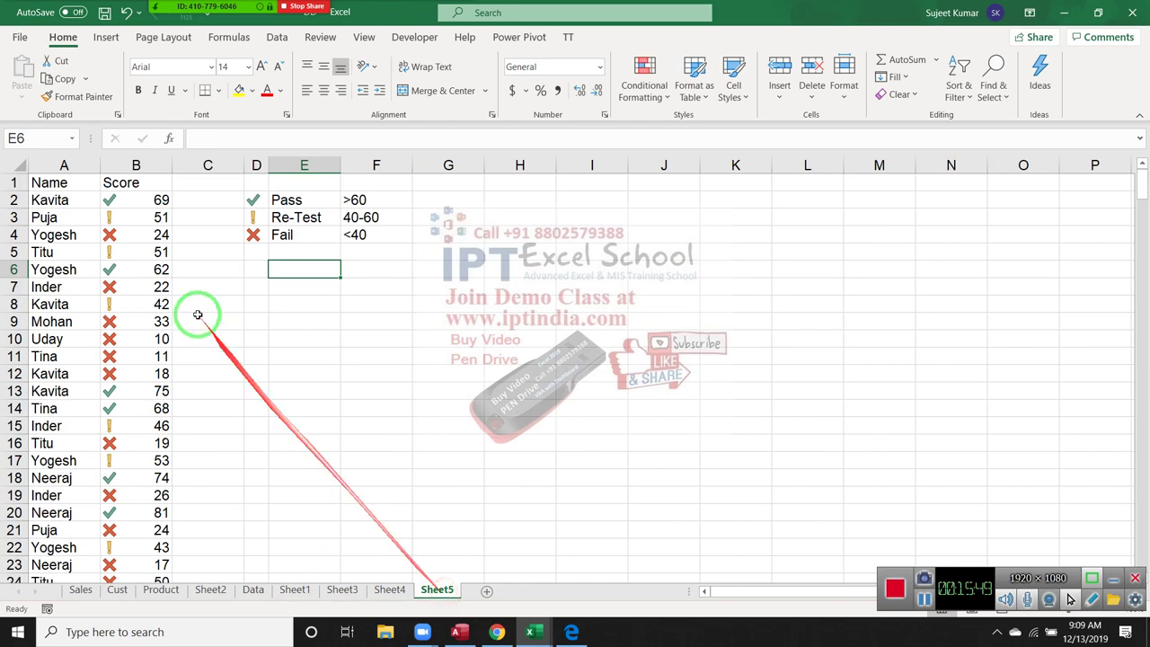
{"action": "left_click", "coordinate": [492, 595]}
Enter the heading A/c in A1 and the value 1 in A2, A5 and A8
{"action": "type", "text": "A/c"}
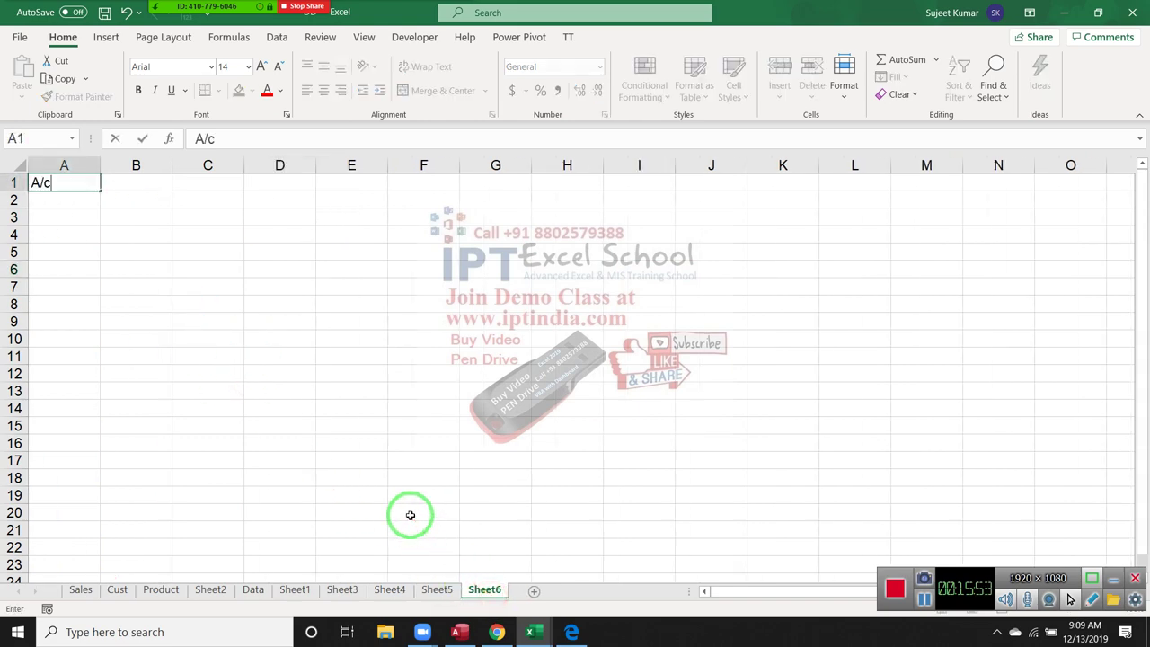
{"action": "key", "text": "Return"}
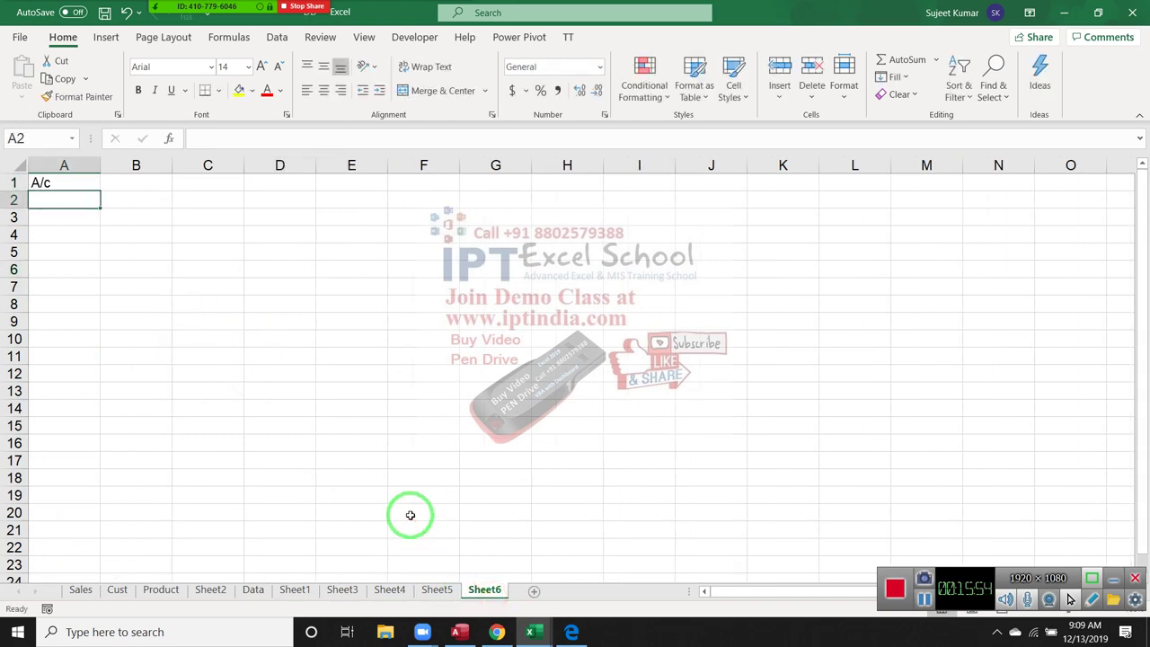
{"action": "type", "text": "1"}
{"action": "key", "text": "Return"}
{"action": "key", "text": "Down"}
{"action": "key", "text": "Down"}
{"action": "type", "text": "1"}
{"action": "key", "text": "Return"}
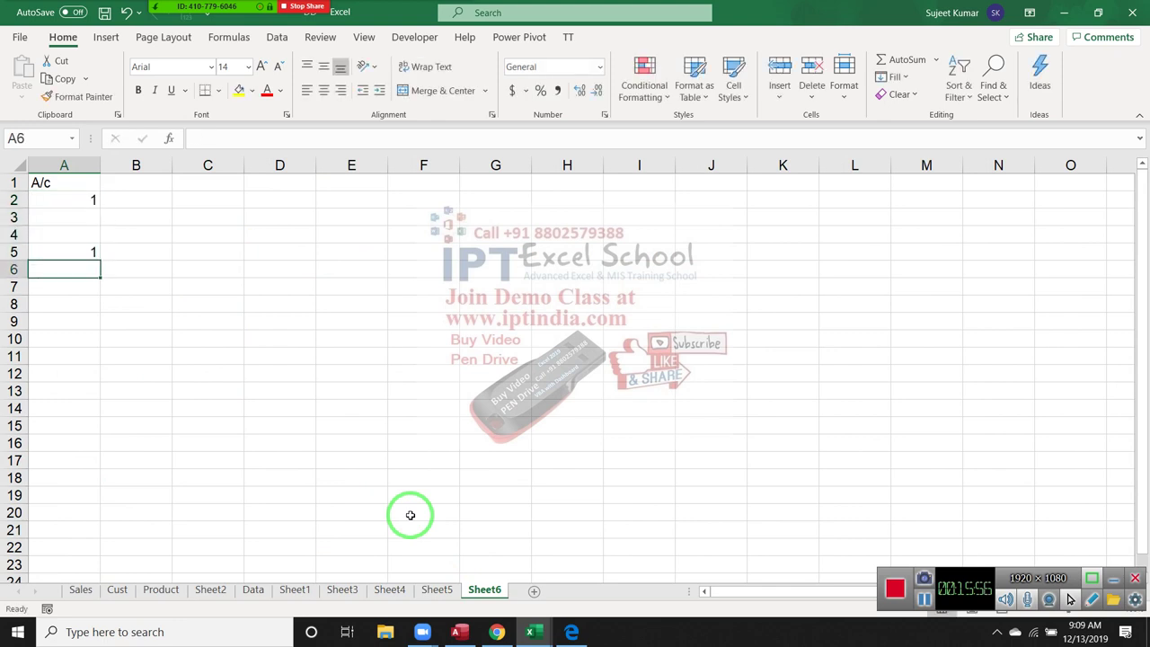
{"action": "key", "text": "Down"}
{"action": "key", "text": "Down"}
{"action": "type", "text": "1"}
{"action": "key", "text": "Return"}
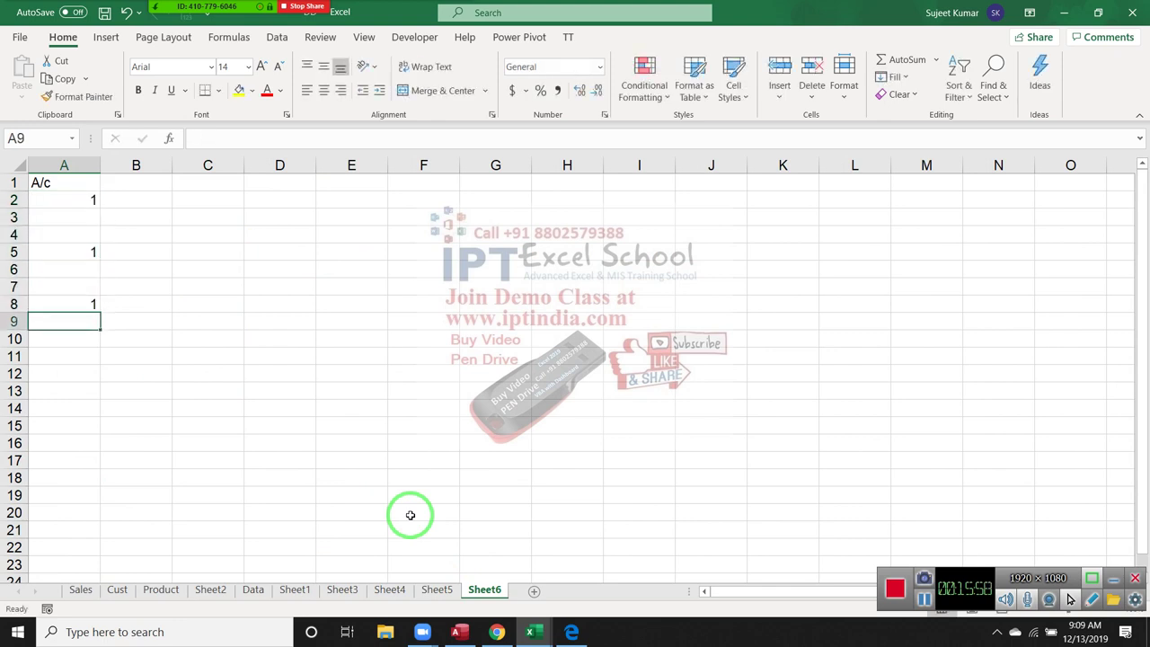
{"action": "left_click", "coordinate": [98, 171]}
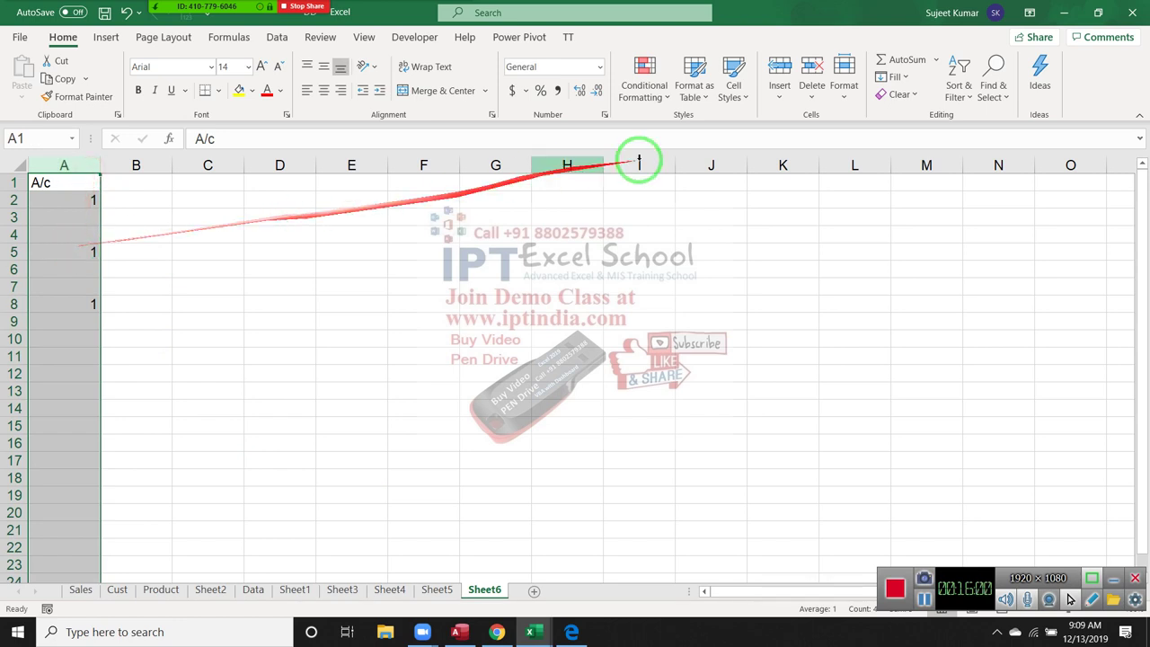
{"action": "left_click", "coordinate": [644, 85]}
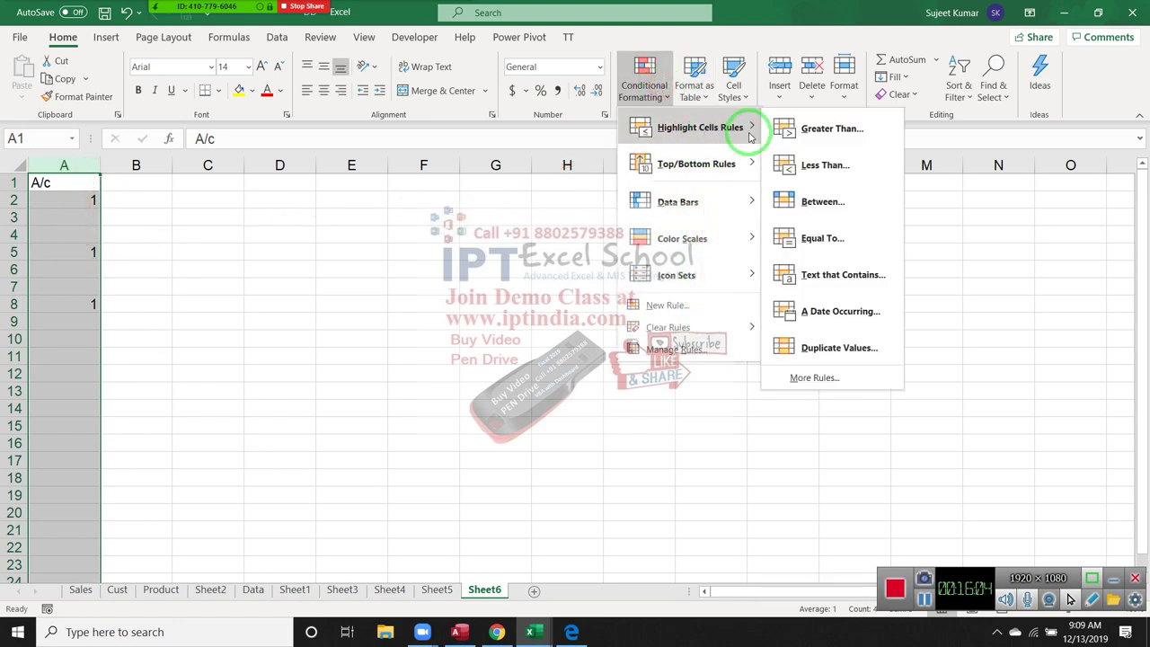
{"action": "mouse_move", "coordinate": [699, 127]}
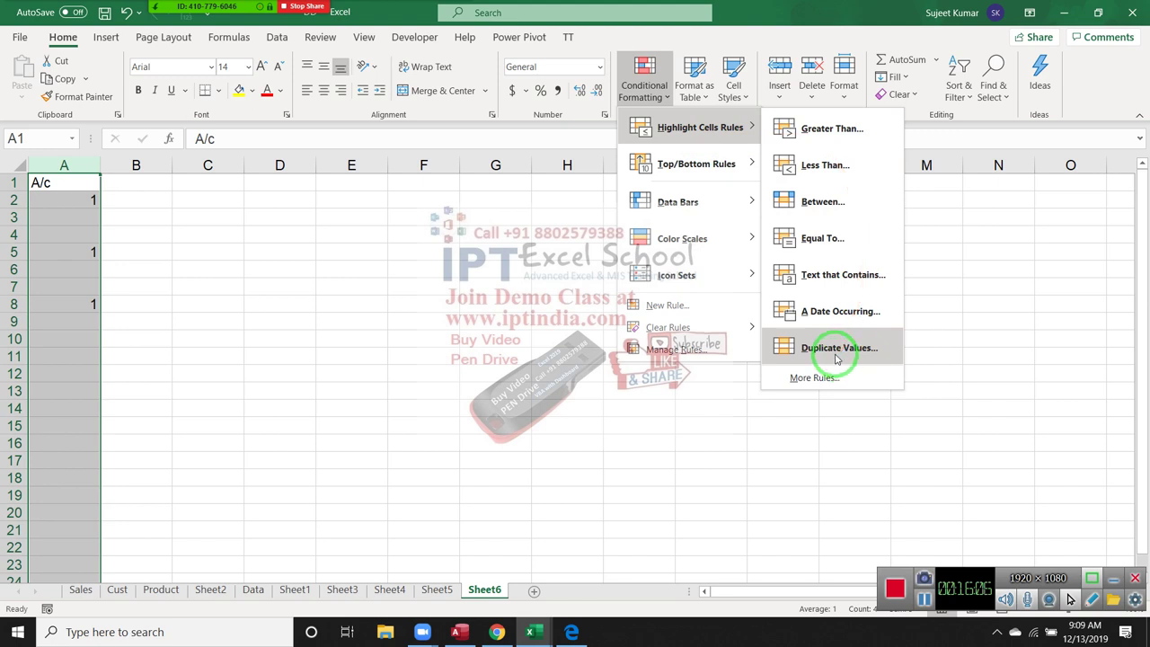
{"action": "left_click", "coordinate": [835, 359]}
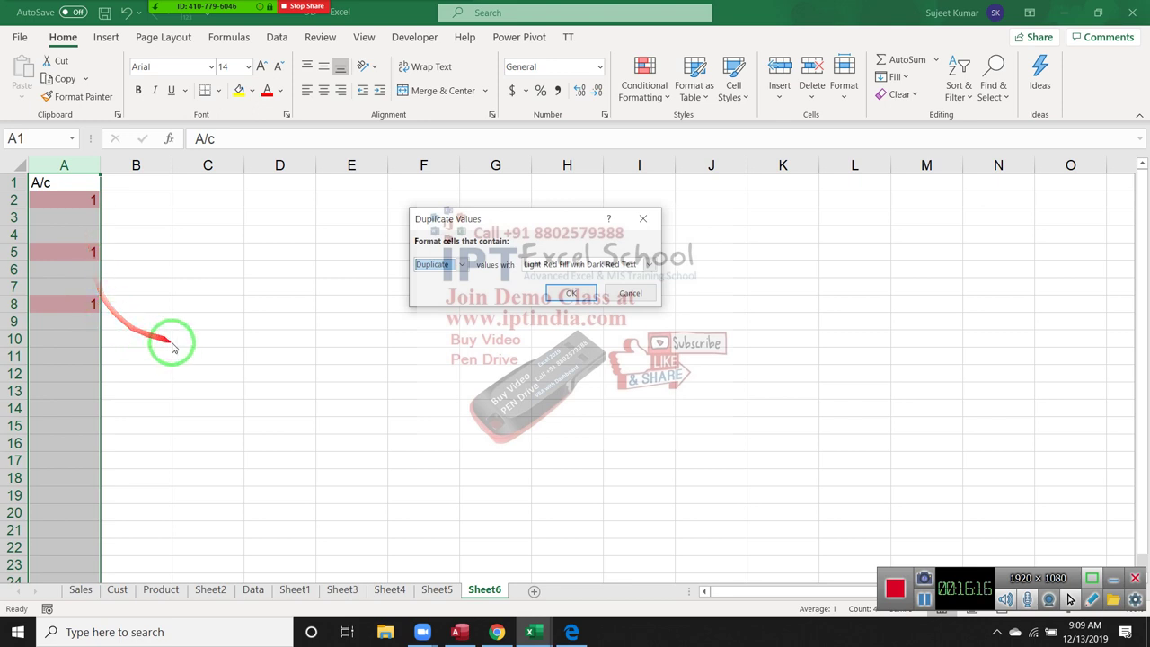
{"action": "left_click", "coordinate": [626, 297]}
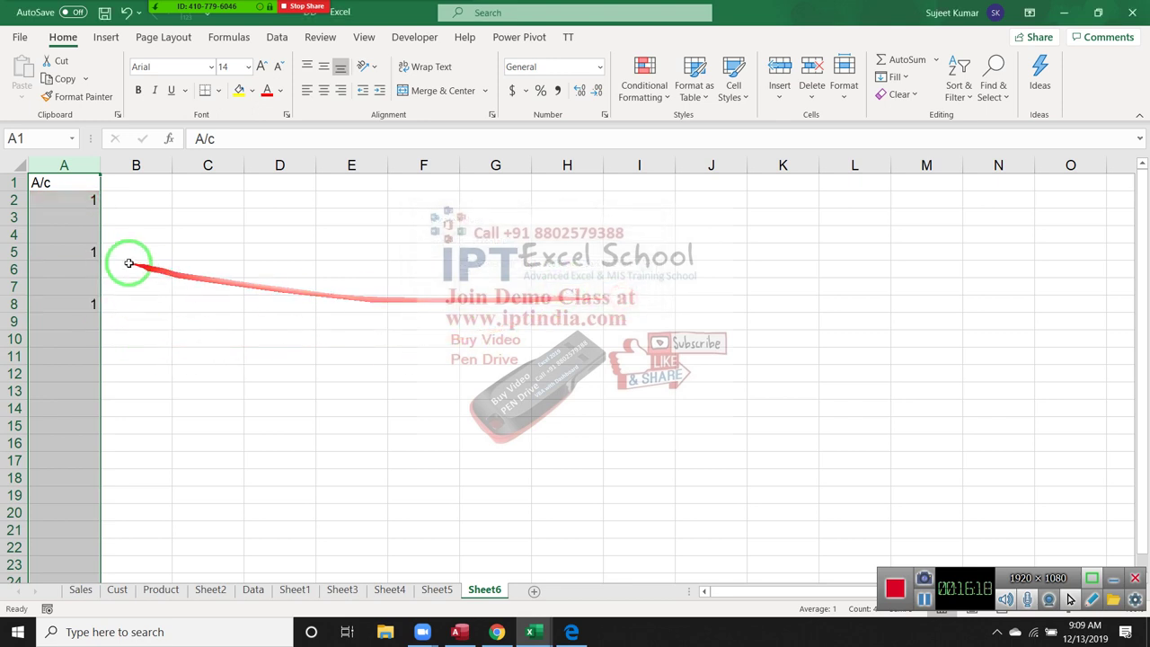
{"action": "left_click", "coordinate": [153, 251]}
{"action": "left_click", "coordinate": [88, 255]}
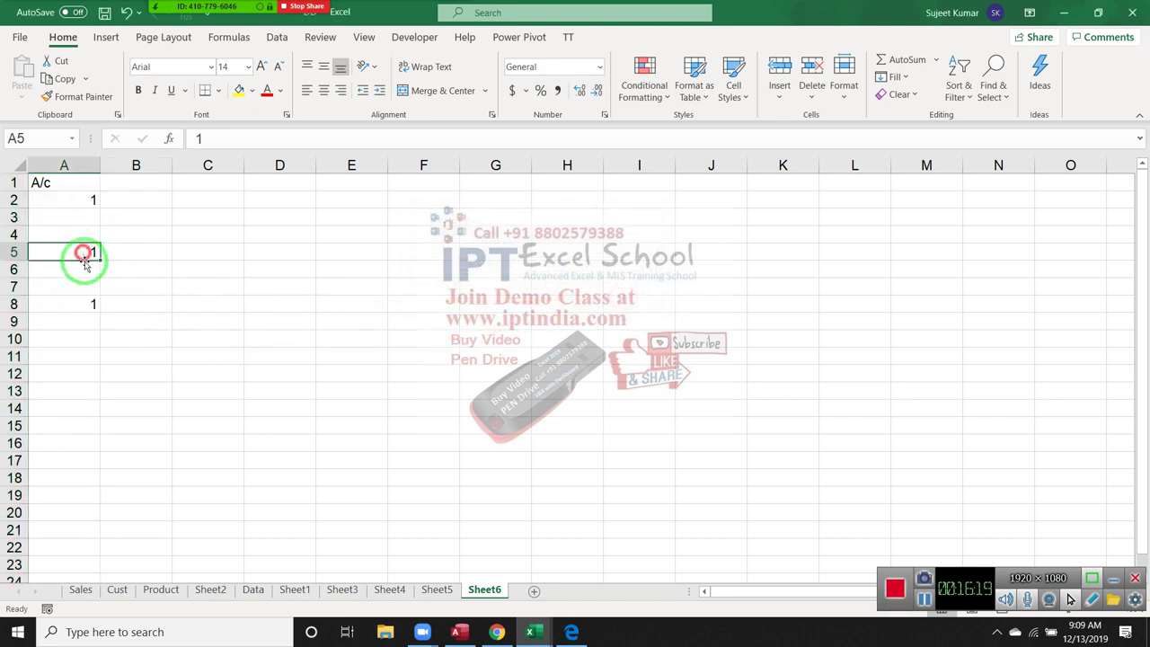
{"action": "left_click", "coordinate": [85, 304], "text": "ctrl"}
{"action": "left_click", "coordinate": [238, 91]}
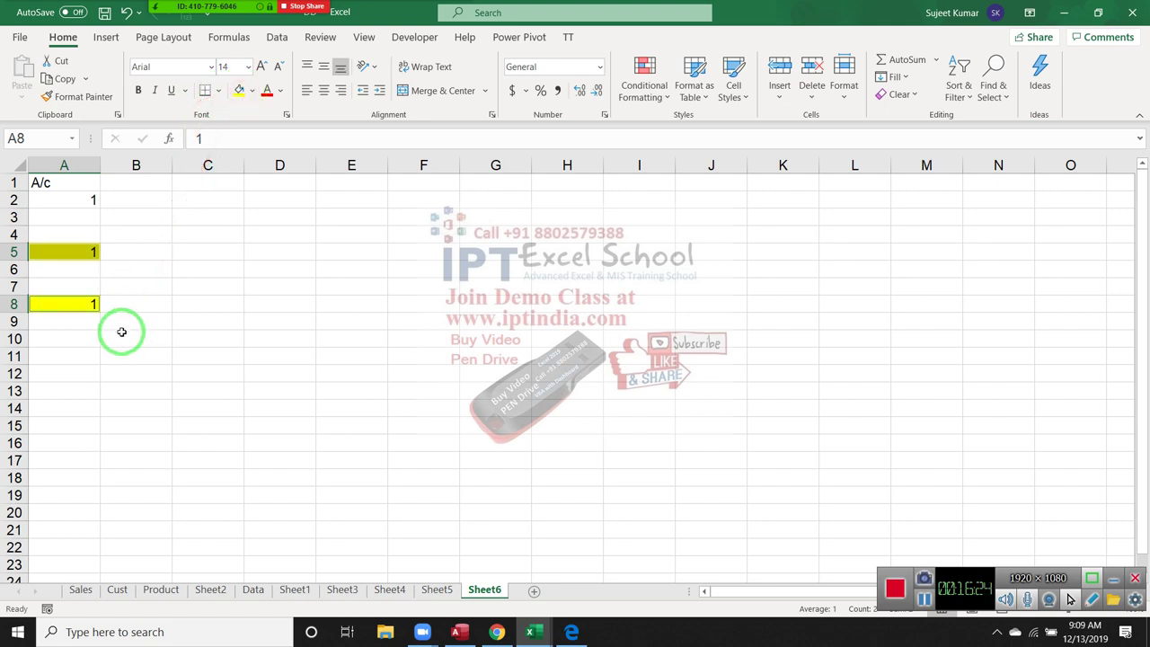
{"action": "left_click", "coordinate": [15, 252]}
{"action": "left_click", "coordinate": [16, 303]}
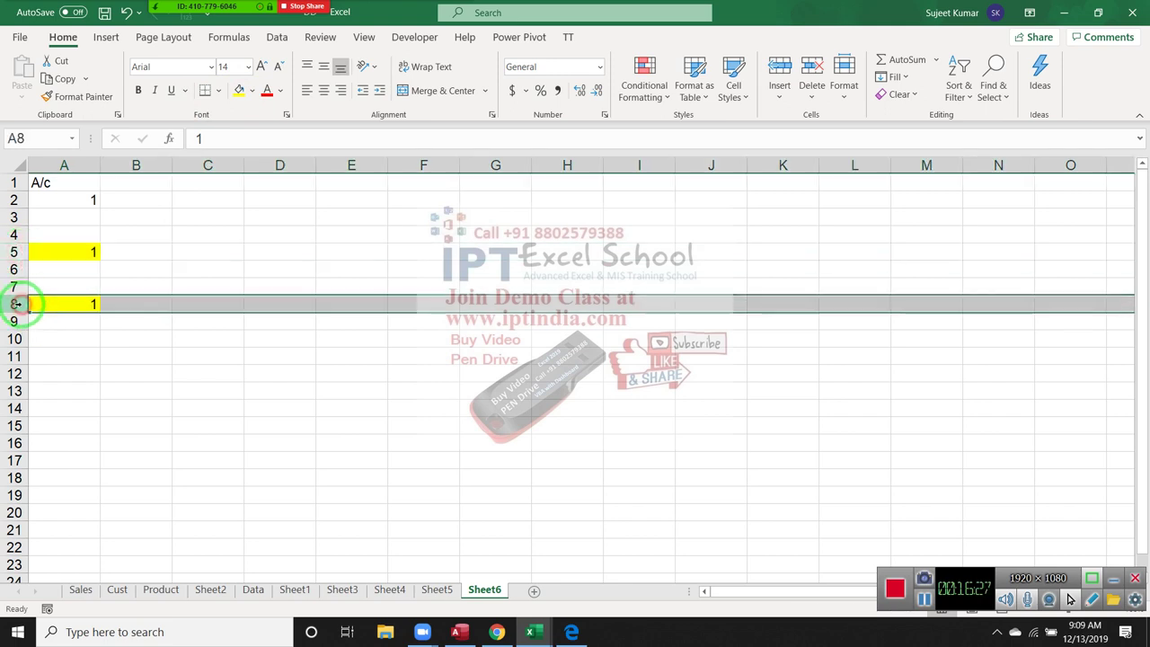
{"action": "left_click", "coordinate": [56, 190]}
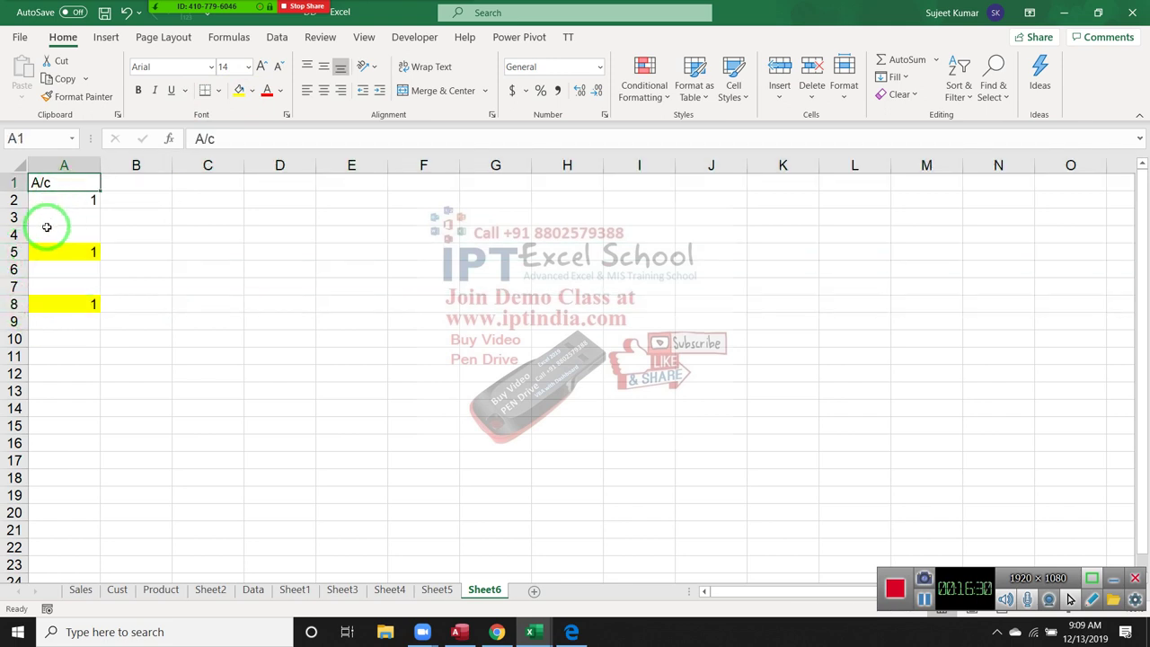
{"action": "key", "text": "ctrl+z"}
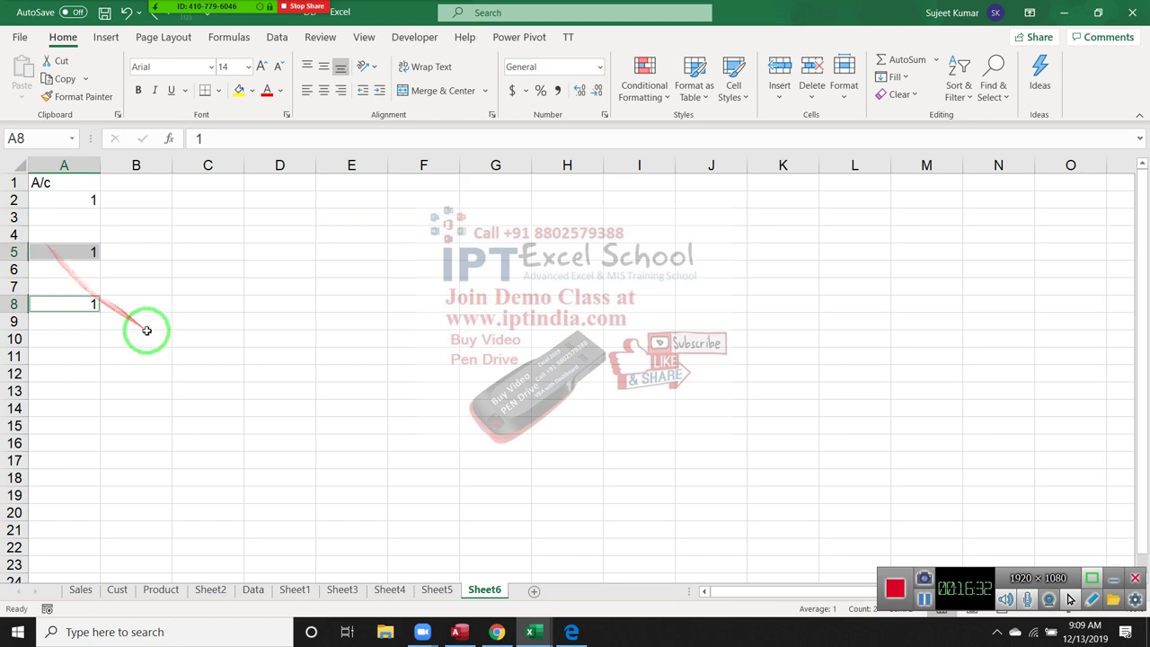
{"action": "left_click", "coordinate": [94, 269]}
{"action": "left_click", "coordinate": [91, 254]}
{"action": "left_click", "coordinate": [108, 267]}
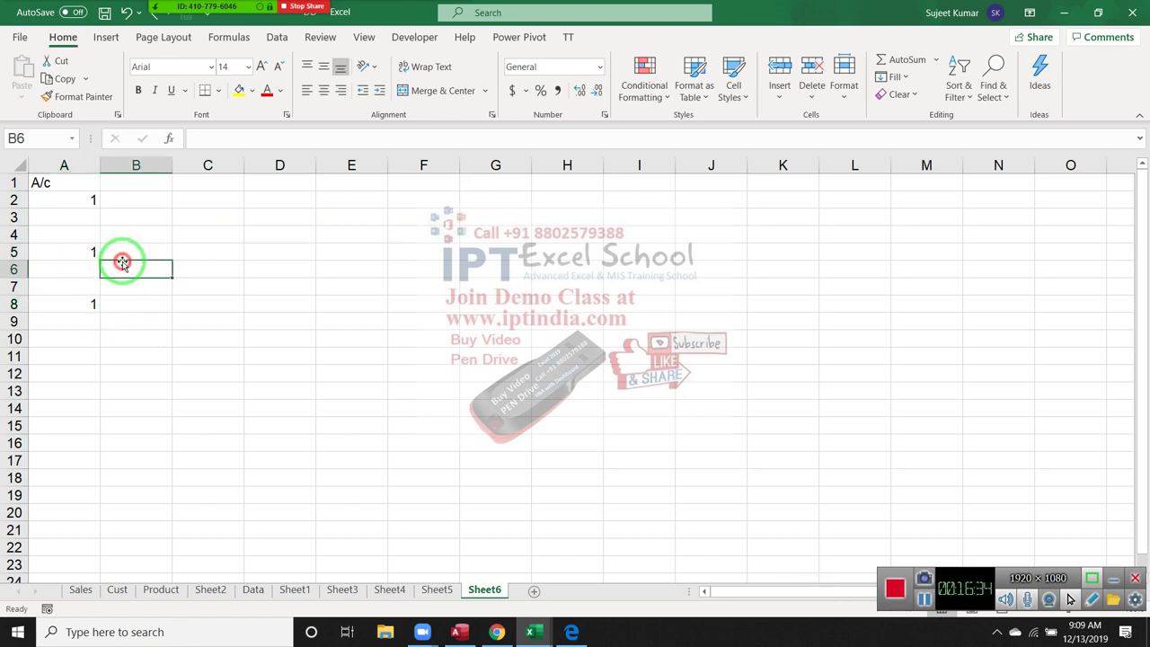
{"action": "left_click", "coordinate": [128, 199]}
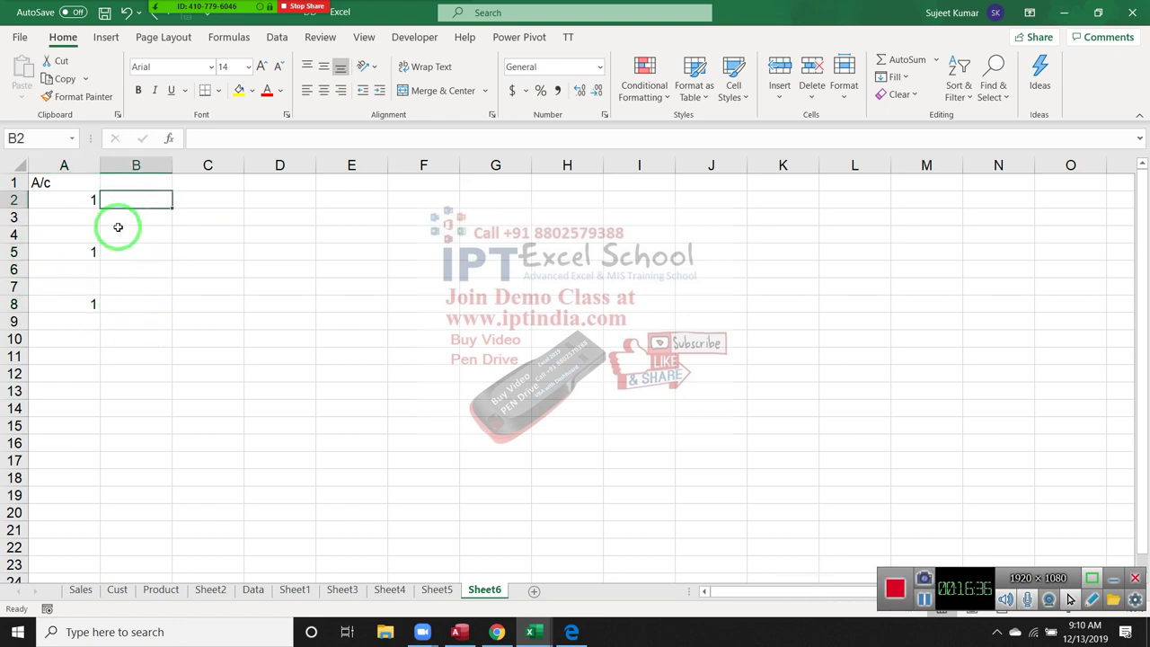
Enter =COUNTIF(A:A,A2) in B2
{"action": "type", "text": "=co"}
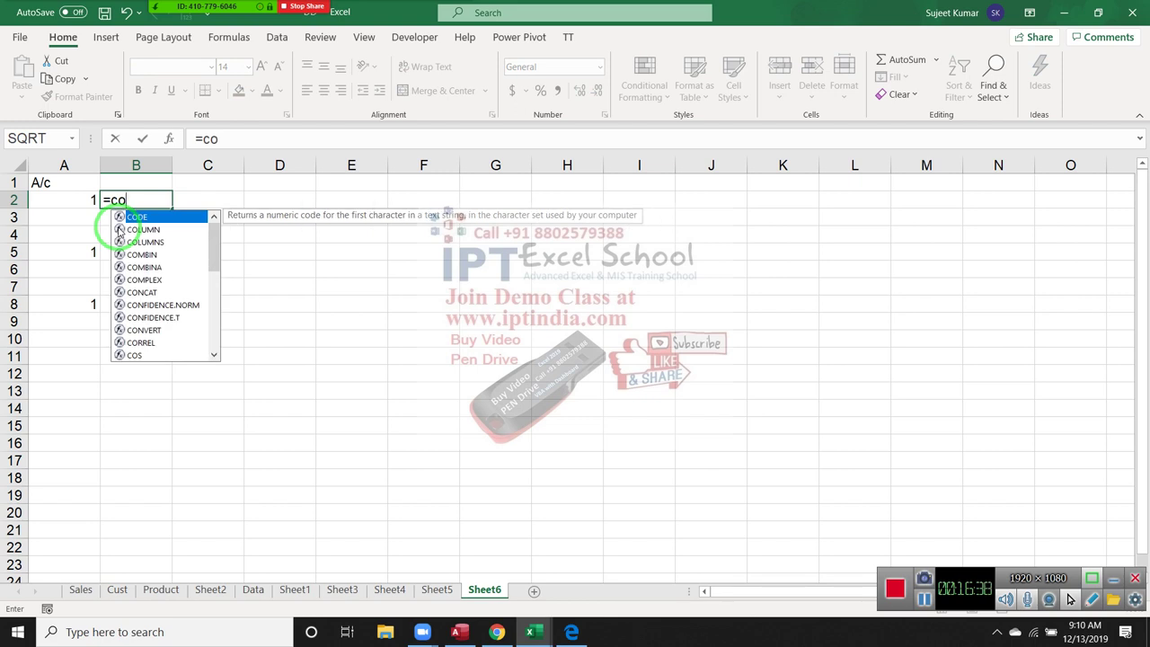
{"action": "type", "text": "u"}
{"action": "key", "text": "Down"}
{"action": "key", "text": "Down"}
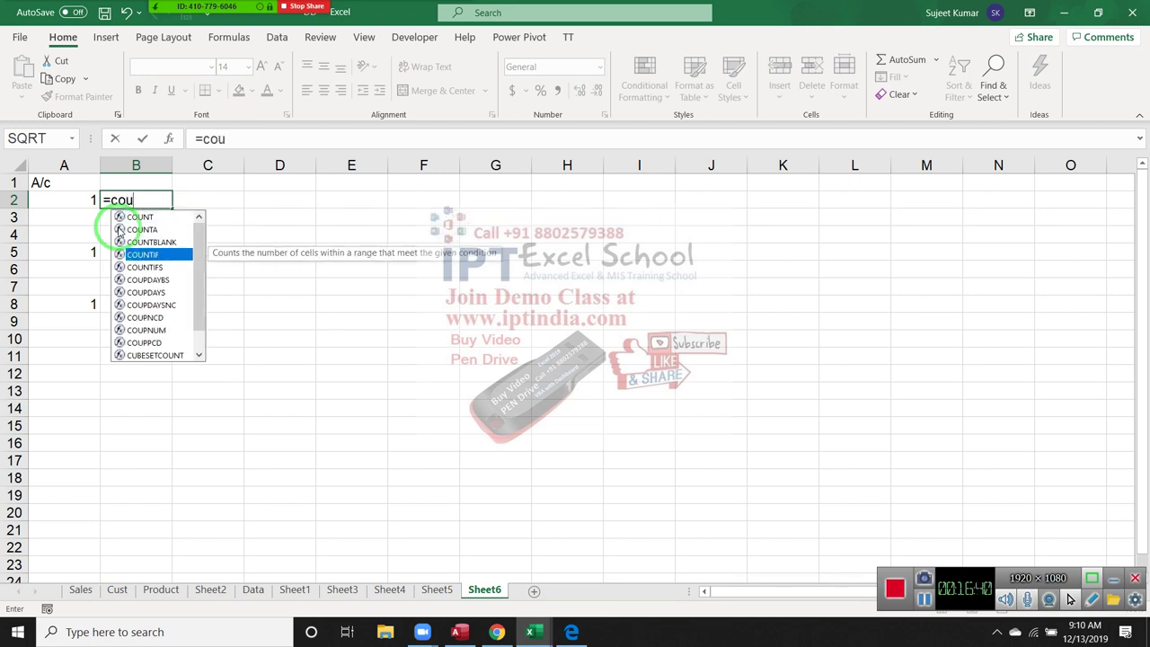
{"action": "key", "text": "Tab"}
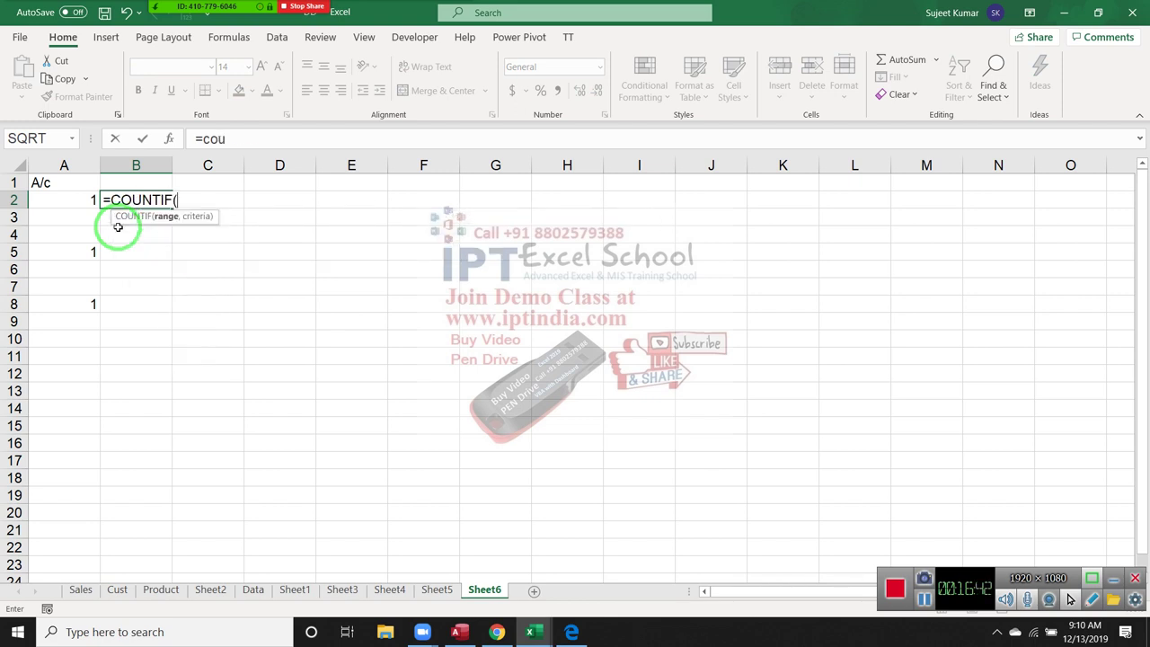
{"action": "left_click", "coordinate": [84, 164]}
{"action": "type", "text": ","}
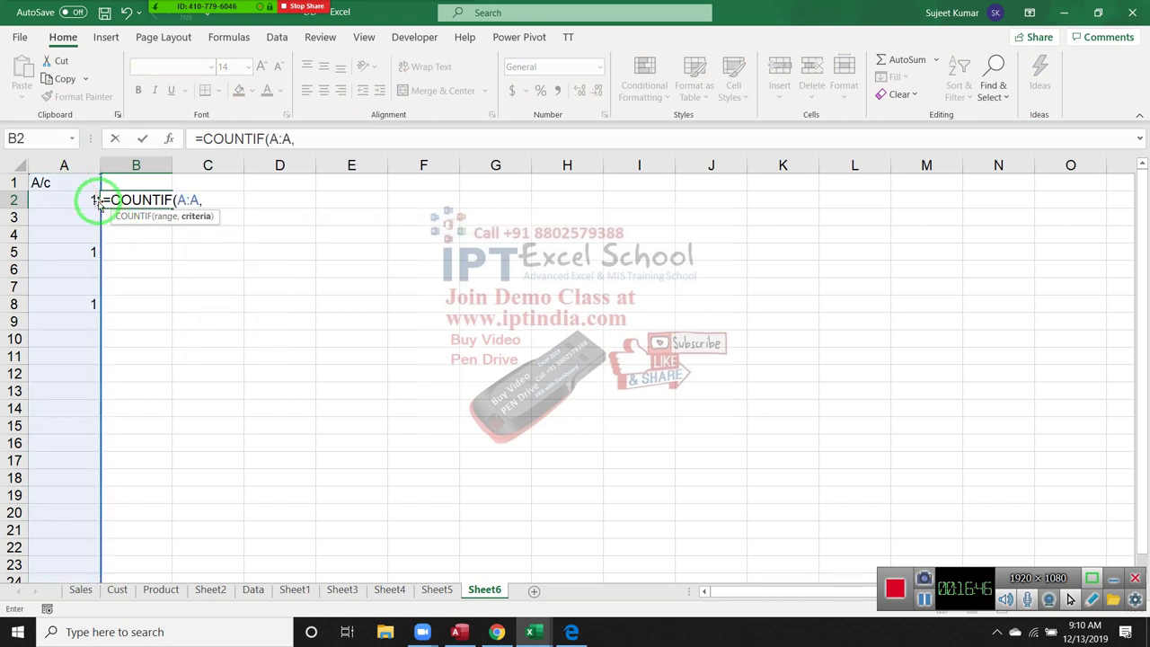
{"action": "left_click", "coordinate": [82, 196]}
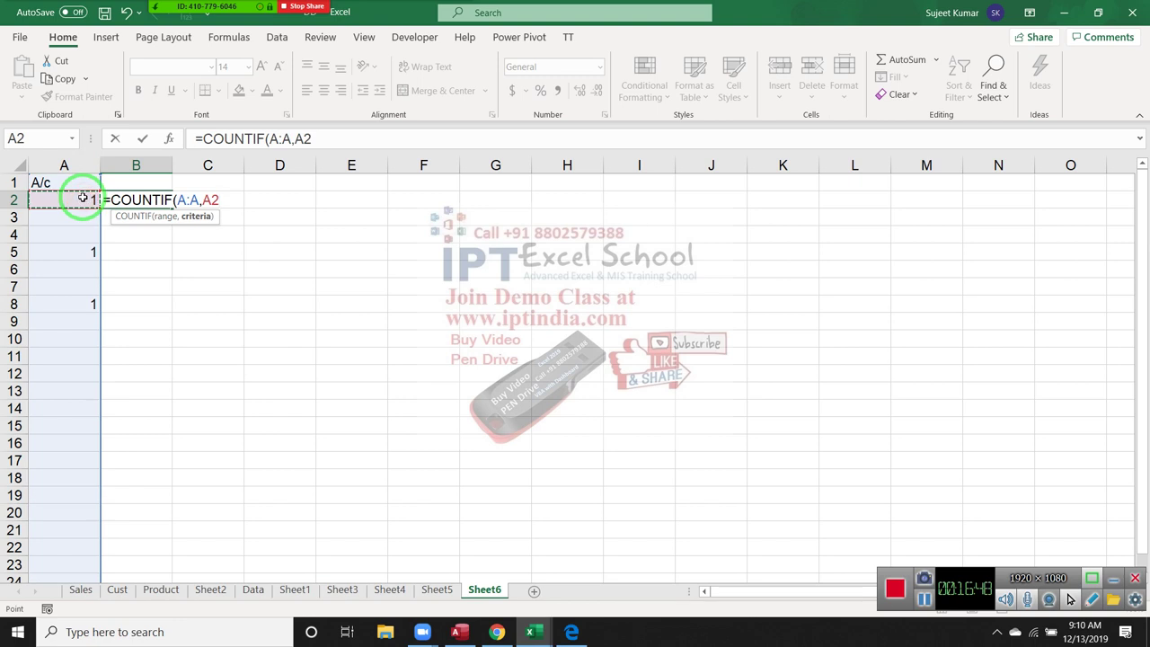
{"action": "key", "text": "Return"}
Copy the COUNTIF formula from B2 into B5 and B8
{"action": "left_click", "coordinate": [145, 198]}
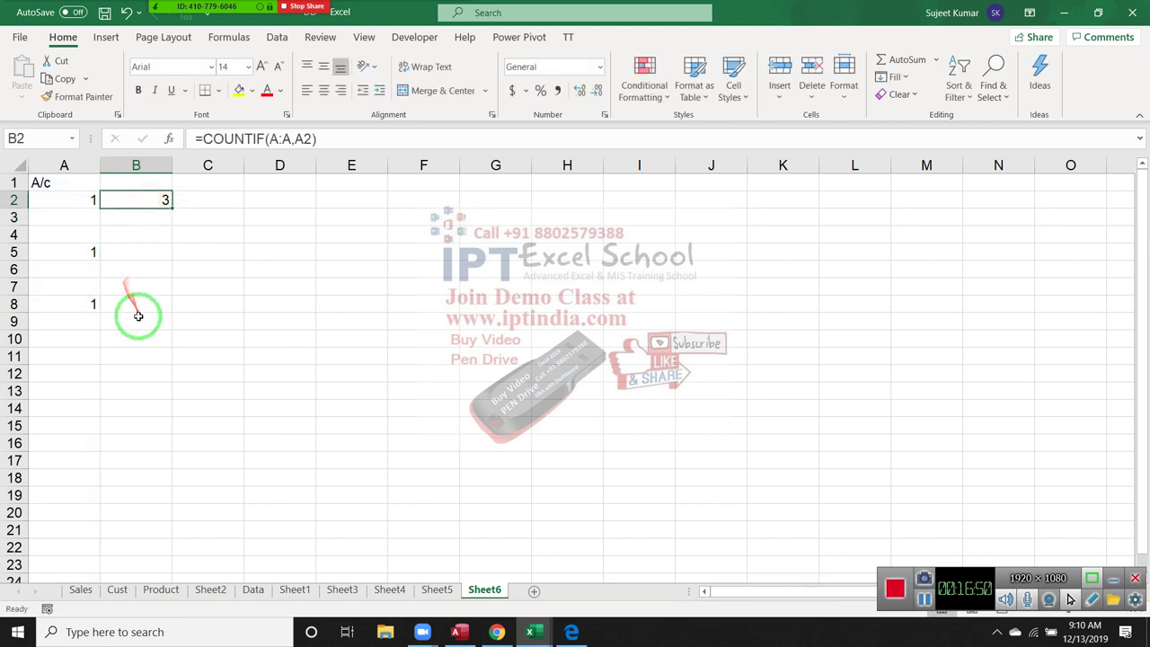
{"action": "key", "text": "ctrl+c"}
{"action": "left_click", "coordinate": [138, 238]}
{"action": "left_click", "coordinate": [140, 250]}
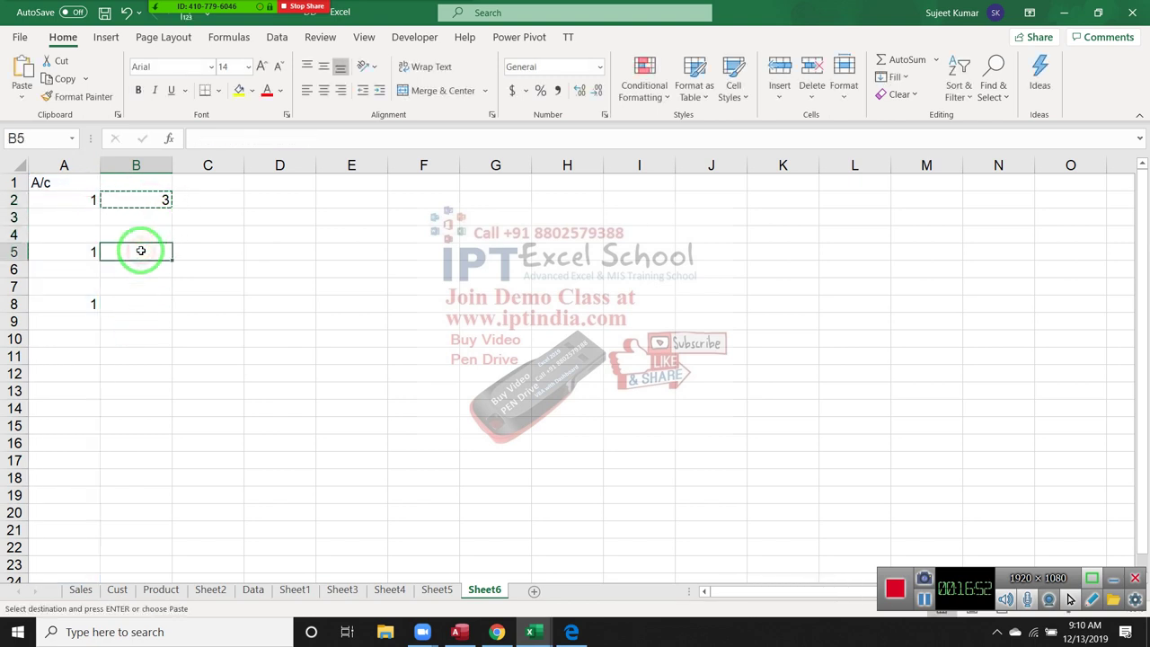
{"action": "key", "text": "ctrl+v"}
{"action": "left_click", "coordinate": [144, 303]}
{"action": "key", "text": "ctrl+v"}
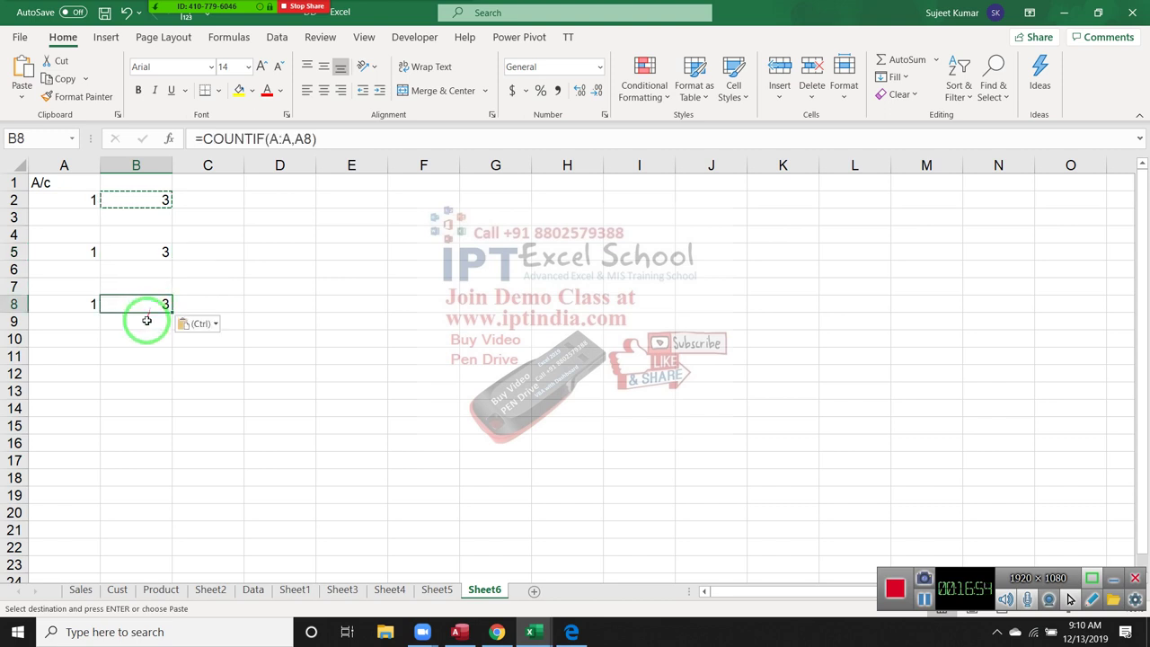
Type sample counts 1, 2 and 3 in C2, C5 and C8, then select column C
{"action": "left_click", "coordinate": [146, 321]}
{"action": "left_click", "coordinate": [202, 201]}
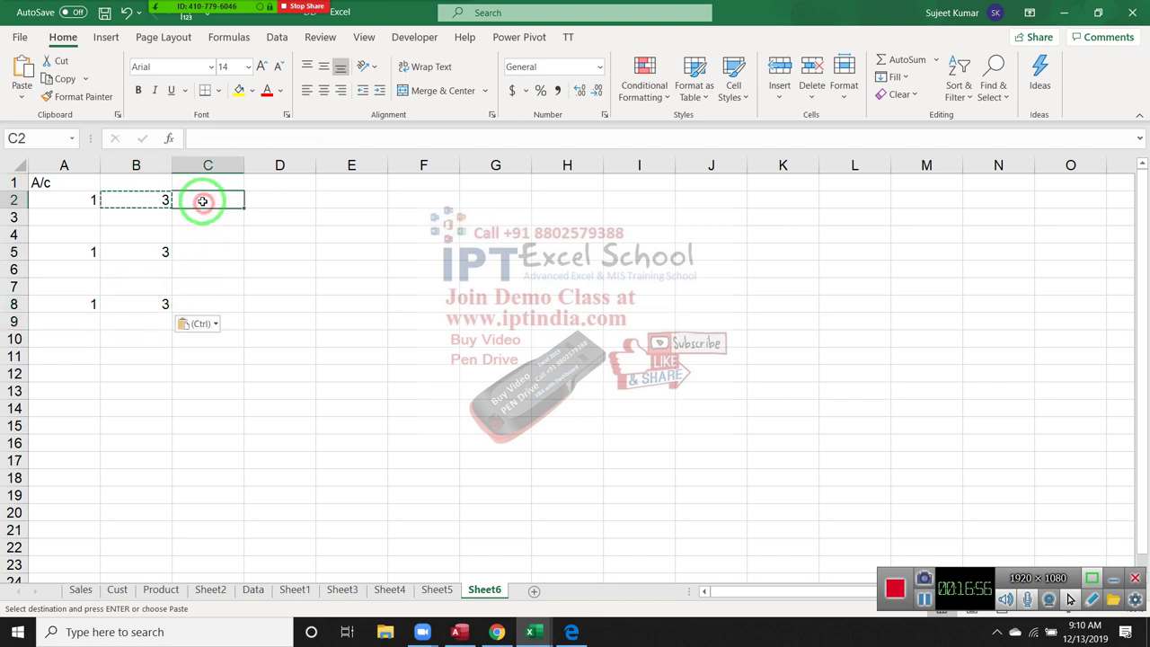
{"action": "key", "text": "Escape"}
{"action": "type", "text": "1"}
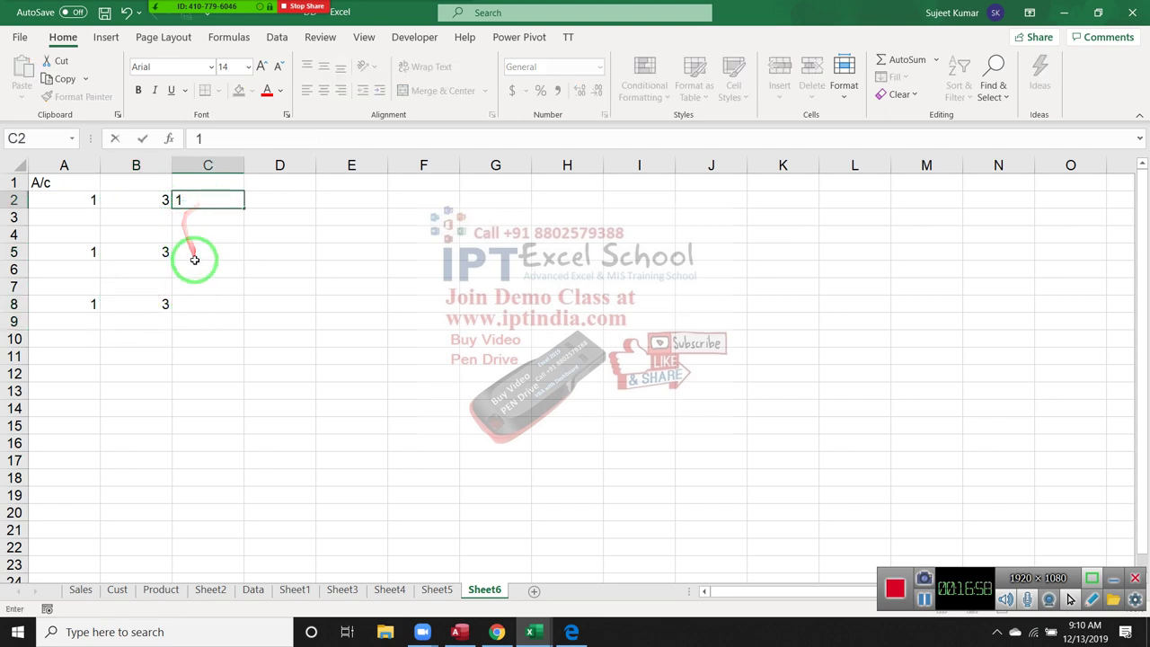
{"action": "left_click", "coordinate": [194, 259]}
{"action": "type", "text": "2"}
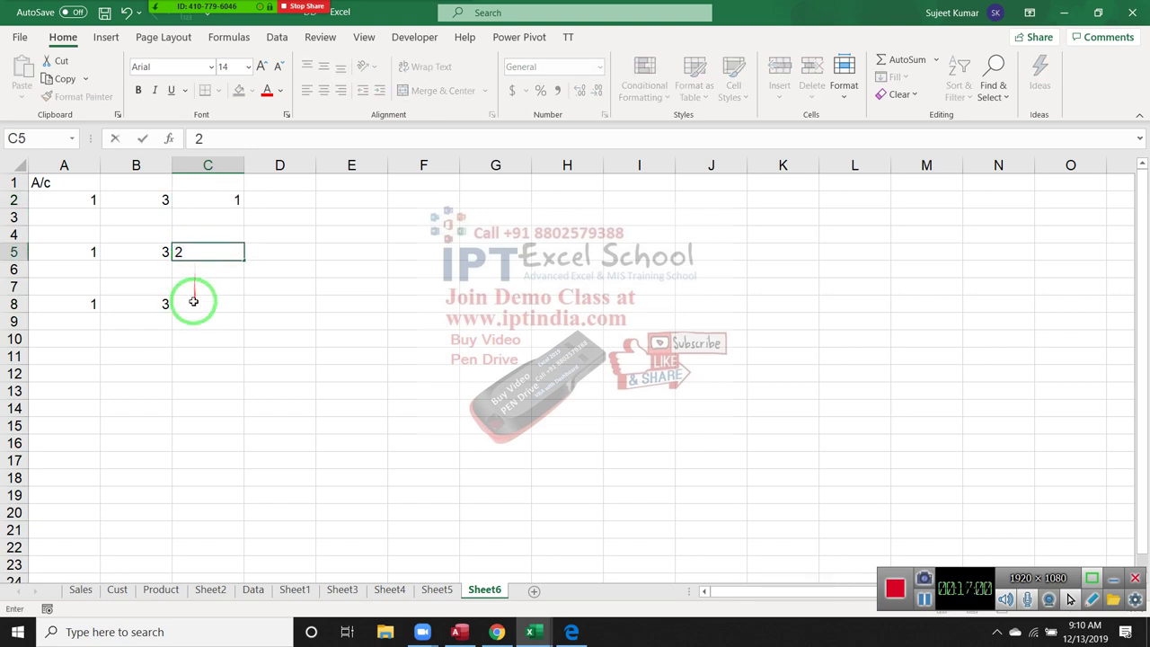
{"action": "left_click", "coordinate": [193, 302]}
{"action": "key", "text": "Return"}
{"action": "left_click", "coordinate": [193, 301]}
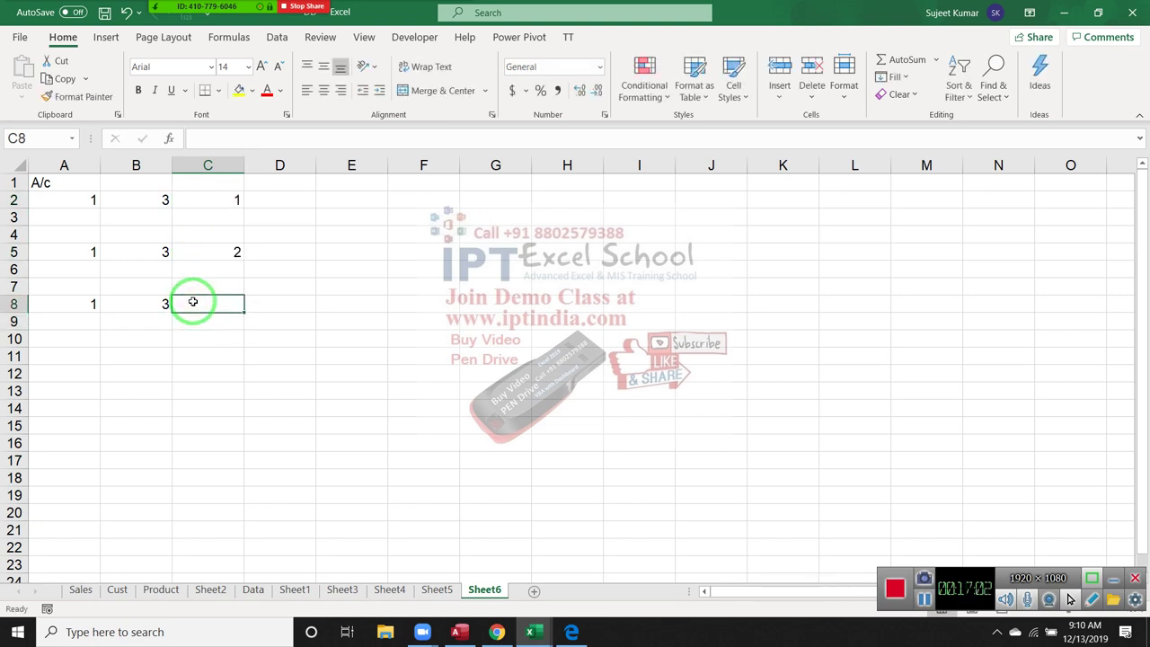
{"action": "type", "text": "3"}
{"action": "left_click", "coordinate": [218, 338]}
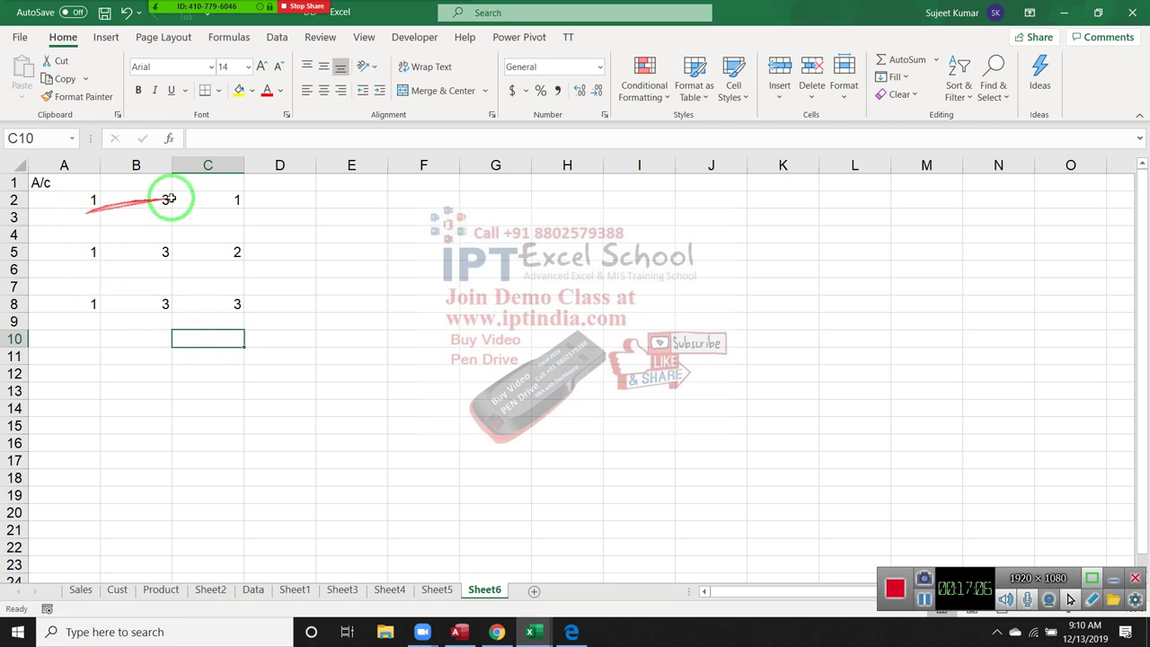
{"action": "left_click", "coordinate": [214, 165]}
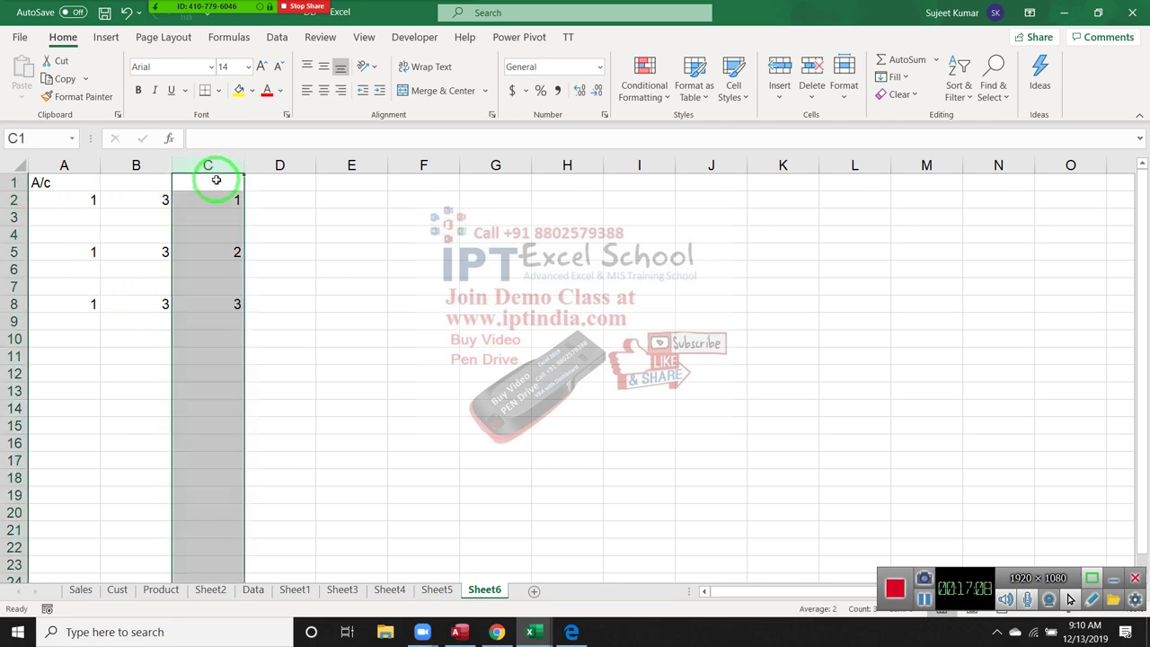
Clear the sample counts in column C and enter =COUNTIF(A2:A2,A2) in B2
{"action": "key", "text": "Delete"}
{"action": "key", "text": "Left"}
{"action": "key", "text": "Down"}
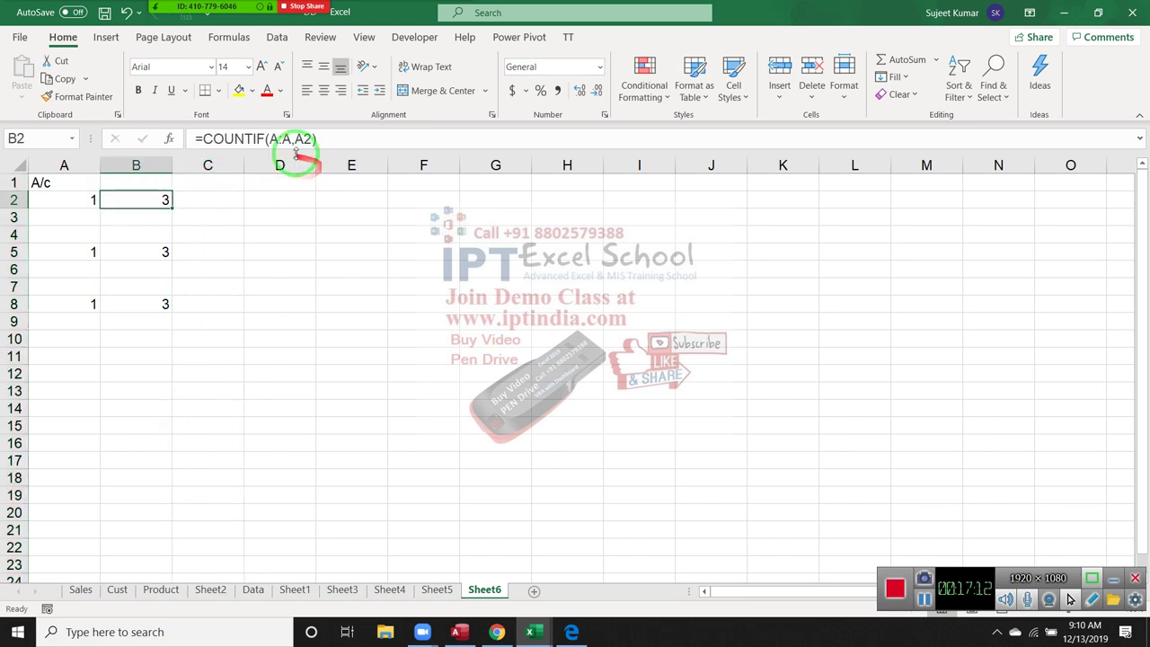
{"action": "type", "text": "=coun"}
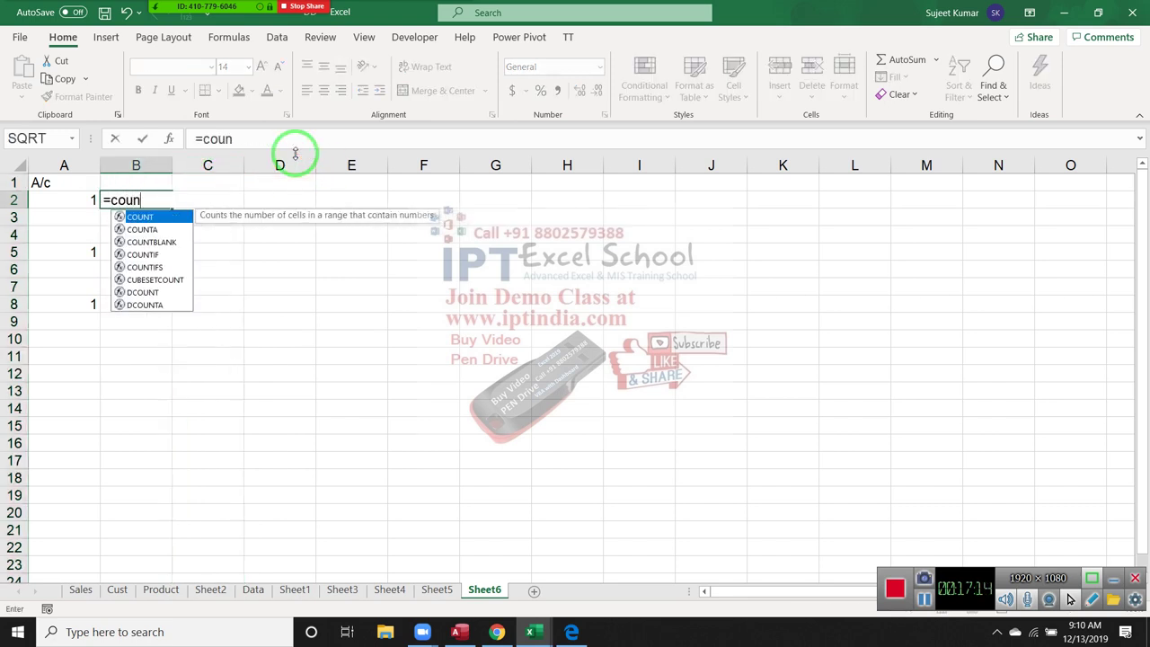
{"action": "key", "text": "Down"}
{"action": "key", "text": "Down"}
{"action": "key", "text": "Down"}
{"action": "key", "text": "Tab"}
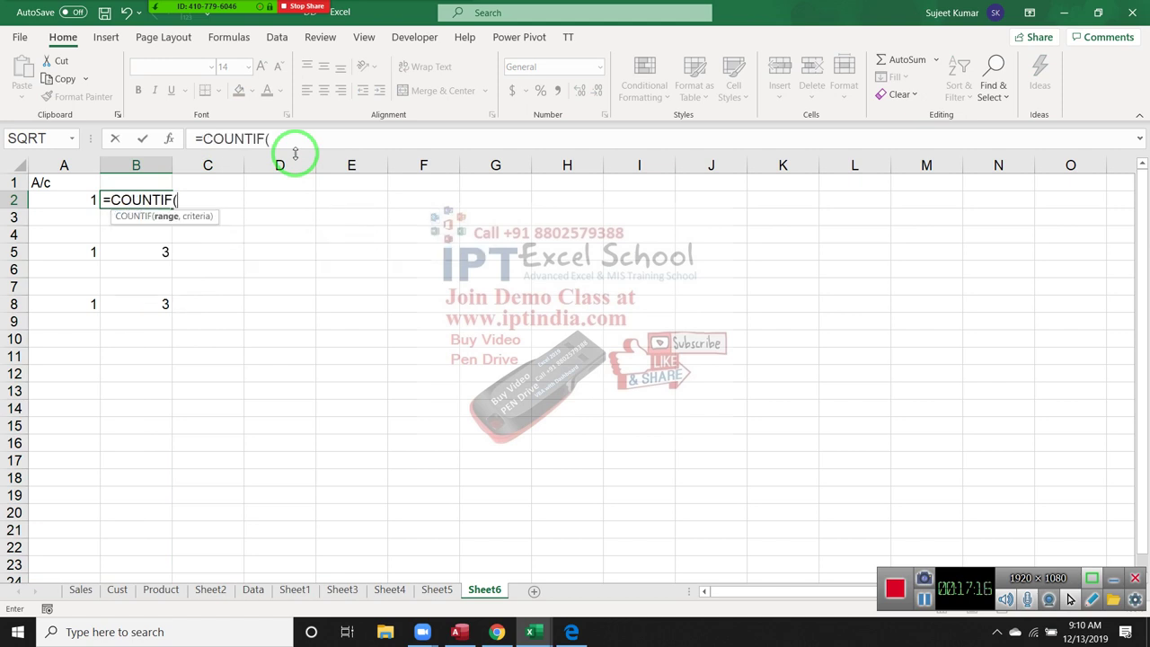
{"action": "left_click", "coordinate": [77, 200]}
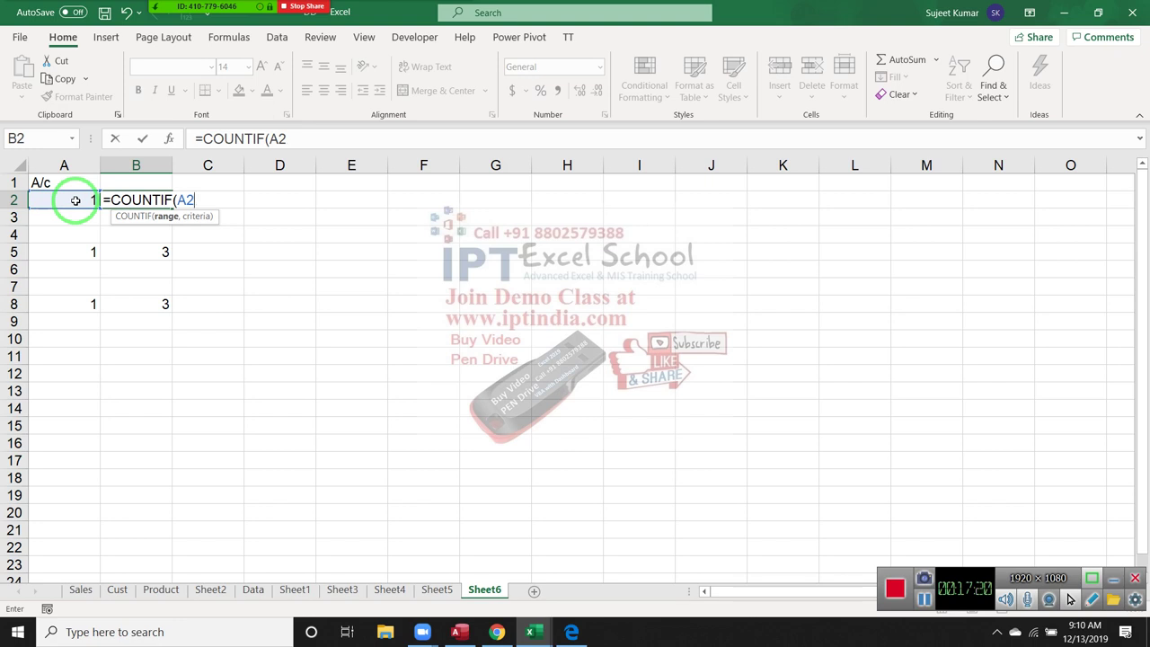
{"action": "left_click", "coordinate": [76, 199]}
{"action": "left_click", "coordinate": [76, 200]}
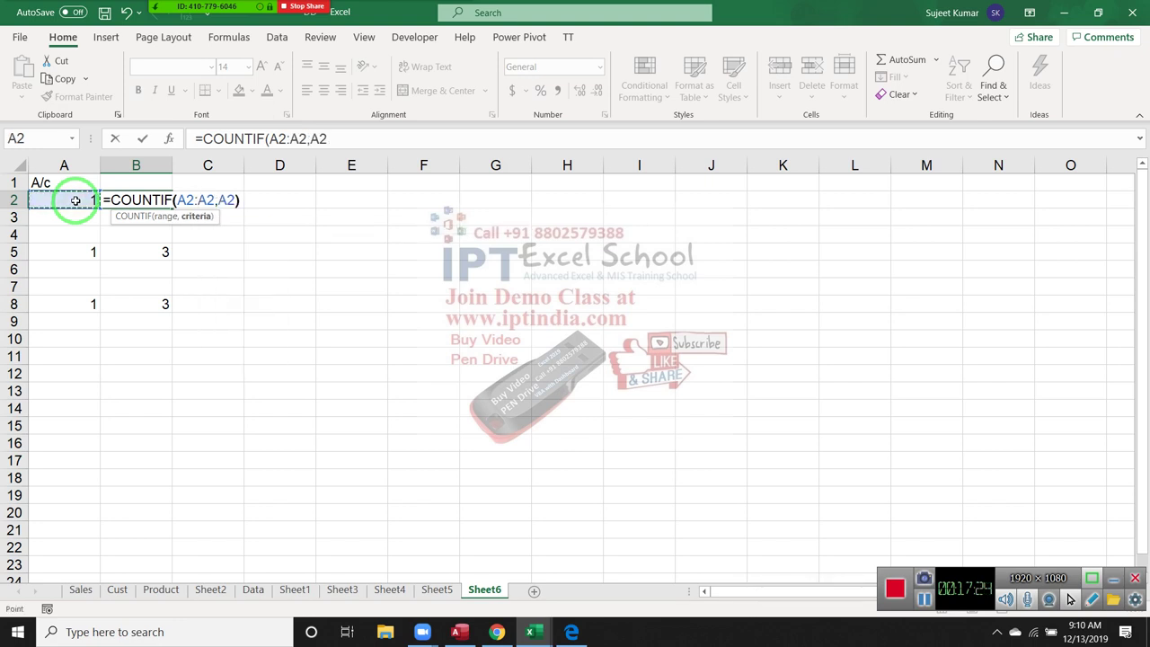
{"action": "key", "text": "Return"}
{"action": "key", "text": "Up"}
Copy the B2 COUNTIF formula into B5 and B8
{"action": "key", "text": "ctrl+c"}
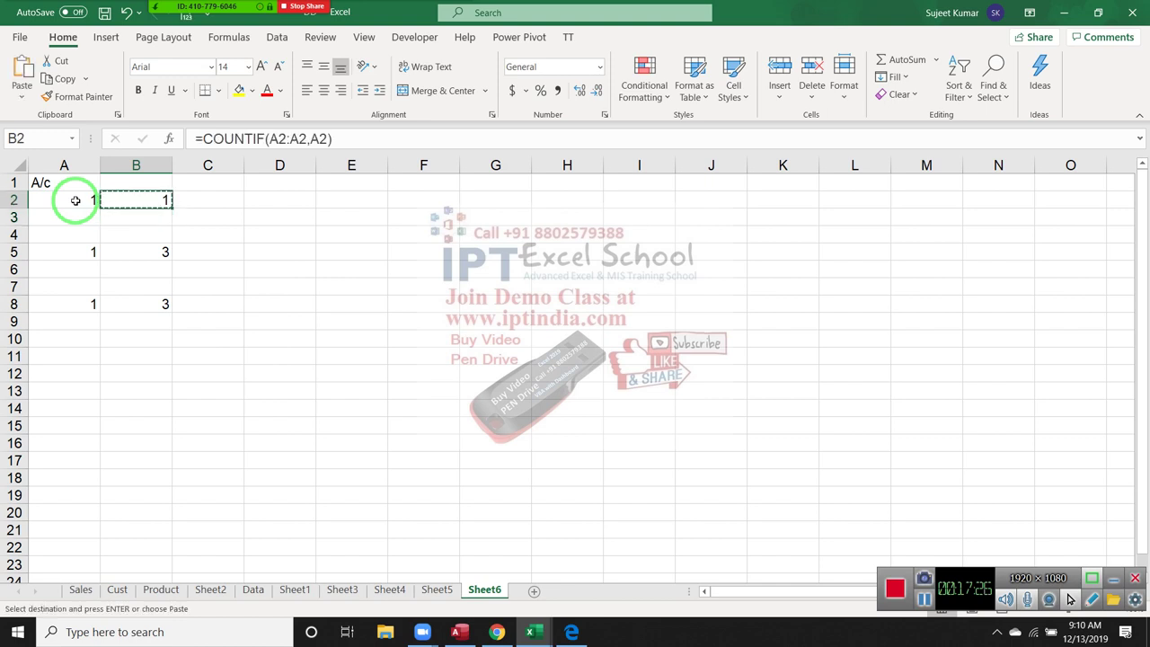
{"action": "left_click", "coordinate": [150, 252]}
{"action": "key", "text": "ctrl+v"}
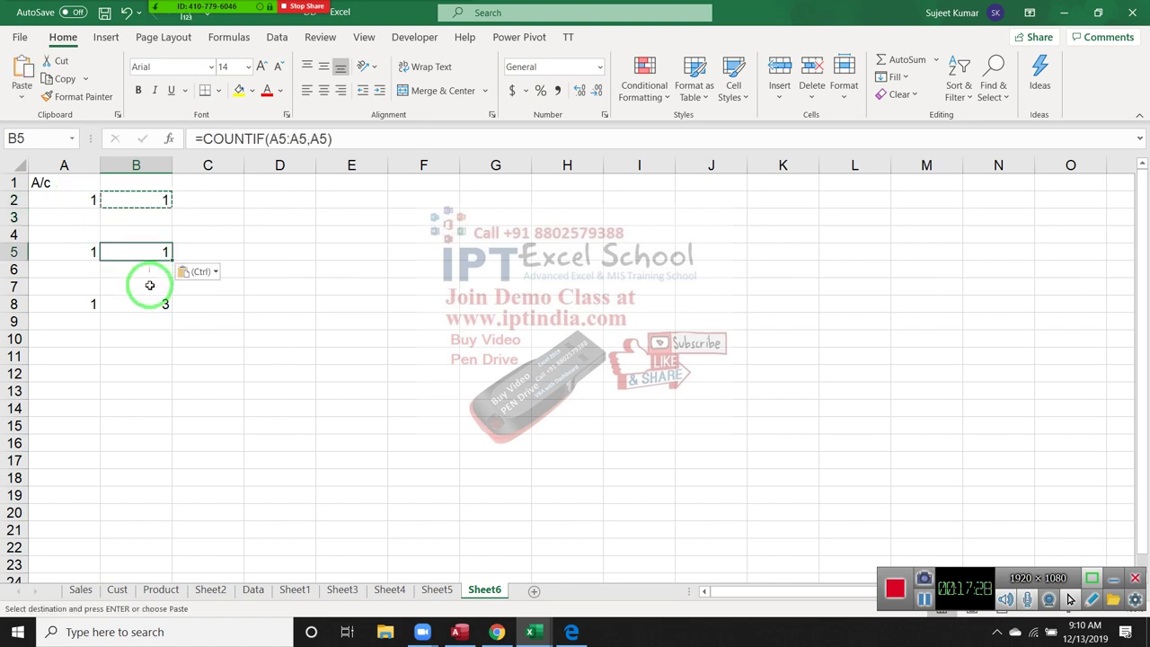
{"action": "left_click", "coordinate": [149, 304]}
{"action": "key", "text": "ctrl+v"}
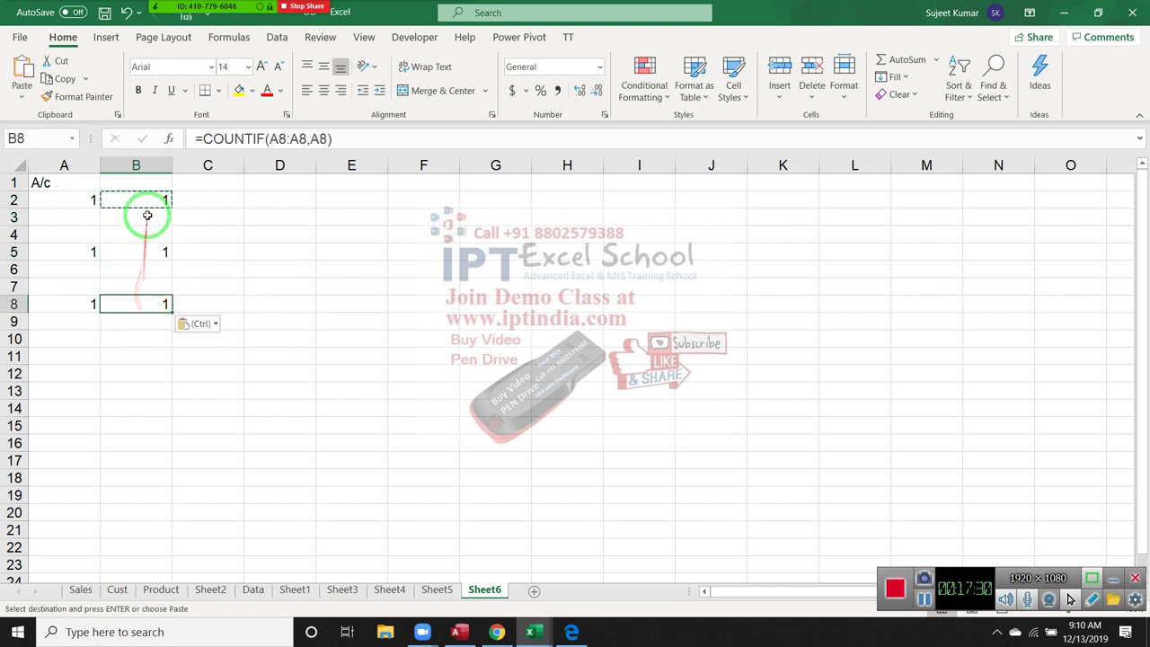
Lock the range start in B2's formula as $A$2 with F4
{"action": "left_click", "coordinate": [149, 199]}
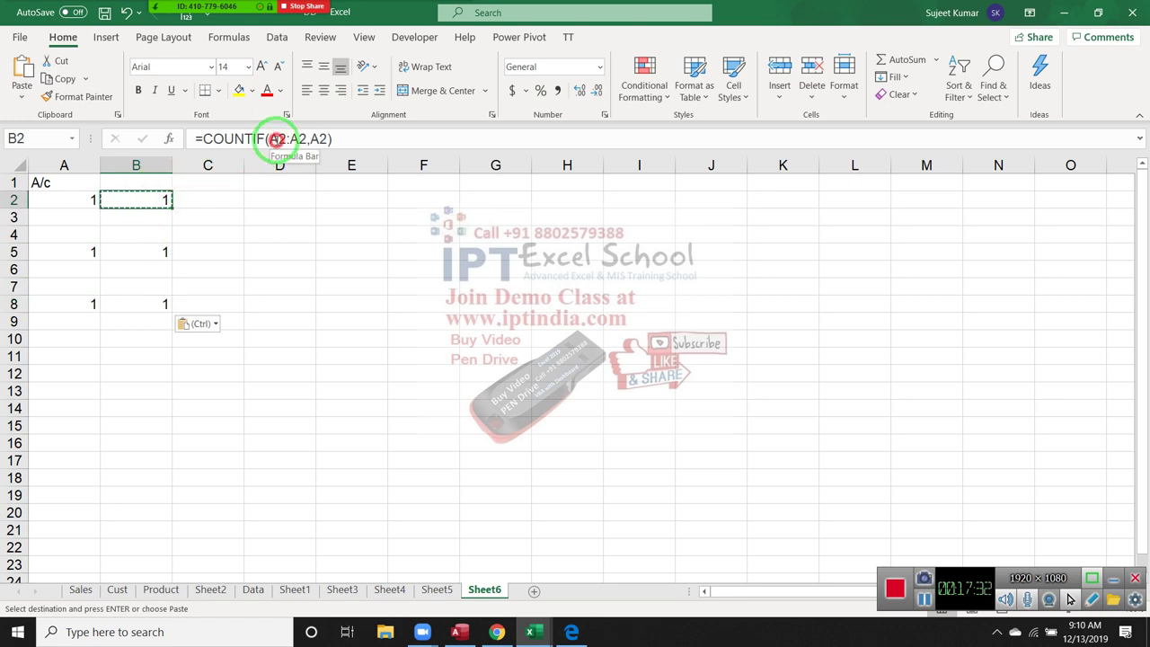
{"action": "left_click", "coordinate": [275, 139]}
{"action": "key", "text": "F4"}
{"action": "key", "text": "Return"}
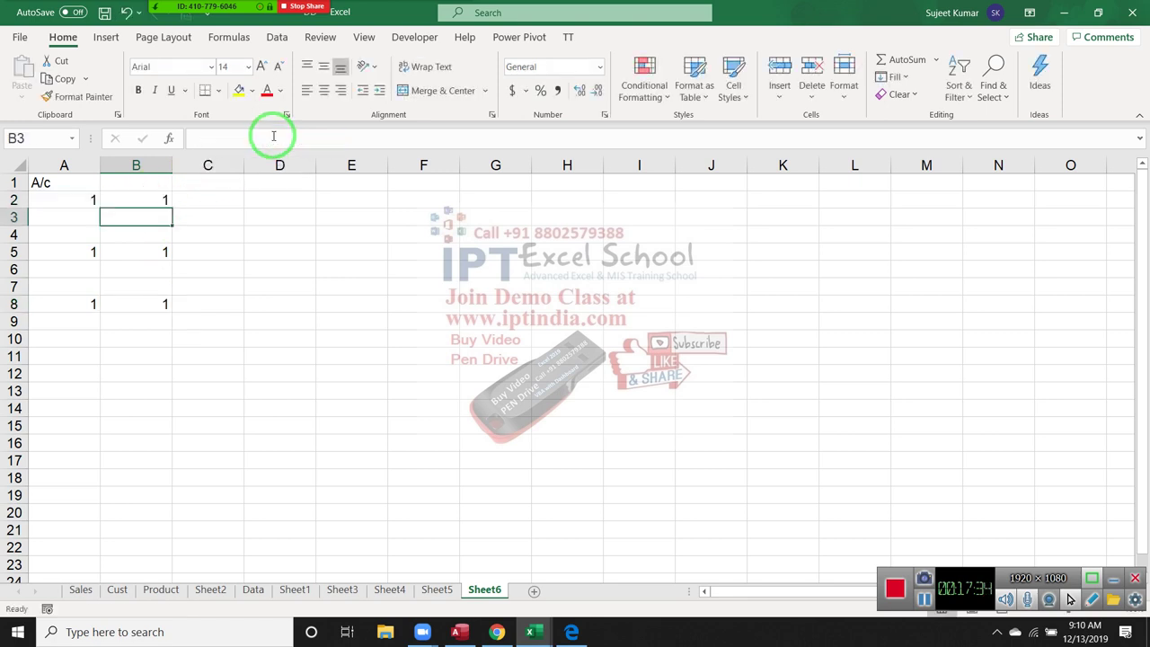
Copy the anchored =COUNTIF($A$2:A2,A2) formula into B5 and B8
{"action": "left_click", "coordinate": [165, 199]}
{"action": "key", "text": "ctrl+c"}
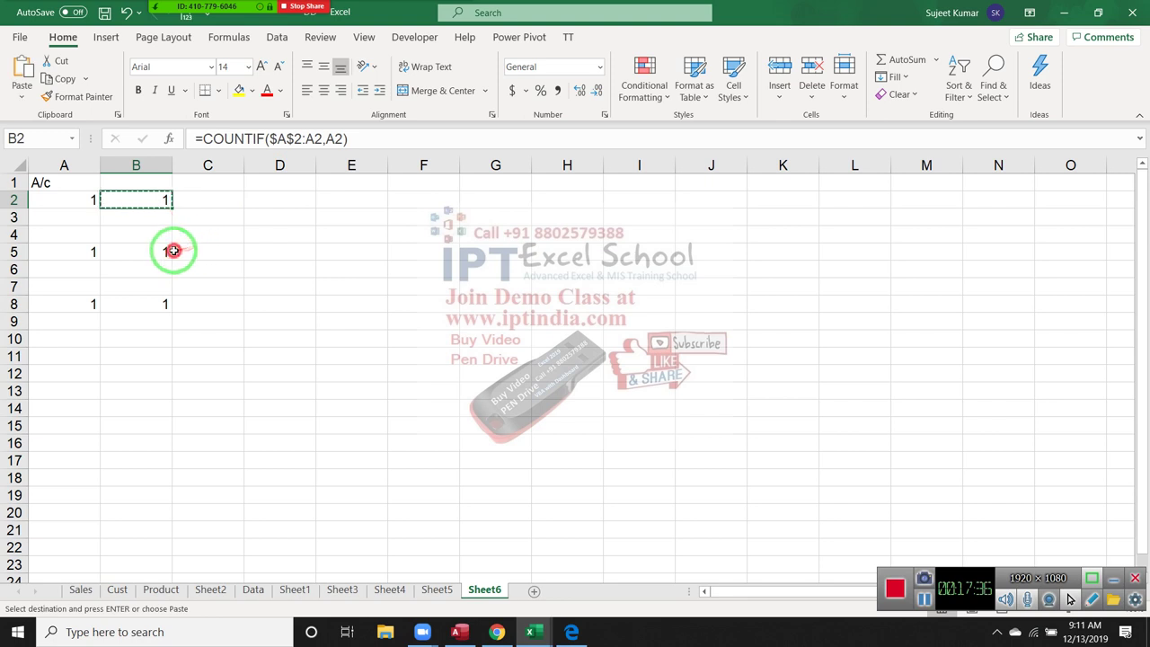
{"action": "left_click", "coordinate": [171, 251]}
{"action": "key", "text": "ctrl+v"}
{"action": "left_click", "coordinate": [152, 301]}
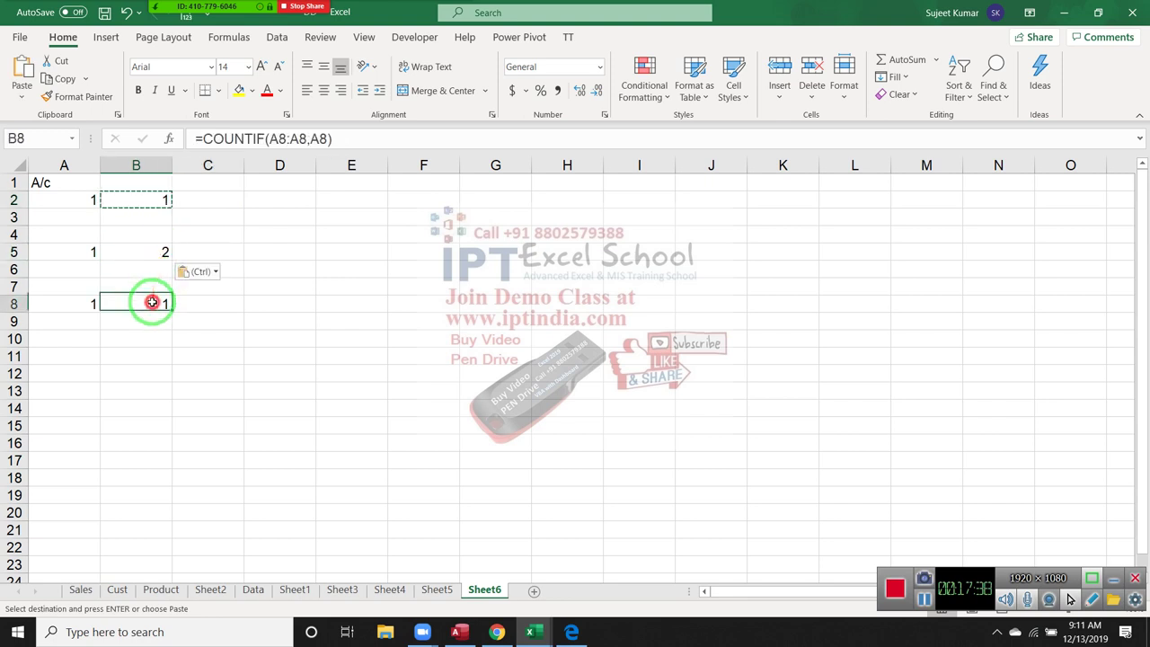
{"action": "key", "text": "ctrl+v"}
Check the running-count formulas in B2, B5 and B8, then select A2
{"action": "left_click", "coordinate": [134, 198]}
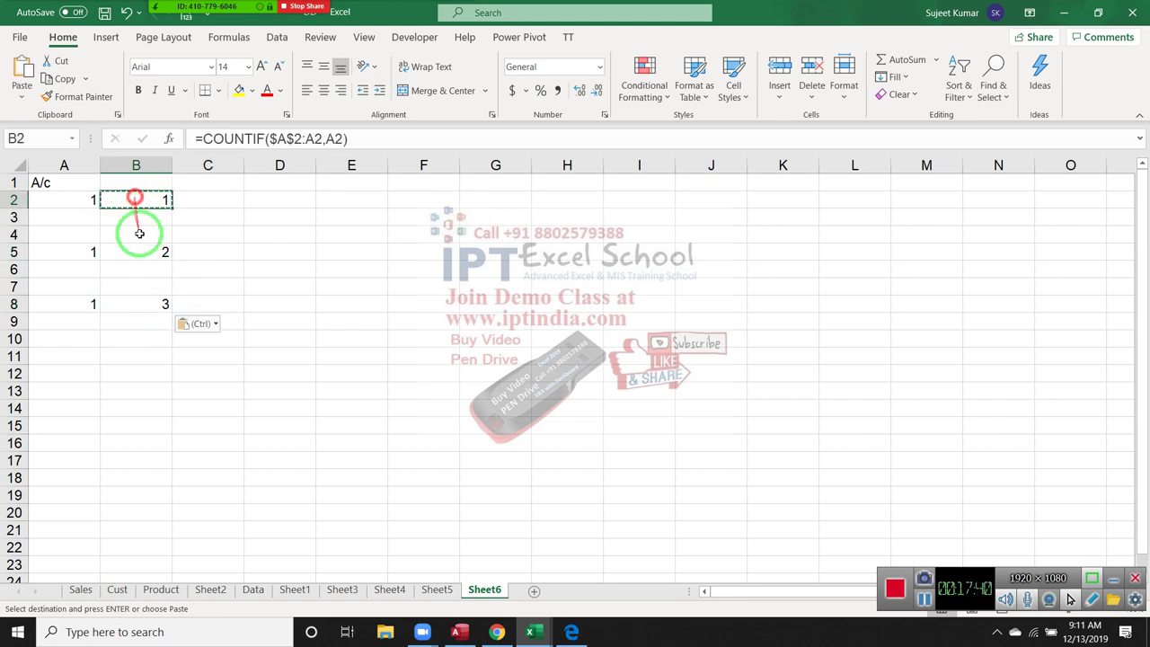
{"action": "left_click", "coordinate": [147, 252]}
{"action": "left_click", "coordinate": [148, 299]}
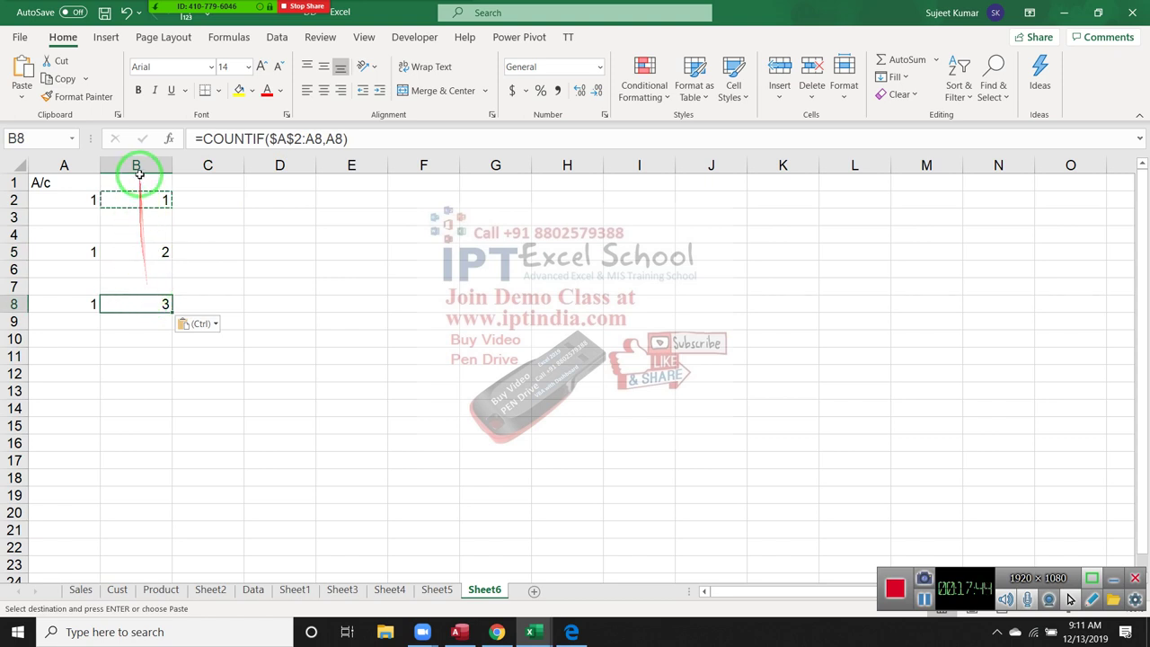
{"action": "left_click", "coordinate": [90, 197]}
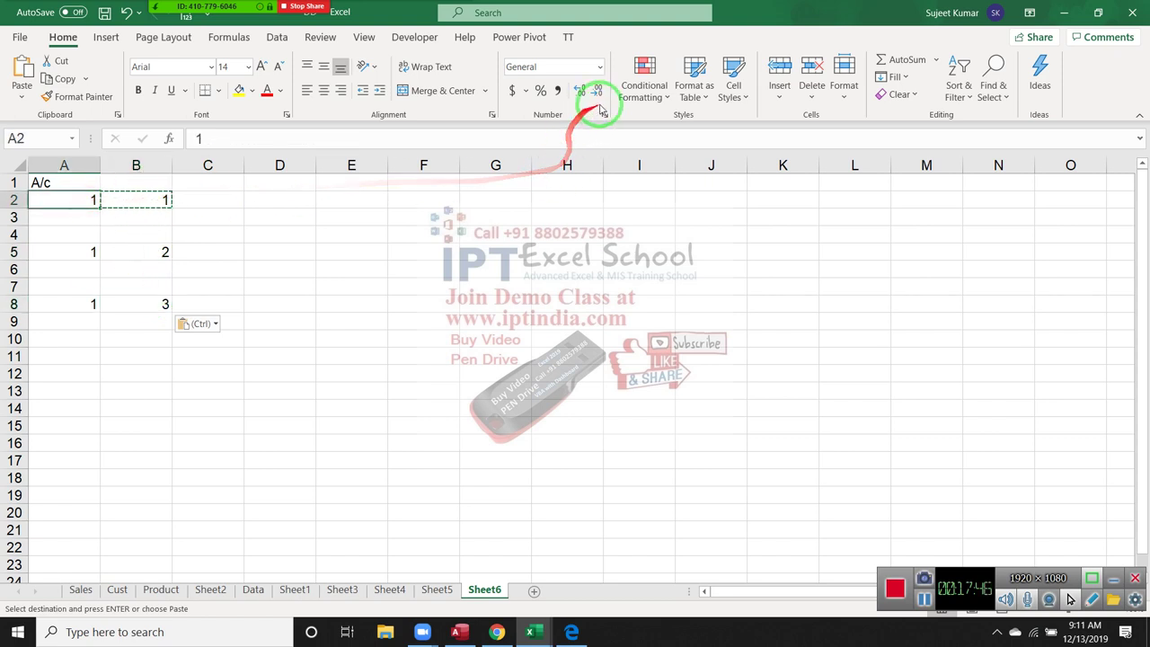
Start a new conditional-formatting rule using 'Use a formula to determine which cells to format'
{"action": "left_click", "coordinate": [639, 90]}
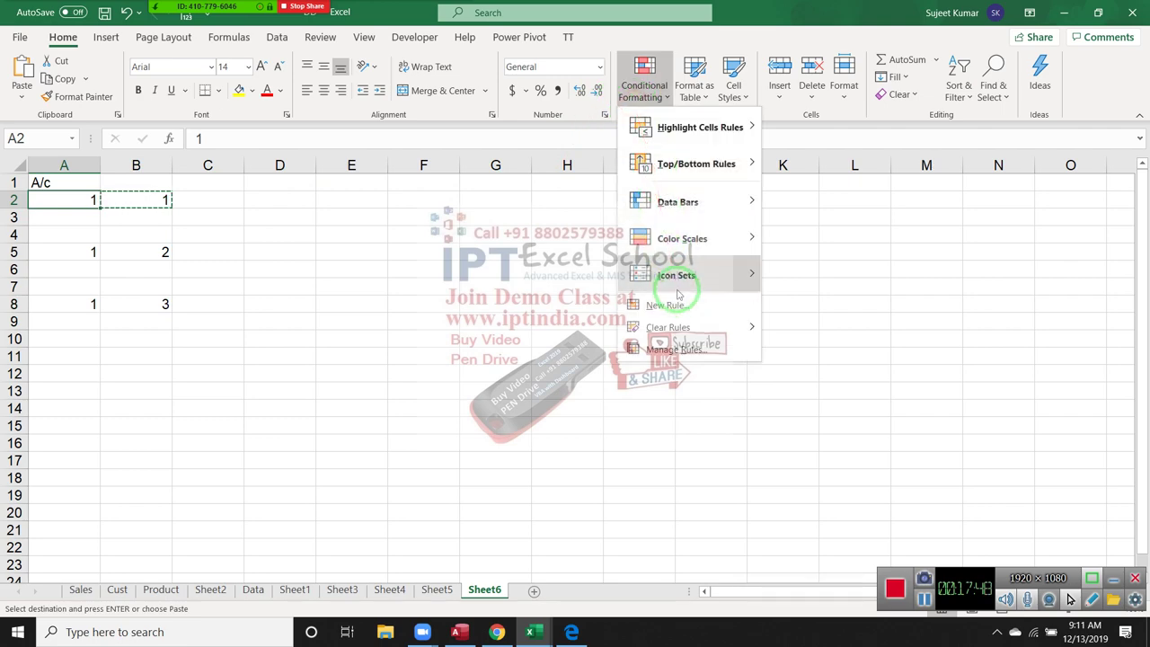
{"action": "left_click", "coordinate": [672, 304]}
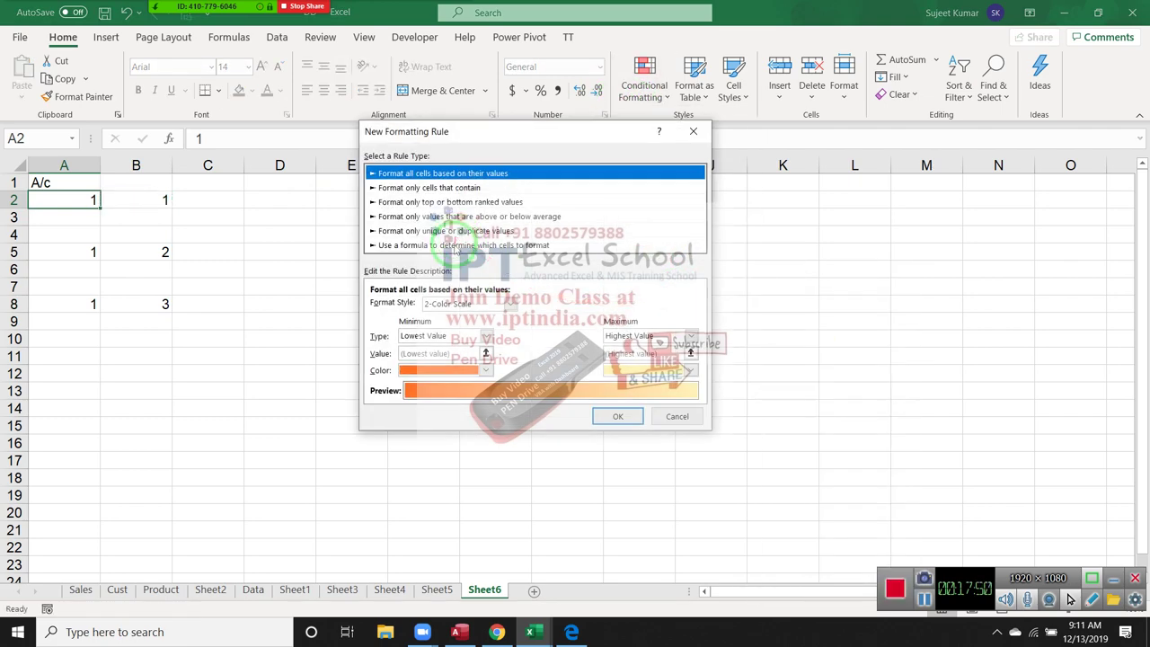
{"action": "left_click", "coordinate": [460, 245]}
{"action": "left_click", "coordinate": [430, 305]}
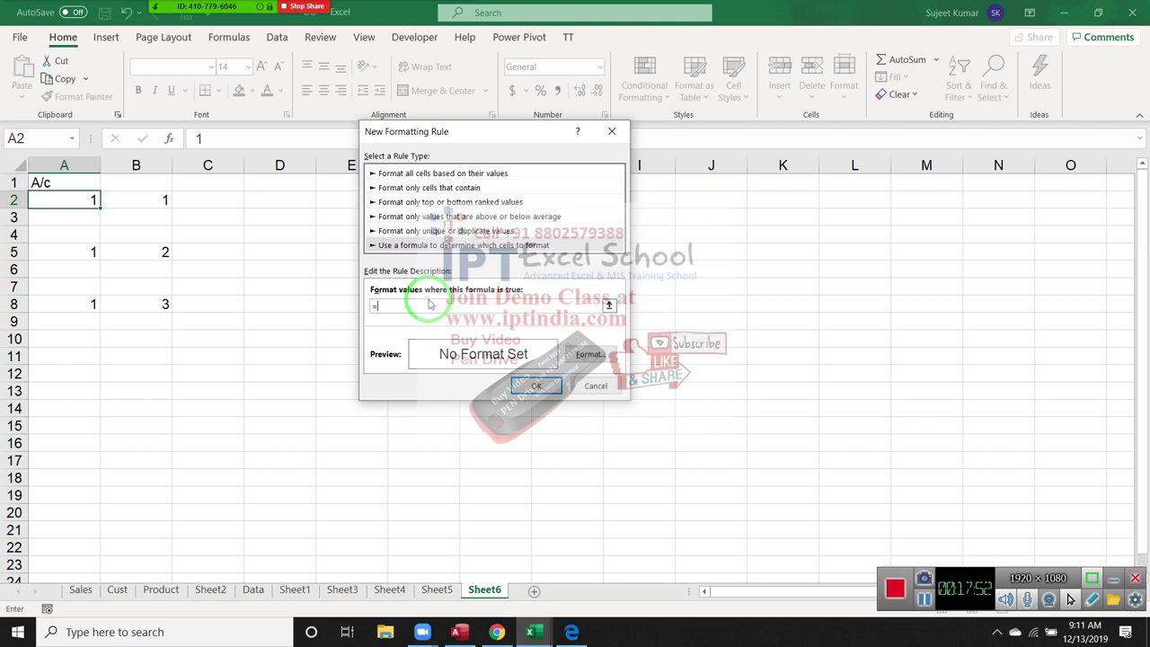
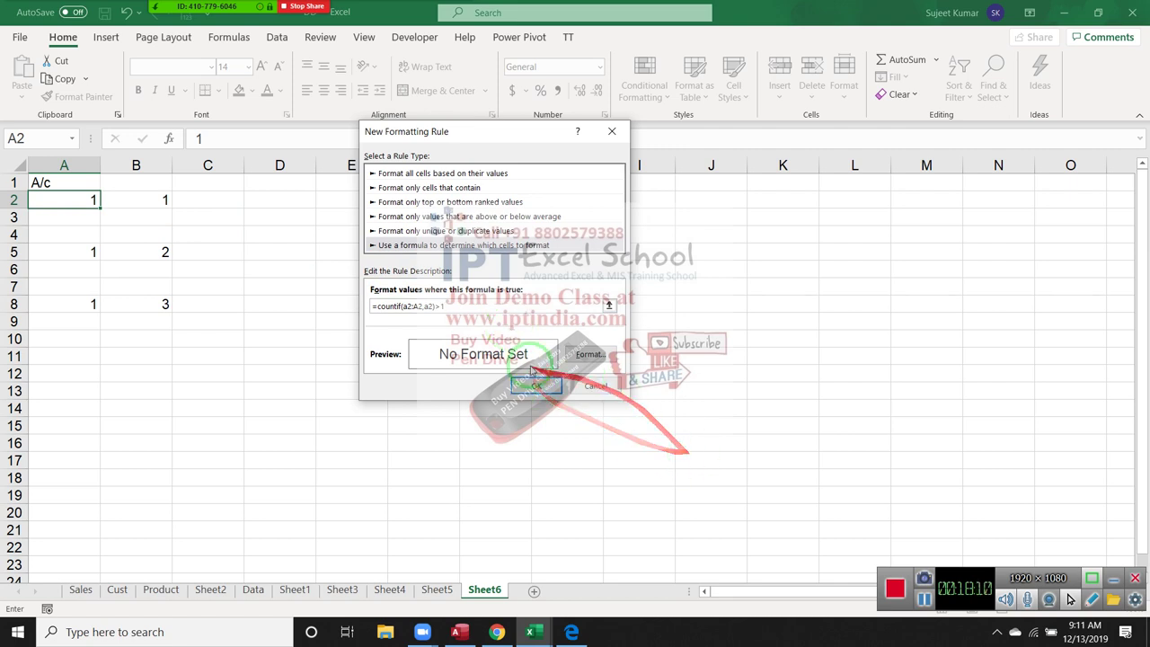
Set the rule formula to =COUNTIF($A$2:A2,A2)>1 with a yellow fill and save it
{"action": "left_click", "coordinate": [405, 306]}
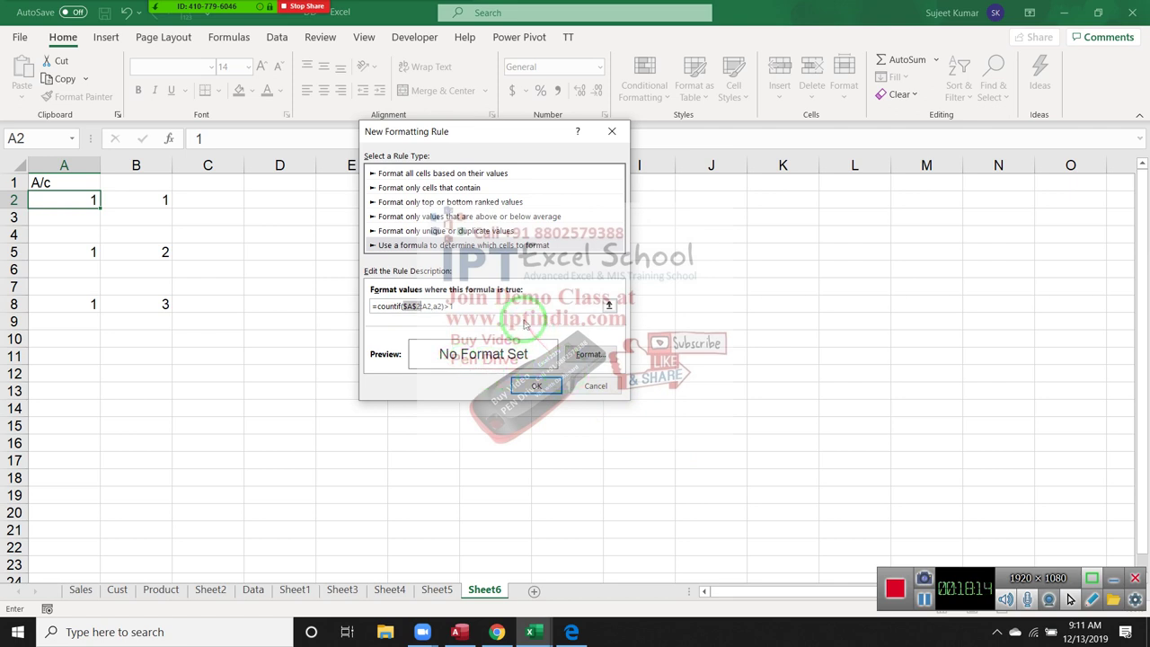
{"action": "left_click", "coordinate": [588, 356]}
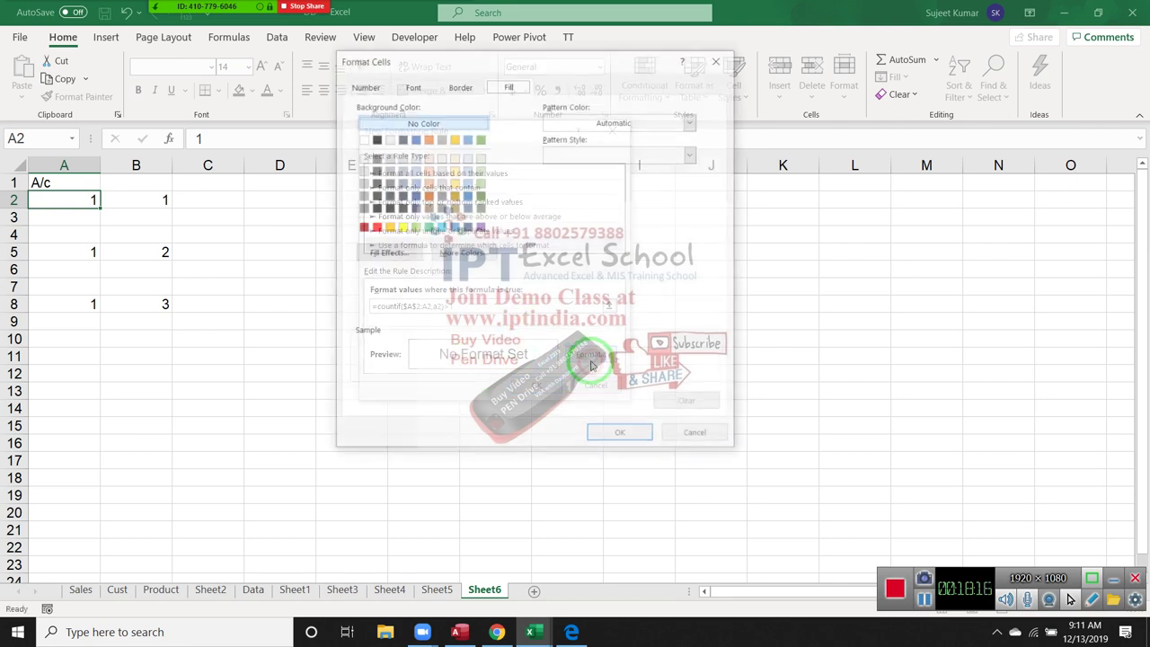
{"action": "left_click", "coordinate": [376, 228]}
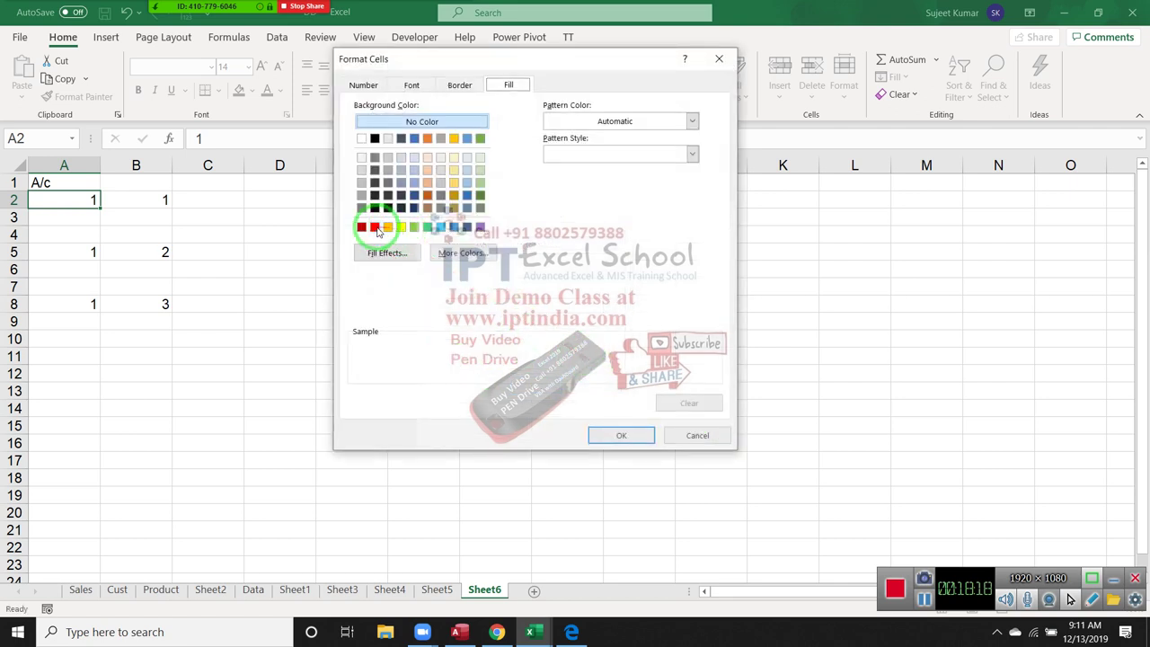
{"action": "left_click", "coordinate": [401, 226]}
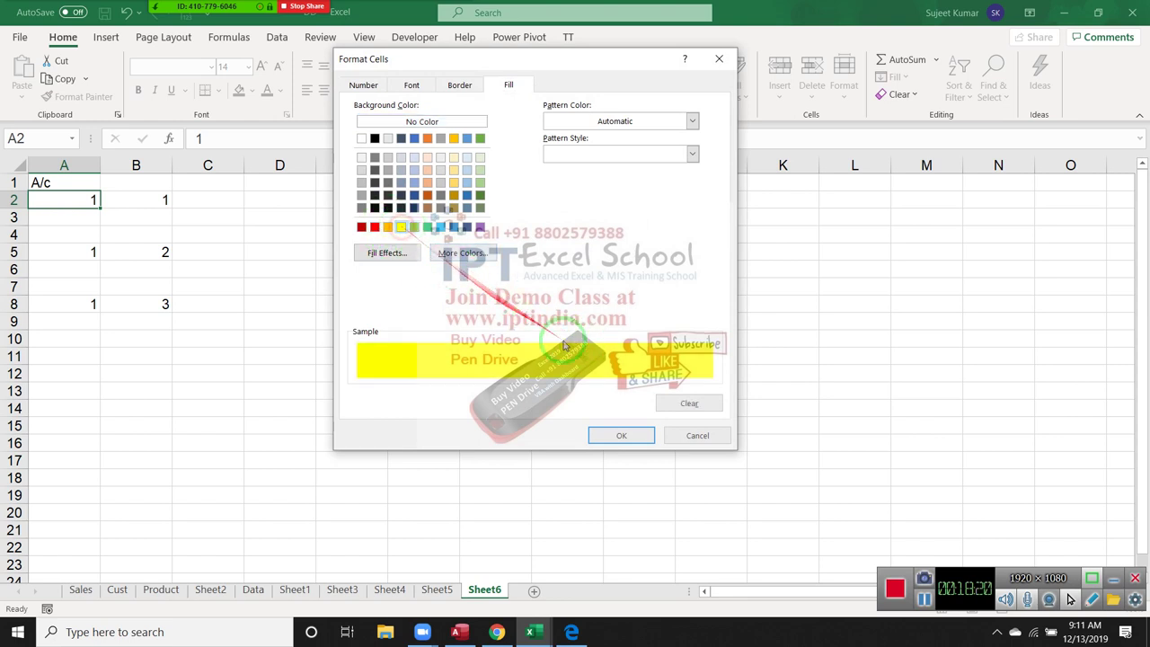
{"action": "left_click", "coordinate": [620, 435]}
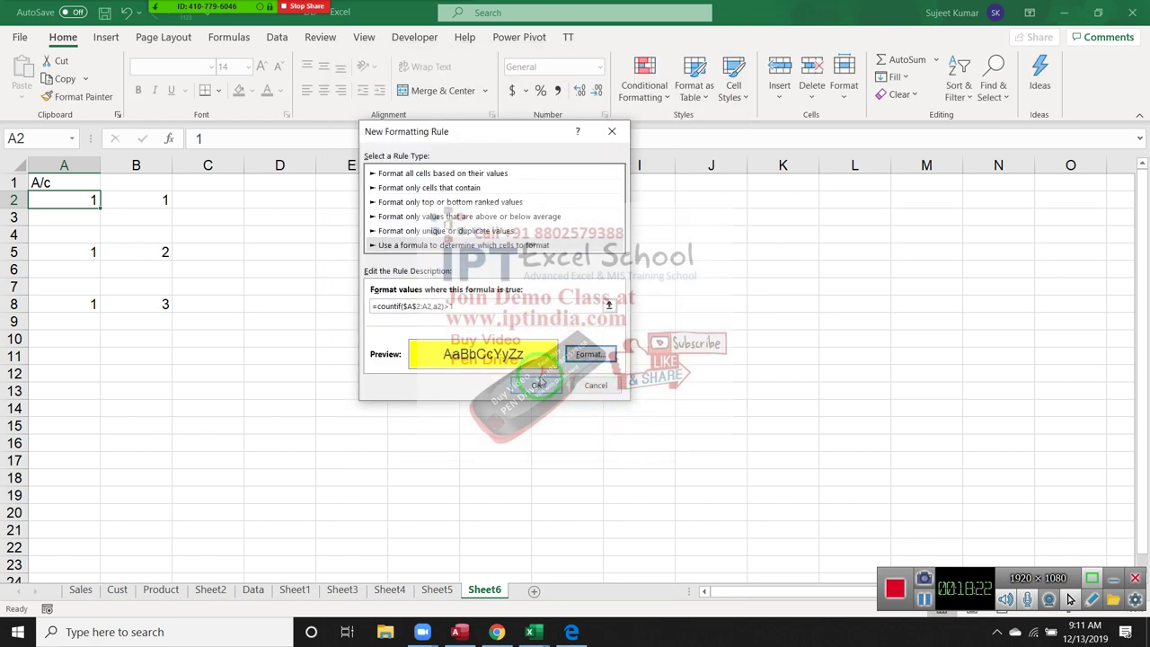
{"action": "left_click", "coordinate": [538, 384]}
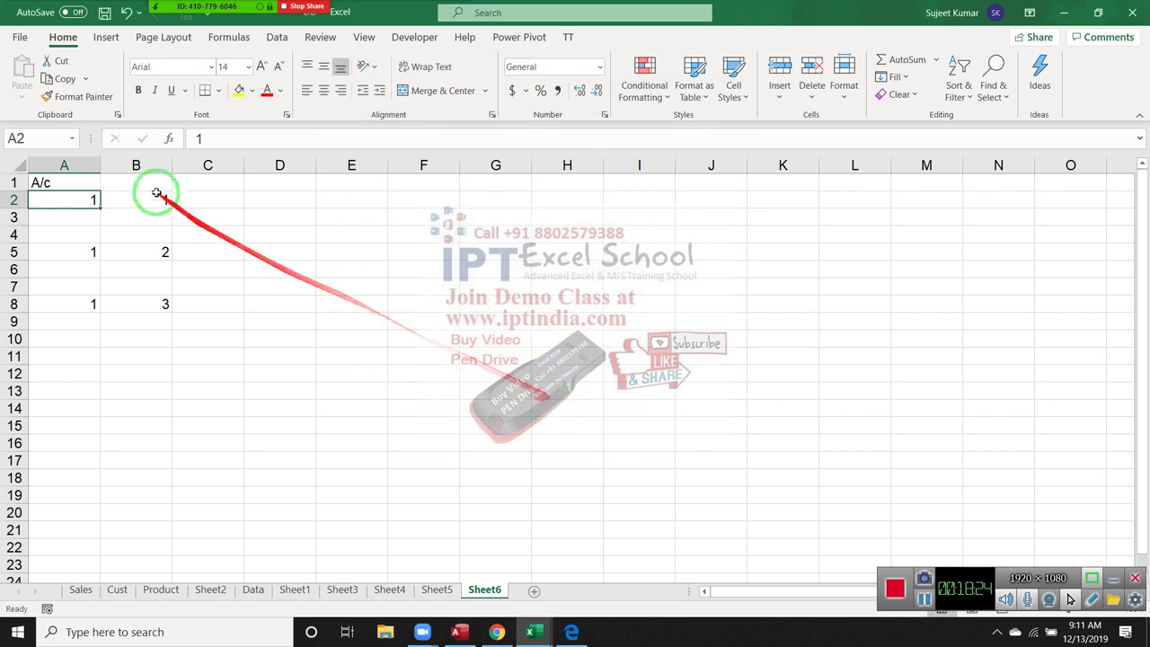
Copy A2's yellow repeat-highlight rule with Format Painter down through A16
{"action": "left_click", "coordinate": [83, 96]}
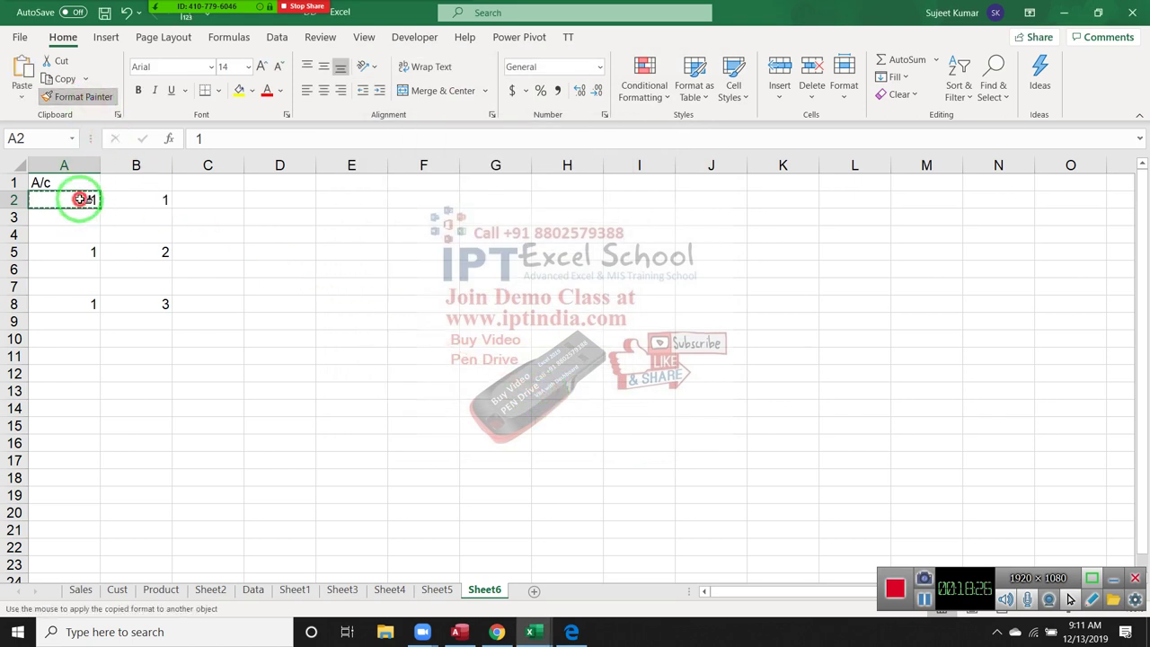
{"action": "left_click_drag", "start_coordinate": [82, 199], "coordinate": [86, 304]}
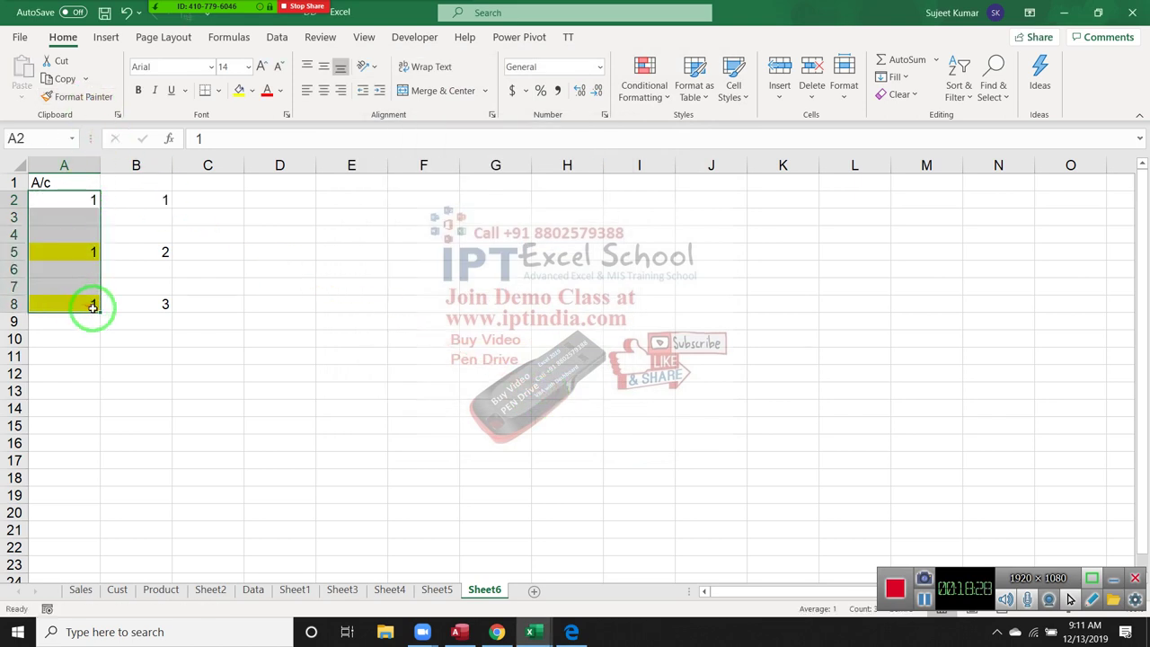
{"action": "left_click", "coordinate": [90, 303]}
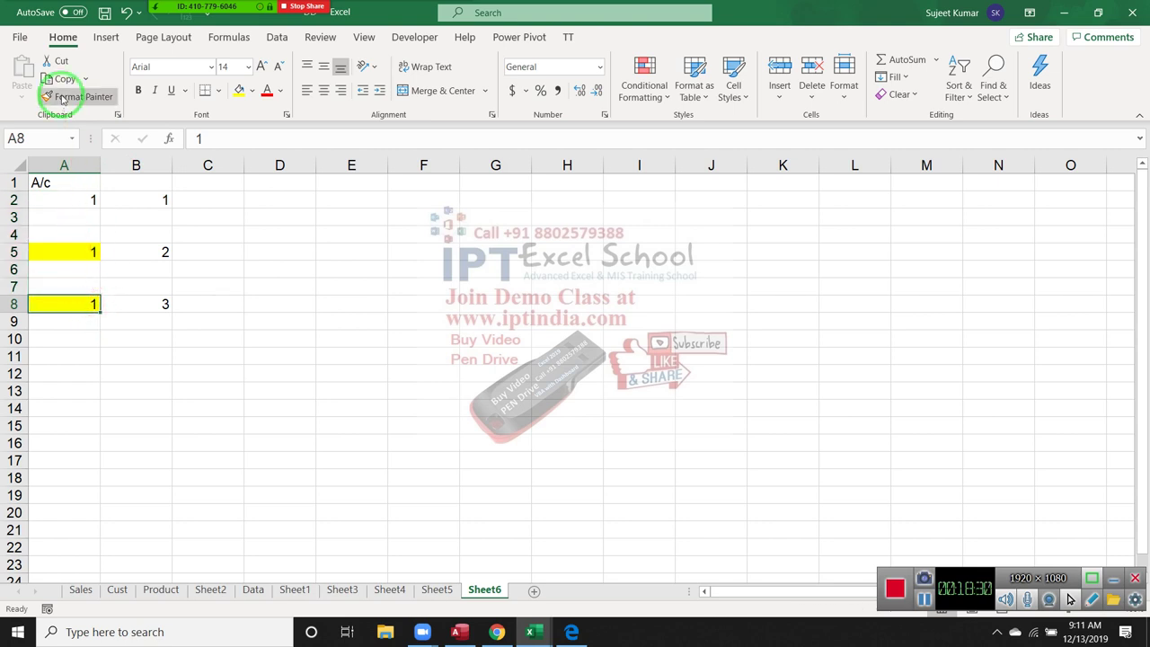
{"action": "left_click", "coordinate": [79, 96]}
{"action": "left_click_drag", "start_coordinate": [75, 304], "coordinate": [75, 305]}
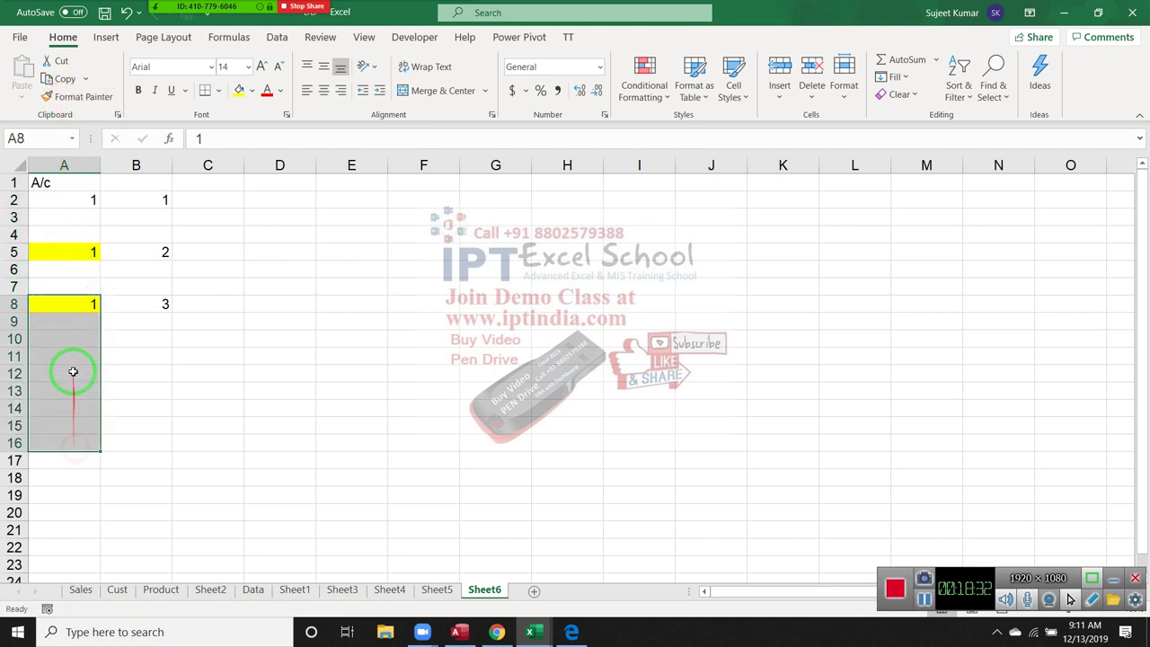
Enter 5 in A10, 6 in A13 and 5 in A11
{"action": "left_click", "coordinate": [75, 341]}
{"action": "type", "text": "5"}
{"action": "key", "text": "Return"}
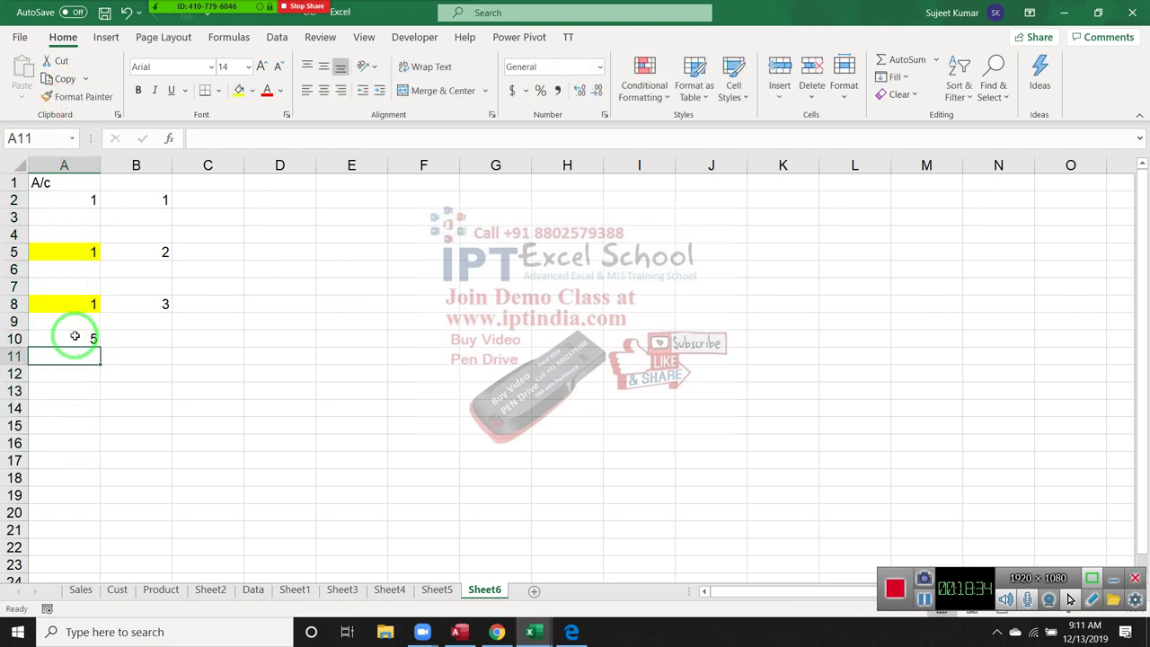
{"action": "left_click", "coordinate": [72, 394]}
{"action": "type", "text": "6"}
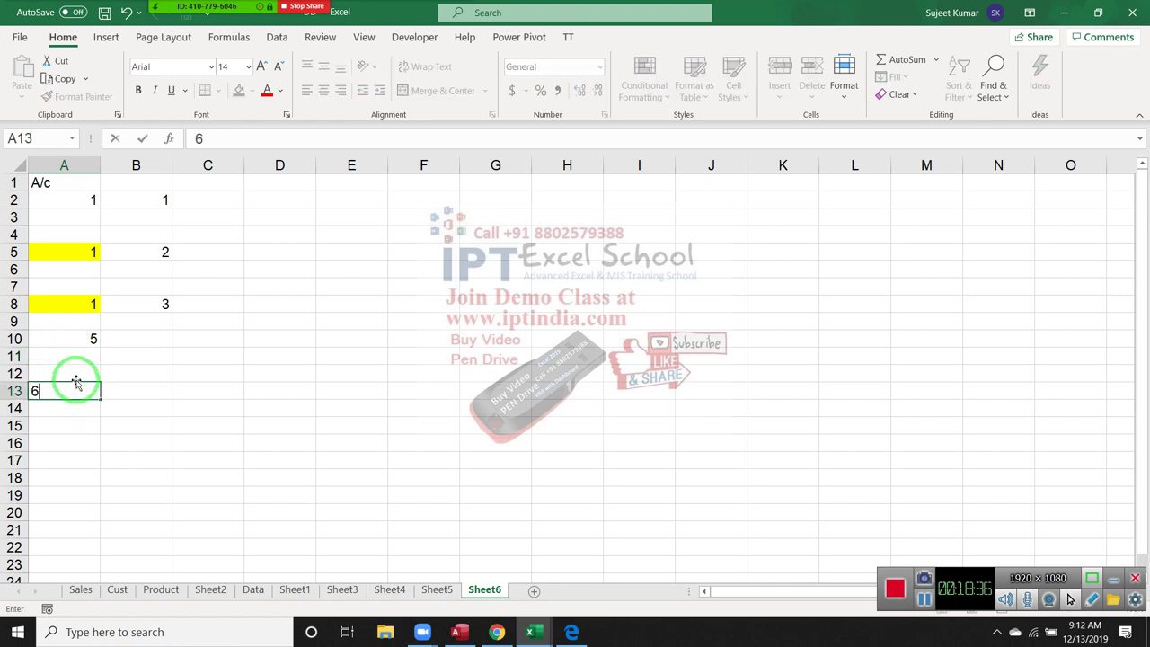
{"action": "left_click", "coordinate": [65, 355]}
{"action": "type", "text": "5"}
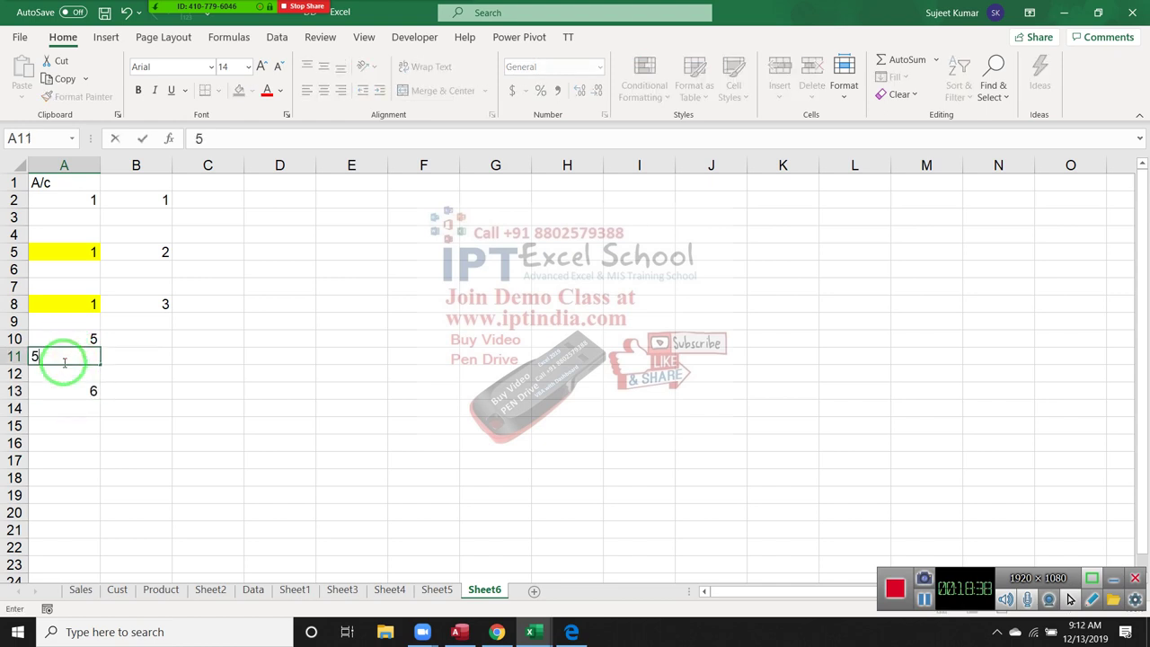
{"action": "key", "text": "Return"}
Check the =COUNTIF($A$2:A2,A2) formula in B2 and fill it down to B14
{"action": "left_click", "coordinate": [136, 194]}
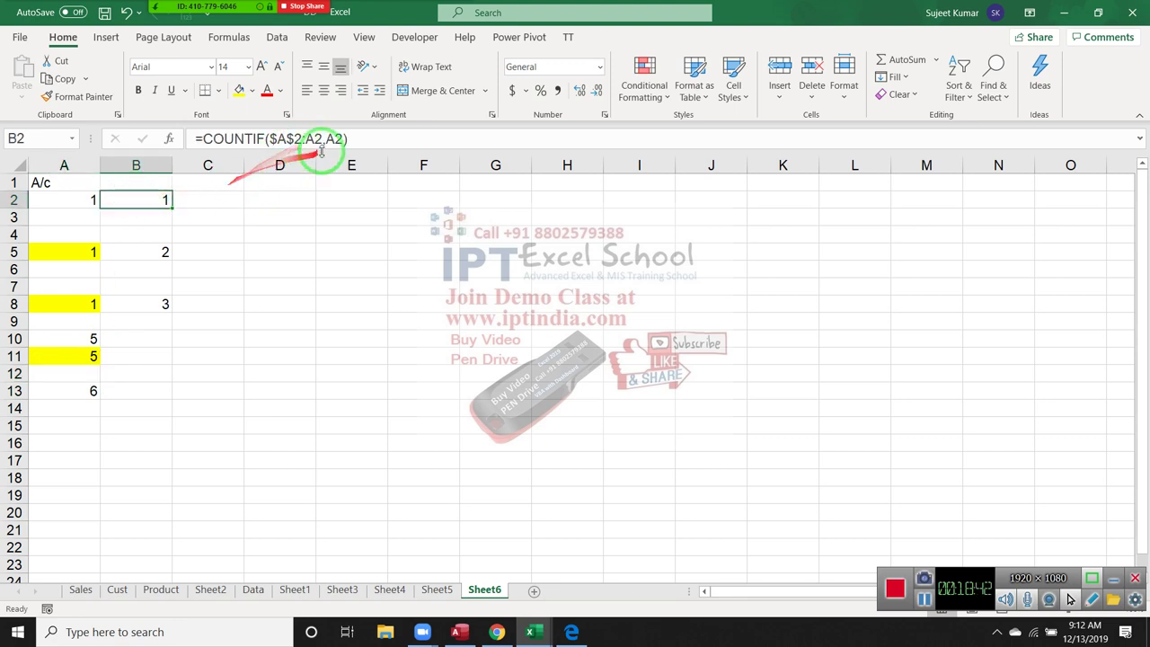
{"action": "left_click", "coordinate": [296, 141]}
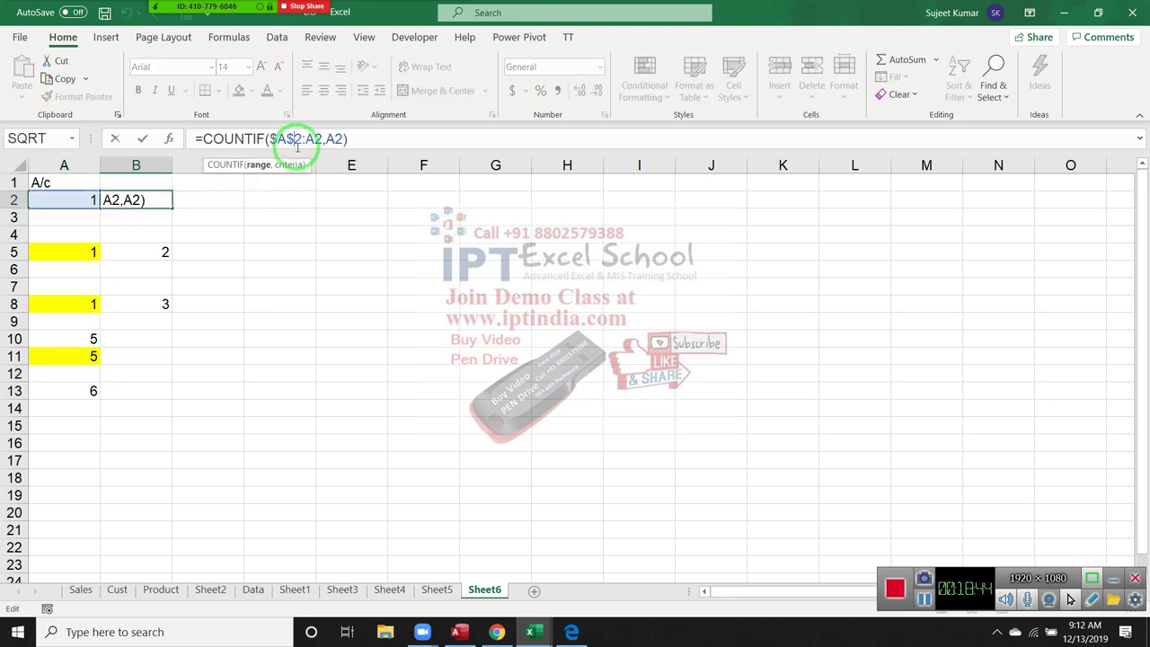
{"action": "key", "text": "ctrl+Return"}
{"action": "left_click", "coordinate": [161, 216]}
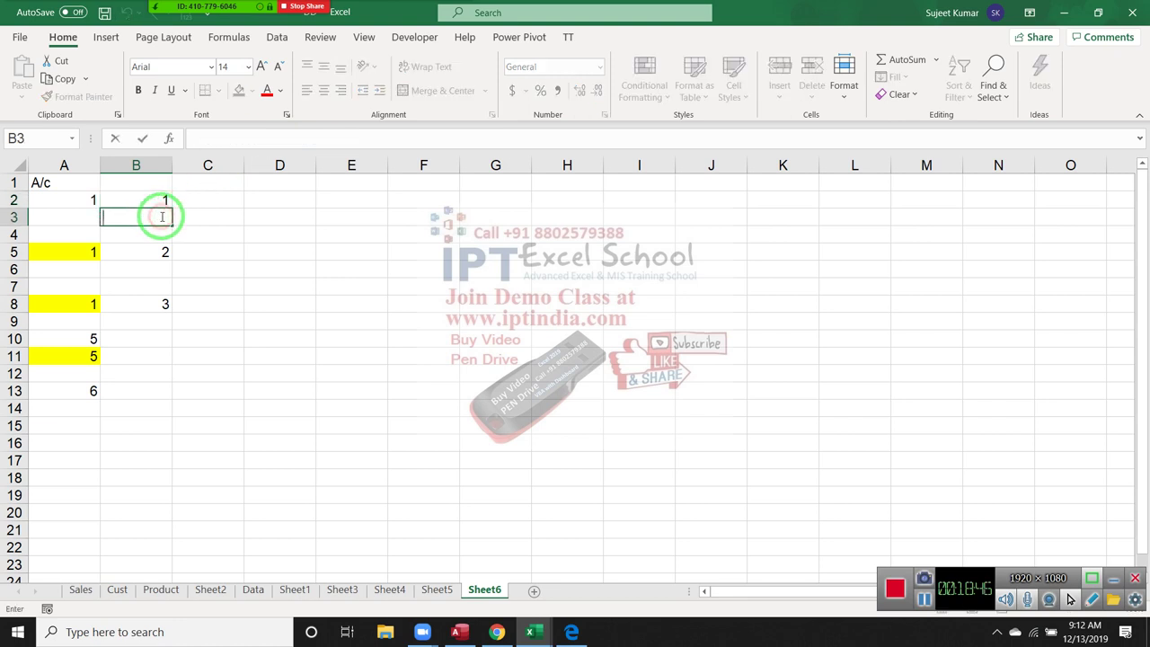
{"action": "left_click", "coordinate": [162, 199]}
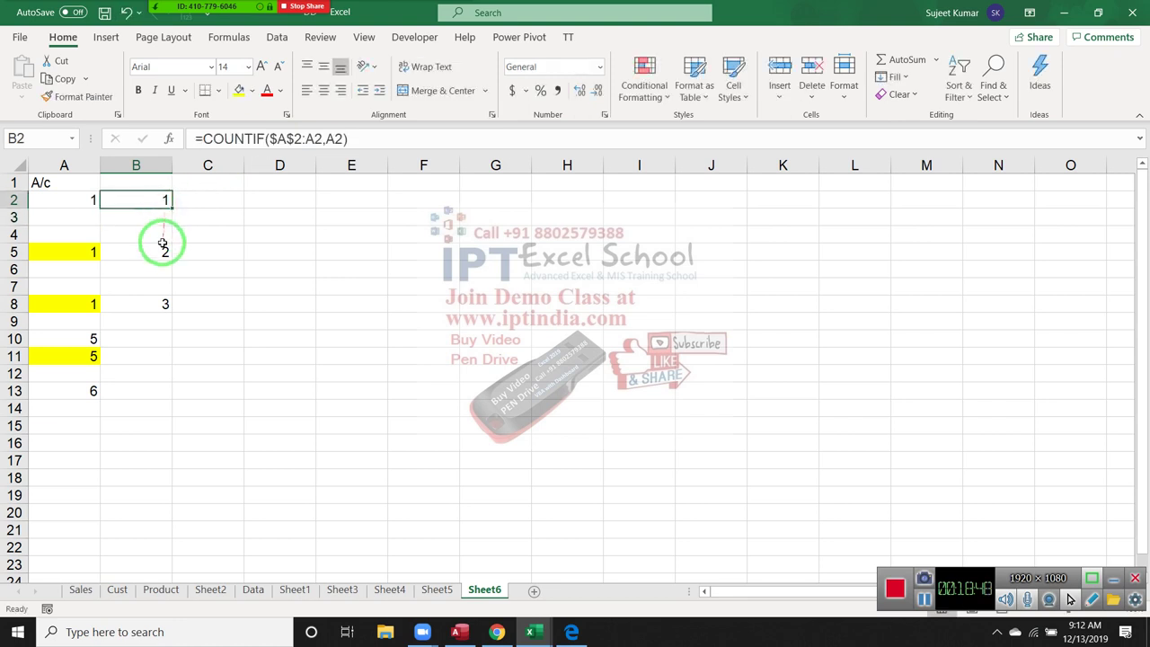
{"action": "left_click", "coordinate": [162, 252]}
{"action": "double_click", "coordinate": [161, 253]}
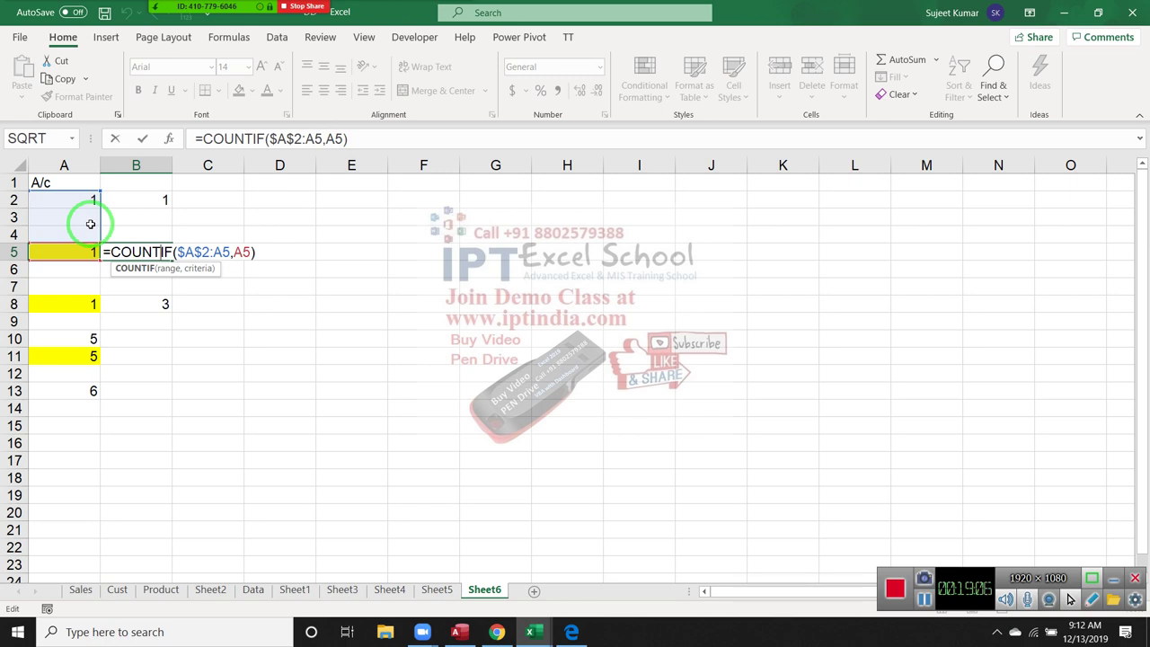
{"action": "key", "text": "ctrl+Return"}
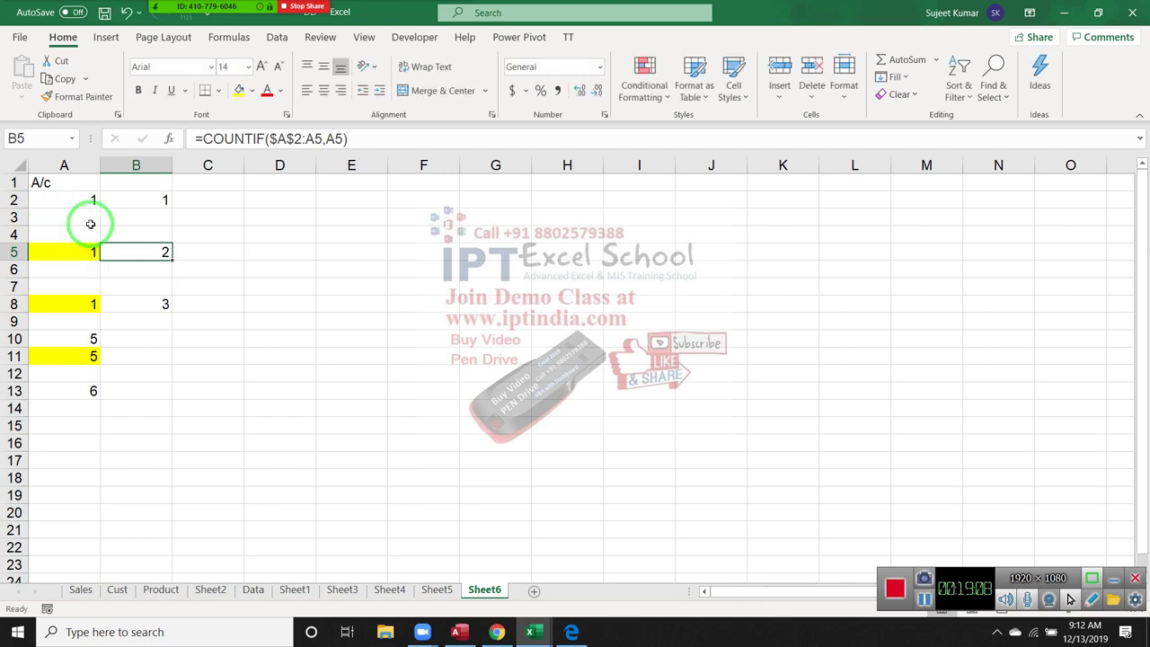
{"action": "left_click", "coordinate": [163, 199]}
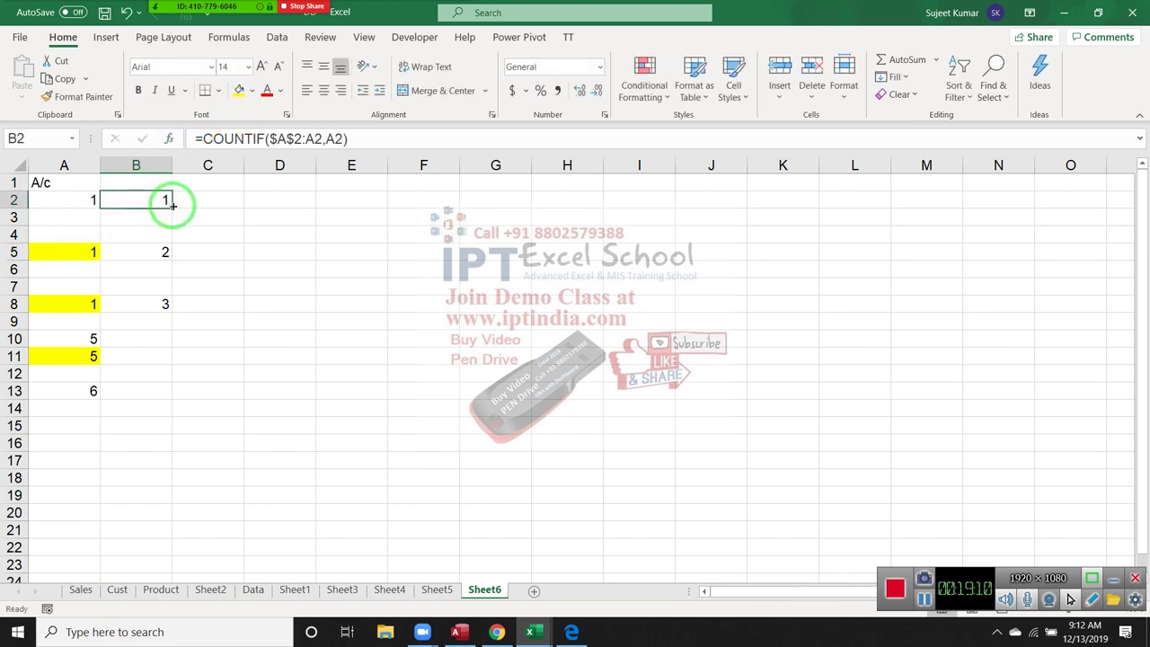
{"action": "left_click_drag", "start_coordinate": [170, 207], "coordinate": [153, 408]}
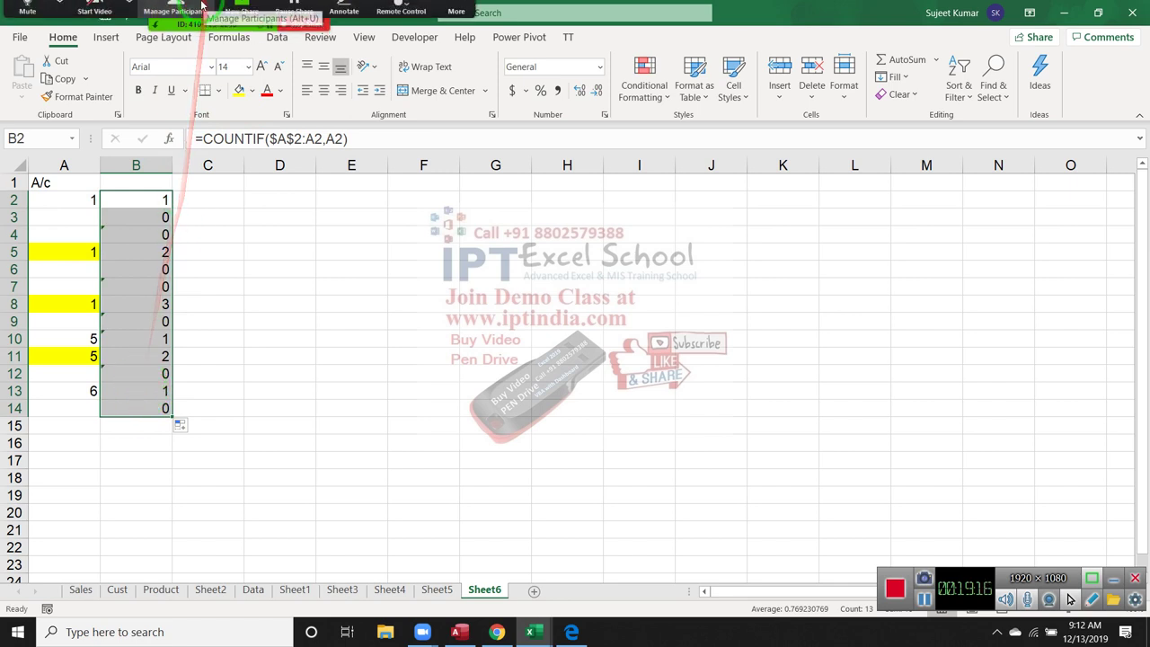
{"action": "mouse_move", "coordinate": [176, 18]}
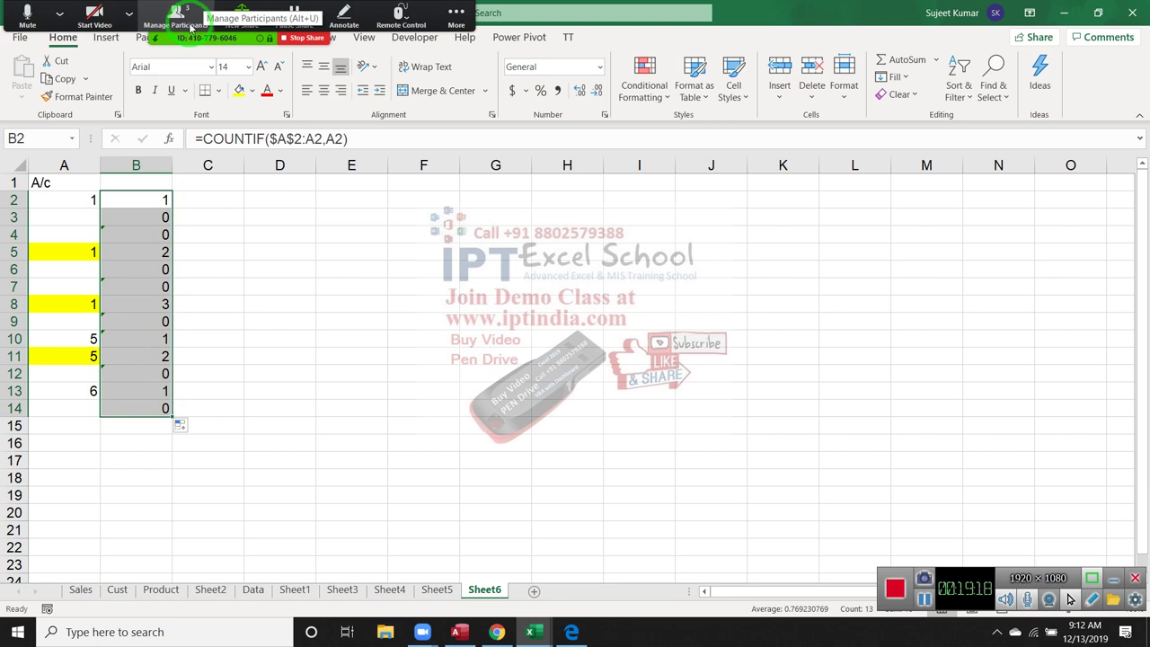
{"action": "left_click", "coordinate": [191, 25]}
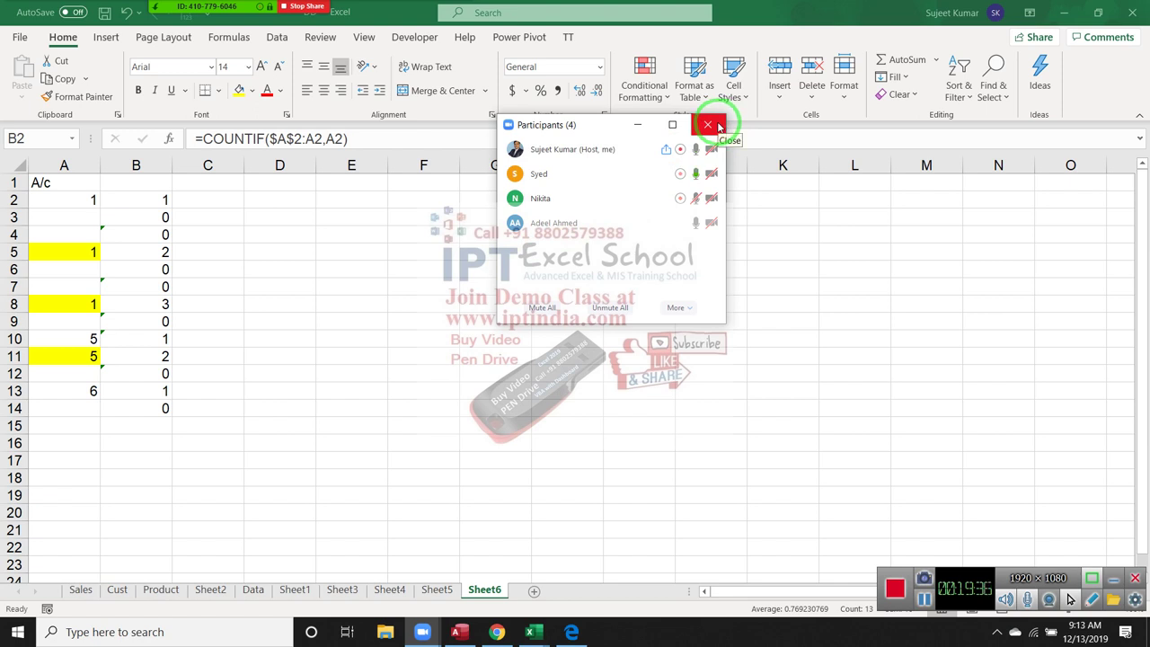
{"action": "left_click", "coordinate": [718, 126]}
{"action": "key", "text": "ctrl+shift+Down"}
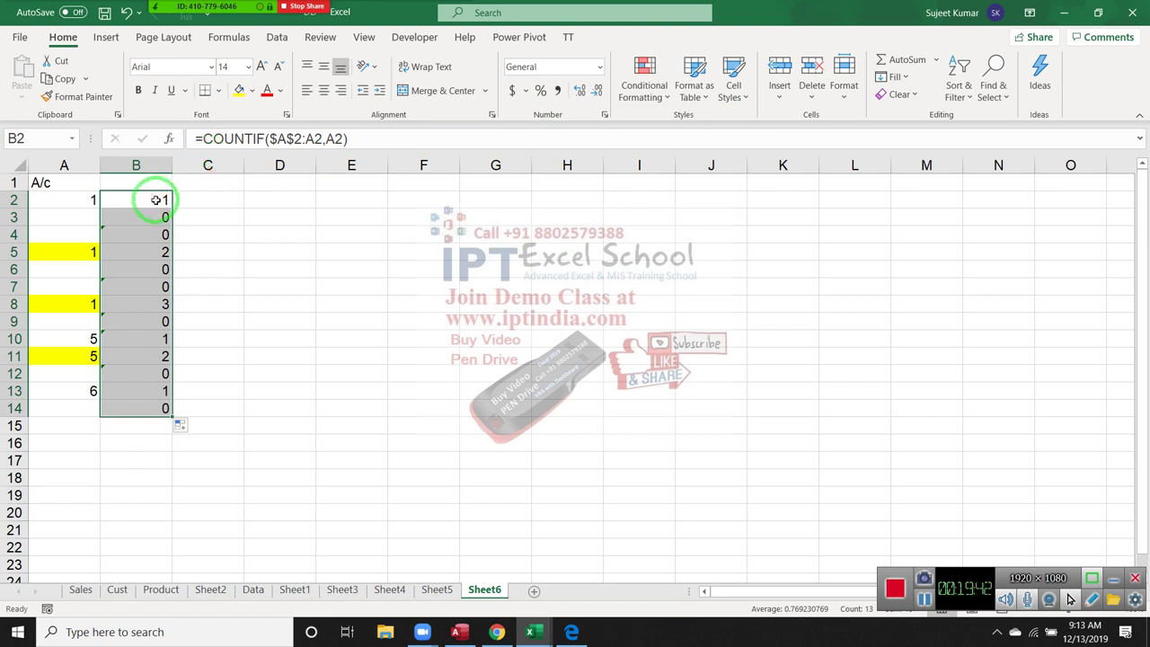
Clear the helper counts in column B, then review the COUNTIF repeat rule in the Rules Manager and close it
{"action": "key", "text": "Delete"}
{"action": "left_click", "coordinate": [90, 199]}
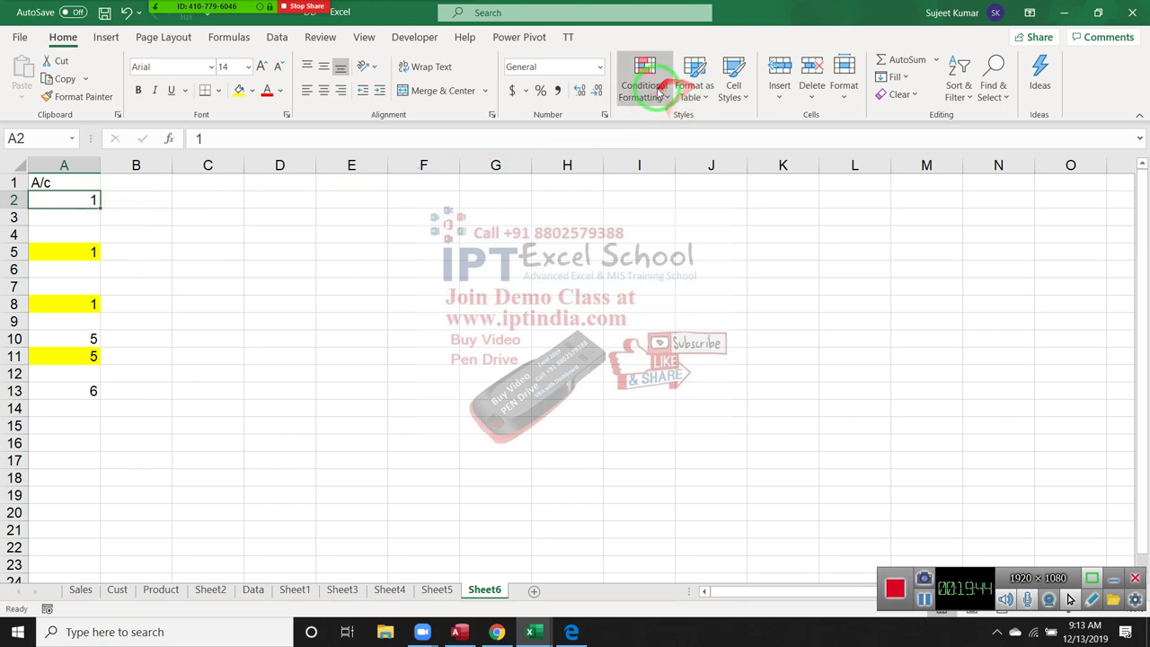
{"action": "left_click", "coordinate": [660, 90]}
{"action": "left_click", "coordinate": [676, 344]}
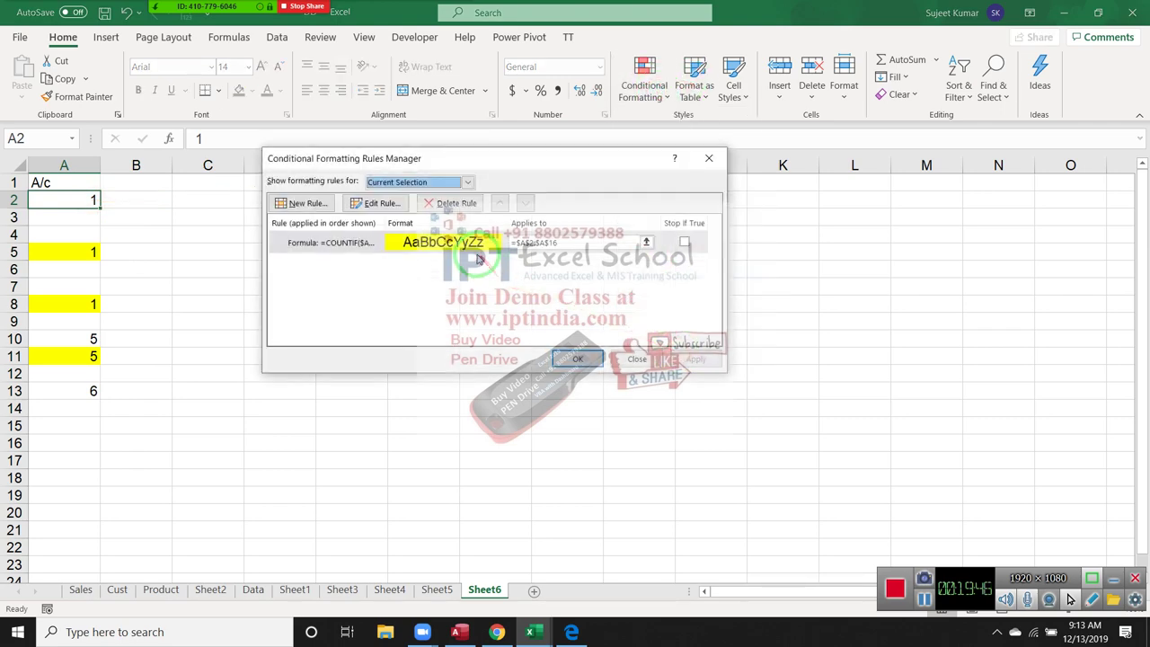
{"action": "double_click", "coordinate": [477, 256]}
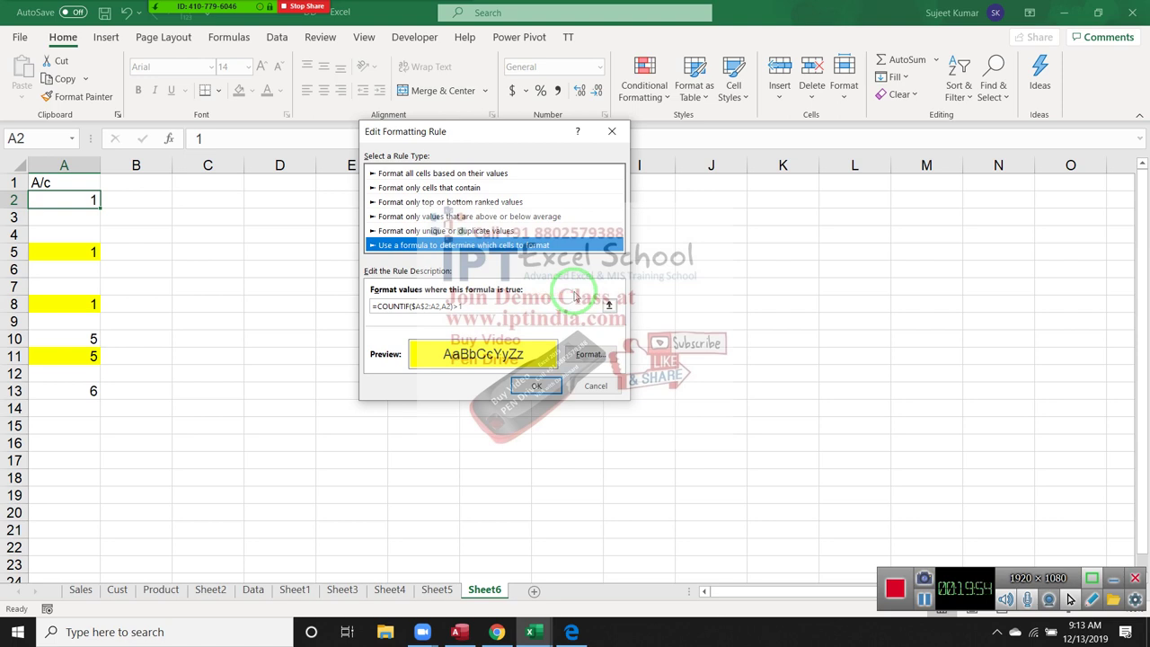
{"action": "key", "text": "Escape"}
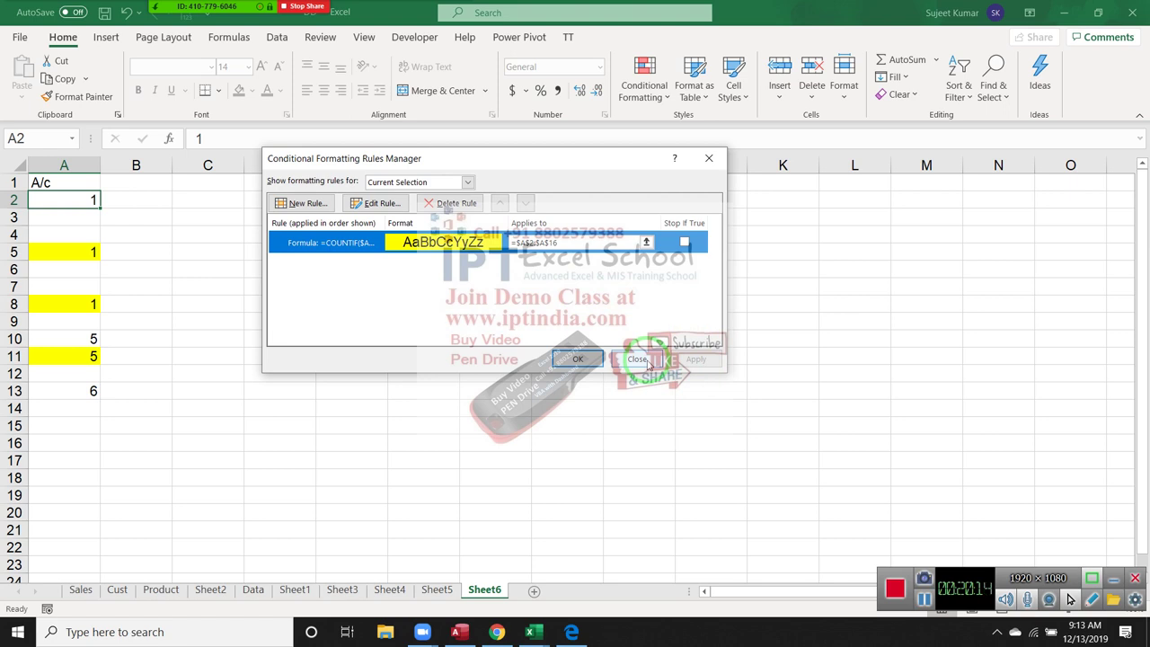
{"action": "left_click", "coordinate": [636, 359]}
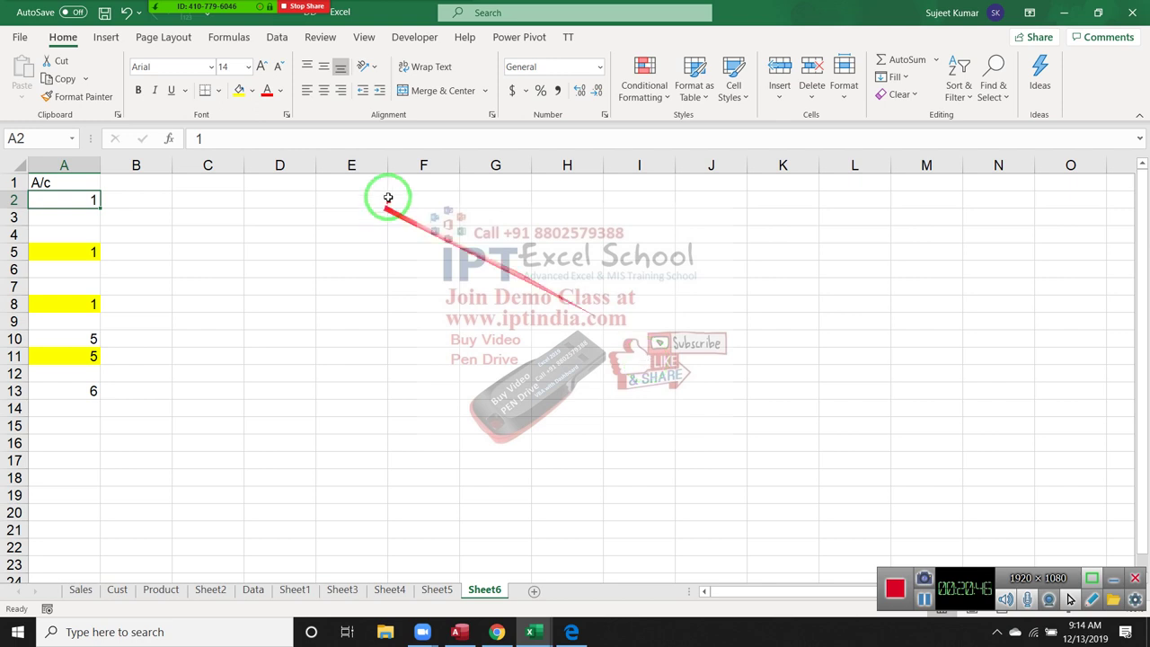
Create a workbook from the Gantt project planner template and select cell H5
{"action": "left_click", "coordinate": [22, 43]}
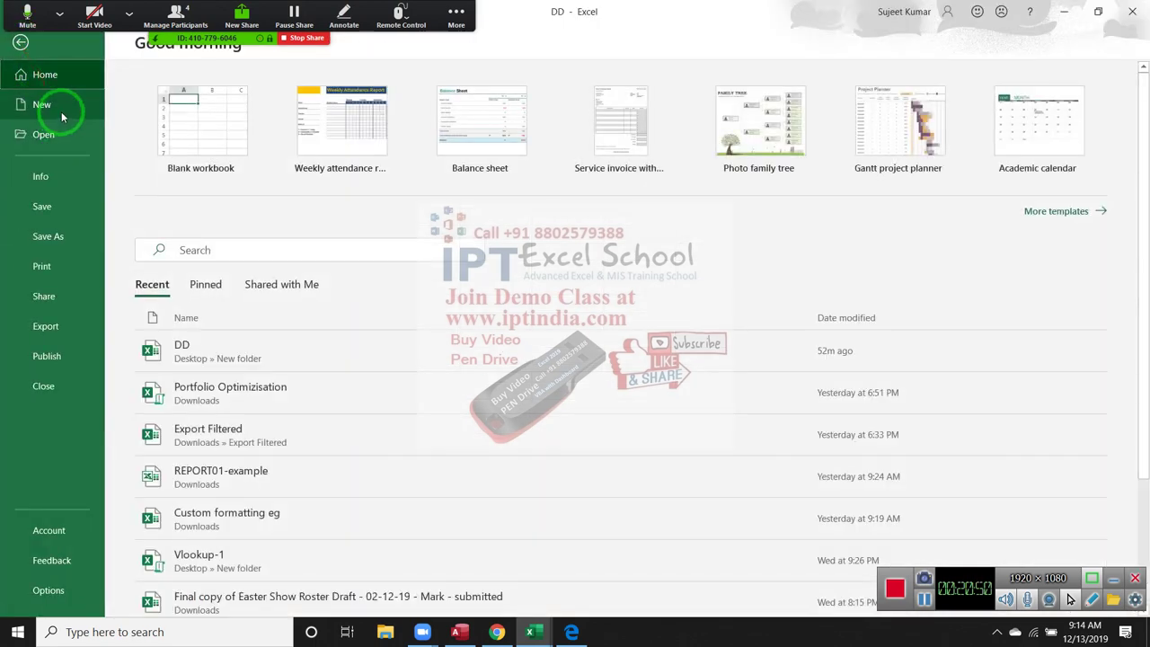
{"action": "left_click", "coordinate": [61, 112]}
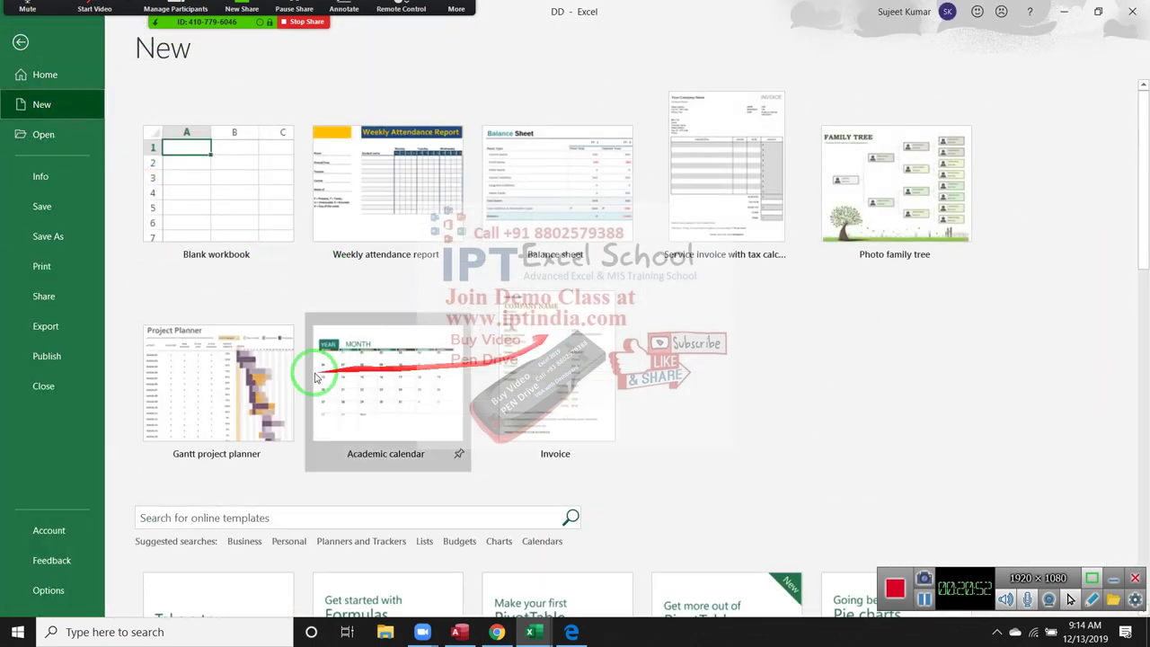
{"action": "left_click", "coordinate": [262, 386]}
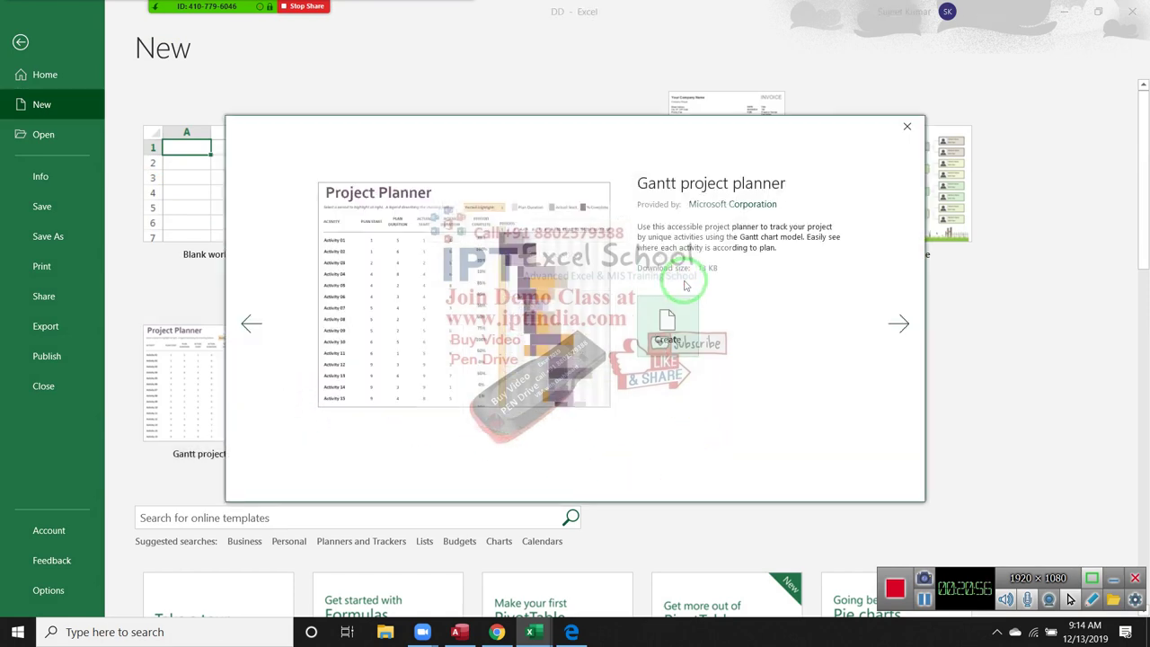
{"action": "left_click", "coordinate": [683, 313]}
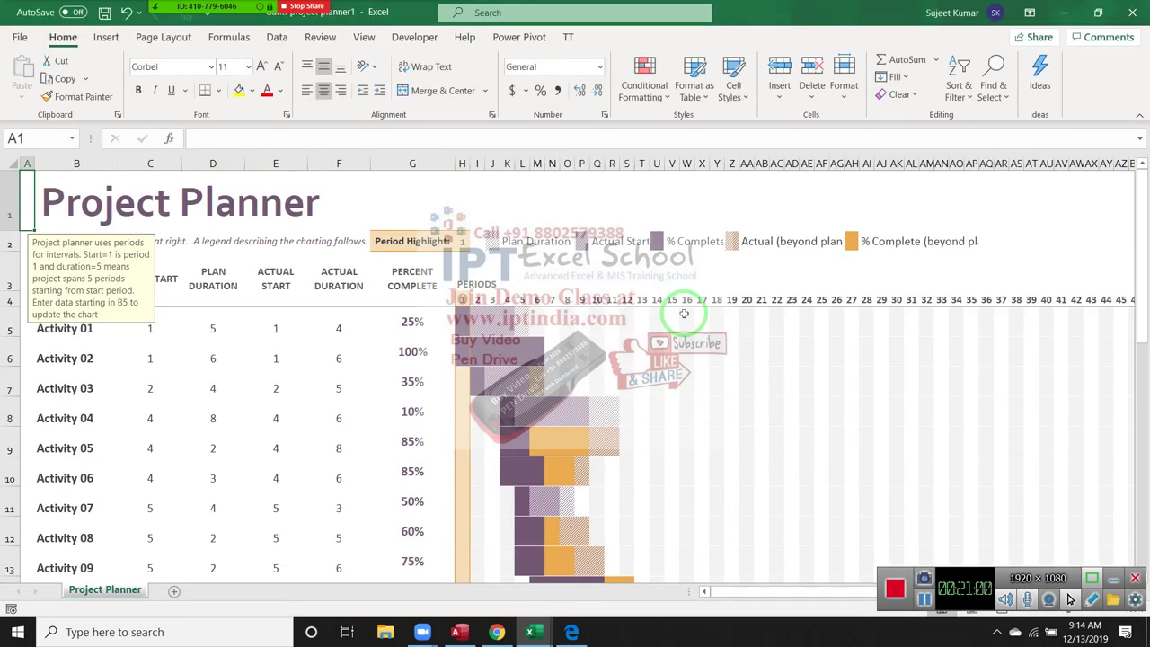
{"action": "scroll", "coordinate": [673, 319], "scroll_direction": "down", "scroll_amount": 4}
{"action": "left_click_drag", "start_coordinate": [528, 244], "coordinate": [620, 247]}
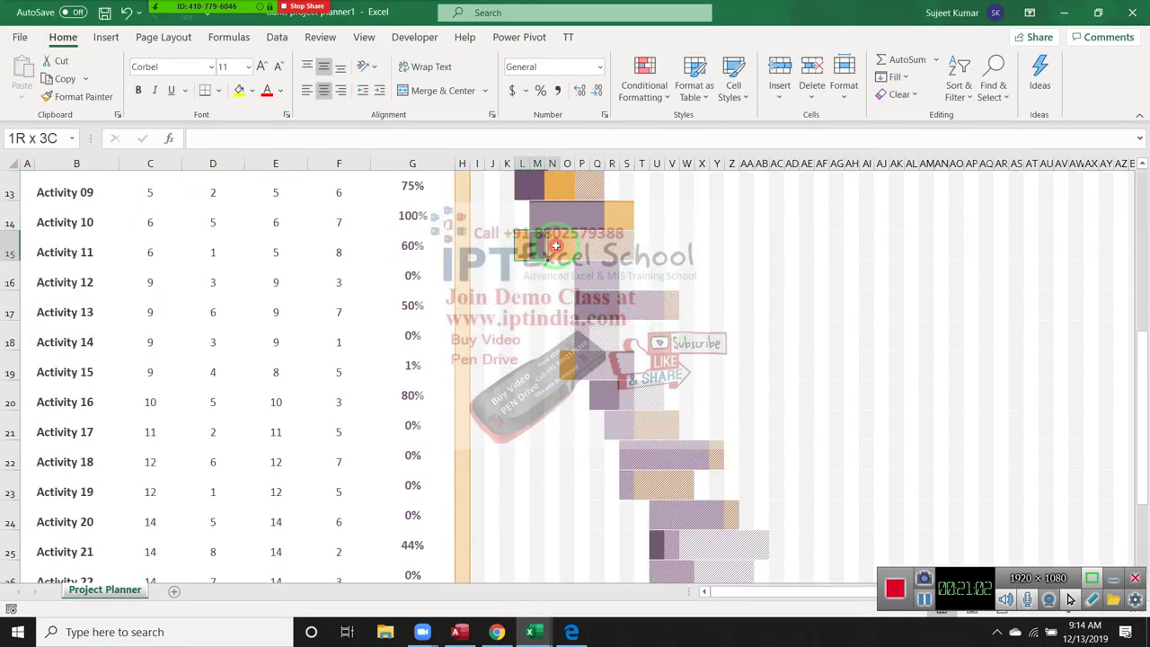
{"action": "left_click", "coordinate": [626, 252]}
{"action": "scroll", "coordinate": [662, 268], "scroll_direction": "up", "scroll_amount": 3}
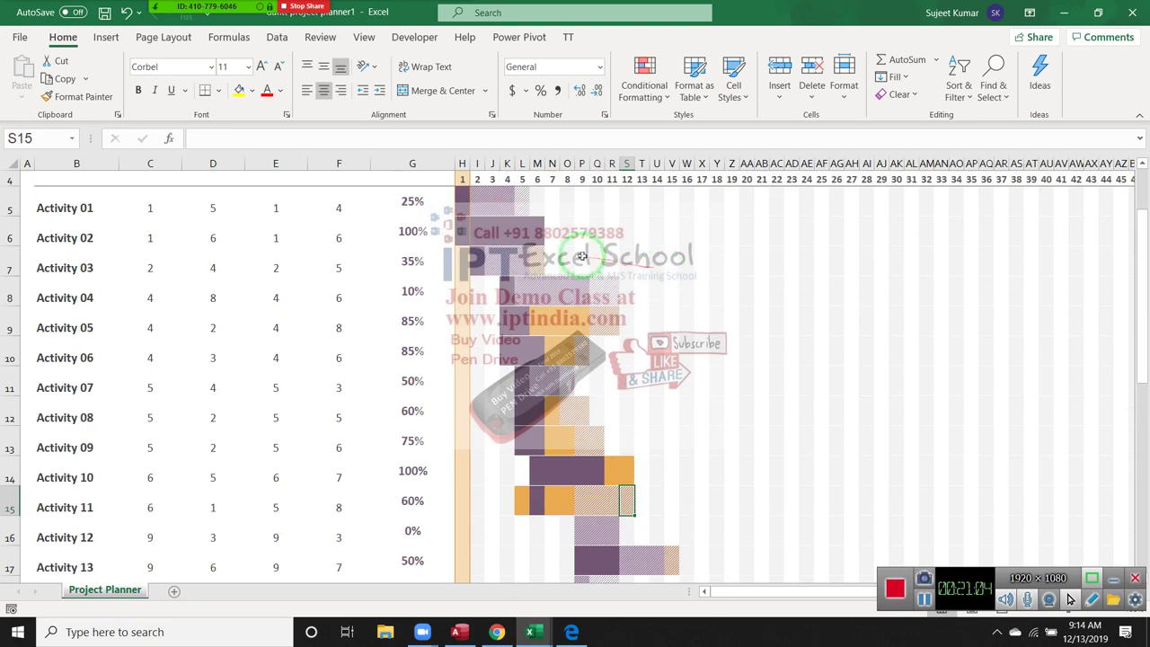
{"action": "scroll", "coordinate": [583, 260], "scroll_direction": "up", "scroll_amount": 1}
{"action": "left_click", "coordinate": [461, 318]}
Review the Project Planner's conditional formatting rules in the Rules Manager, then close it
{"action": "left_click", "coordinate": [628, 89]}
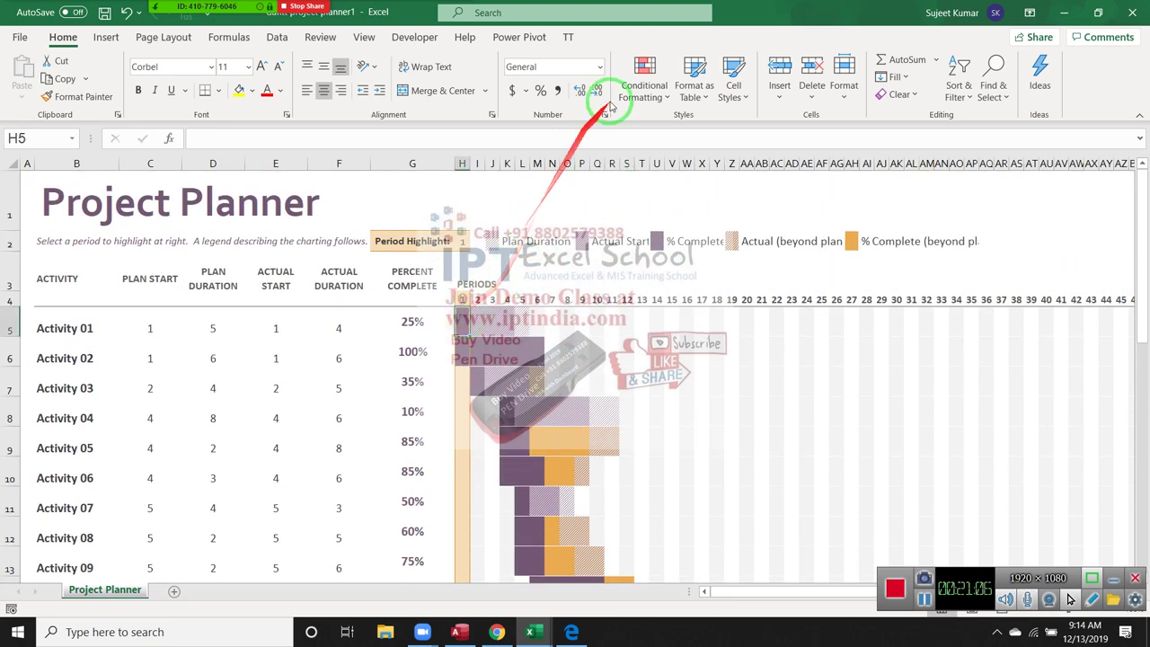
{"action": "left_click", "coordinate": [688, 342]}
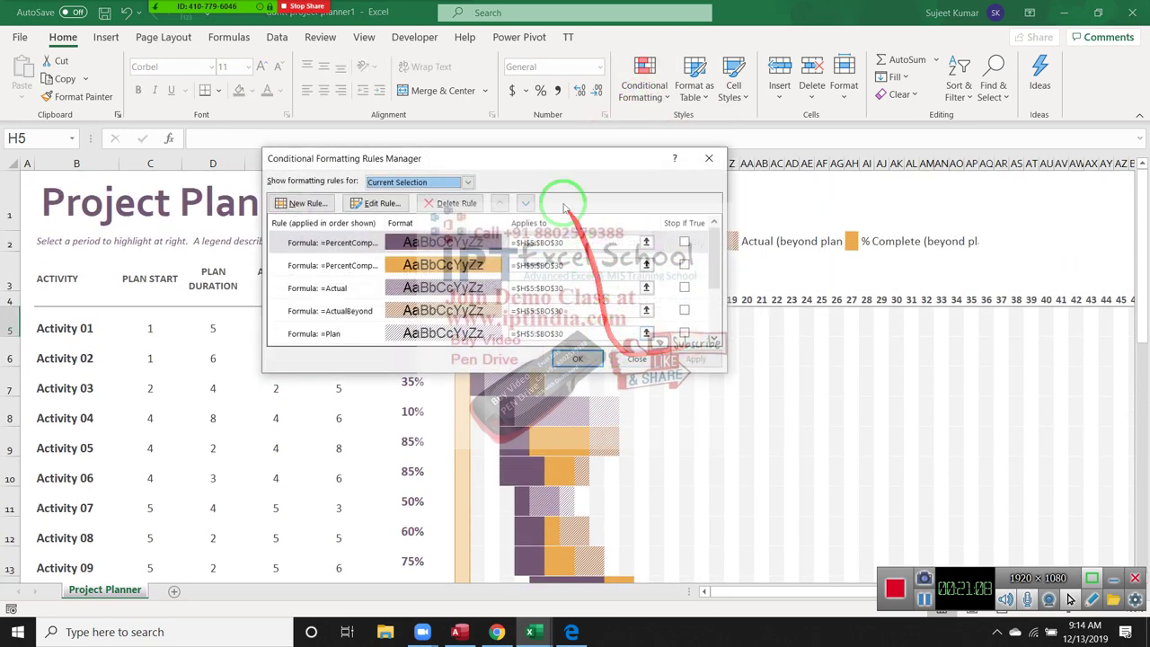
{"action": "left_click_drag", "start_coordinate": [545, 161], "coordinate": [863, 90]}
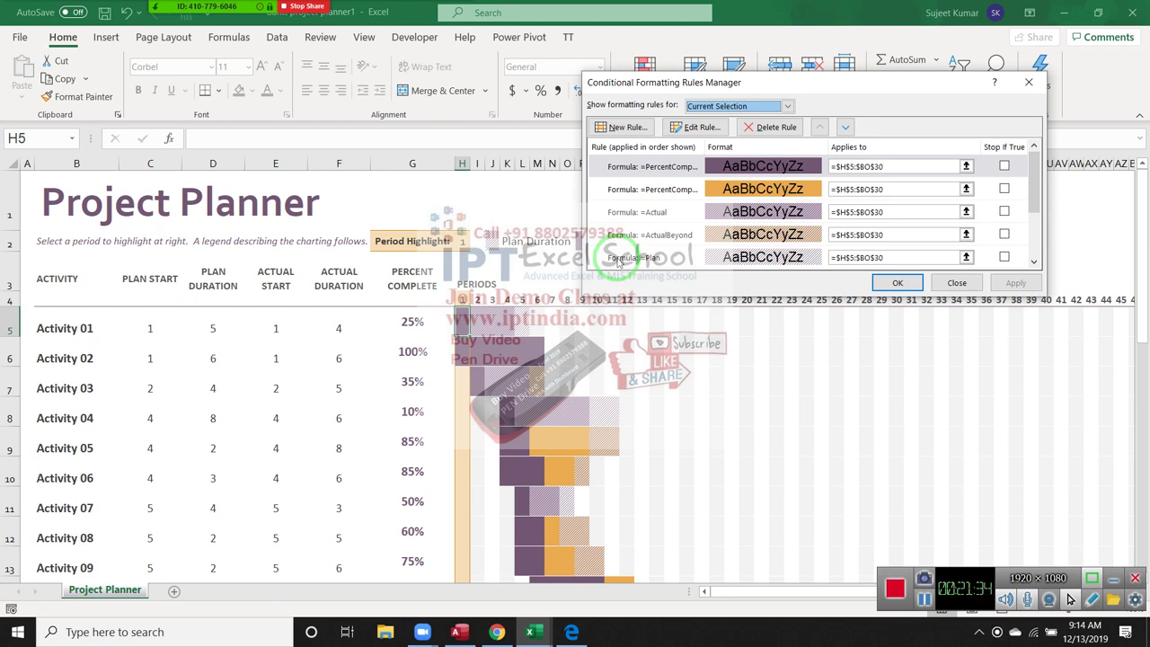
{"action": "left_click", "coordinate": [1028, 83]}
Close the Project Planner workbook to return to the original workbook
{"action": "scroll", "coordinate": [816, 336], "scroll_direction": "down", "scroll_amount": 1}
{"action": "scroll", "coordinate": [817, 339], "scroll_direction": "down", "scroll_amount": 4}
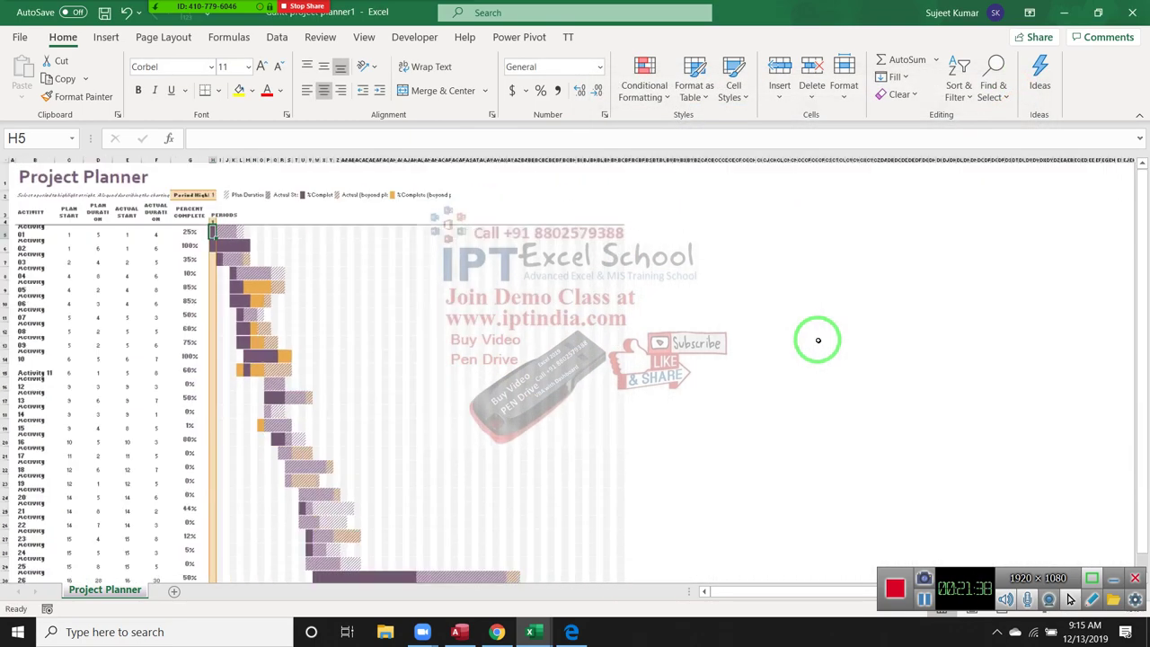
{"action": "scroll", "coordinate": [817, 339], "scroll_direction": "down", "scroll_amount": 1}
{"action": "scroll", "coordinate": [815, 337], "scroll_direction": "up", "scroll_amount": 1}
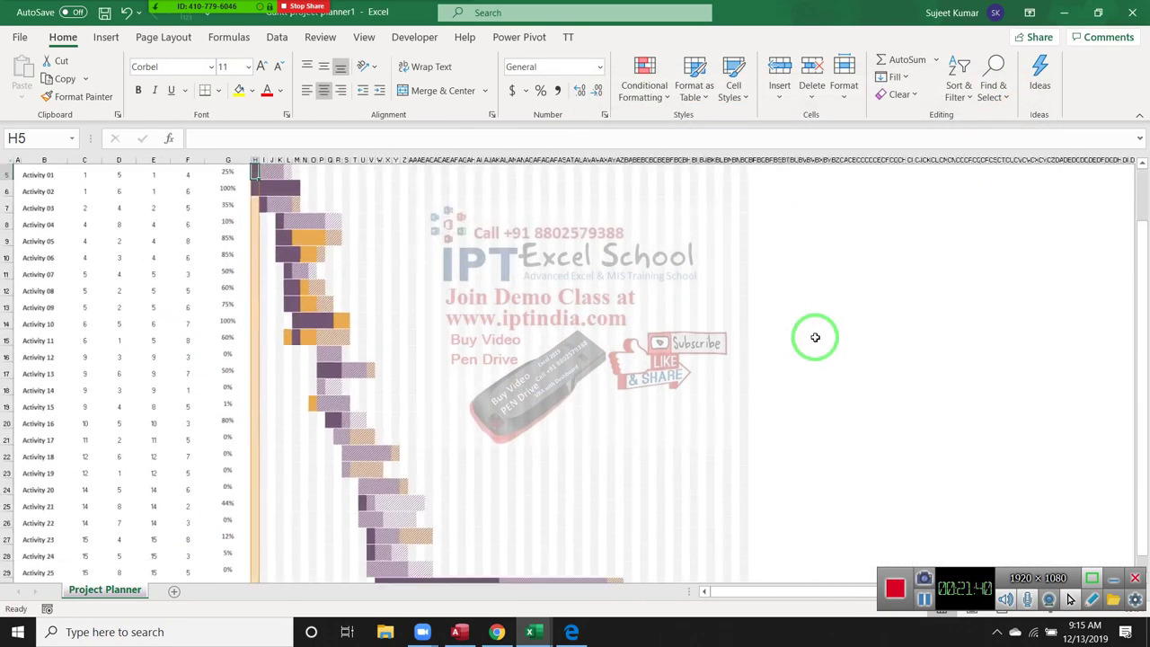
{"action": "scroll", "coordinate": [697, 333], "scroll_direction": "up", "scroll_amount": 1}
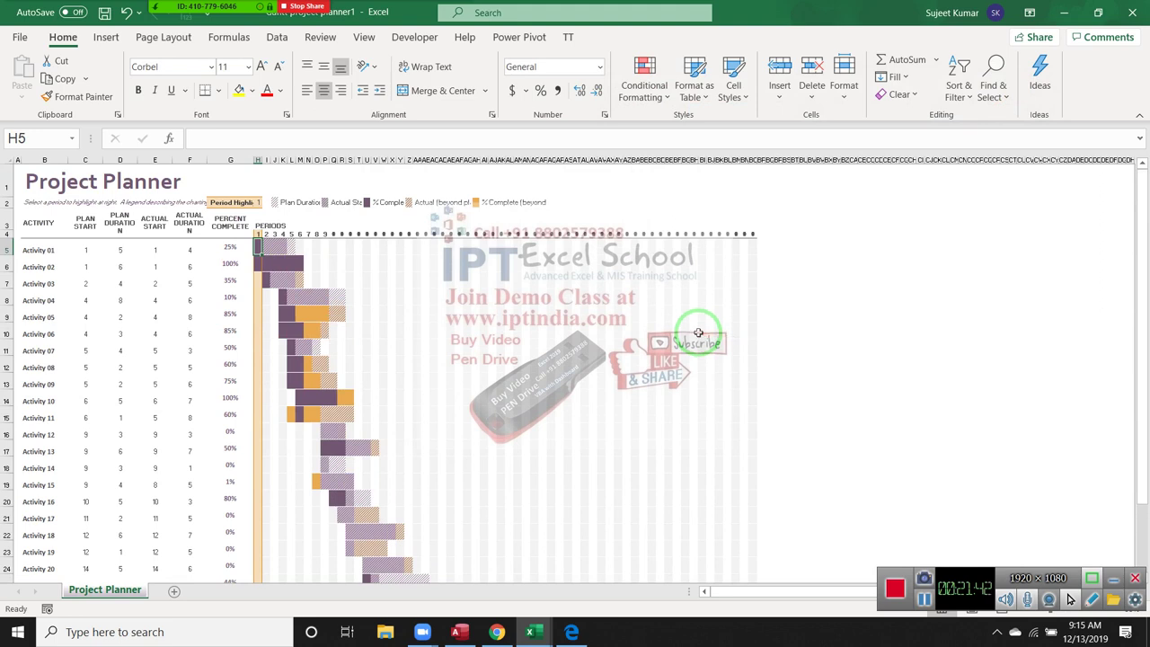
{"action": "left_click", "coordinate": [1131, 13]}
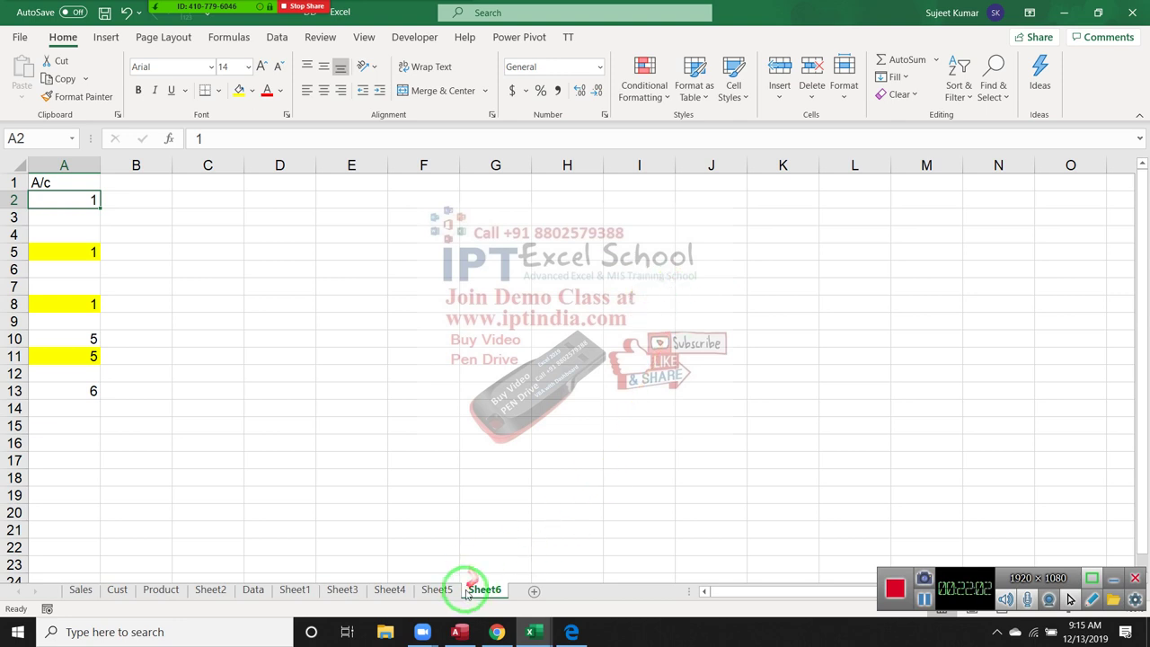
Go to Sheet4, the number grid with search value 70 in B2
{"action": "left_click", "coordinate": [434, 591], "text": "ctrl"}
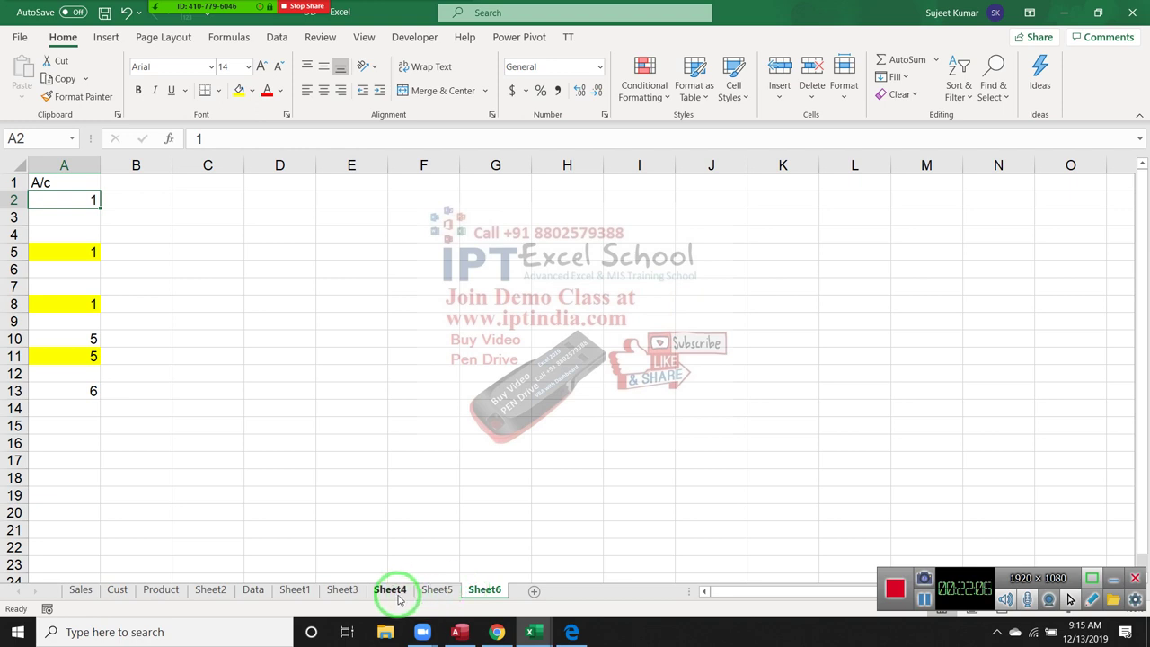
{"action": "left_click", "coordinate": [390, 593]}
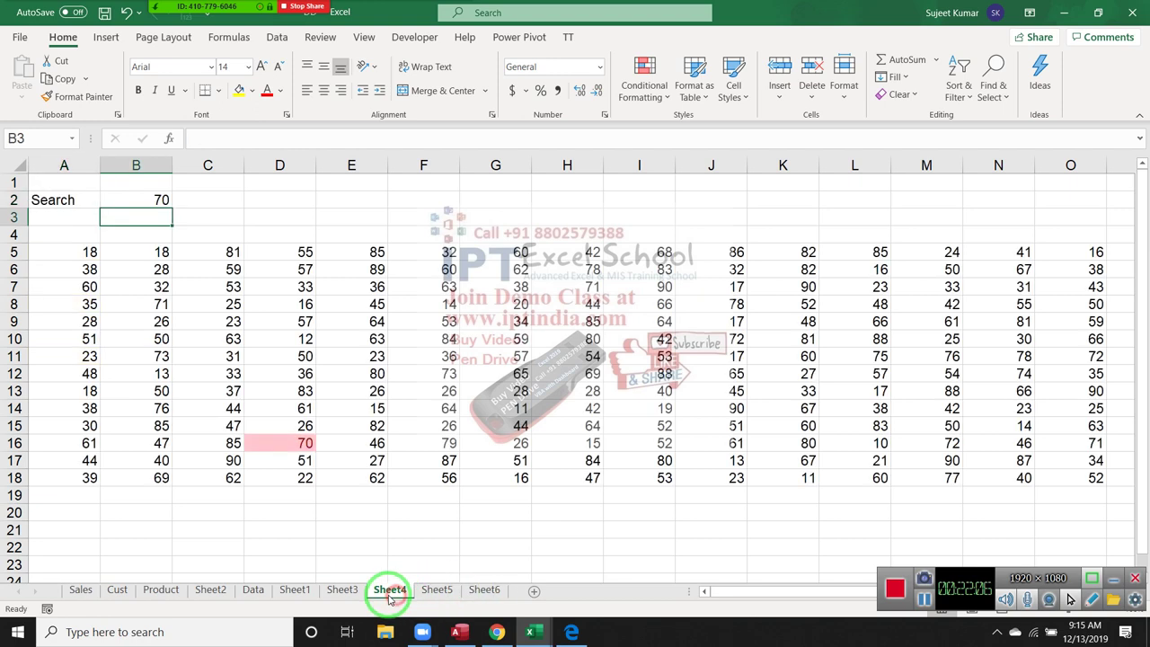
Clear the existing conditional formatting rules from Sheet4
{"action": "left_click", "coordinate": [197, 356]}
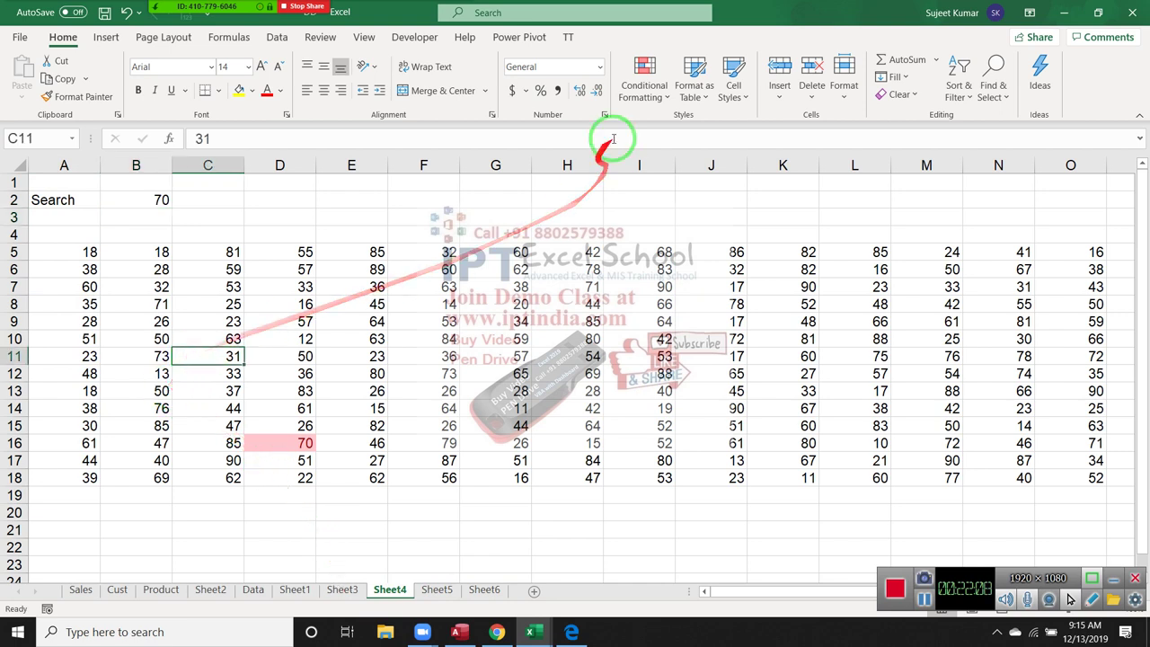
{"action": "left_click", "coordinate": [645, 90]}
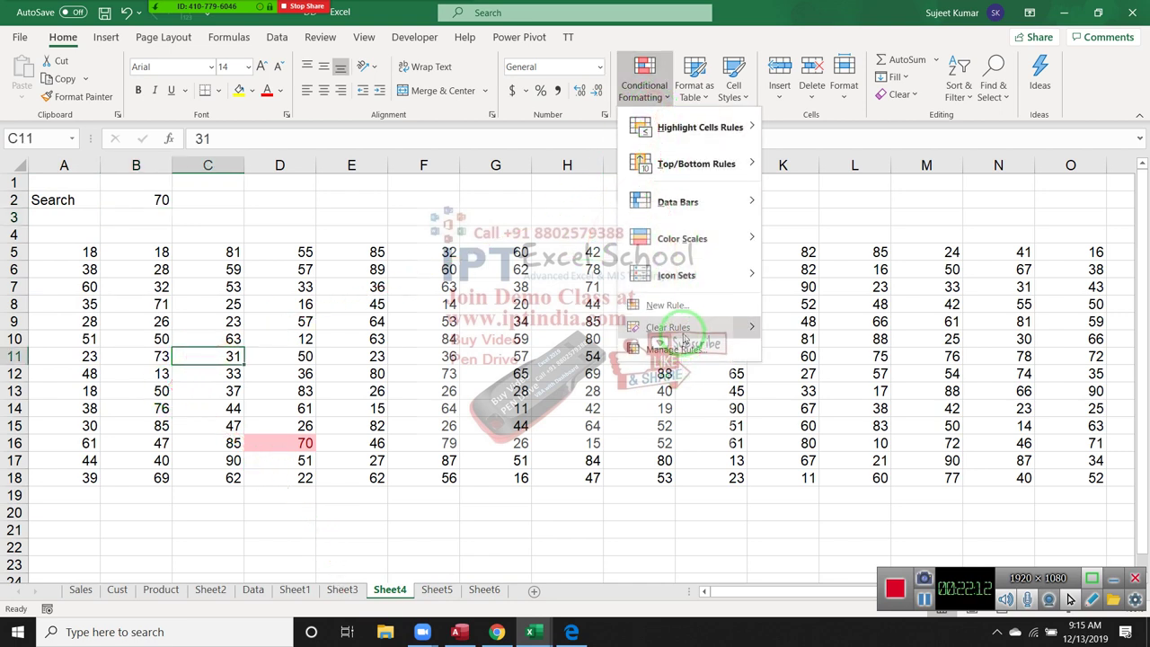
{"action": "mouse_move", "coordinate": [668, 327]}
{"action": "left_click", "coordinate": [782, 352]}
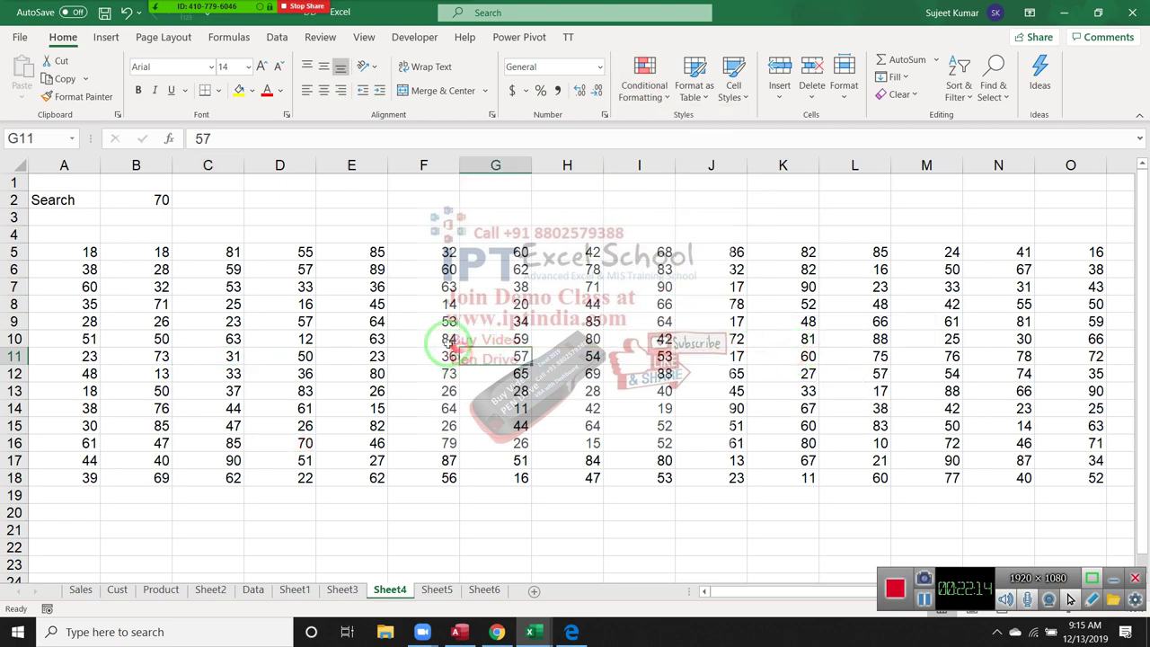
Change the search value in B2 from 70 to 80
{"action": "left_click_drag", "start_coordinate": [72, 253], "coordinate": [777, 454]}
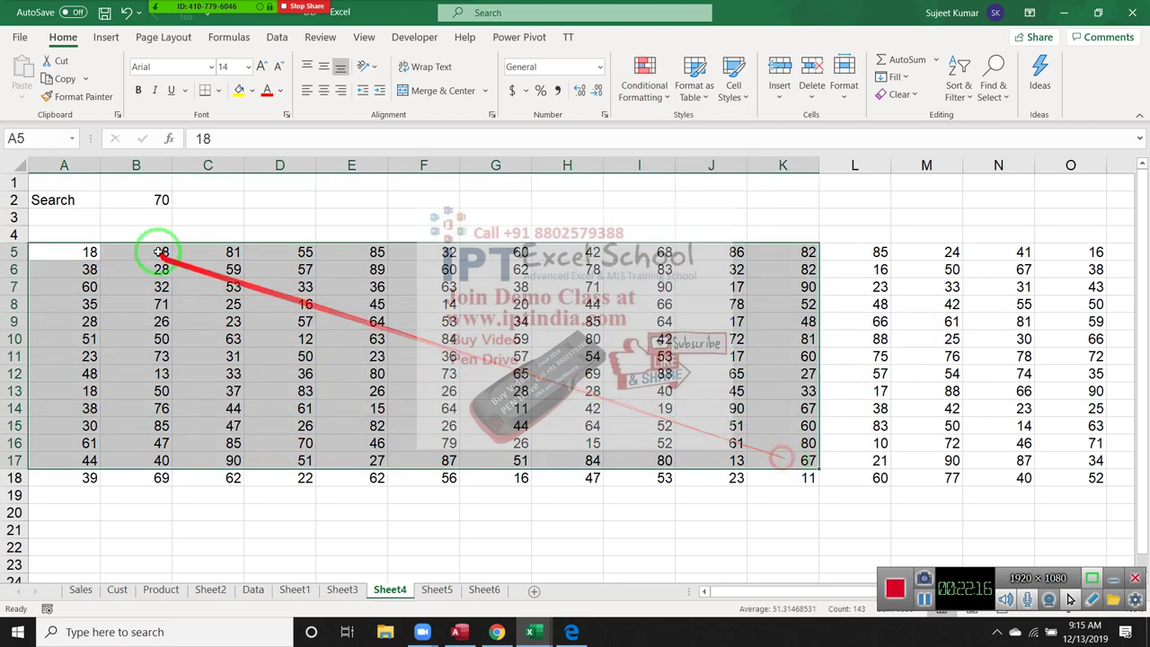
{"action": "left_click", "coordinate": [158, 201]}
{"action": "type", "text": "8"}
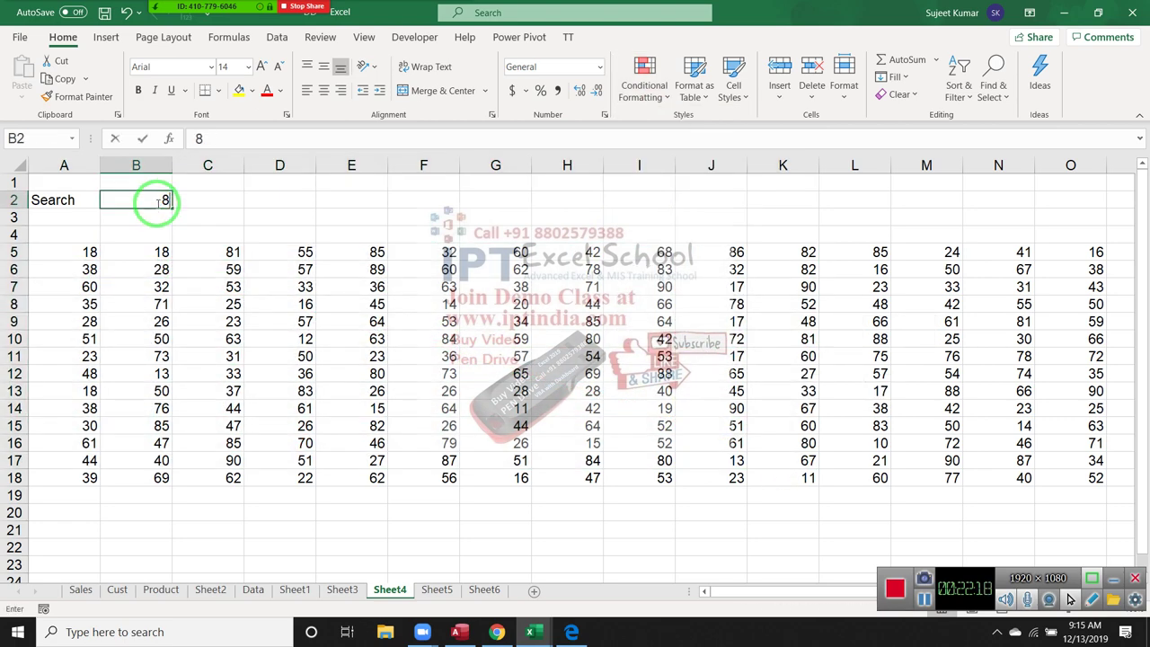
{"action": "type", "text": "0"}
{"action": "key", "text": "Return"}
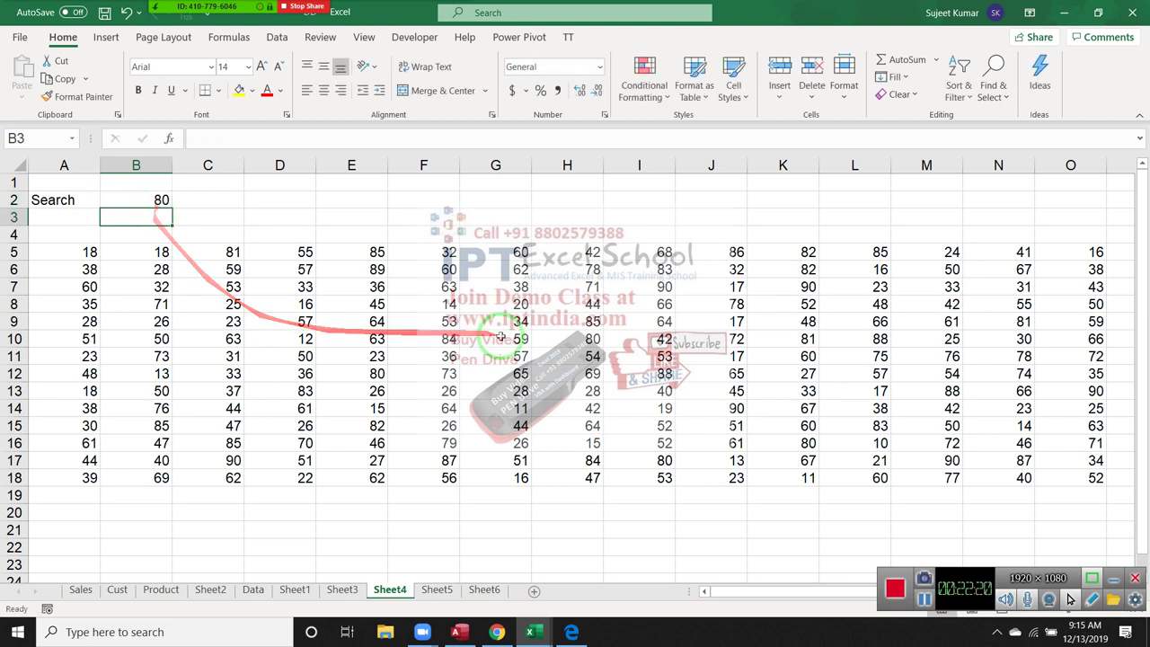
Select the number grid A5:O18 with Ctrl+Shift+Right and Ctrl+Shift+Down
{"action": "mouse_move", "coordinate": [160, 270]}
{"action": "left_mouse_down"}
{"action": "mouse_move", "coordinate": [449, 337]}
{"action": "mouse_move", "coordinate": [559, 339]}
{"action": "left_mouse_up"}
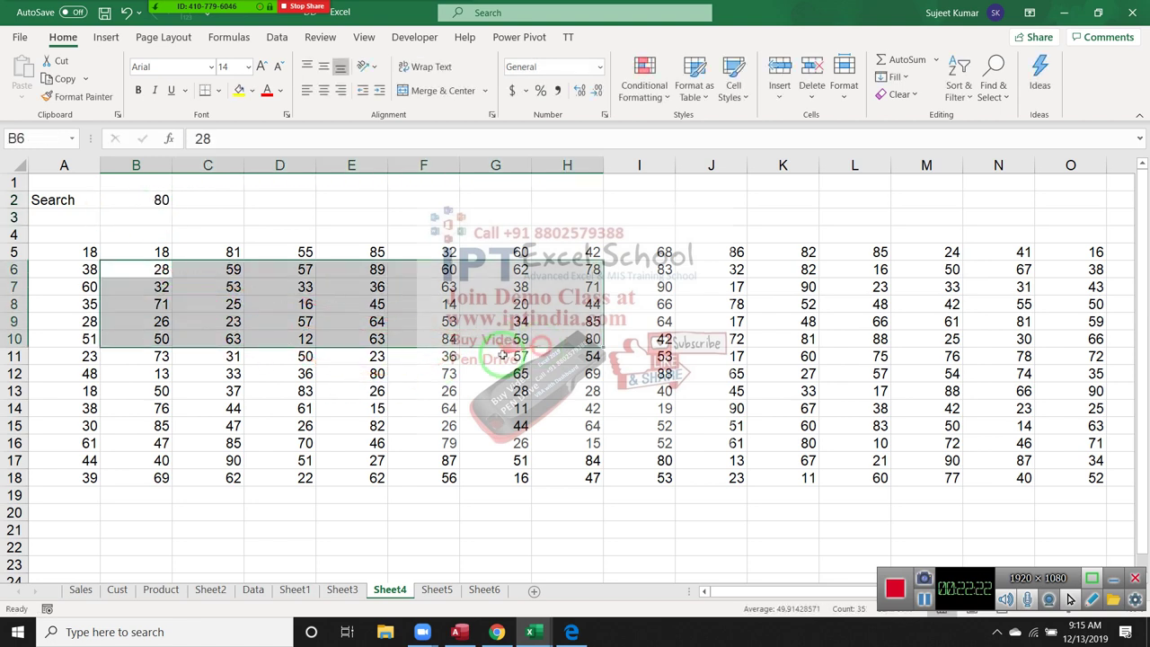
{"action": "left_click", "coordinate": [88, 252]}
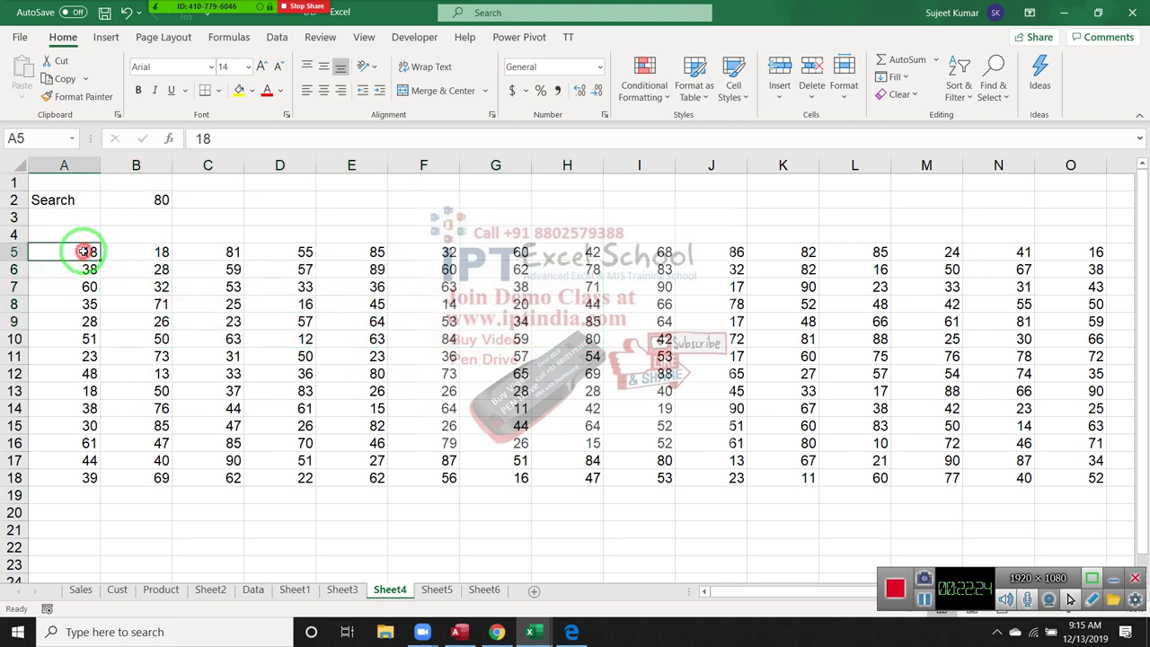
{"action": "key", "text": "ctrl+shift+Right"}
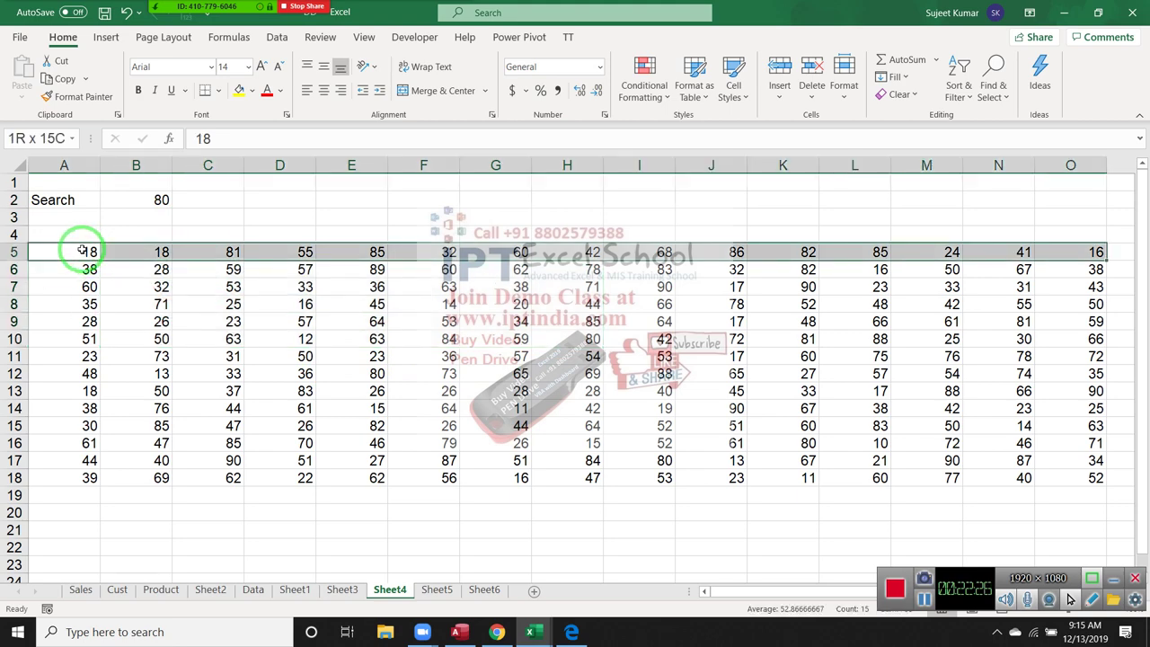
{"action": "key", "text": "ctrl+shift+Down"}
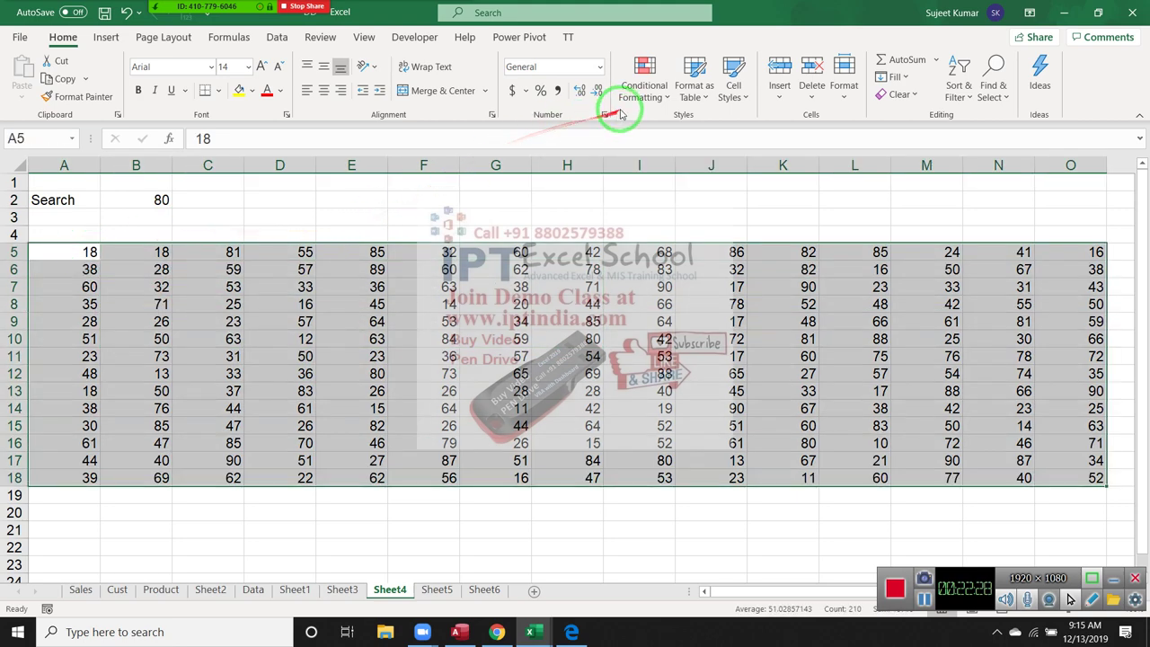
Add an Equal To rule against =$B$2 with Light Red Fill with Dark Red Text
{"action": "left_click", "coordinate": [642, 88]}
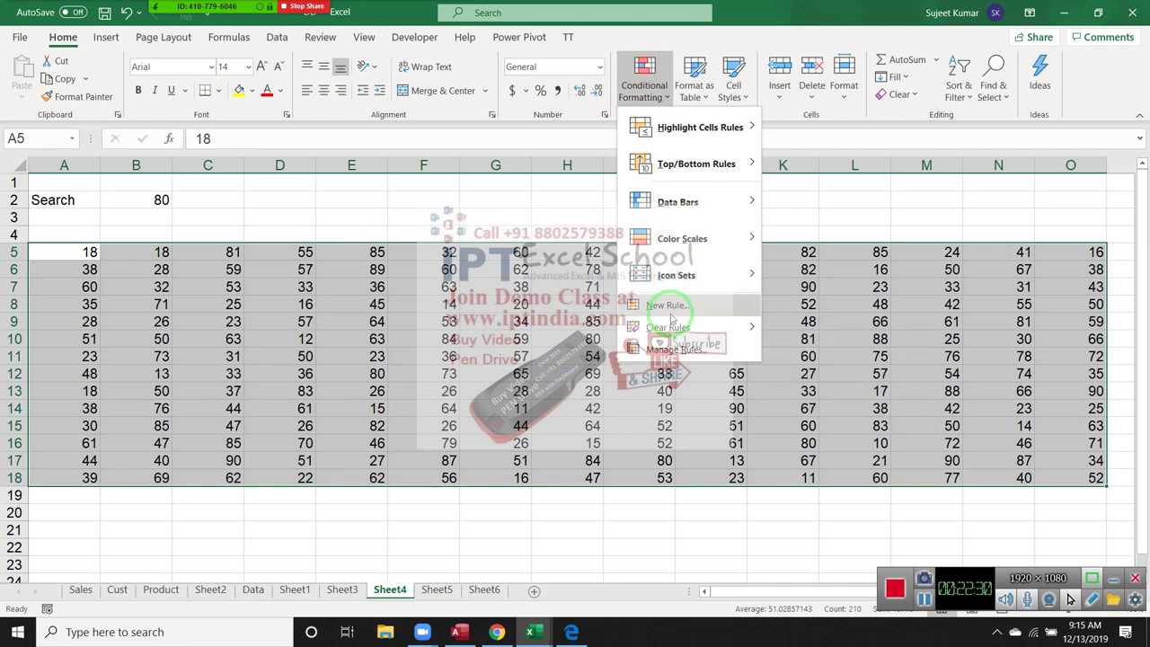
{"action": "mouse_move", "coordinate": [692, 128]}
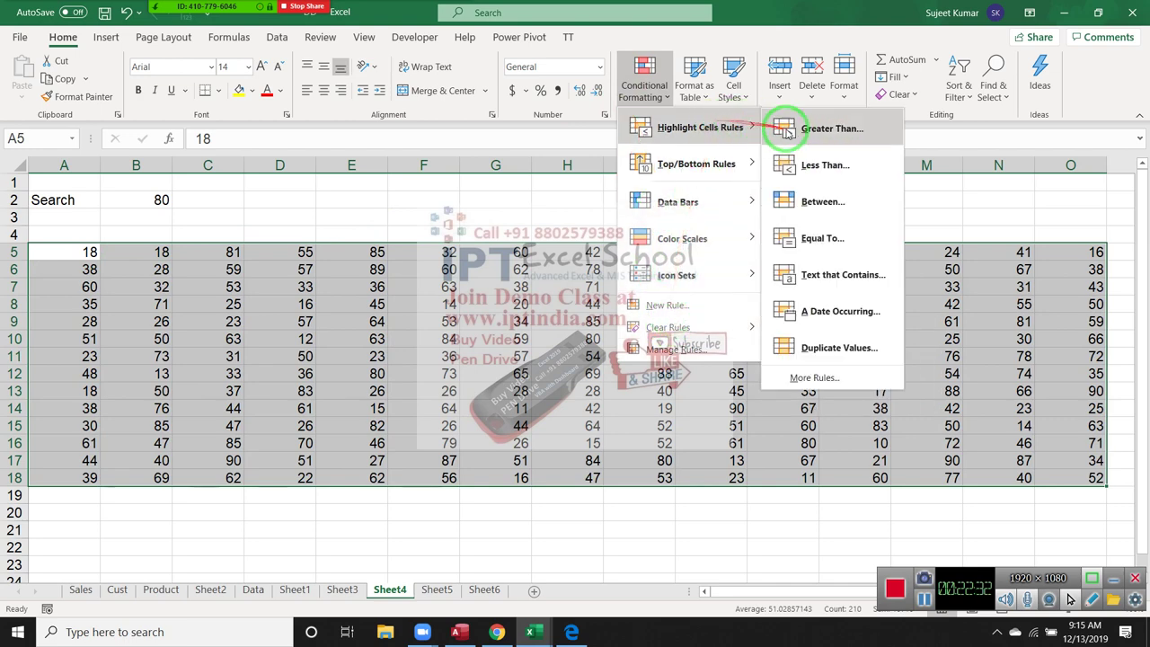
{"action": "left_click", "coordinate": [812, 238]}
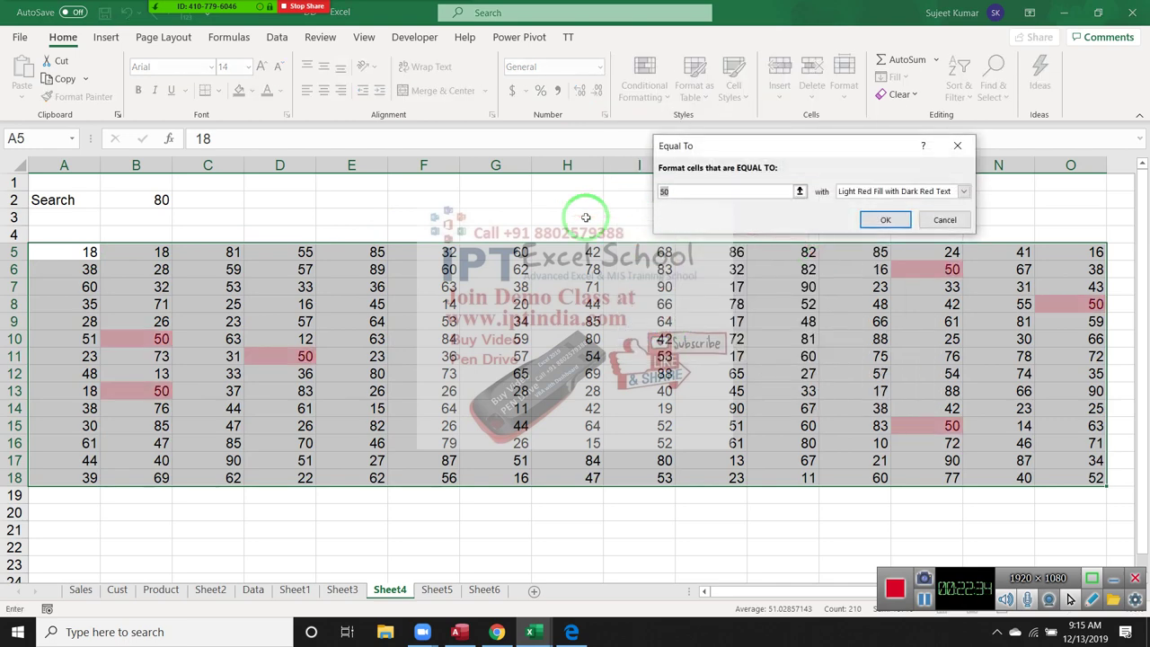
{"action": "left_click", "coordinate": [678, 193]}
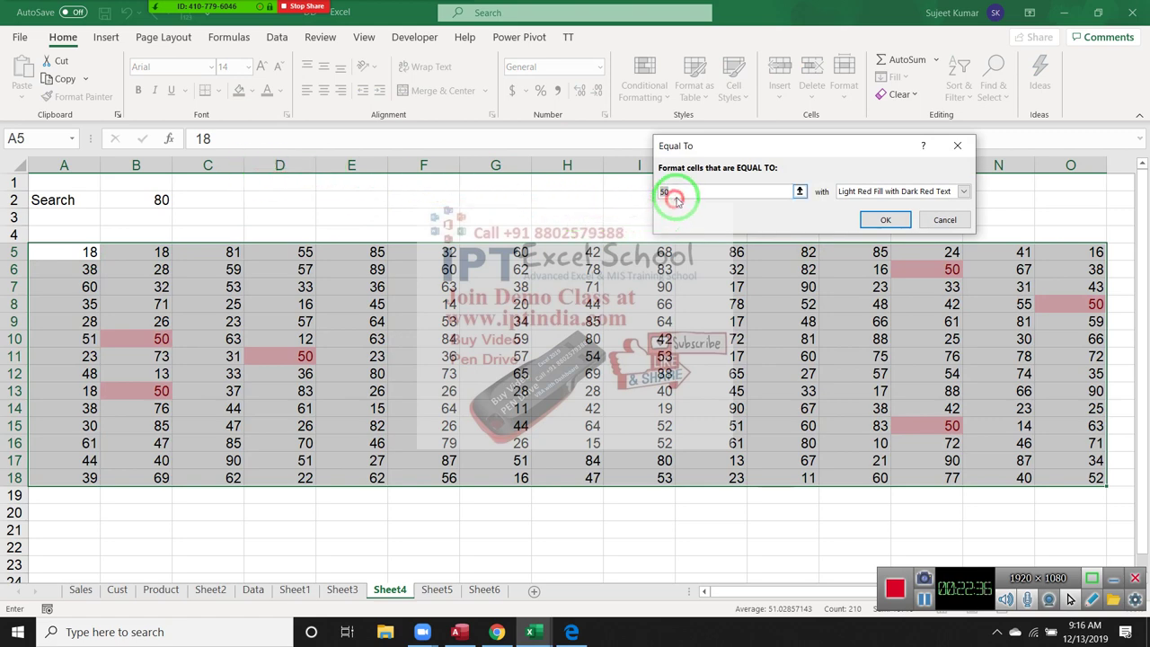
{"action": "left_click_drag", "start_coordinate": [676, 193], "coordinate": [286, 180]}
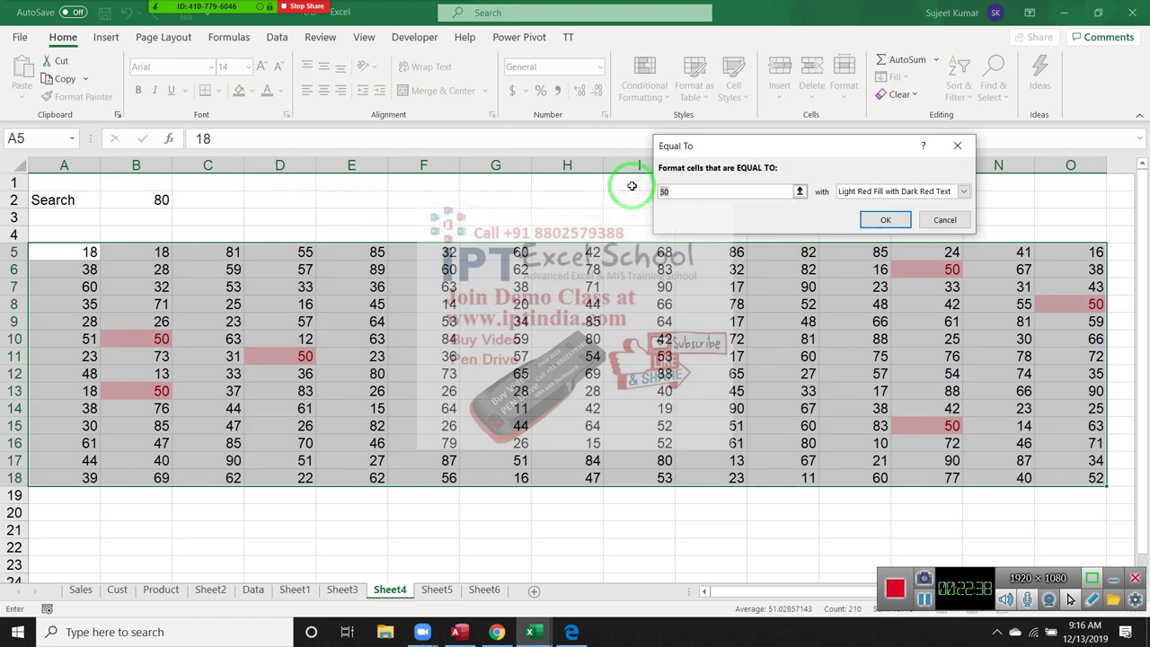
{"action": "left_click", "coordinate": [161, 198]}
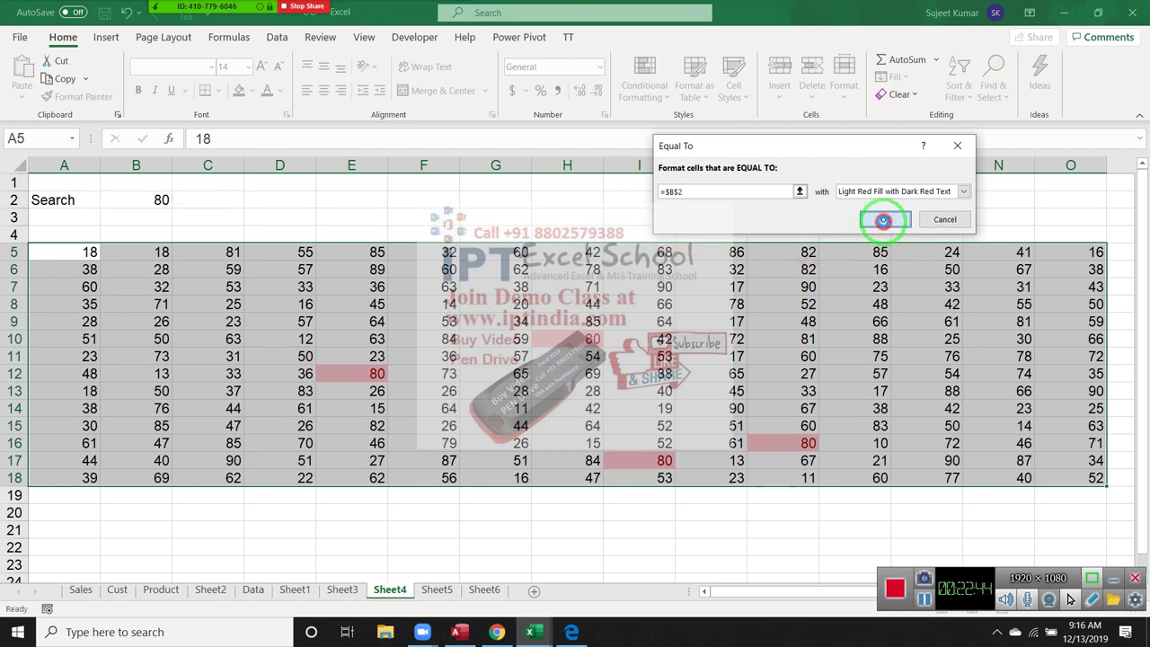
{"action": "left_click", "coordinate": [883, 220]}
{"action": "left_click", "coordinate": [528, 210]}
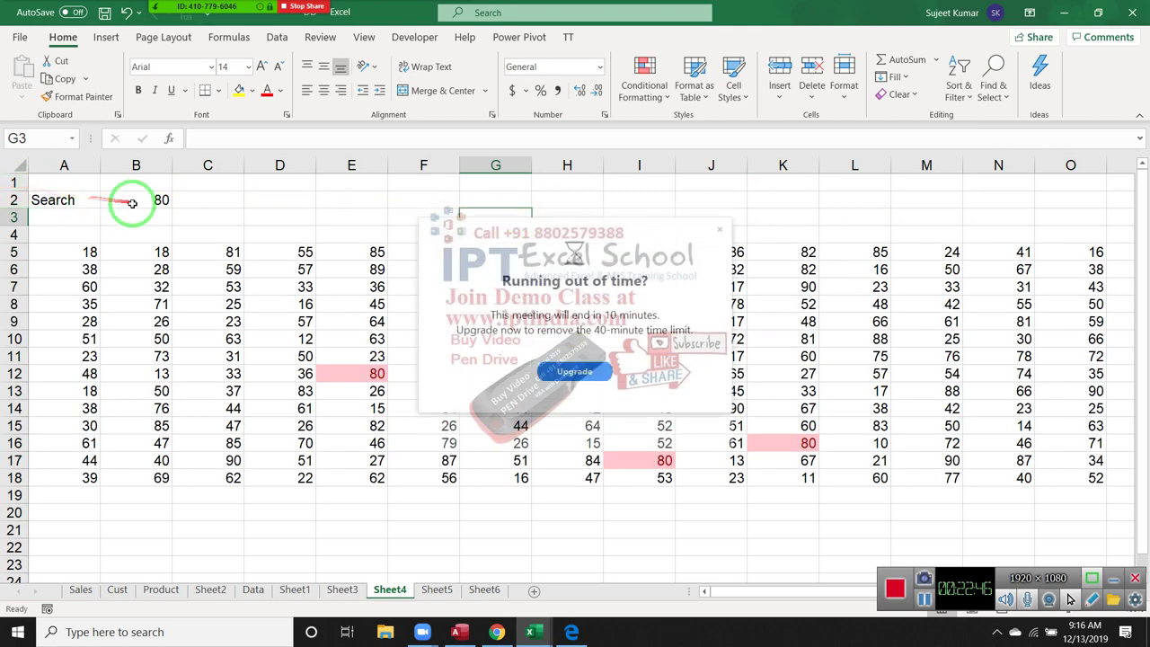
Add a second Equal To rule on the grid against =$C$2 with Yellow Fill with Dark Yellow Text
{"action": "left_click", "coordinate": [719, 229]}
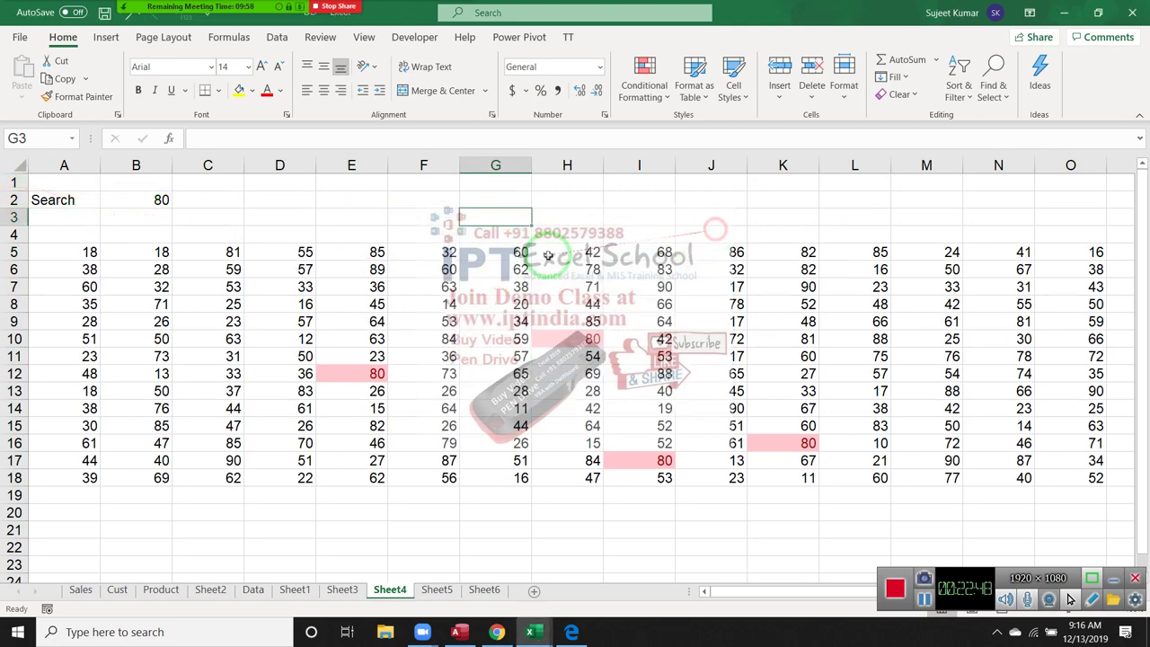
{"action": "mouse_move", "coordinate": [62, 244]}
{"action": "left_mouse_down"}
{"action": "mouse_move", "coordinate": [1062, 462]}
{"action": "mouse_move", "coordinate": [1059, 476]}
{"action": "left_mouse_up"}
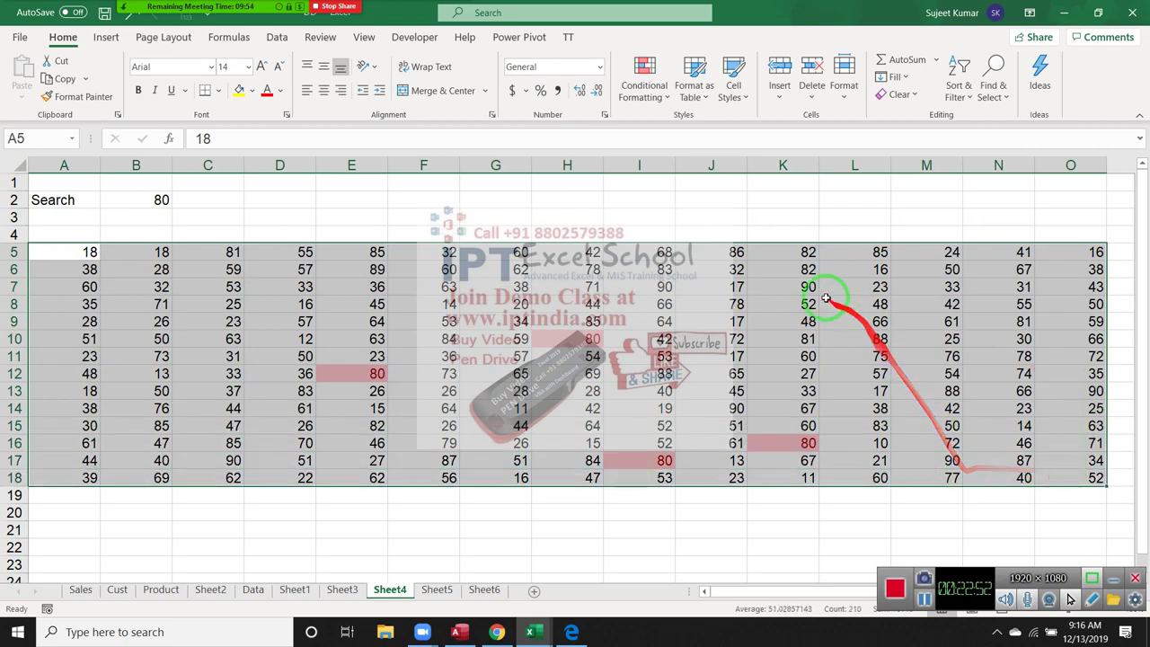
{"action": "left_click", "coordinate": [663, 91]}
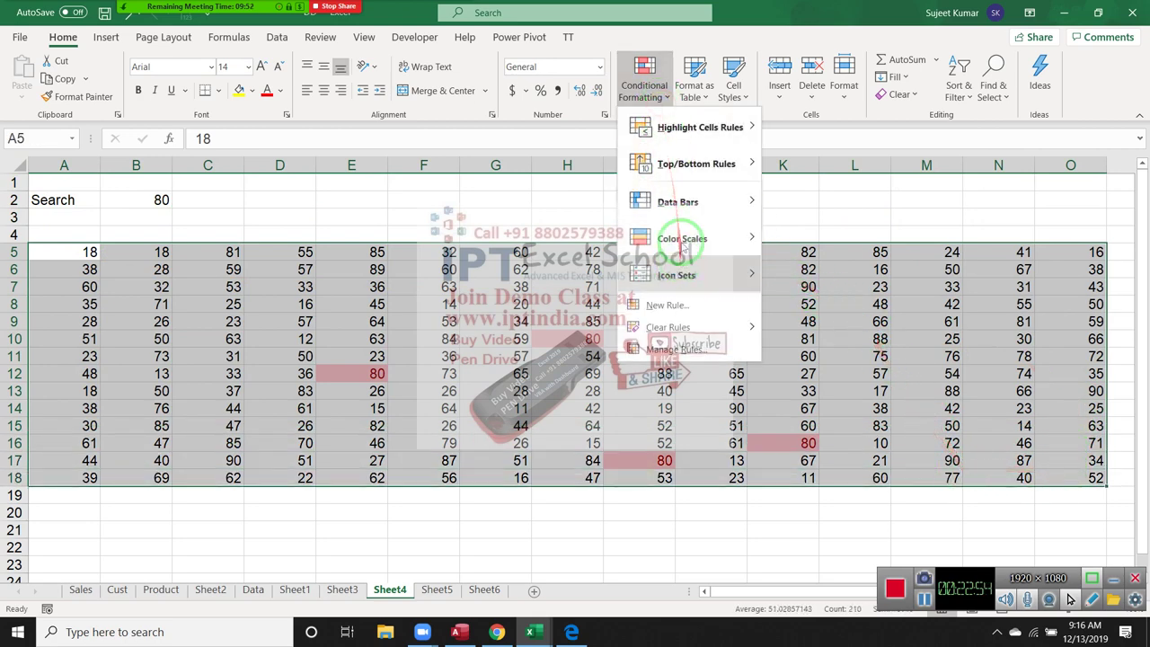
{"action": "mouse_move", "coordinate": [693, 128]}
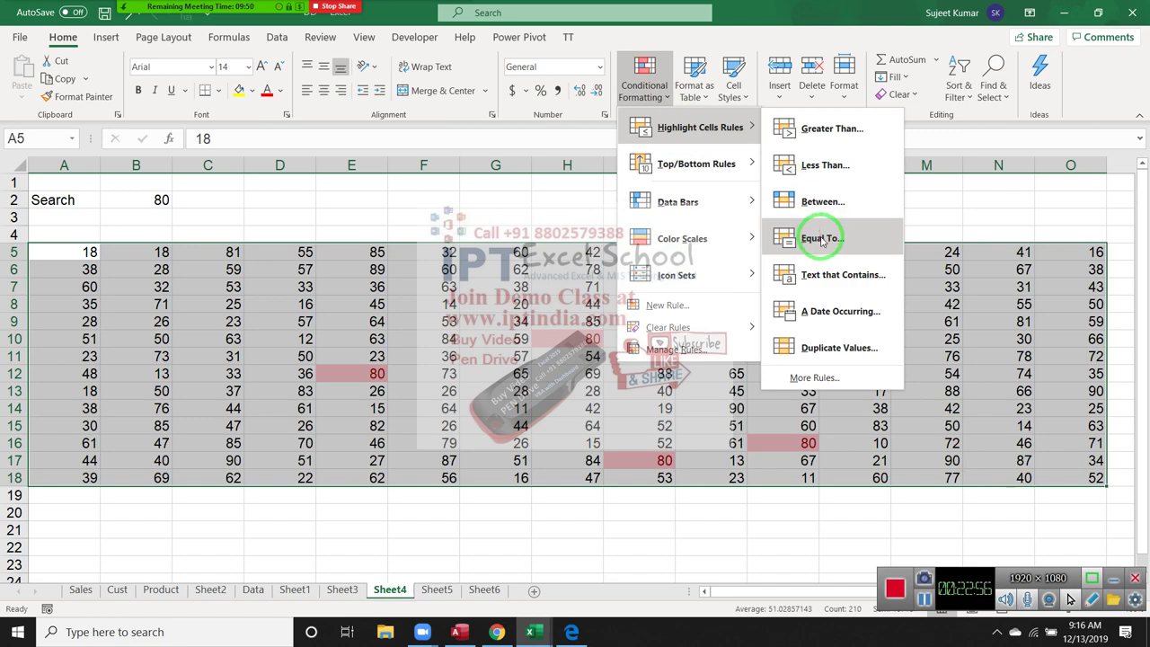
{"action": "left_click", "coordinate": [816, 232]}
{"action": "left_click", "coordinate": [208, 199]}
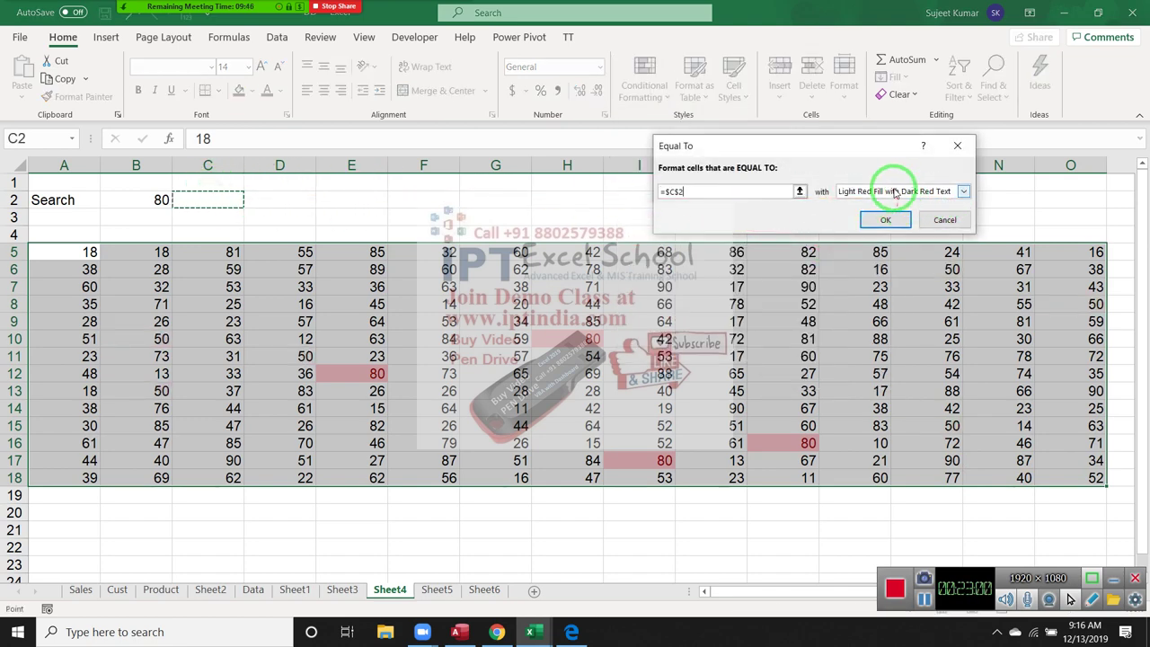
{"action": "left_click", "coordinate": [888, 190]}
{"action": "left_click", "coordinate": [889, 215]}
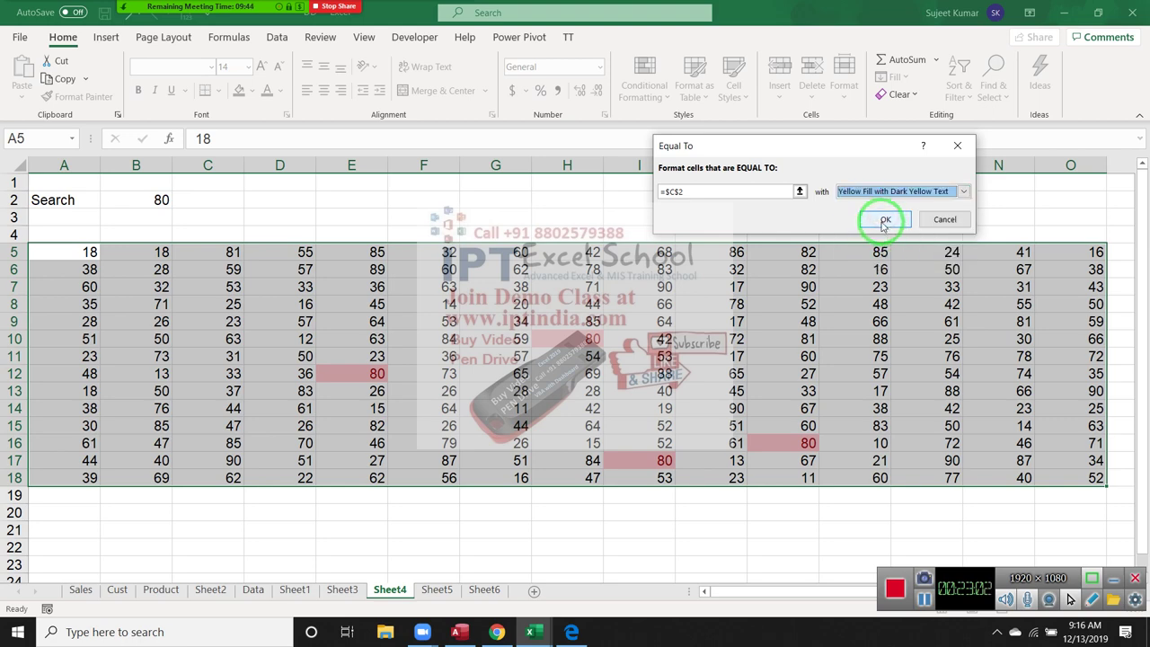
{"action": "left_click", "coordinate": [880, 221]}
Enter 60 in C2 as the second search value
{"action": "left_click", "coordinate": [233, 198]}
{"action": "type", "text": "60"}
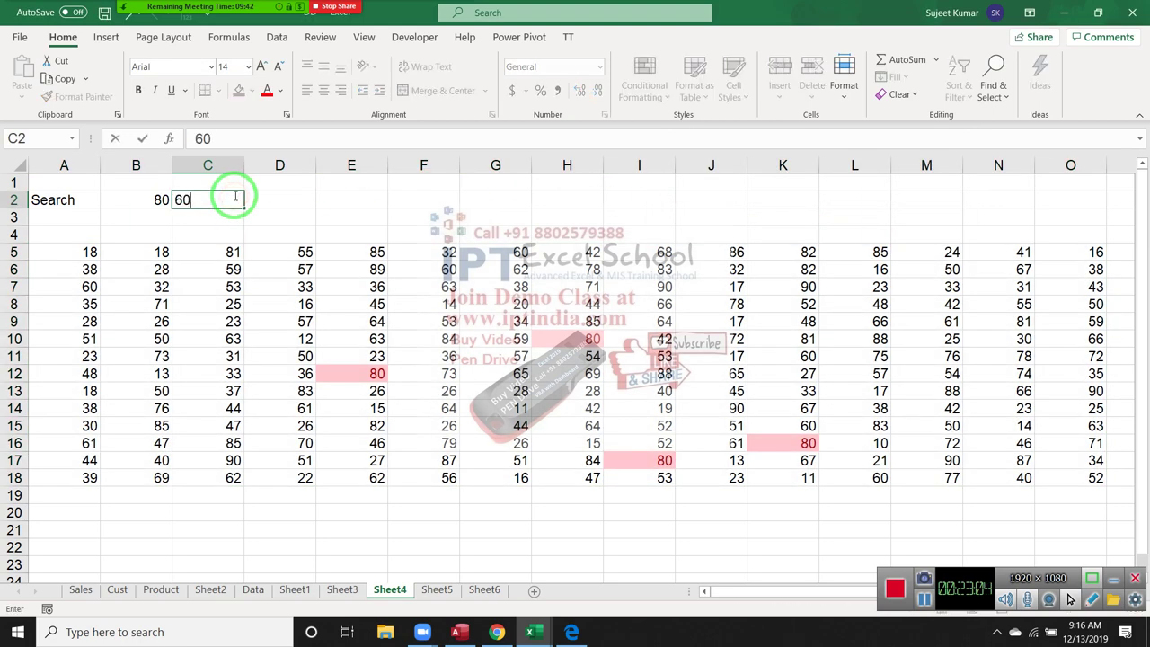
{"action": "key", "text": "Return"}
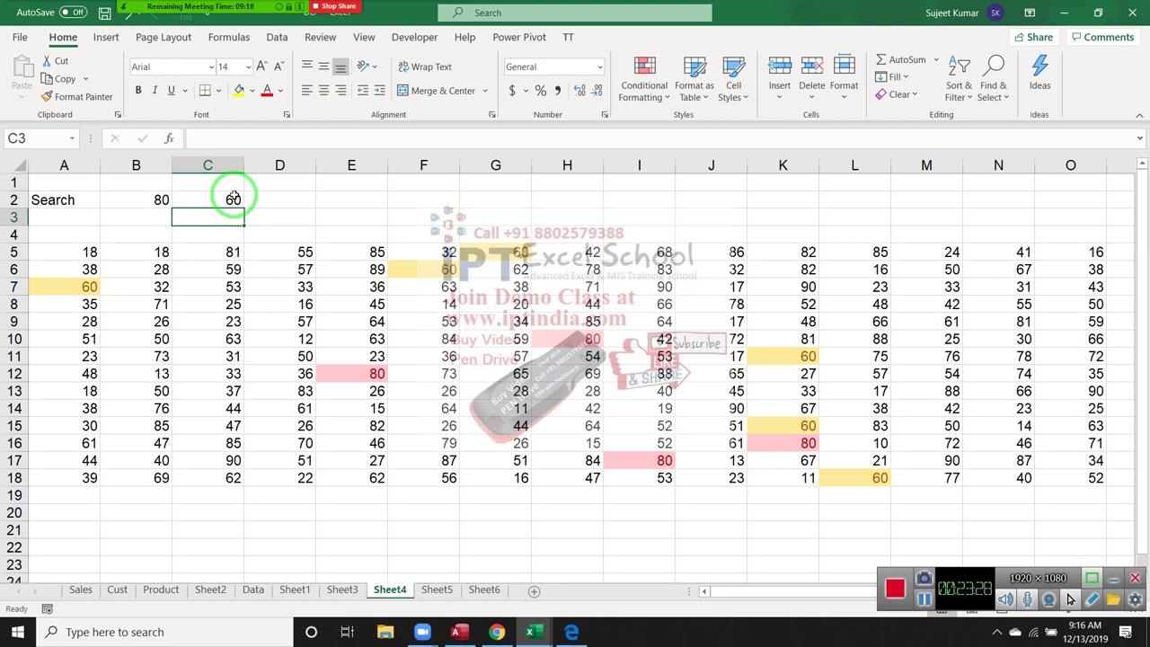
Hide Excel and check the Zoom participants list from the floating toolbar
{"action": "key", "text": "super+d"}
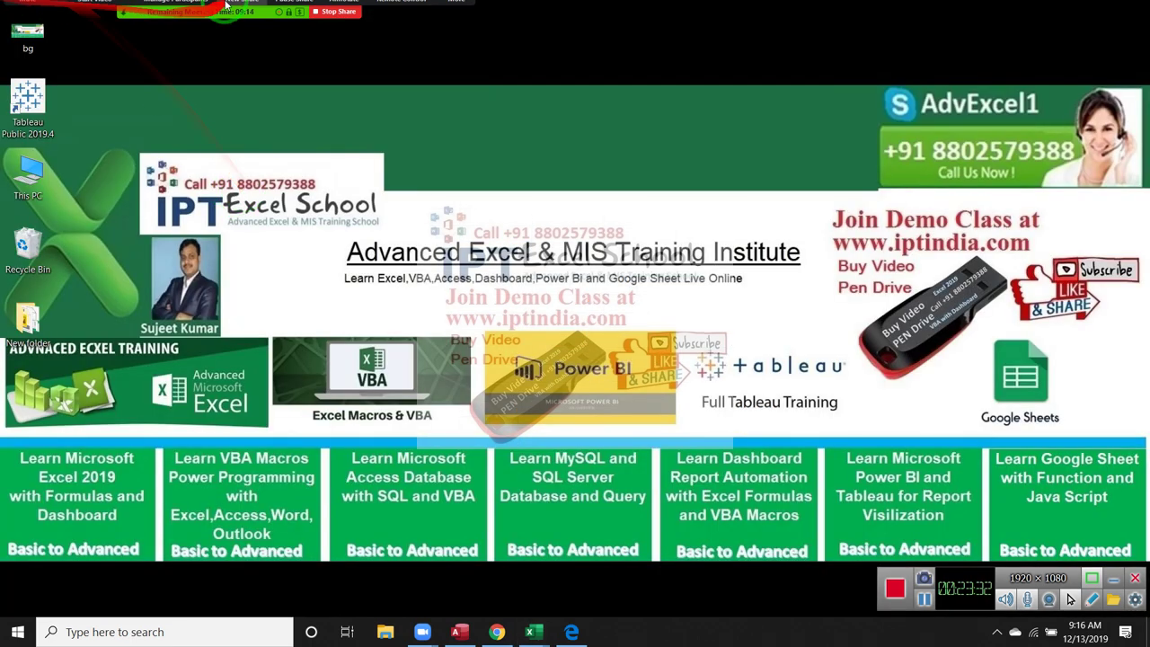
{"action": "left_click", "coordinate": [176, 13]}
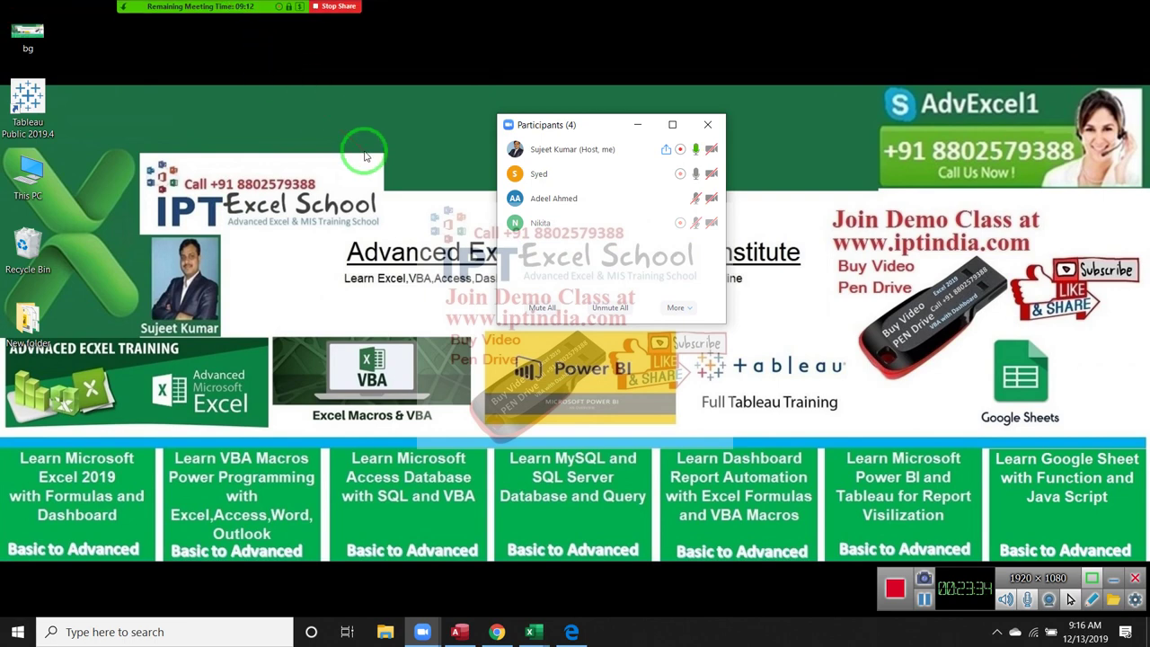
{"action": "left_click", "coordinate": [697, 135]}
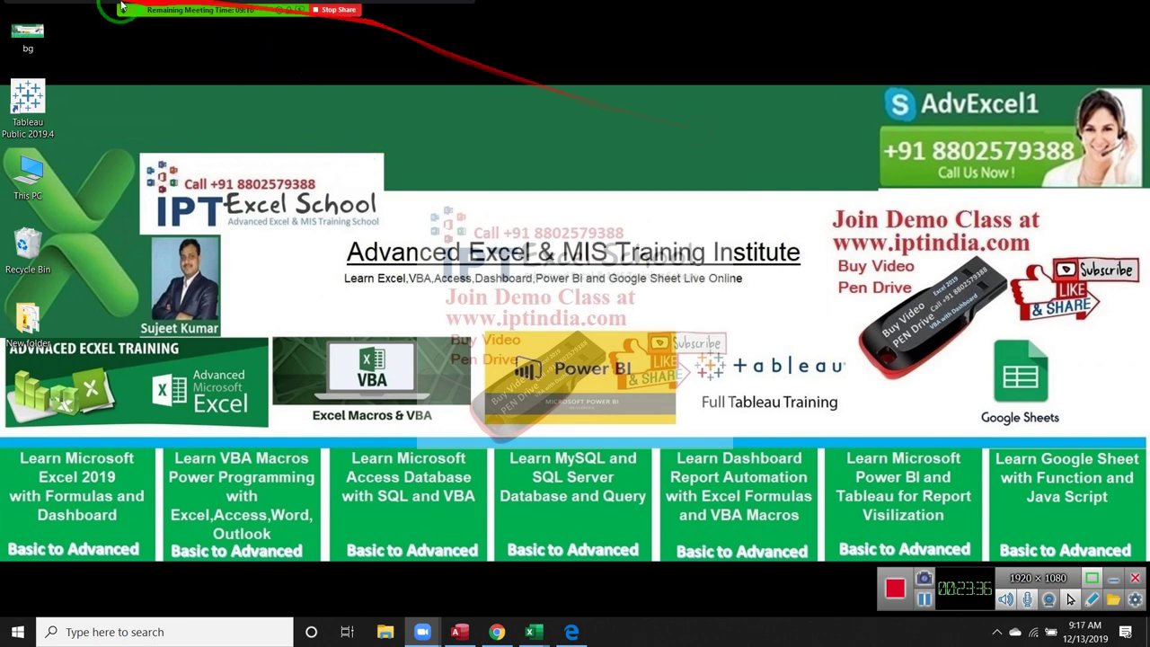
{"action": "left_click", "coordinate": [456, 16]}
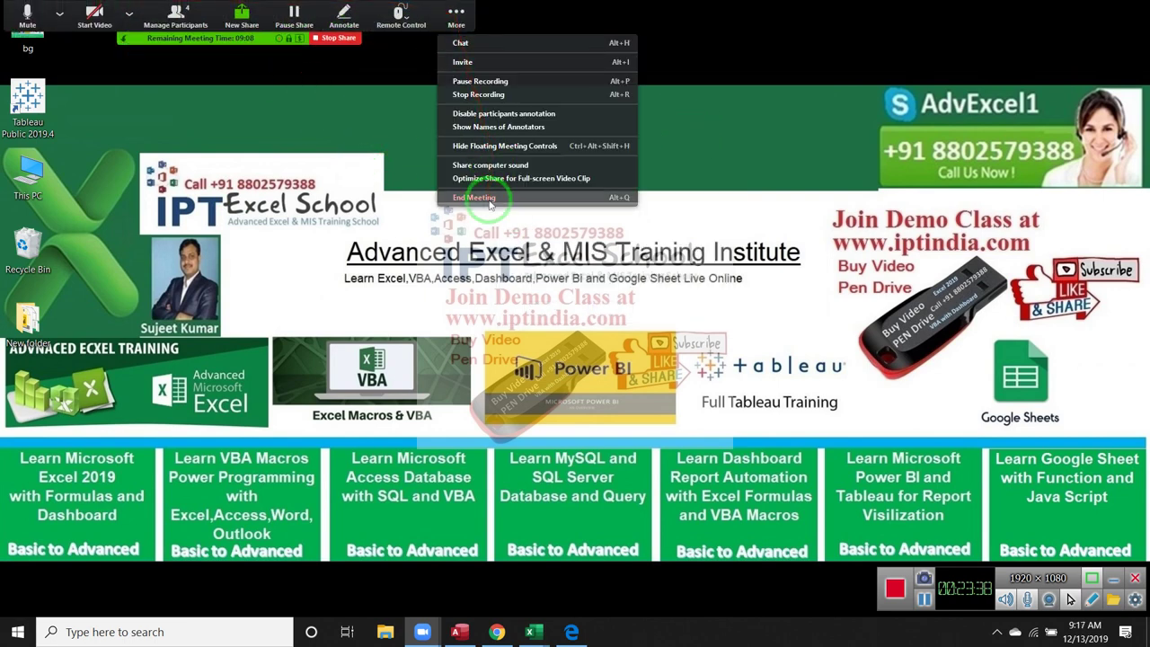
{"action": "left_click", "coordinate": [176, 16]}
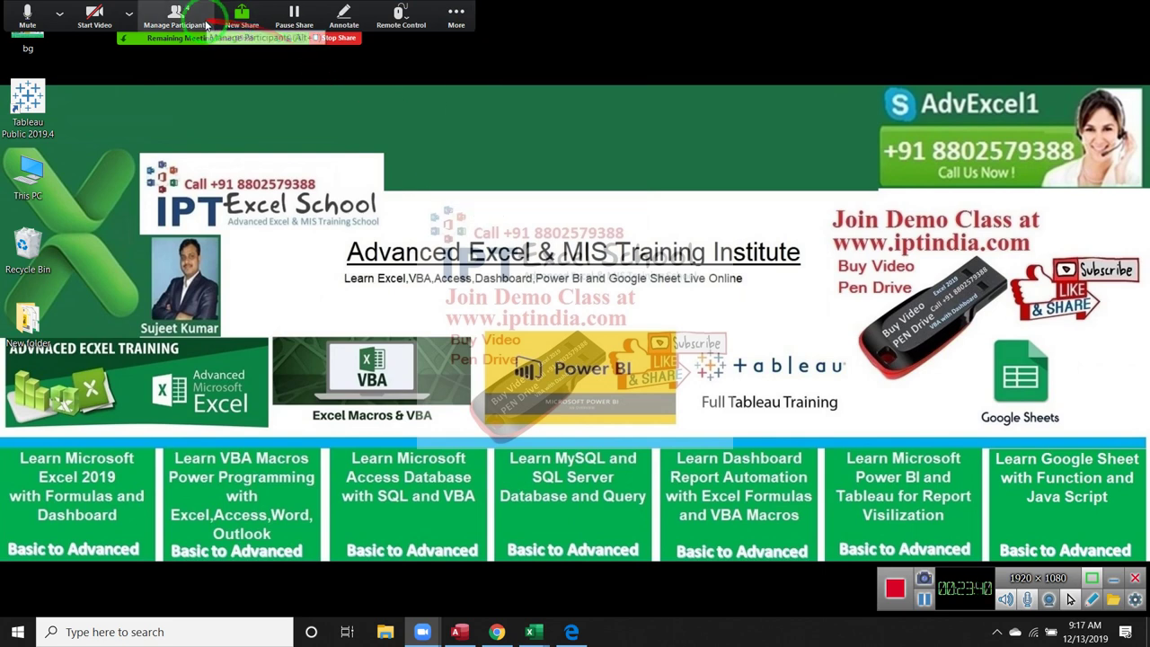
{"action": "left_click", "coordinate": [707, 124]}
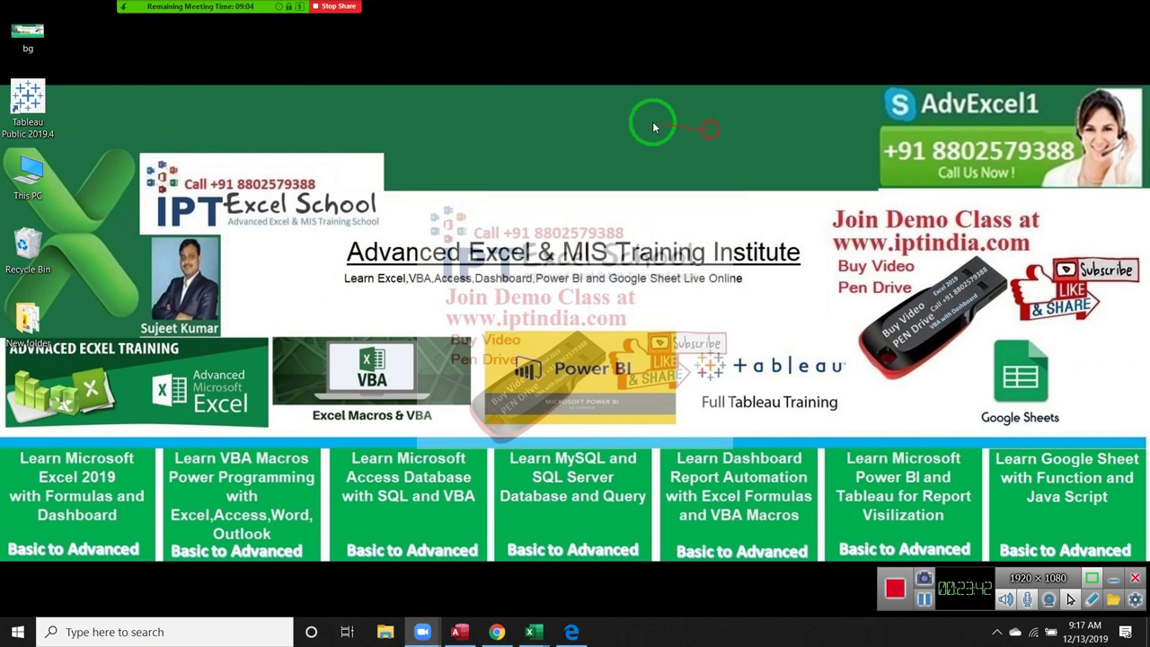
Use Zoom's More menu and dismiss the end-meeting prompt to reach the main meeting window
{"action": "left_click", "coordinate": [457, 11]}
{"action": "left_click", "coordinate": [458, 12]}
{"action": "left_click", "coordinate": [457, 11]}
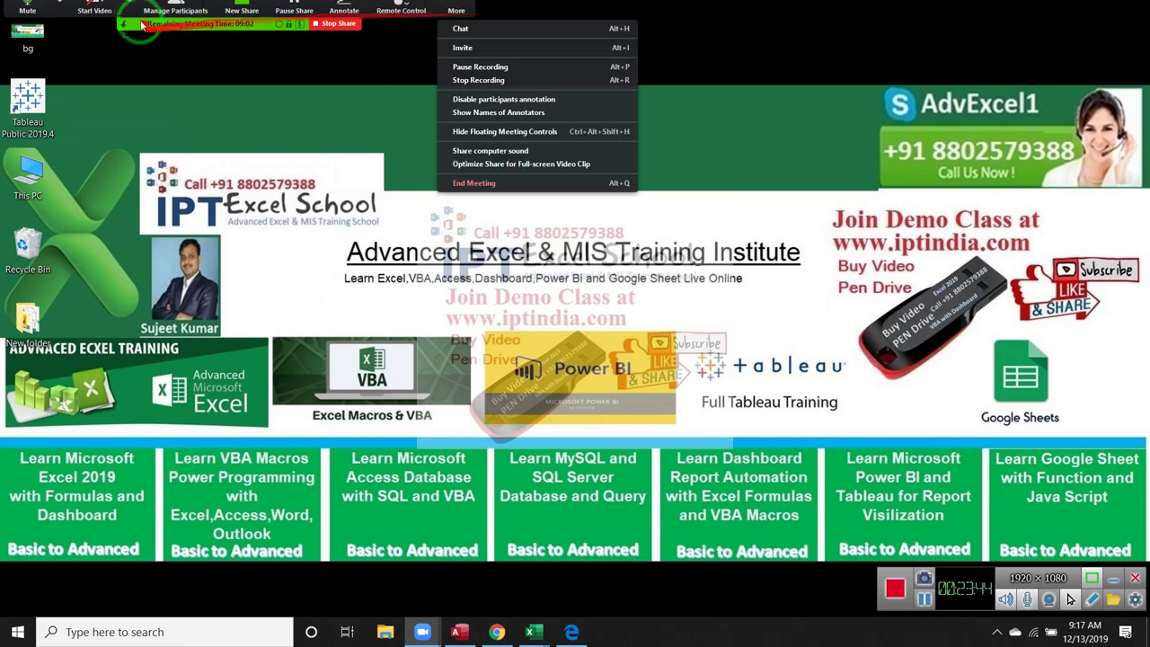
{"action": "left_click", "coordinate": [456, 11]}
{"action": "left_click", "coordinate": [454, 12]}
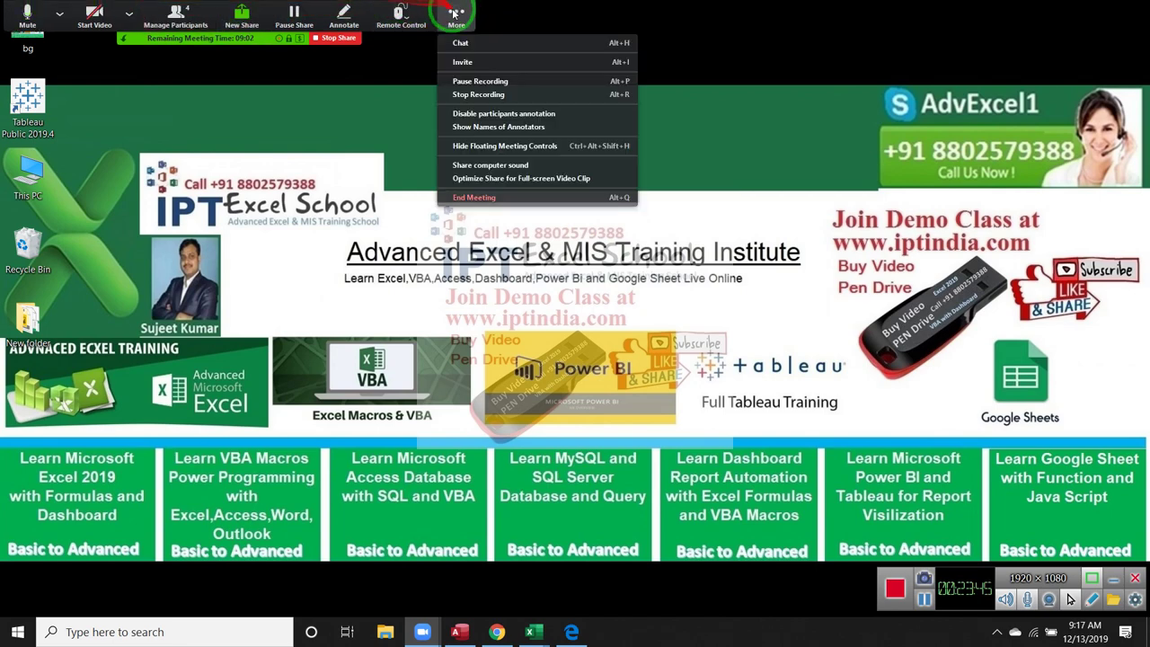
{"action": "left_click", "coordinate": [474, 203]}
{"action": "left_click", "coordinate": [576, 355]}
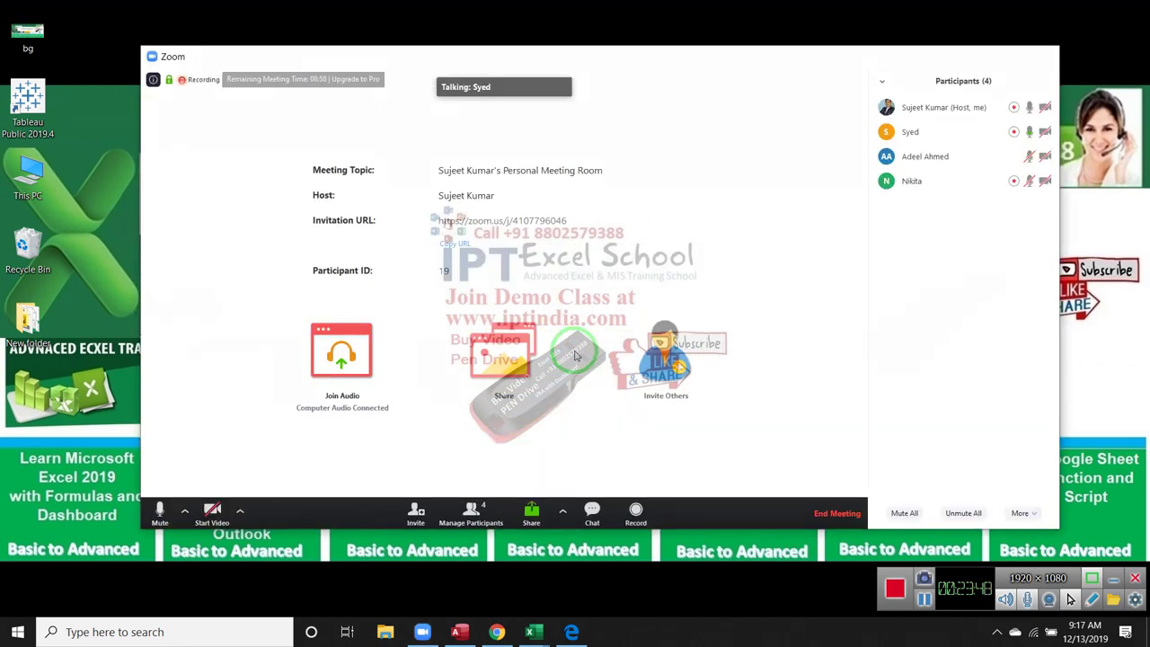